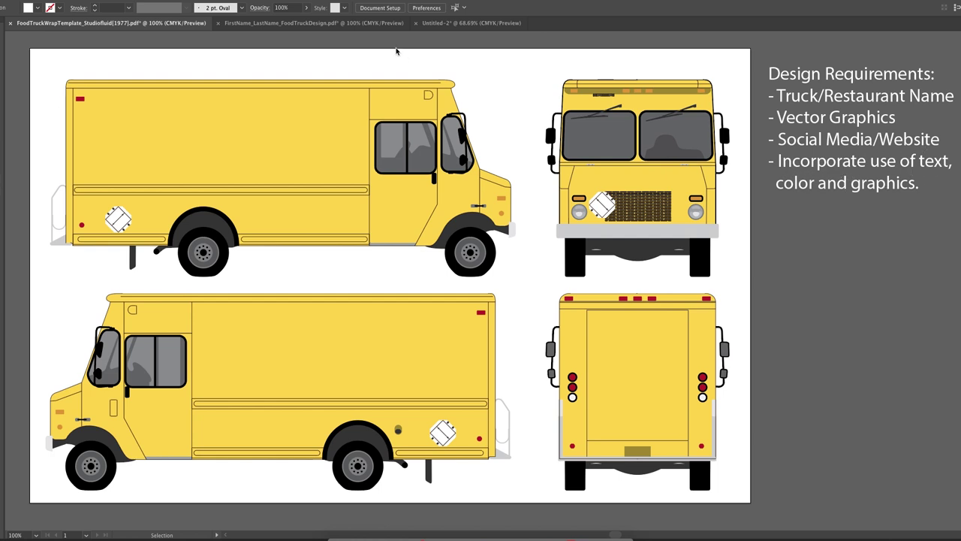
# Lock the Front layer, review the mint CHILL example design, then return to the yellow truck template.
pyautogui.press('F7')
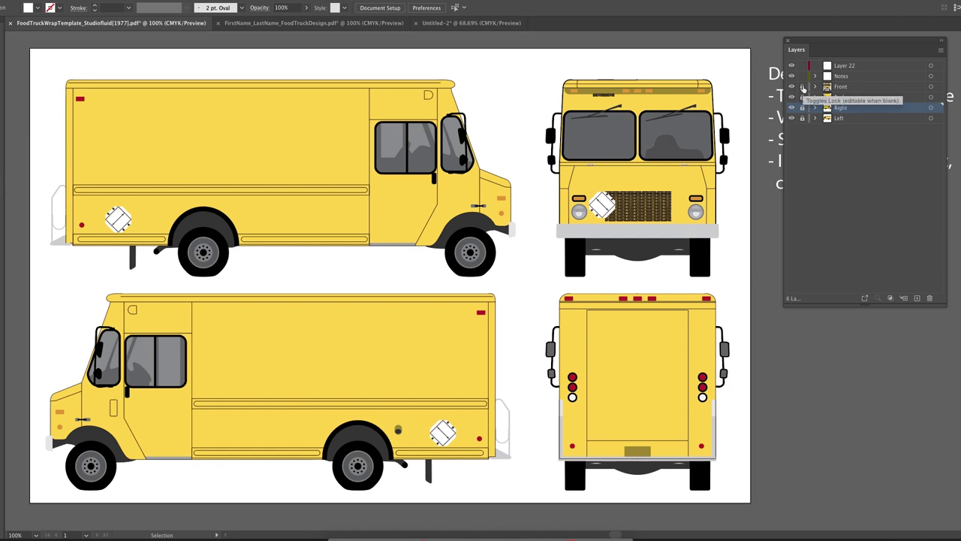
pyautogui.click(802, 86)
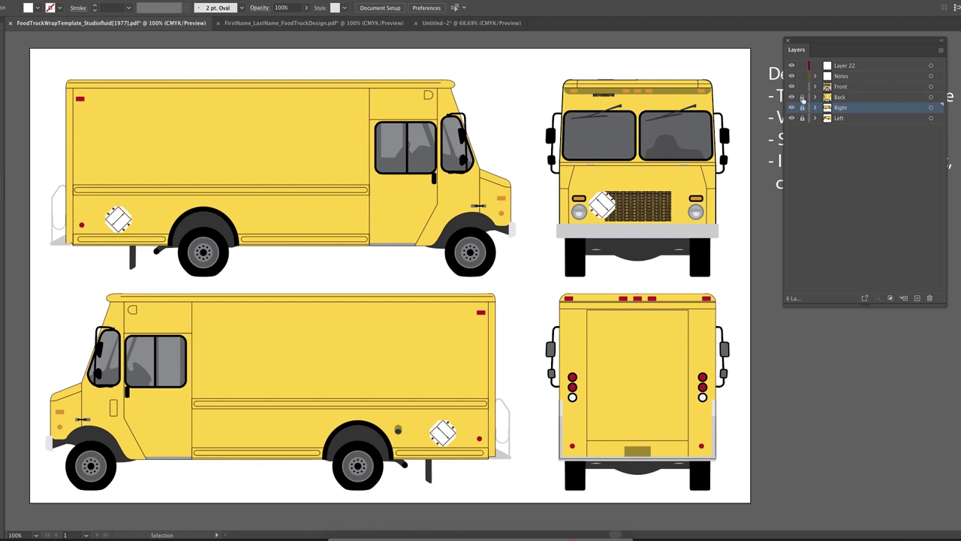
pyautogui.click(338, 22)
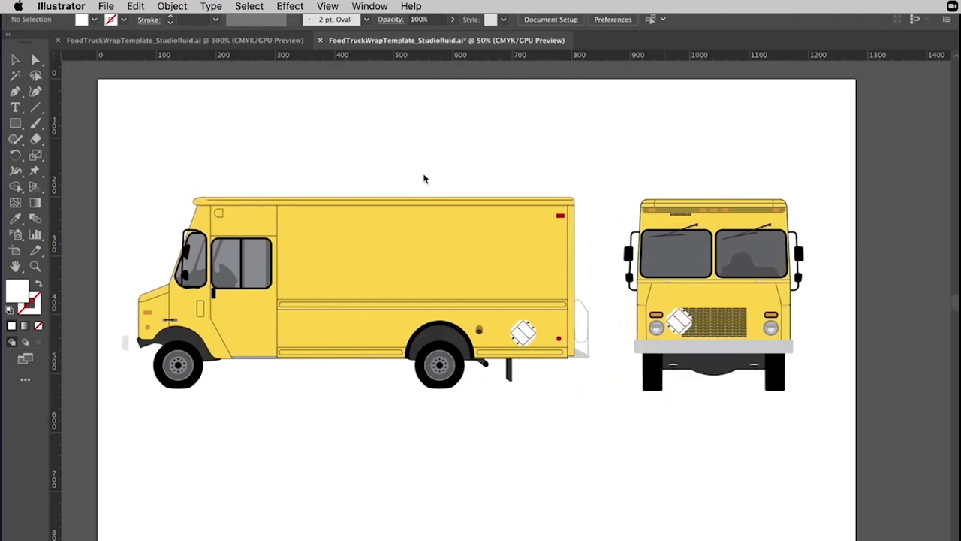
pyautogui.scroll(-1, 424, 179)
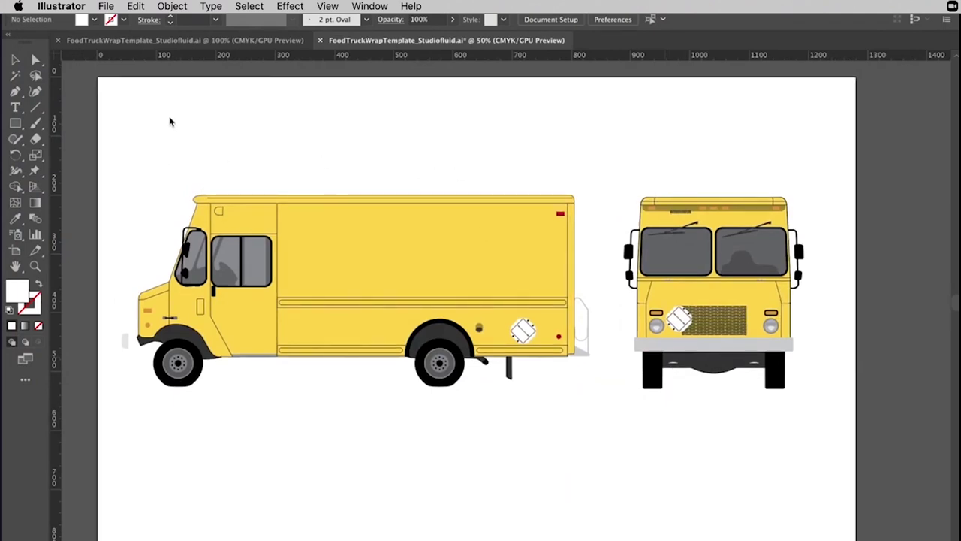
pyautogui.hotkey('shift', 'Tab')
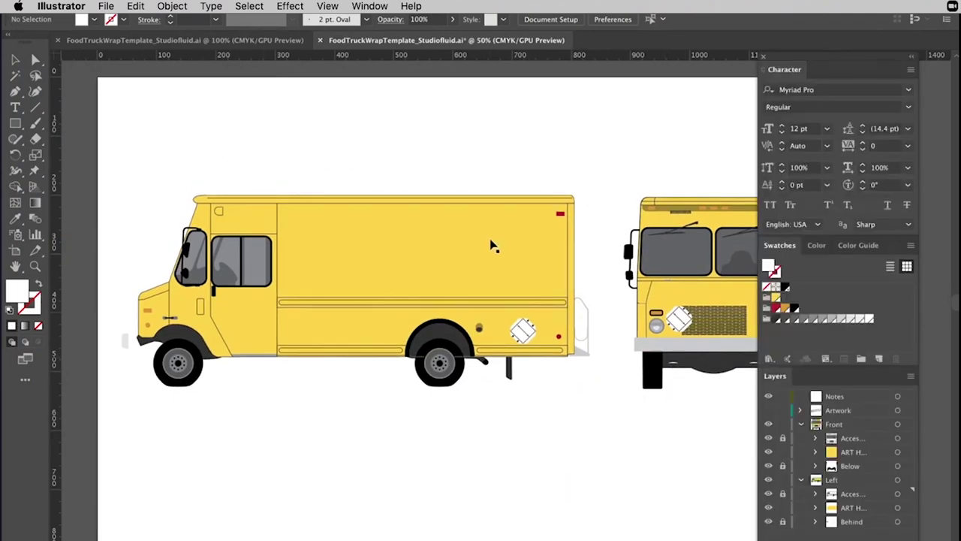
pyautogui.hscroll(5, 489, 247)
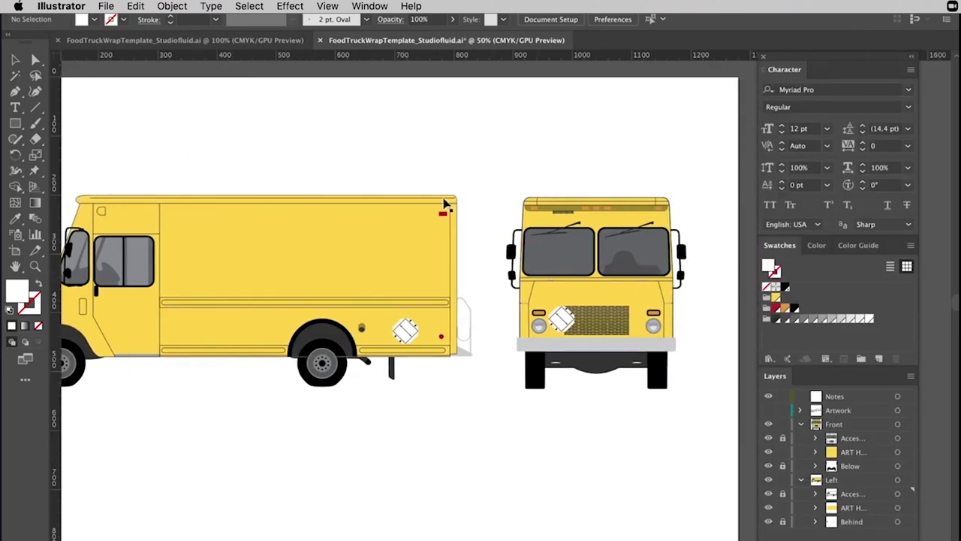
pyautogui.hscroll(-1, 436, 218)
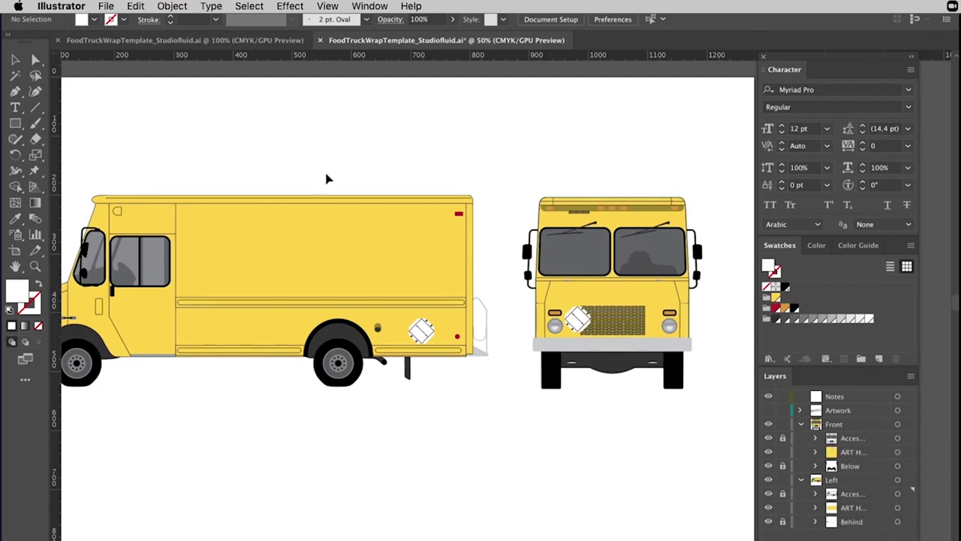
pyautogui.hscroll(-1, 245, 288)
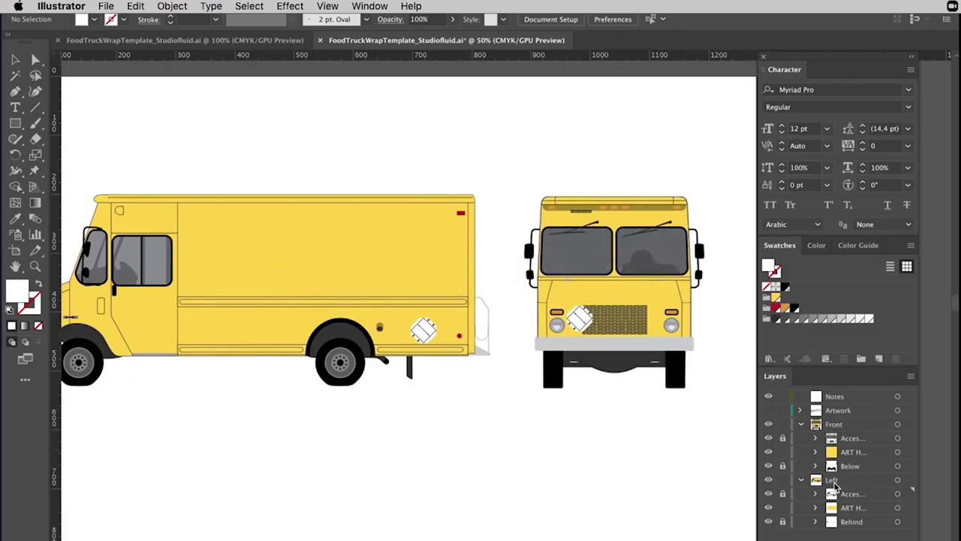
# Toggle the front view's accessory and mirror sublayers off and on, then target its ART HERE layer.
pyautogui.click(768, 438)
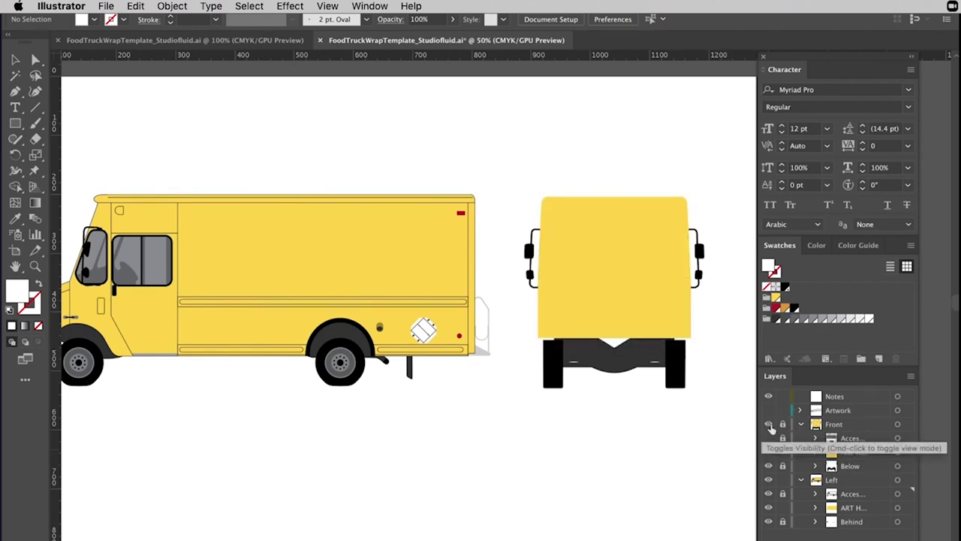
pyautogui.click(768, 438)
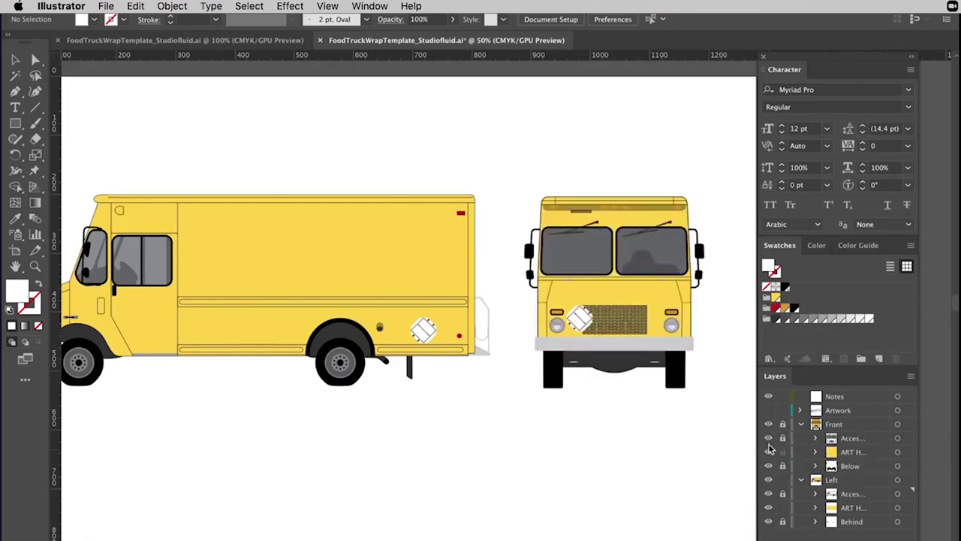
pyautogui.click(768, 466)
pyautogui.click(768, 465)
pyautogui.moveTo(515, 197); pyautogui.dragTo(558, 184)
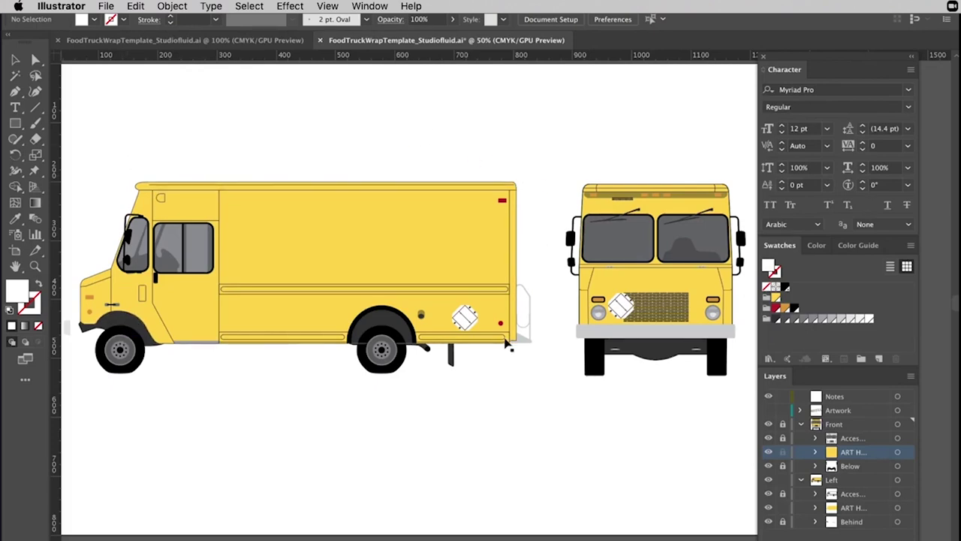
# Dock the Swatches panel below Layers so the full layer list is visible.
pyautogui.scroll(5, 507, 343)
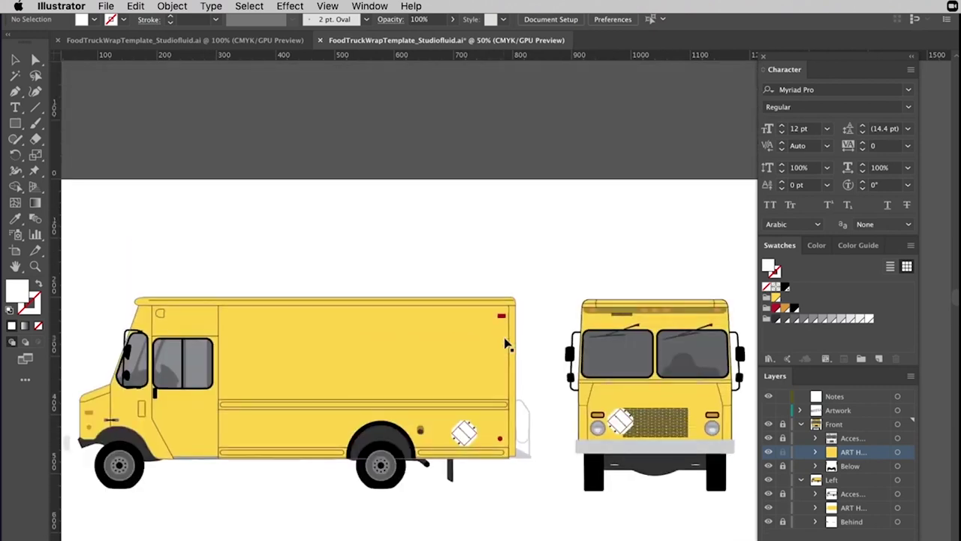
pyautogui.scroll(-3, 506, 343)
pyautogui.hscroll(1, 507, 343)
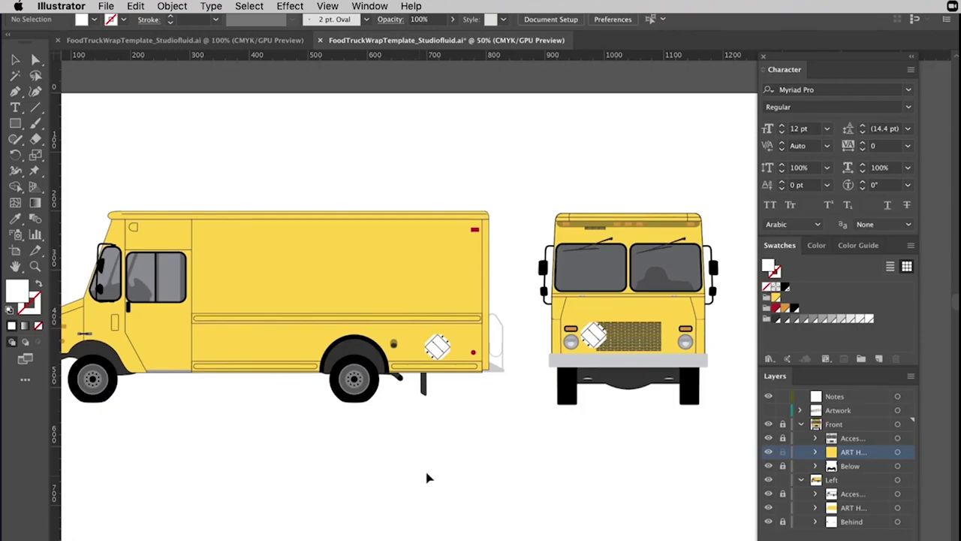
pyautogui.hscroll(-1, 421, 405)
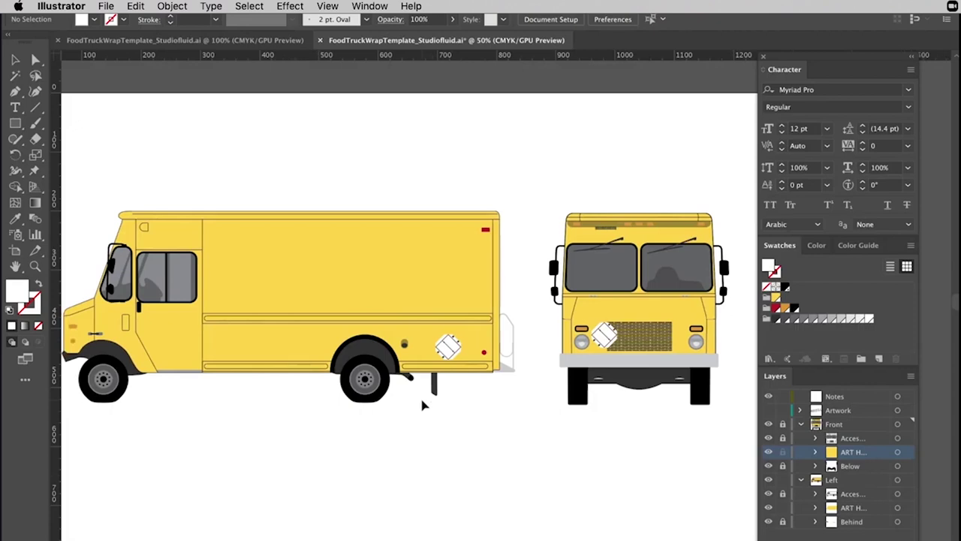
pyautogui.hscroll(-5, 421, 405)
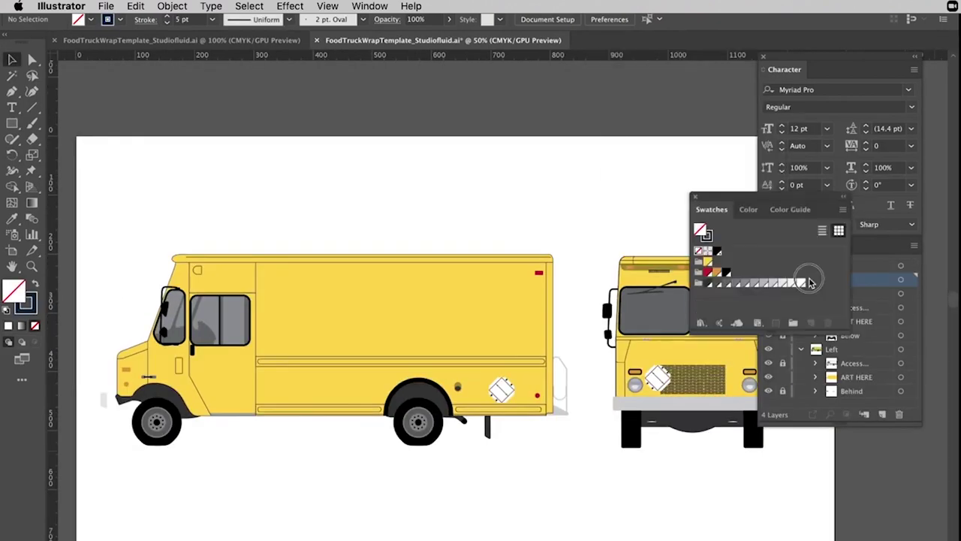
pyautogui.moveTo(711, 209); pyautogui.dragTo(837, 420)
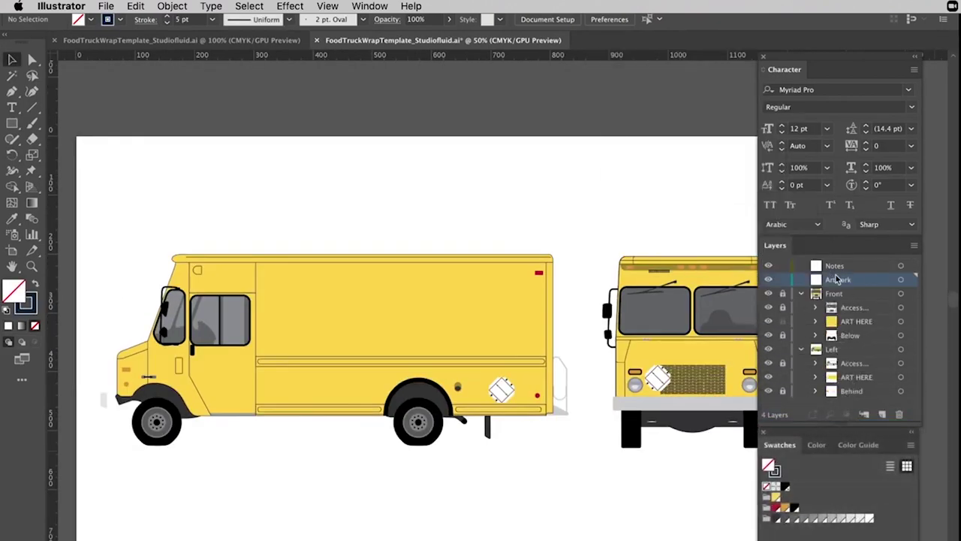
# Add and undo a new Layer 13, then place a Lorem ipsum text object on the canvas.
pyautogui.click(882, 413)
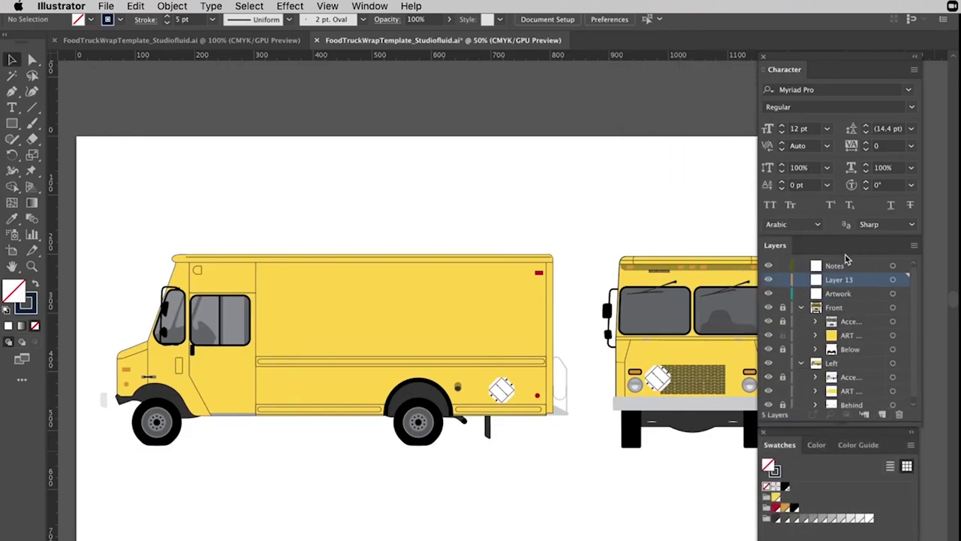
pyautogui.press('super+z')
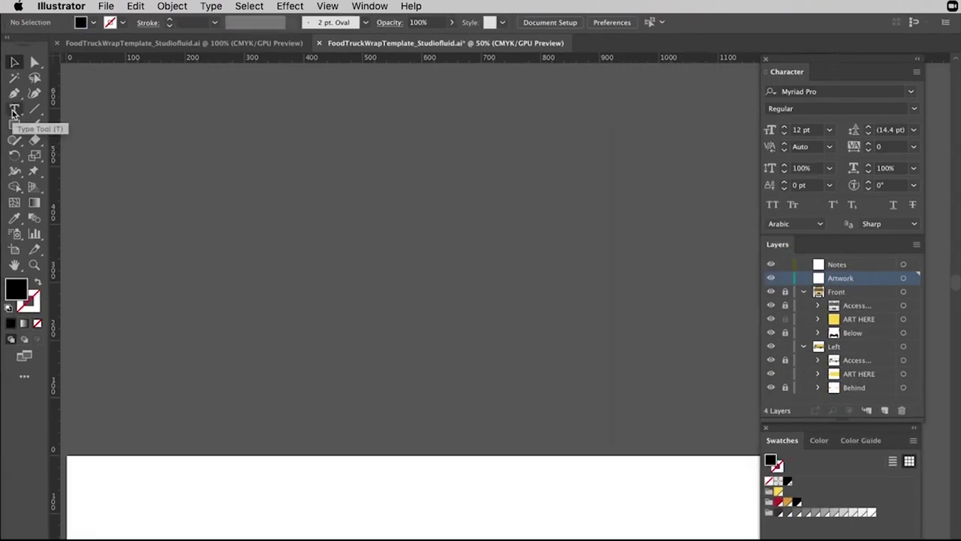
pyautogui.moveTo(12, 111); pyautogui.dragTo(71, 114)
pyautogui.click(200, 127)
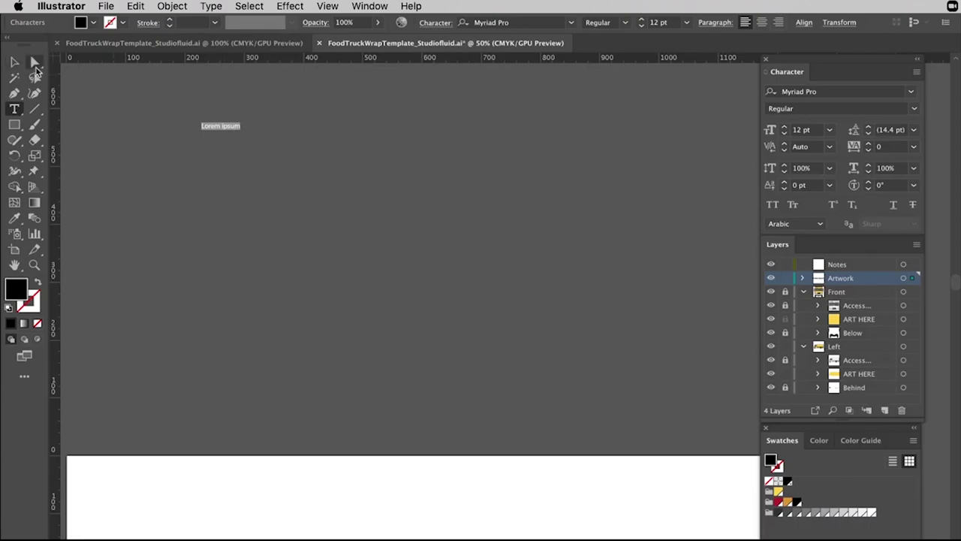
# Replace the placeholder with CHILL, enlarge it to 136.6 pt, and add a lowercase 'chill' line.
pyautogui.press('BackSpace')
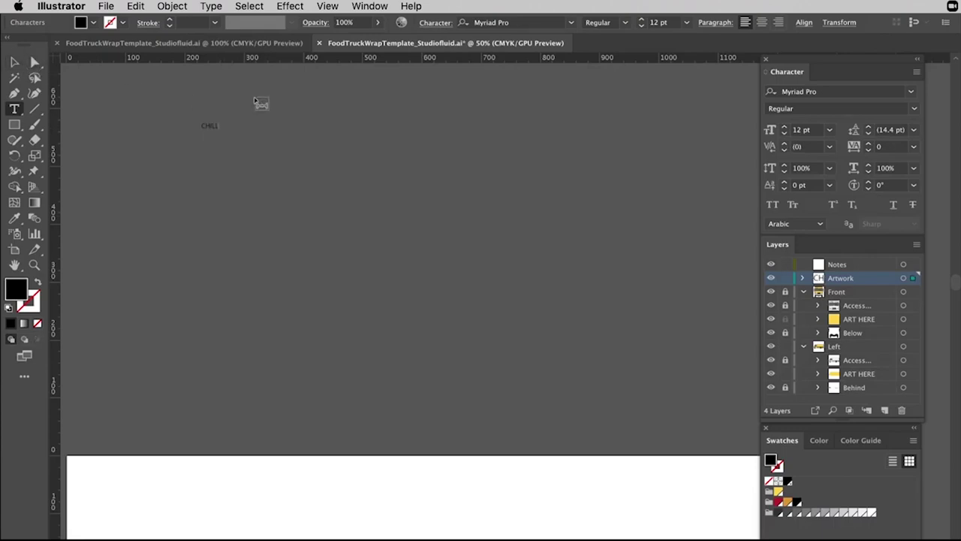
pyautogui.click(14, 63)
pyautogui.moveTo(226, 126); pyautogui.dragTo(403, 211)
pyautogui.click(403, 211)
pyautogui.doubleClick(382, 200)
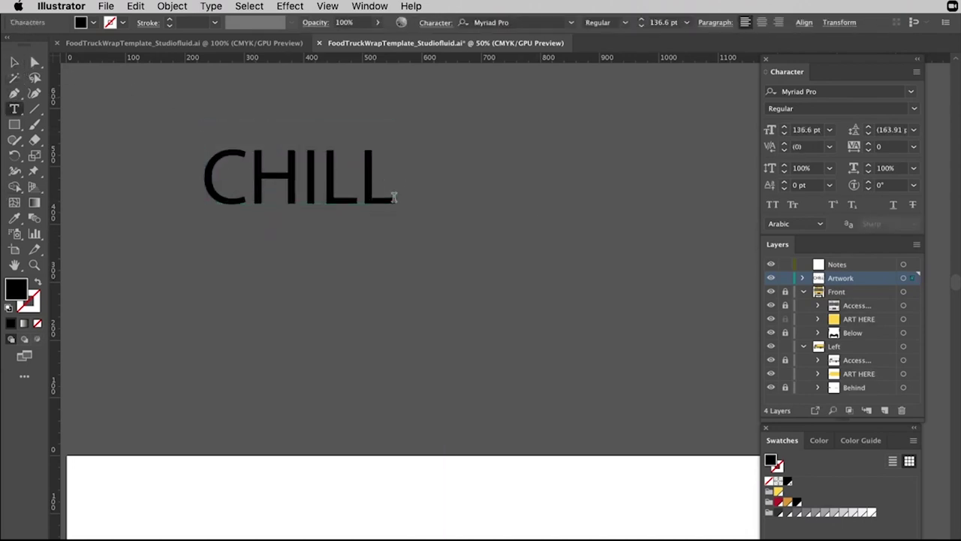
pyautogui.write('chill')
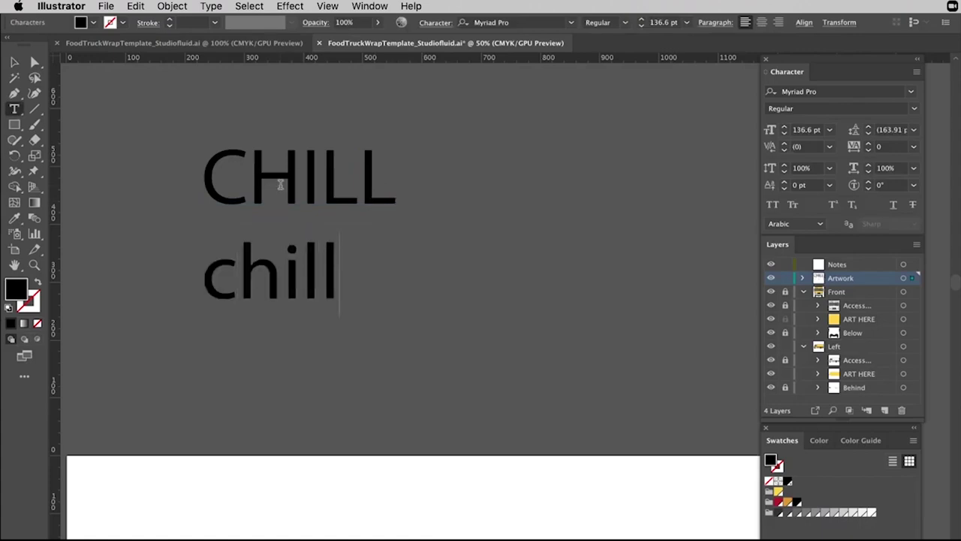
pyautogui.hotkey('ctrl', 'a')
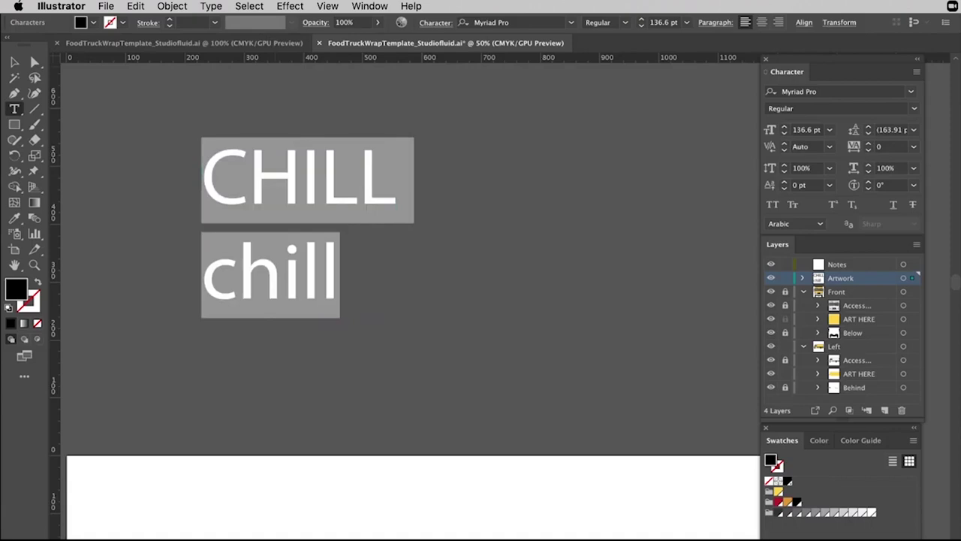
# Browse the Type menu and text tool variants, keeping the ordinary Type tool.
pyautogui.click(211, 6)
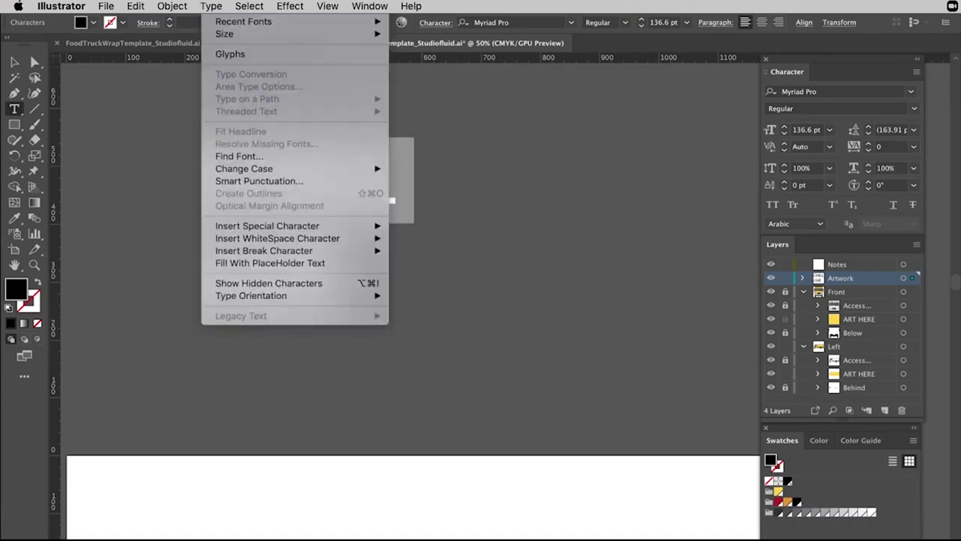
pyautogui.moveTo(376, 168)
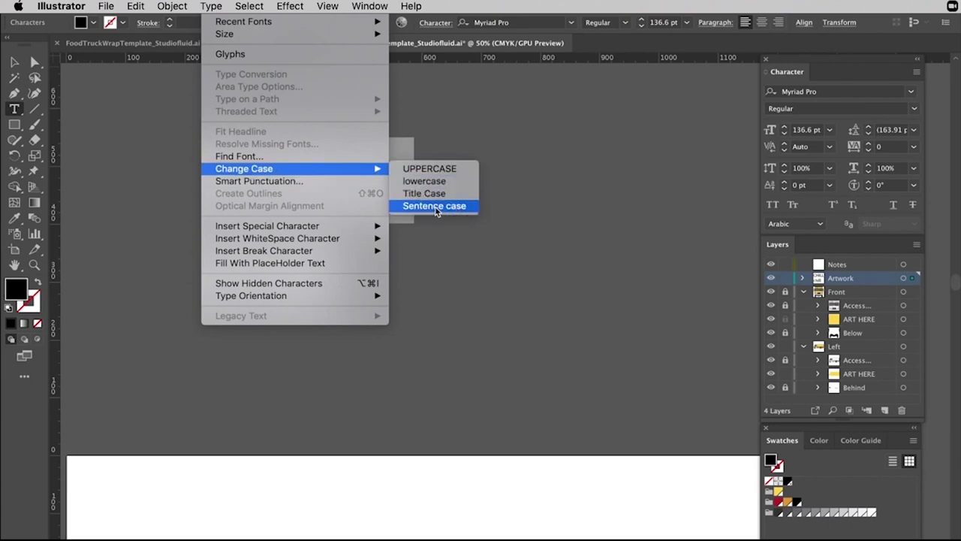
pyautogui.click(310, 157)
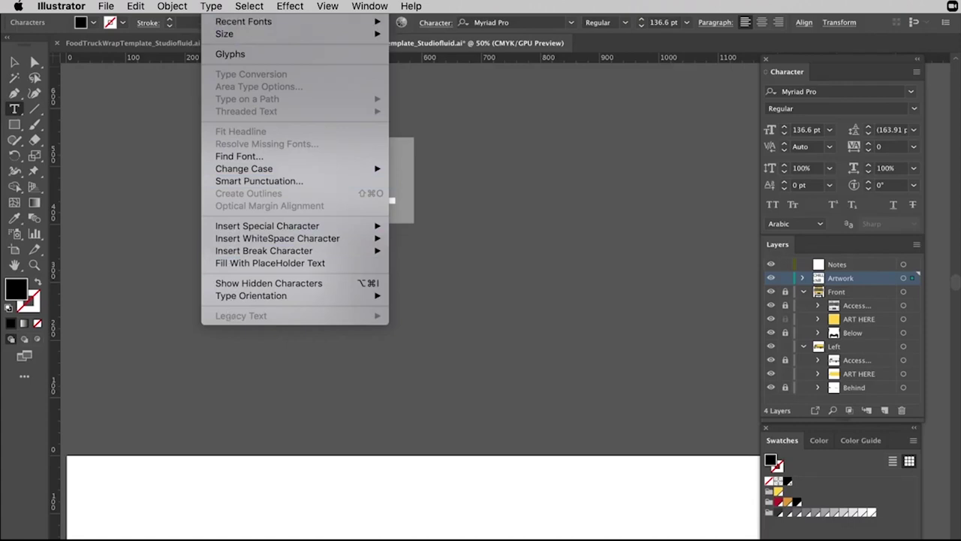
pyautogui.click(17, 113)
pyautogui.moveTo(14, 109); pyautogui.dragTo(68, 114)
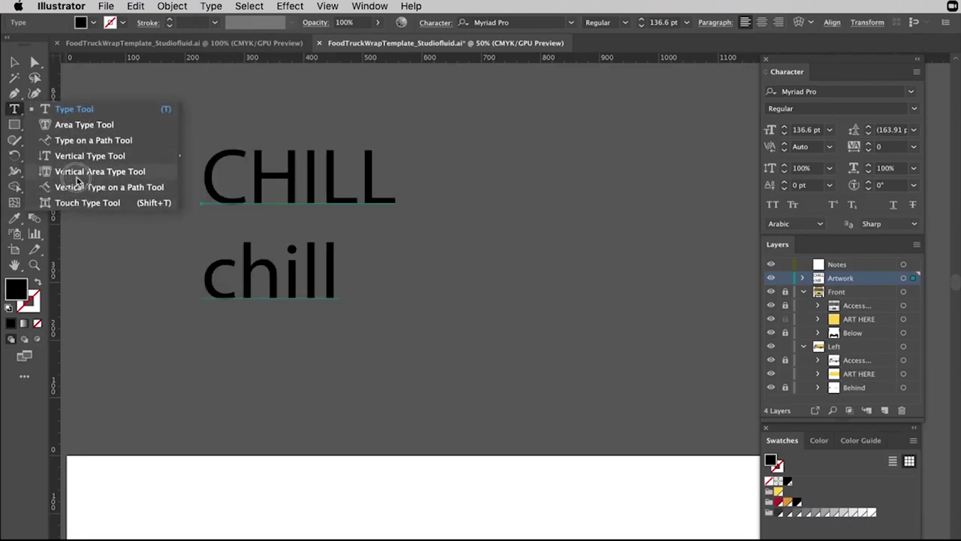
pyautogui.click(15, 111)
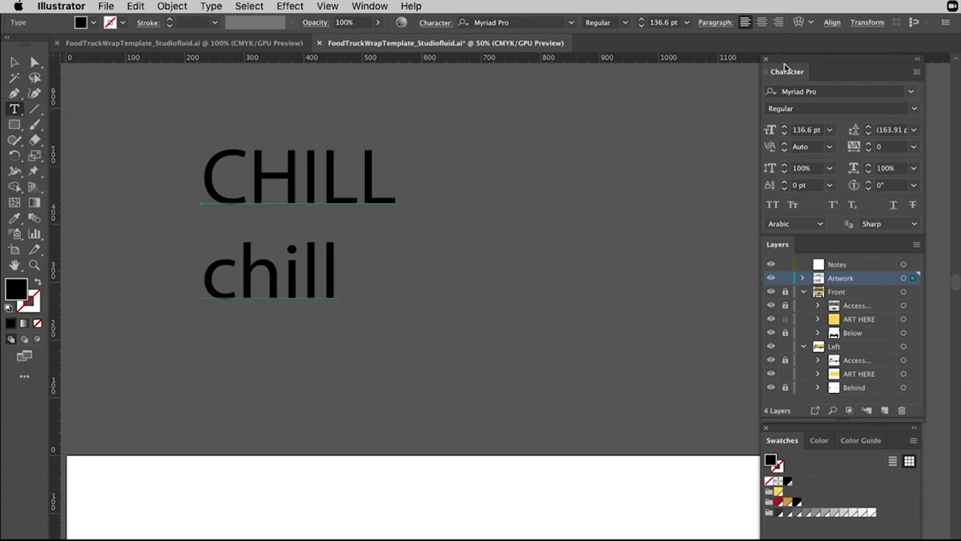
# Reselect the CHILL/chill text object and select all of its text for restyling.
pyautogui.press('v')
pyautogui.click(459, 199)
pyautogui.click(250, 184)
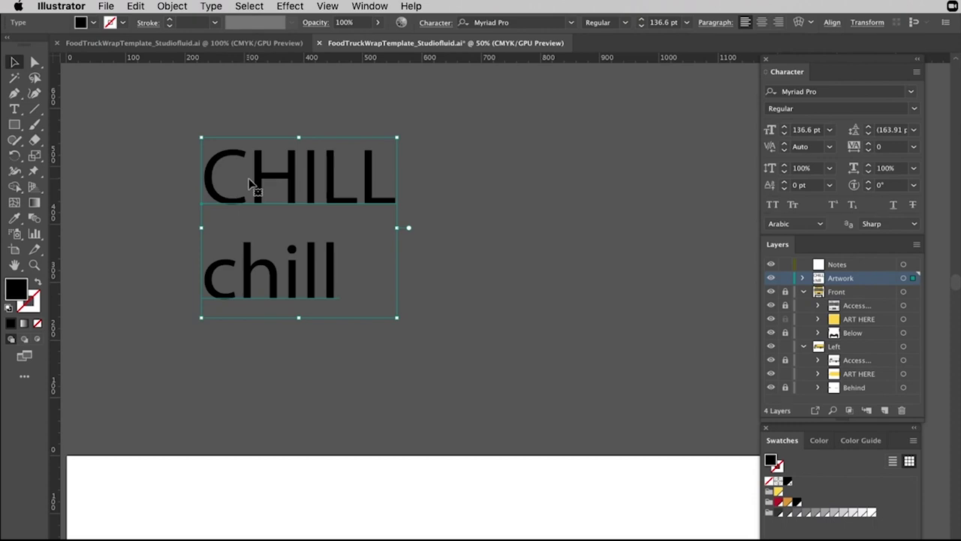
pyautogui.doubleClick(250, 184)
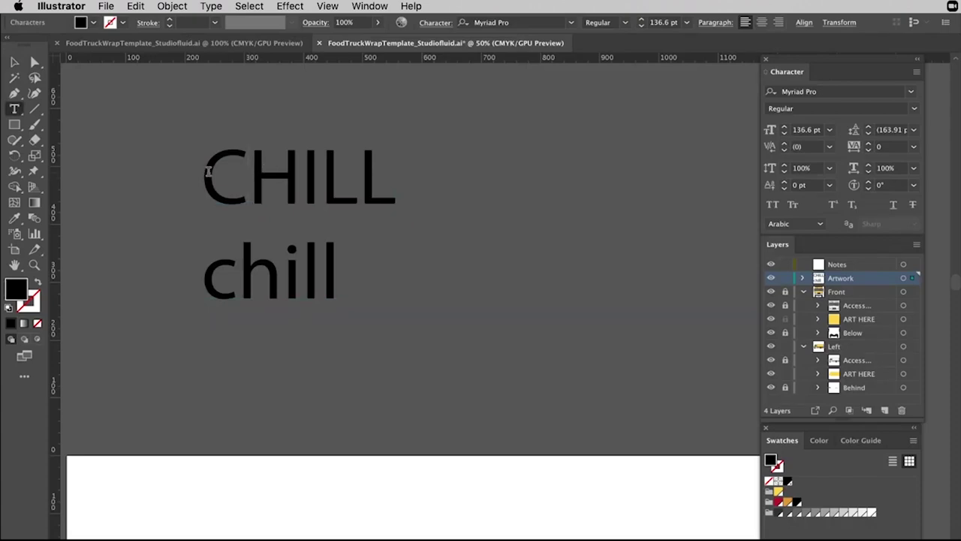
pyautogui.press('super+a')
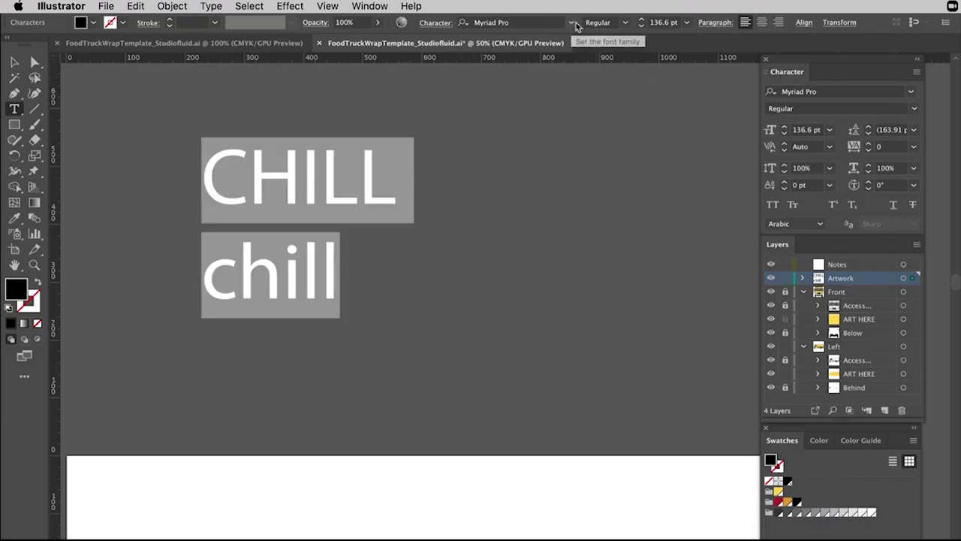
# Search the font list for 'nova' and apply Regulator Nova Heavy to the text.
pyautogui.click(572, 23)
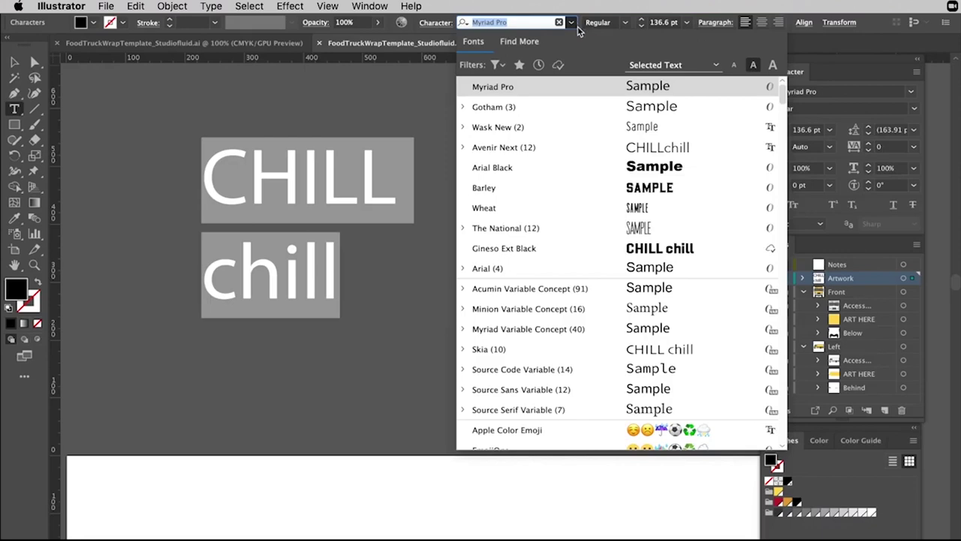
pyautogui.click(530, 22)
pyautogui.press('super+a')
pyautogui.write('noc')
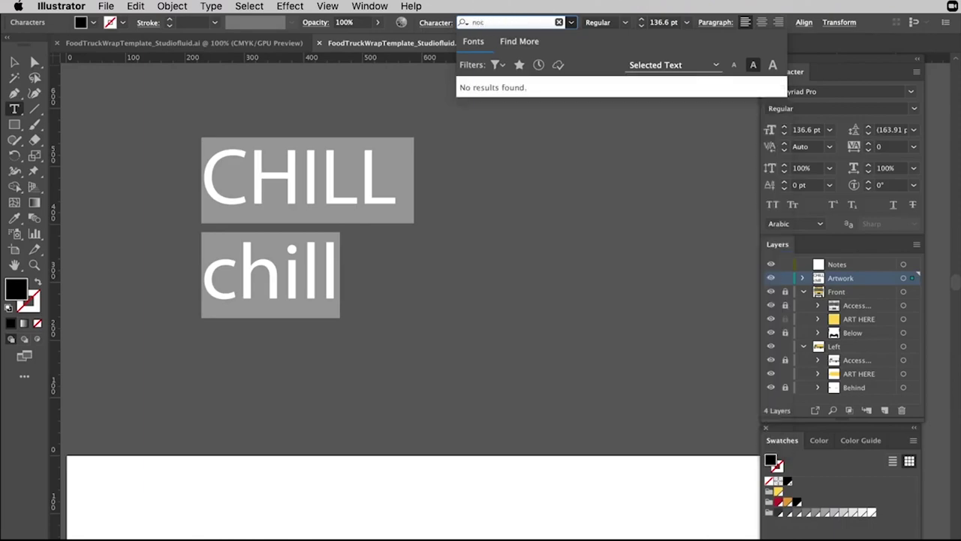
pyautogui.press('BackSpace')
pyautogui.write('va')
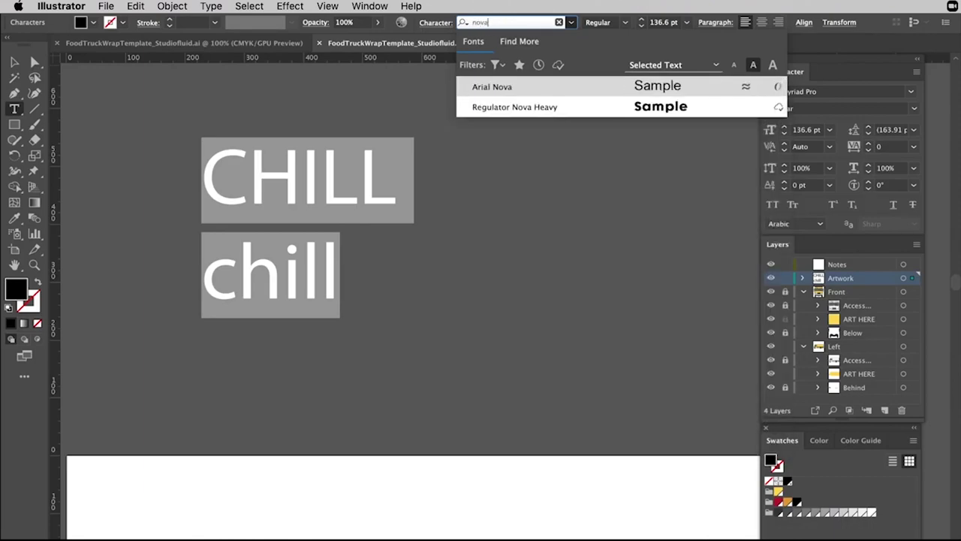
pyautogui.click(514, 107)
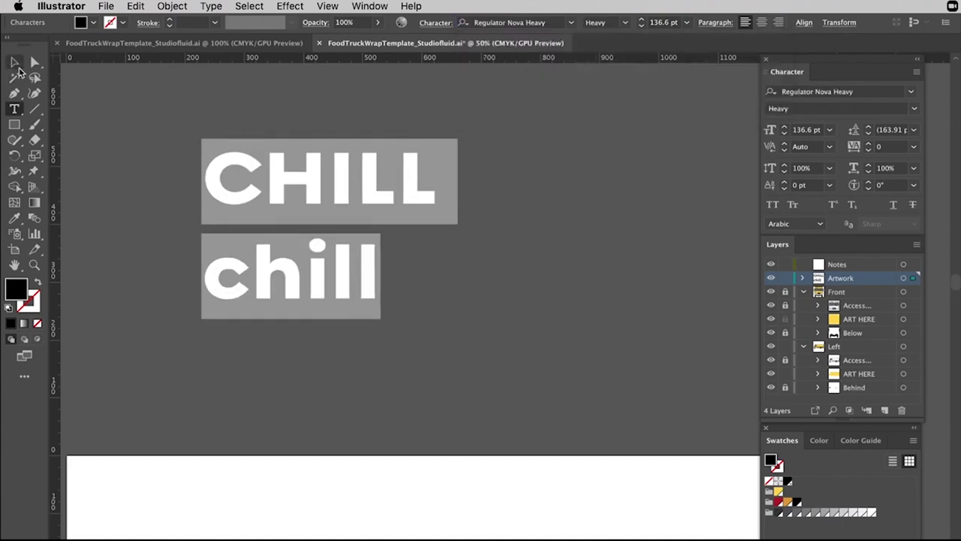
# Select and delete the lowercase 'chill' line, leaving only CHILL.
pyautogui.click(14, 62)
pyautogui.click(369, 253)
pyautogui.click(353, 272)
pyautogui.doubleClick(357, 271)
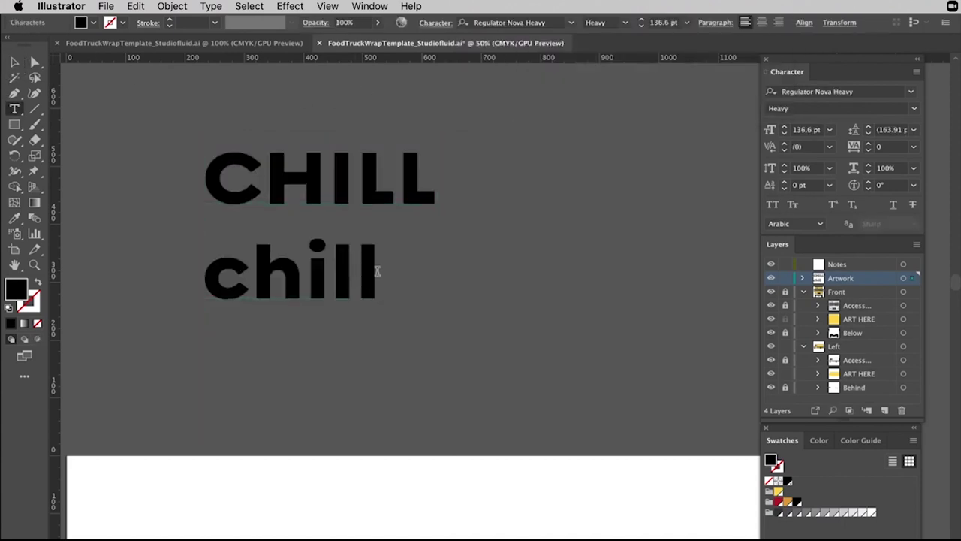
pyautogui.moveTo(377, 271); pyautogui.dragTo(114, 246)
pyautogui.press('BackSpace')
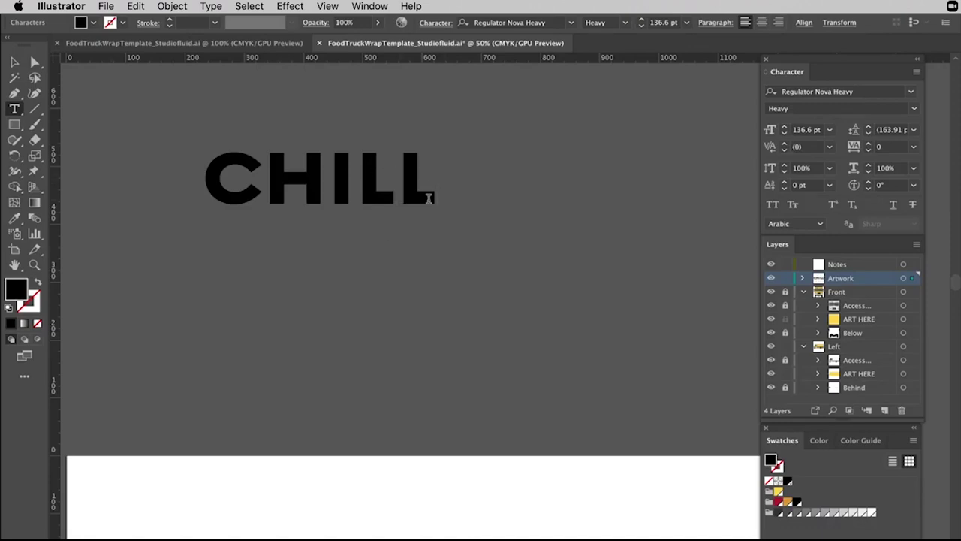
# Move CHILL down and to the right on the canvas, then reselect it.
pyautogui.press('Escape')
pyautogui.moveTo(222, 161); pyautogui.dragTo(302, 215)
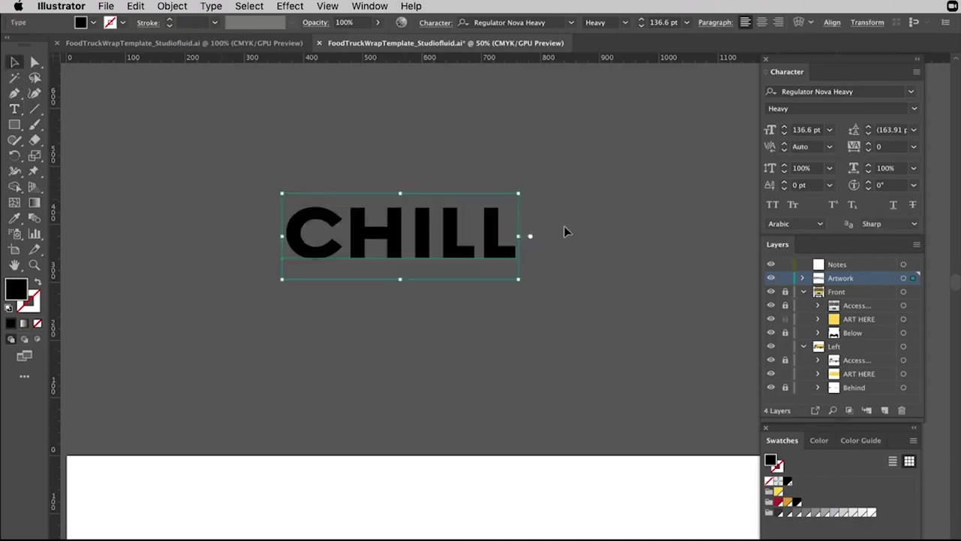
pyautogui.click(563, 225)
pyautogui.moveTo(596, 176); pyautogui.dragTo(197, 343)
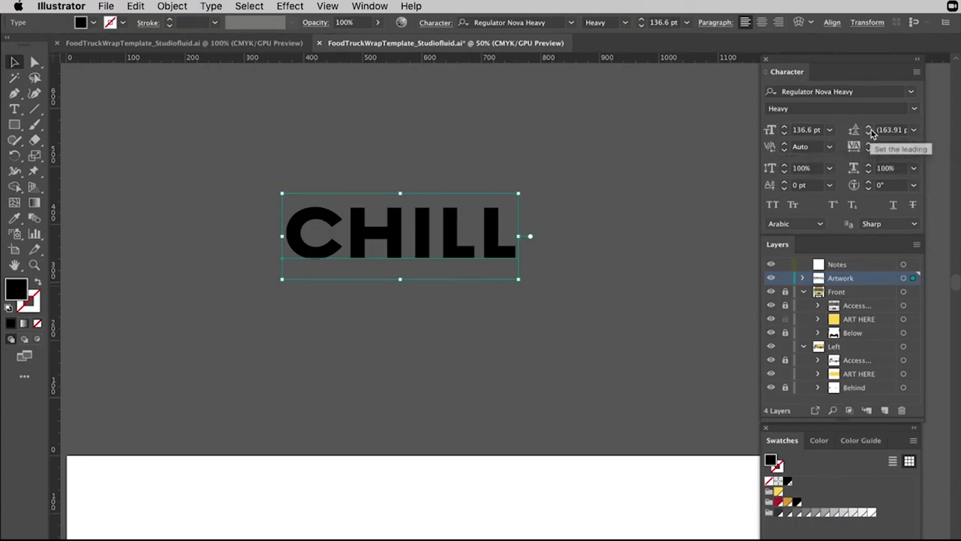
# Add SPACE as a second line beneath CHILL, cancelling an accidental quit.
pyautogui.doubleClick(511, 217)
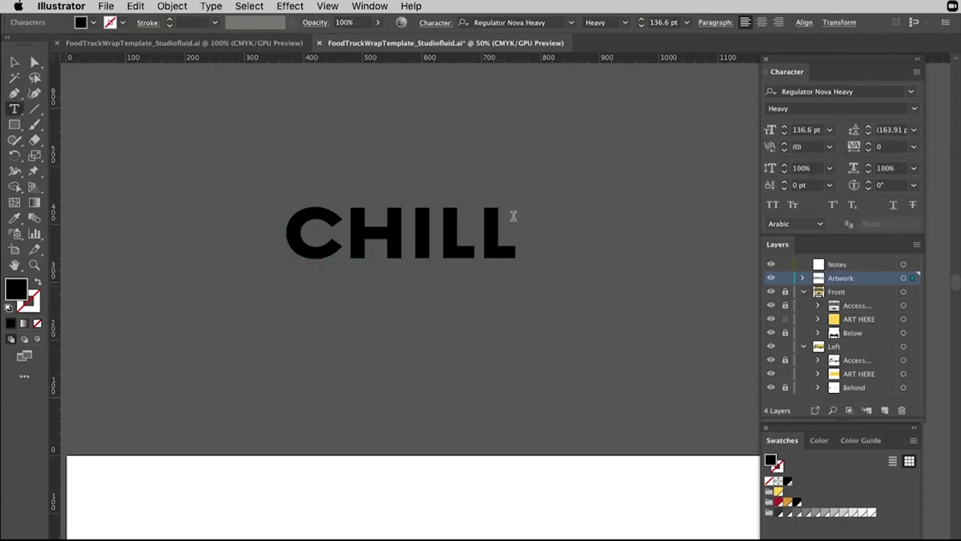
pyautogui.write('CHILL')
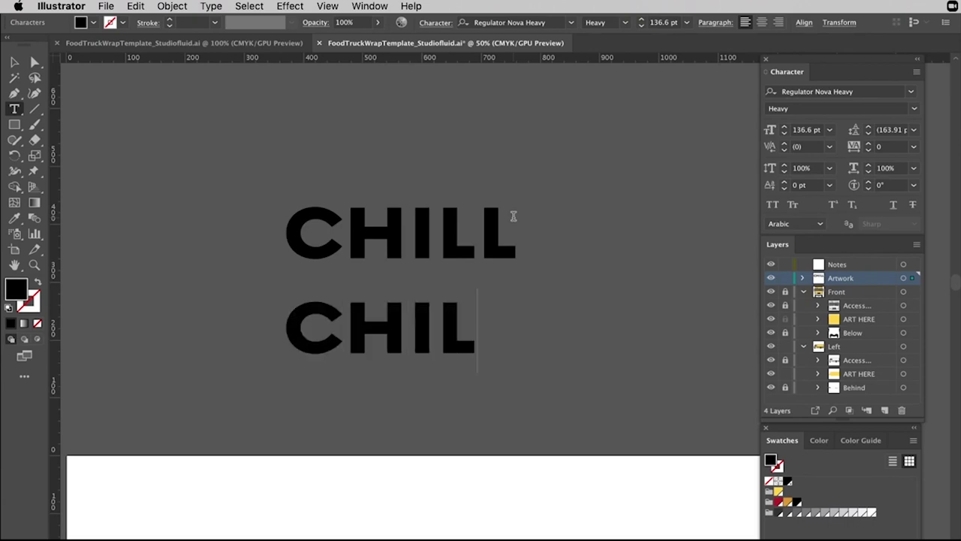
pyautogui.press('BackSpace')
pyautogui.press('BackSpace')
pyautogui.press('BackSpace')
pyautogui.press('BackSpace')
pyautogui.press('BackSpace')
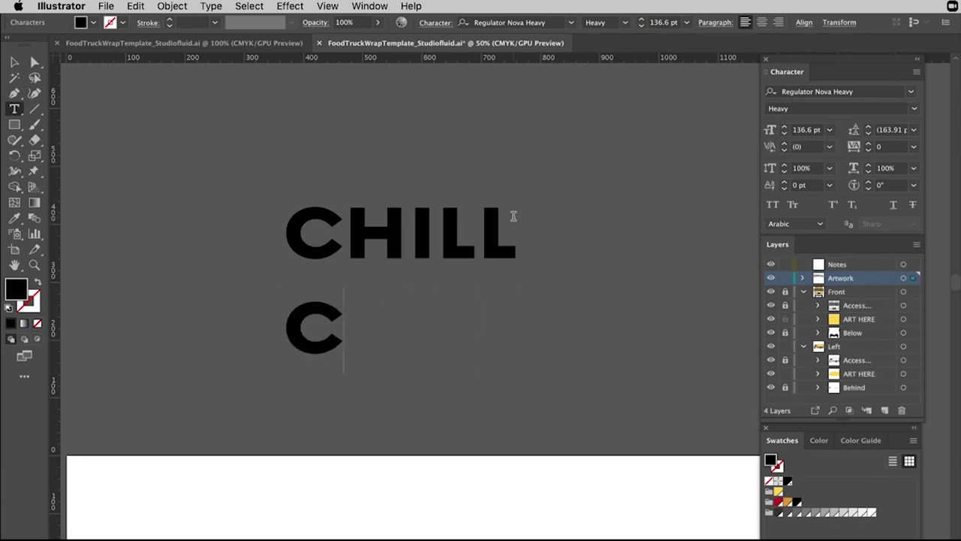
pyautogui.write('SPACE')
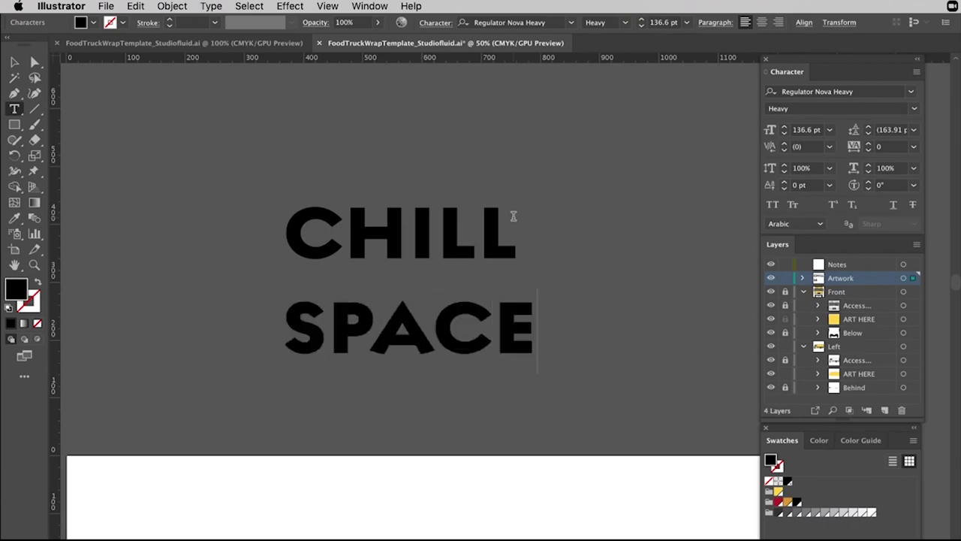
pyautogui.press('super+q')
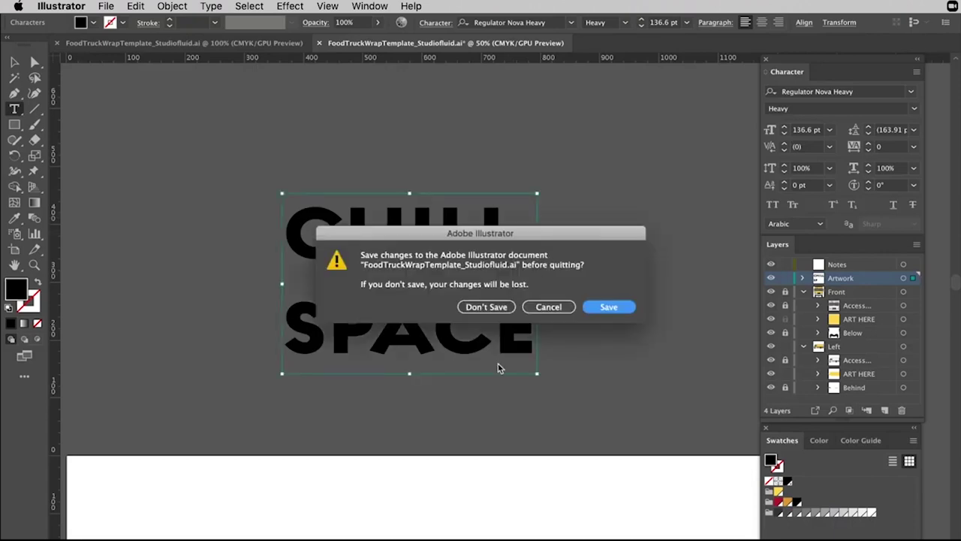
pyautogui.click(547, 307)
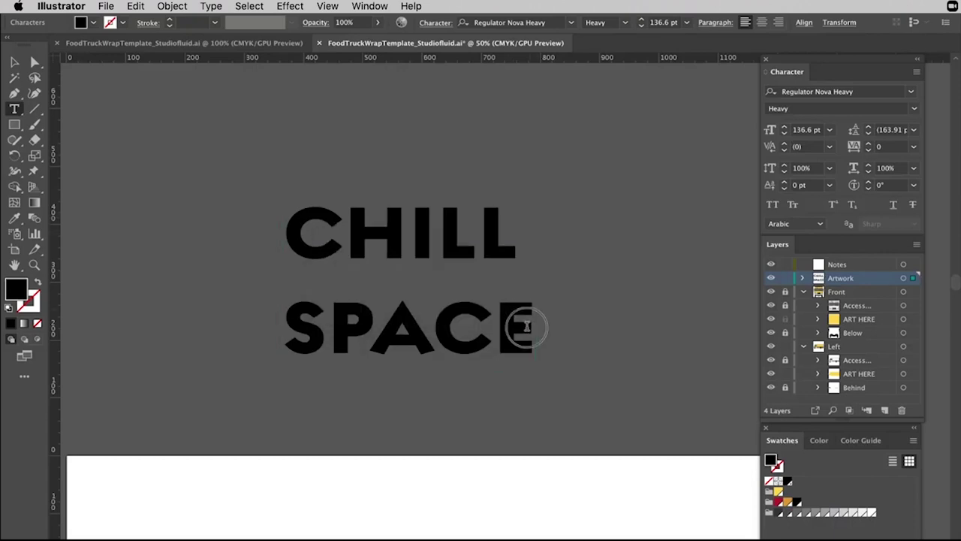
# Set the leading of the CHILL SPACE text to 136 pt with the Character panel arrows.
pyautogui.moveTo(531, 327); pyautogui.dragTo(289, 227)
pyautogui.click(868, 133)
pyautogui.click(869, 132)
pyautogui.click(869, 133)
pyautogui.click(868, 133)
pyautogui.click(868, 133)
pyautogui.click(869, 133)
pyautogui.click(869, 133)
pyautogui.click(868, 133)
pyautogui.click(869, 133)
pyautogui.click(869, 133)
pyautogui.click(869, 133)
pyautogui.click(869, 133)
pyautogui.click(868, 133)
pyautogui.click(869, 133)
pyautogui.click(869, 133)
pyautogui.click(869, 133)
pyautogui.click(868, 133)
pyautogui.click(868, 133)
pyautogui.click(869, 126)
pyautogui.click(869, 125)
pyautogui.click(868, 126)
pyautogui.click(15, 65)
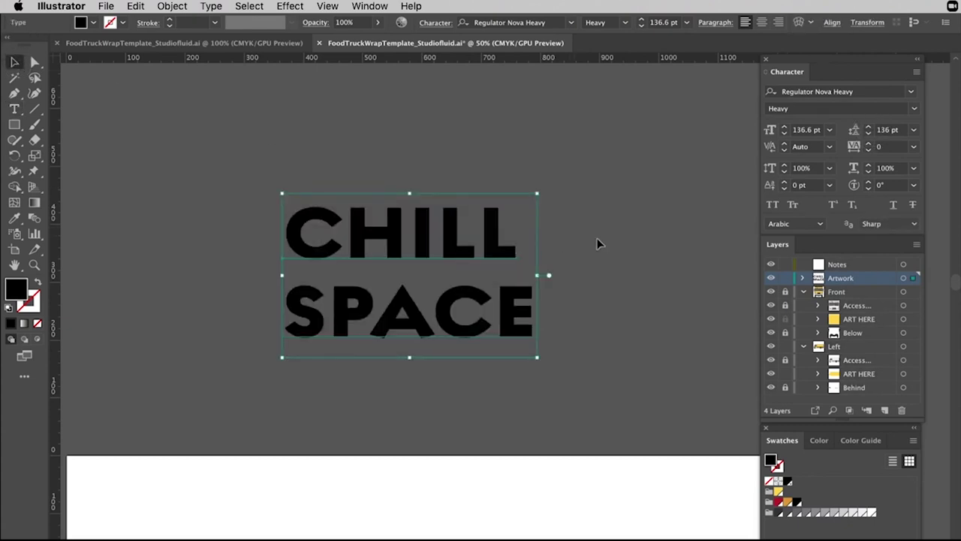
# Duplicate CHILL, delete both CHILL copies, and reselect the CHILL SPACE text.
pyautogui.click(517, 115)
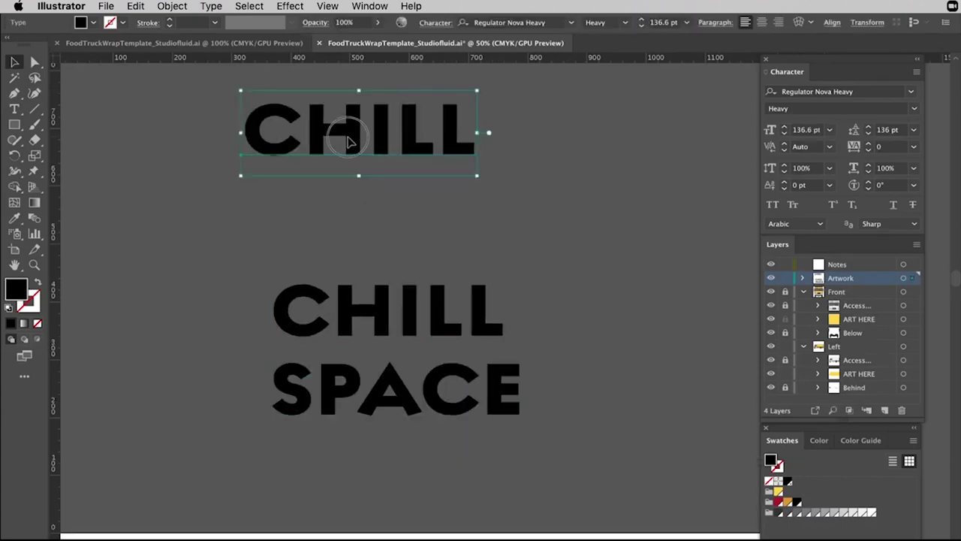
pyautogui.moveTo(337, 133); pyautogui.dragTo(453, 203)
pyautogui.click(468, 165)
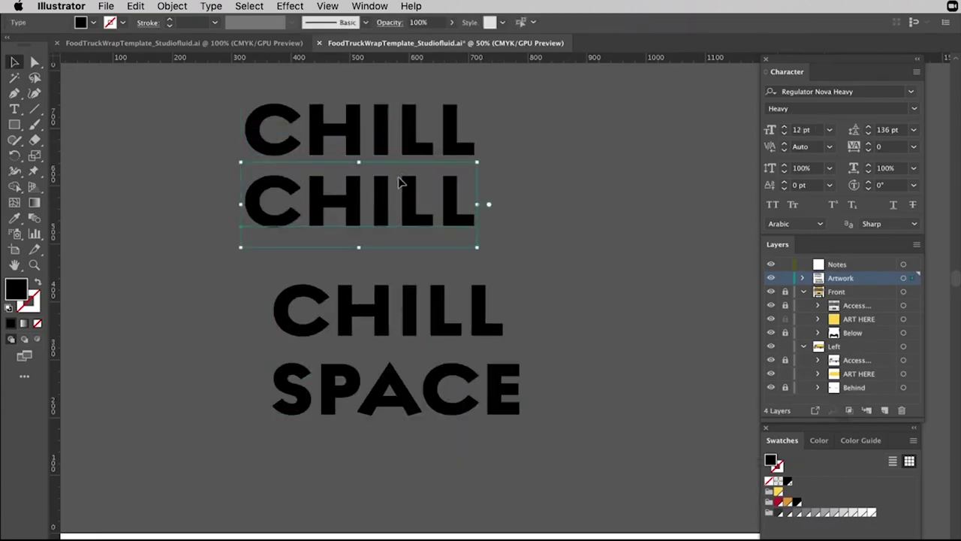
pyautogui.click(414, 142)
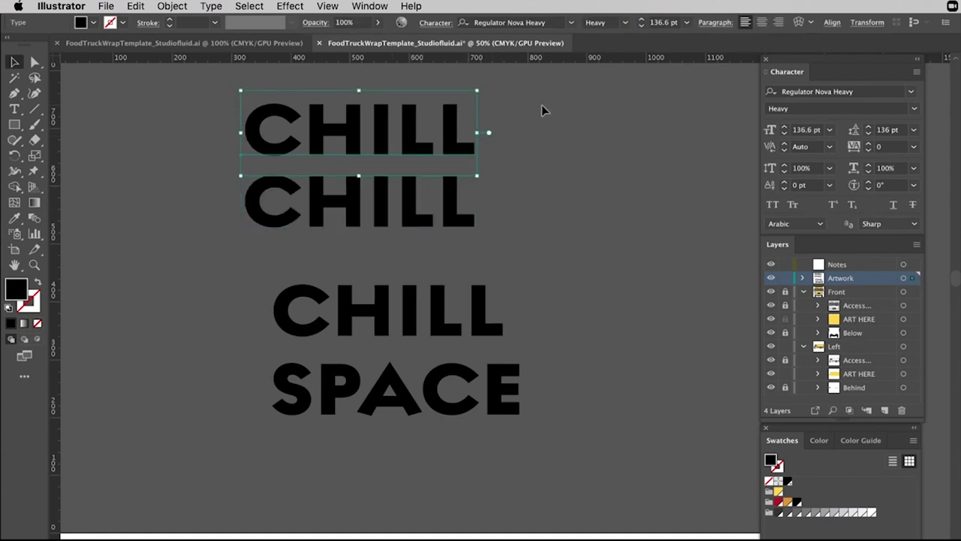
pyautogui.moveTo(541, 104); pyautogui.dragTo(350, 217)
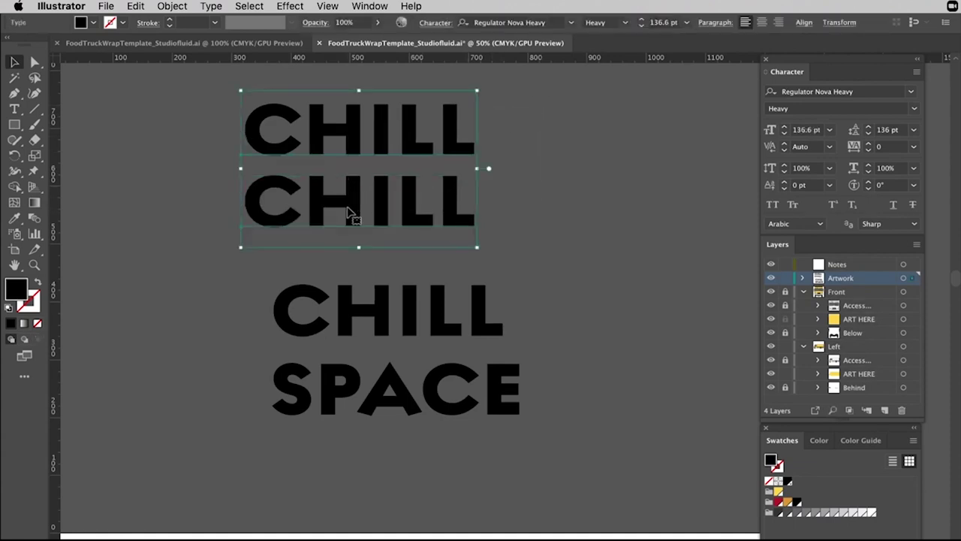
pyautogui.press('Delete')
pyautogui.click(449, 371)
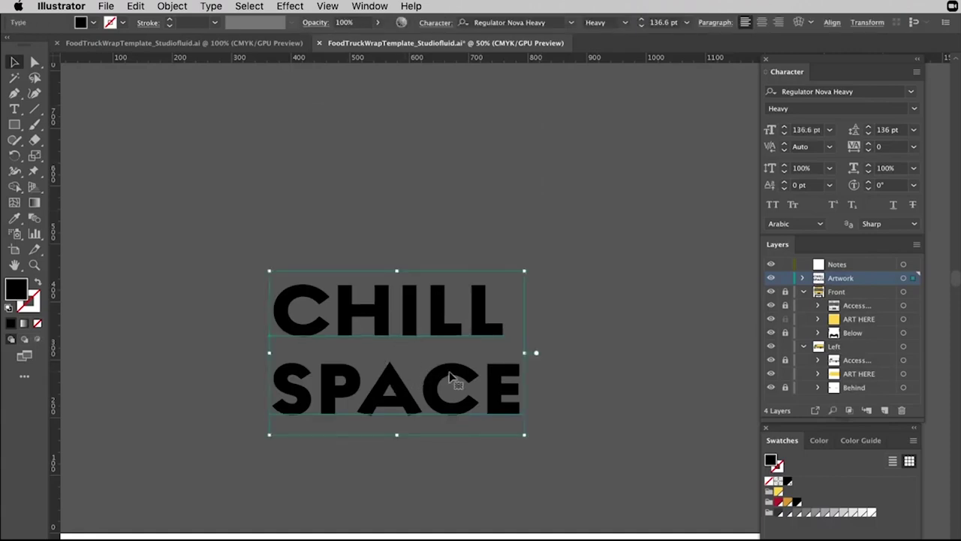
# Remove the SPACE line with the Type tool and select the remaining word CHILL.
pyautogui.press('t')
pyautogui.moveTo(522, 370); pyautogui.dragTo(163, 361)
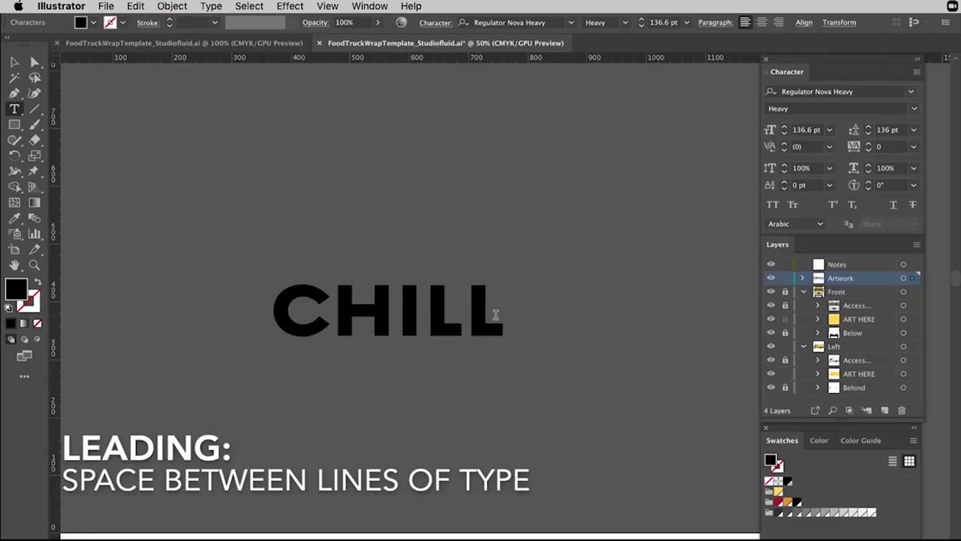
pyautogui.moveTo(495, 315); pyautogui.dragTo(279, 320)
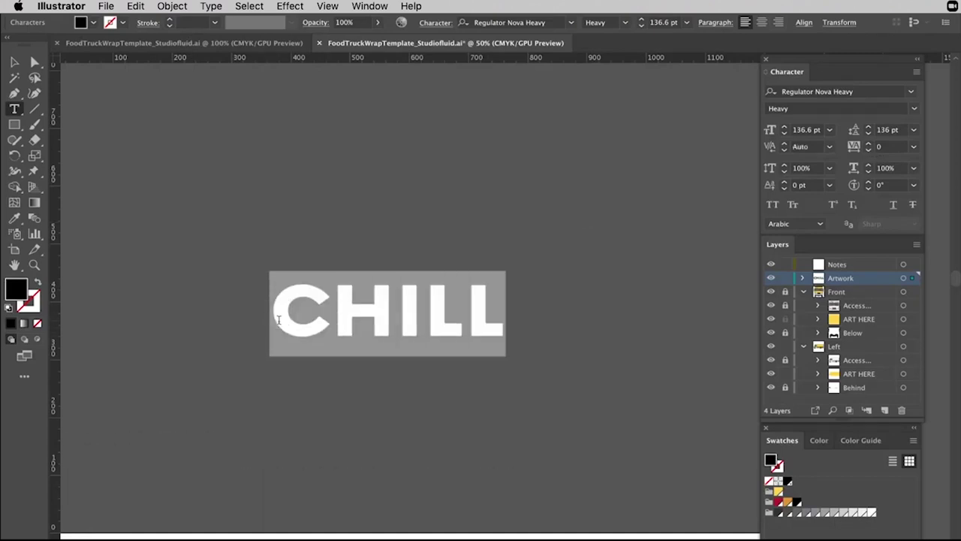
# Select the whole word CHILL and raise its tracking to 41 in the Character panel.
pyautogui.click(453, 312)
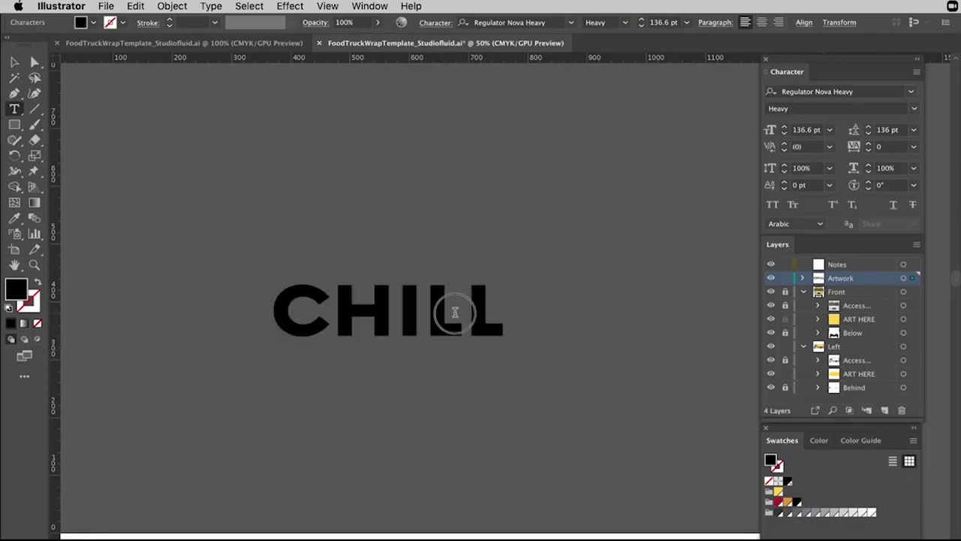
pyautogui.moveTo(454, 312); pyautogui.dragTo(393, 314)
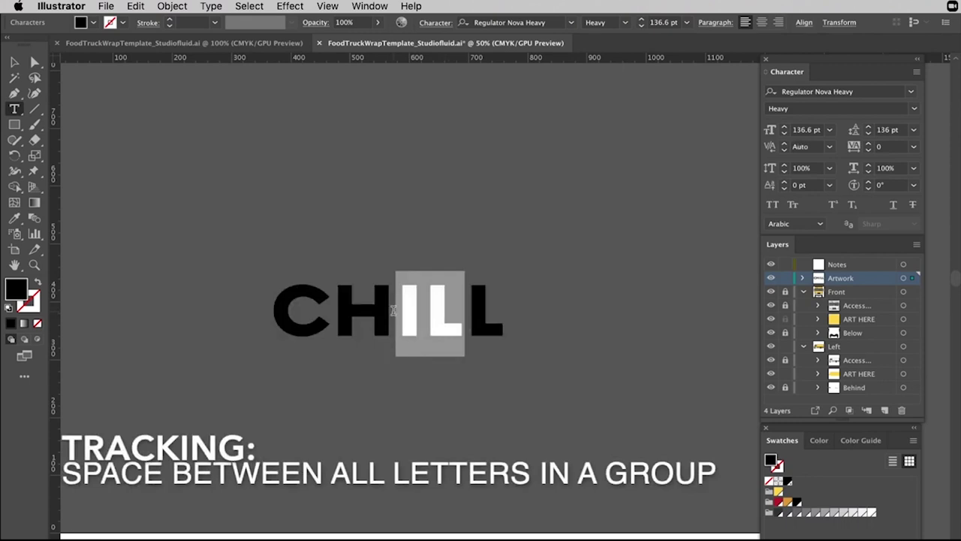
pyautogui.click(501, 295)
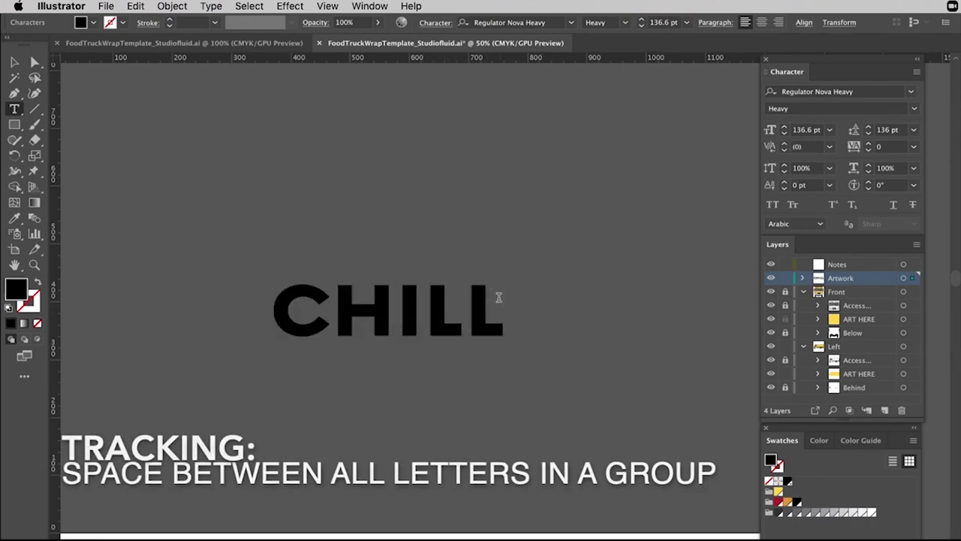
pyautogui.moveTo(497, 296); pyautogui.dragTo(293, 283)
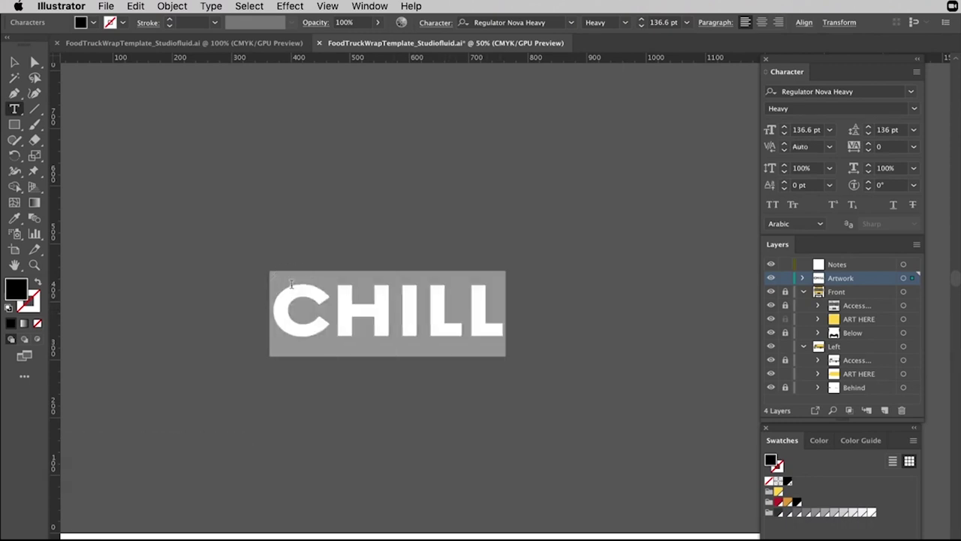
pyautogui.moveTo(464, 295); pyautogui.dragTo(402, 295)
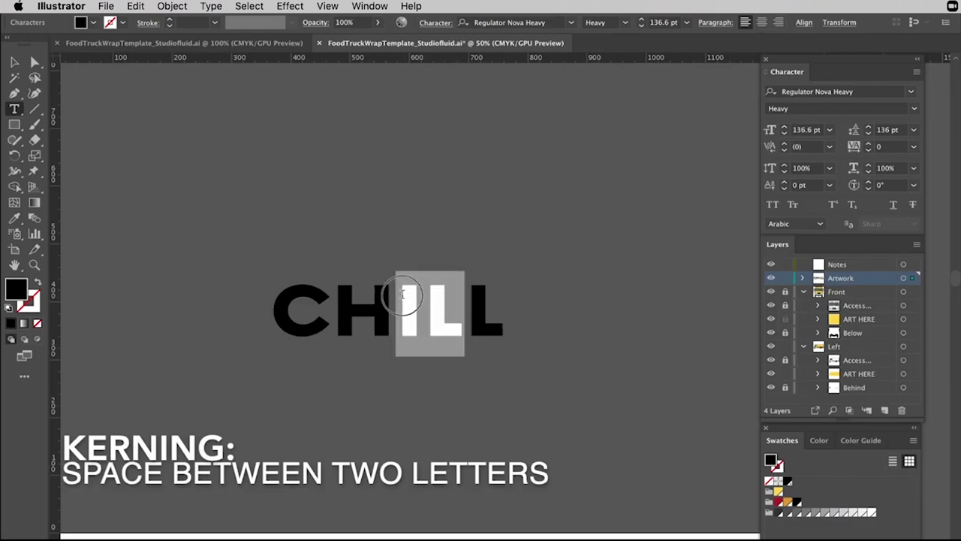
pyautogui.click(379, 282)
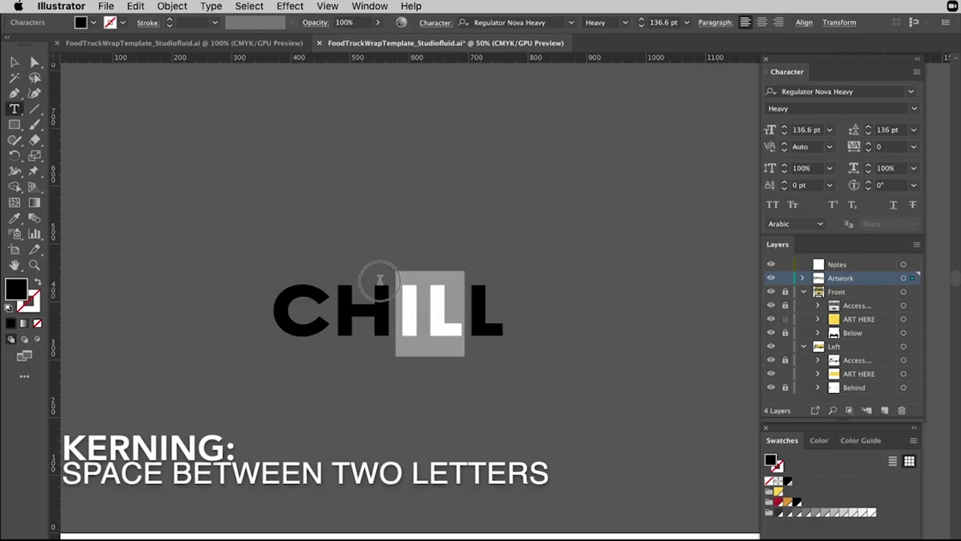
pyautogui.moveTo(501, 321); pyautogui.dragTo(192, 318)
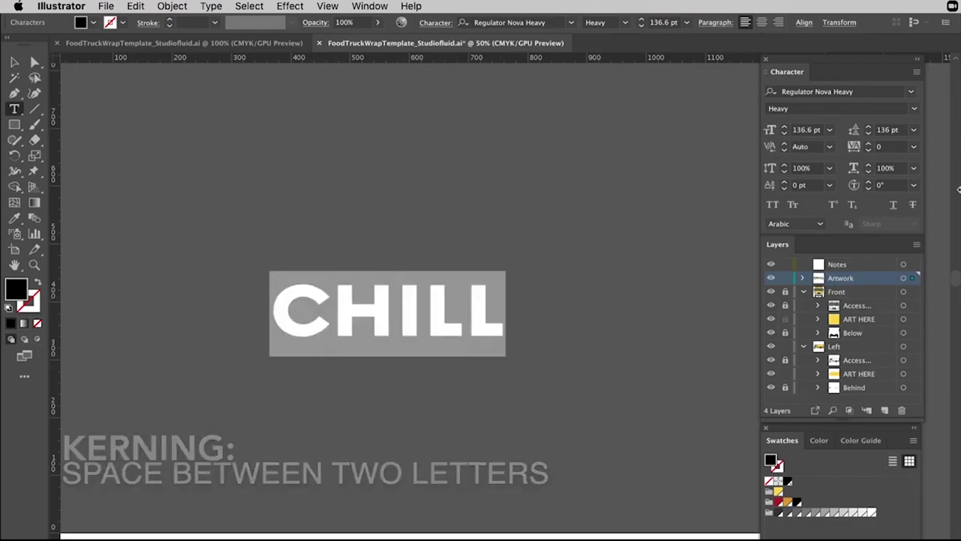
pyautogui.click(868, 144)
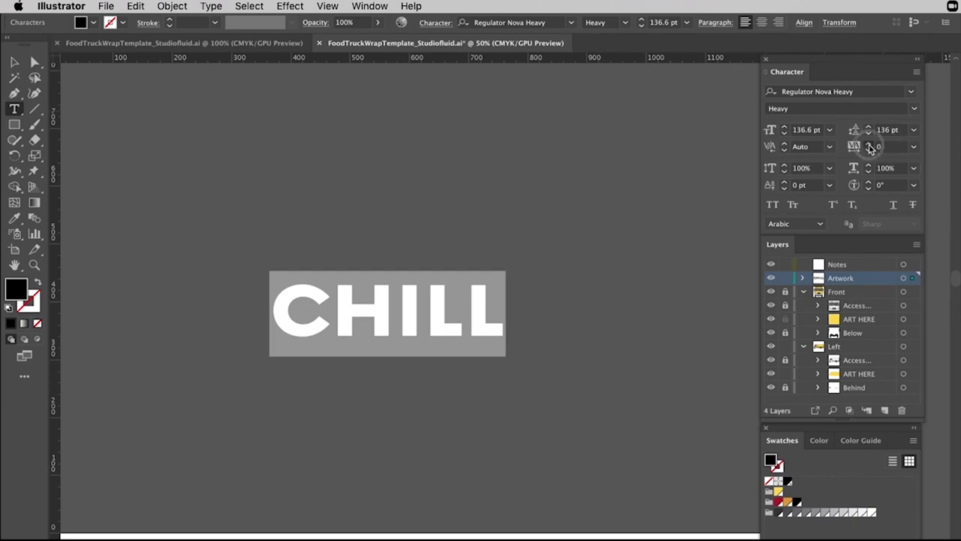
pyautogui.moveTo(869, 146); pyautogui.dragTo(870, 148)
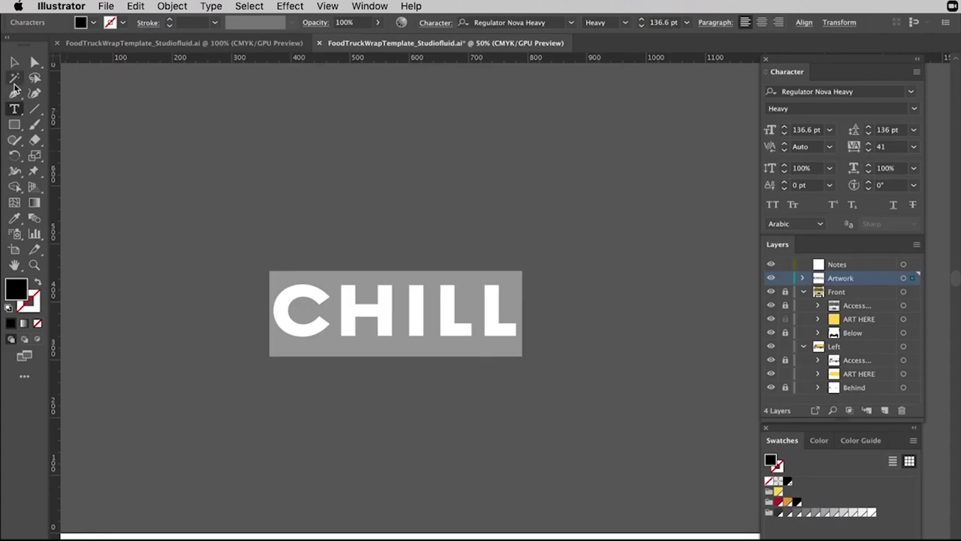
pyautogui.click(13, 63)
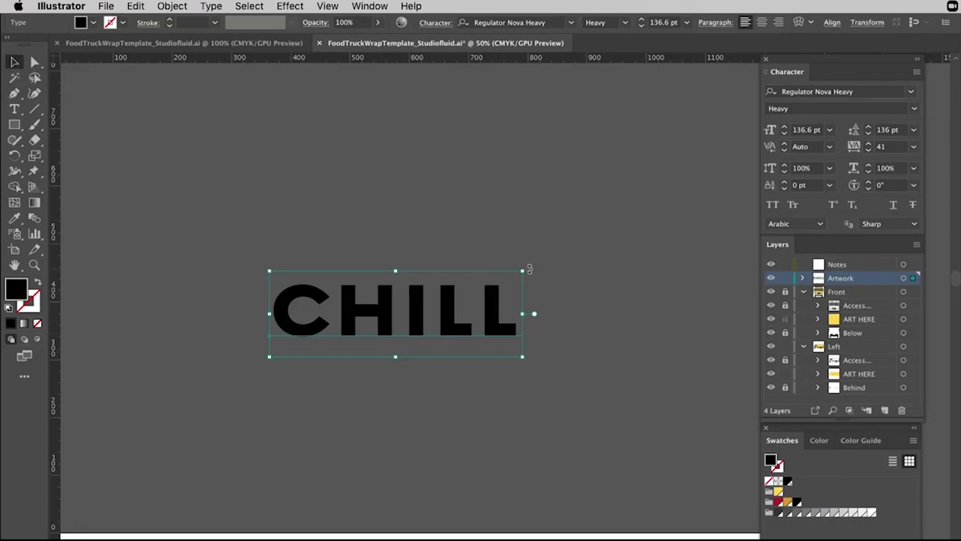
# Stretch CHILL taller to about 152.27 pt, undoing the extra stretch and corner scaling.
pyautogui.click(583, 270)
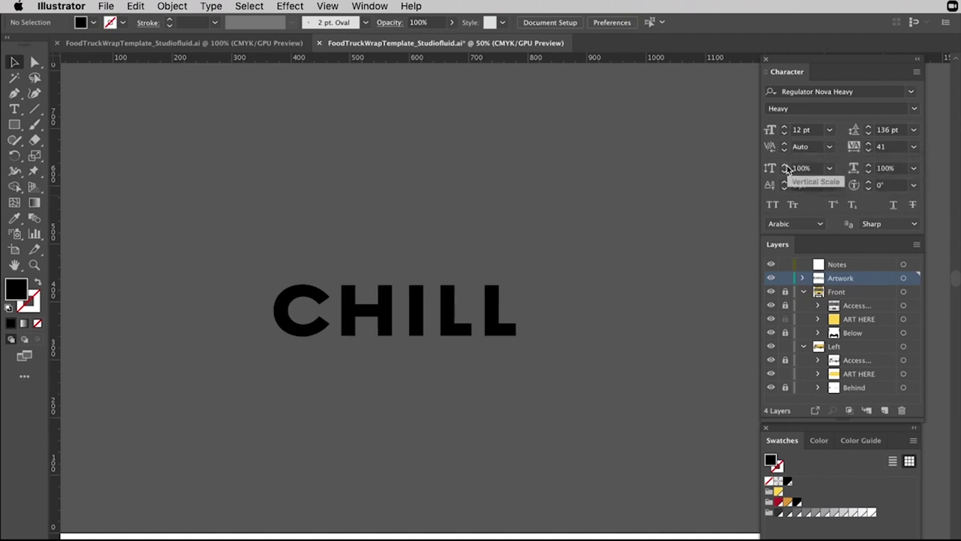
pyautogui.click(452, 317)
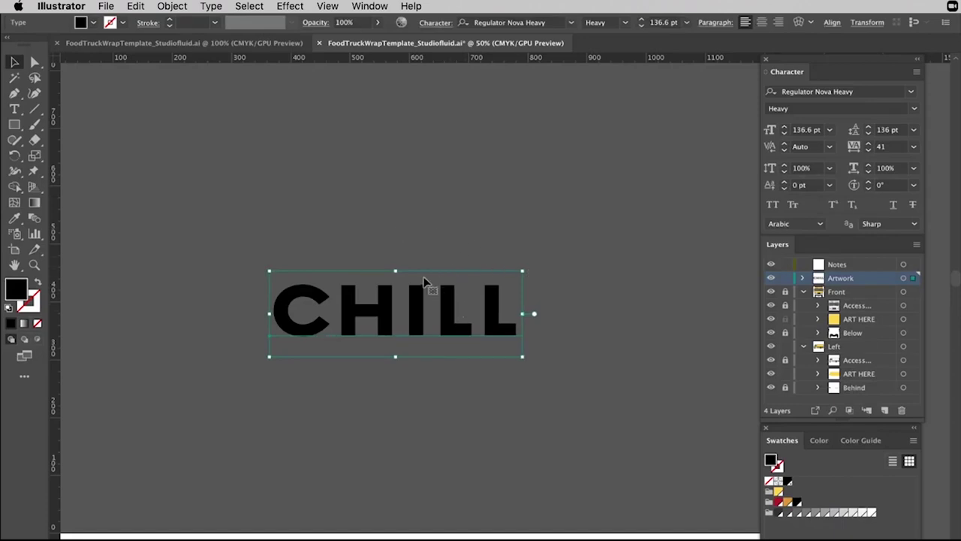
pyautogui.moveTo(396, 271); pyautogui.dragTo(394, 197)
pyautogui.click(628, 204)
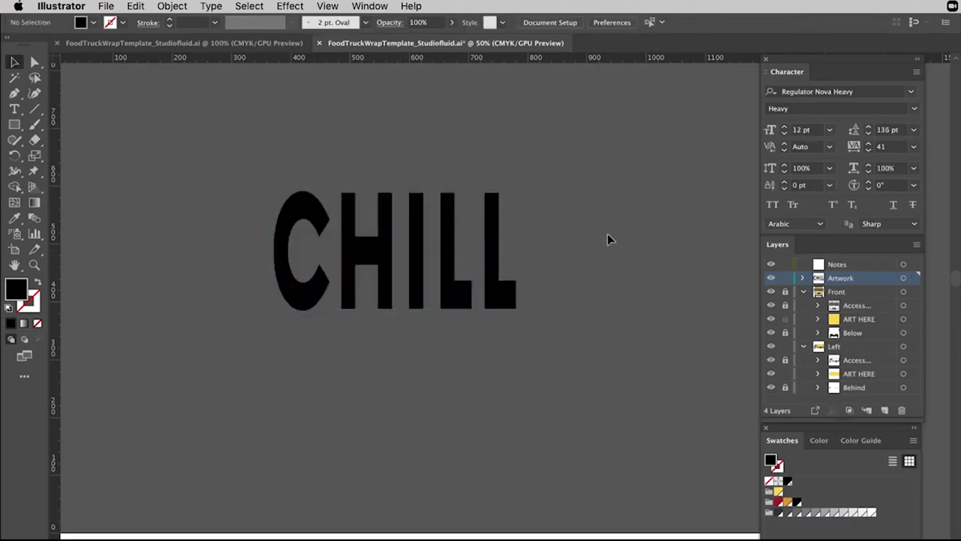
pyautogui.hotkey('ctrl', 'z')
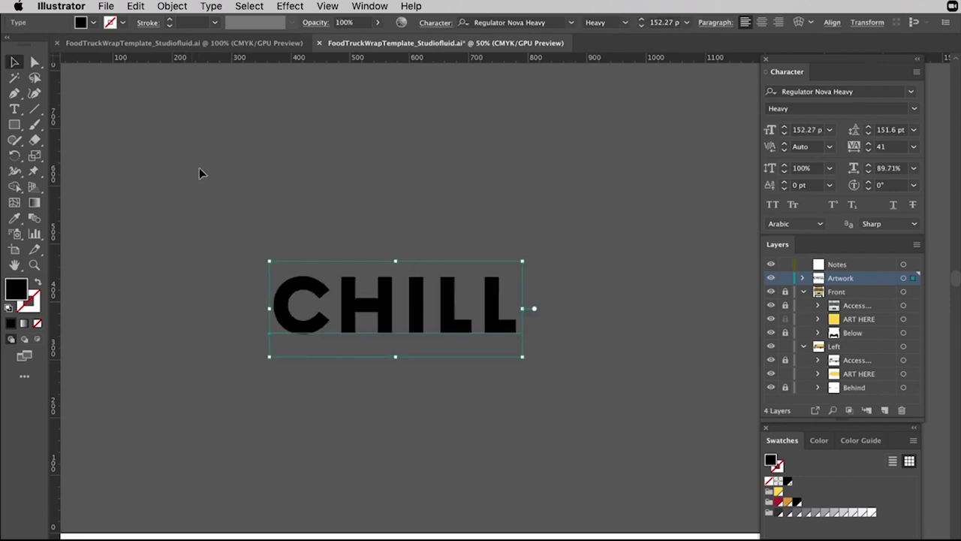
pyautogui.click(433, 159)
pyautogui.click(500, 307)
pyautogui.moveTo(523, 362); pyautogui.dragTo(632, 394)
pyautogui.press('super+z')
pyautogui.click(629, 395)
pyautogui.click(434, 320)
# Apply a horizontal Rise envelope warp to CHILL with 36% bend and no distortion.
pyautogui.click(797, 24)
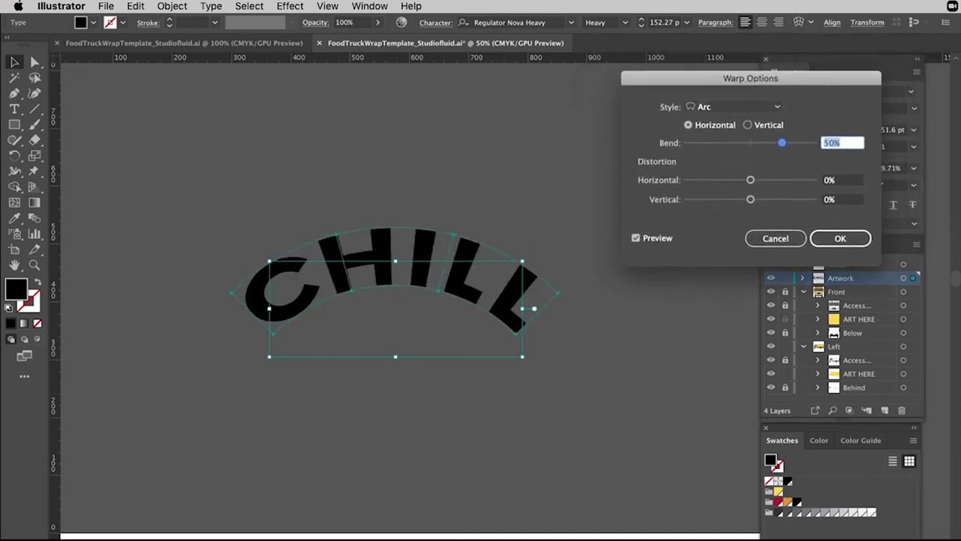
pyautogui.click(775, 109)
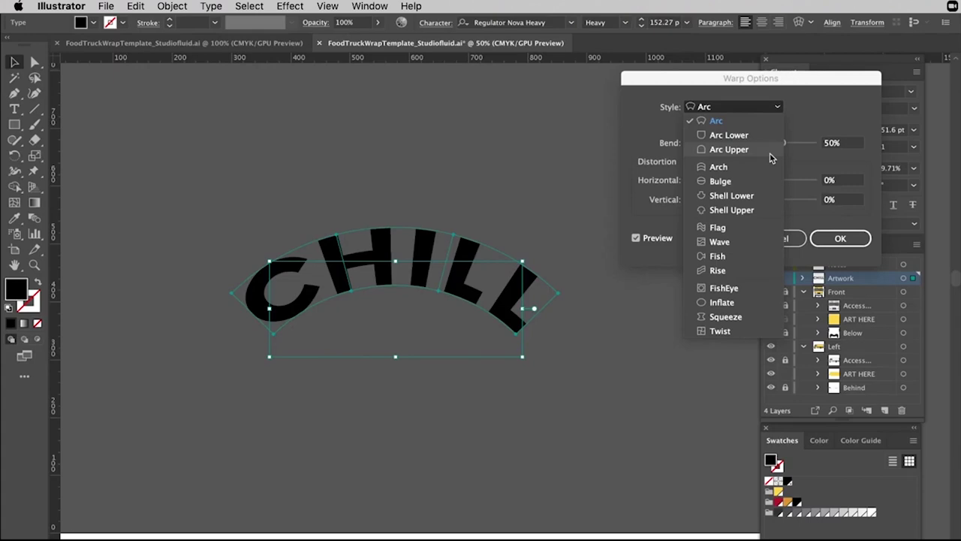
pyautogui.click(744, 181)
pyautogui.press('Down')
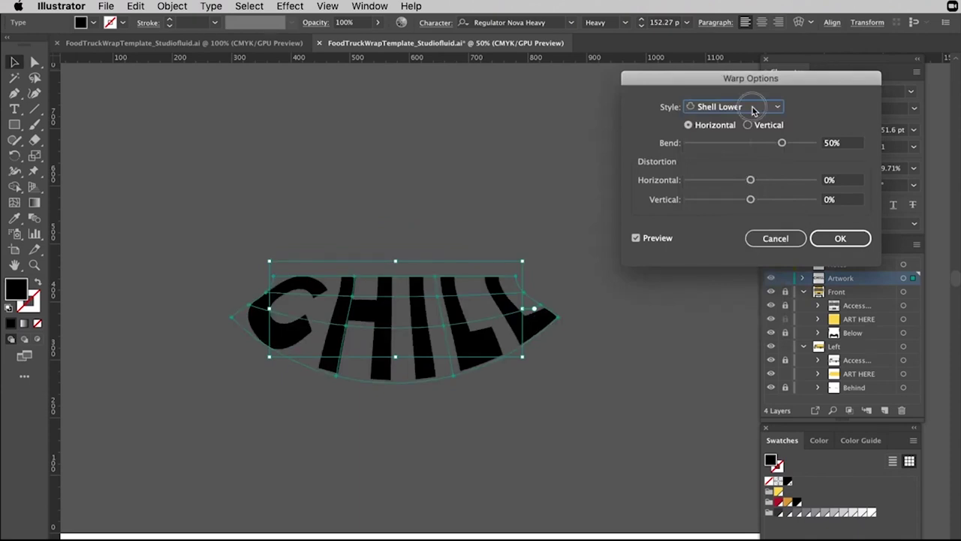
pyautogui.click(753, 108)
pyautogui.click(719, 270)
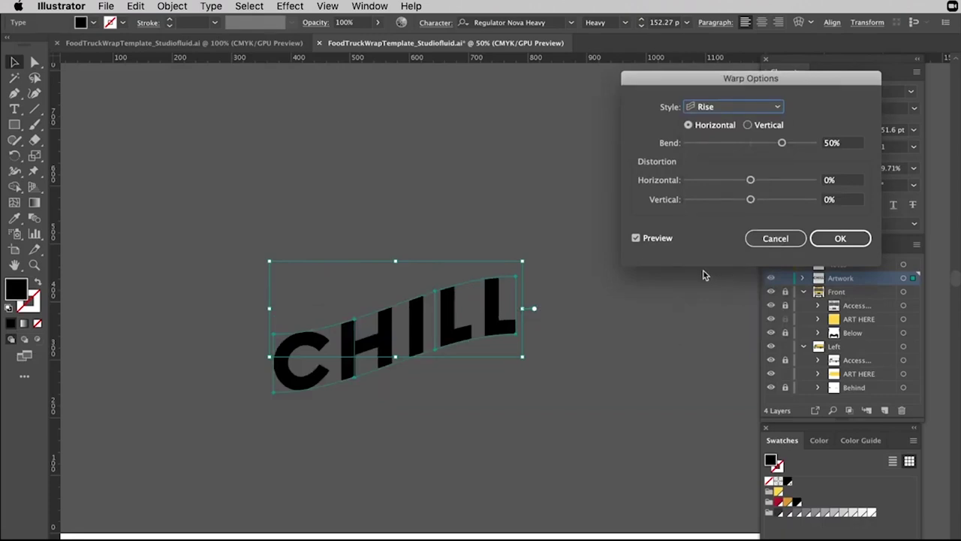
pyautogui.moveTo(781, 142); pyautogui.dragTo(808, 148)
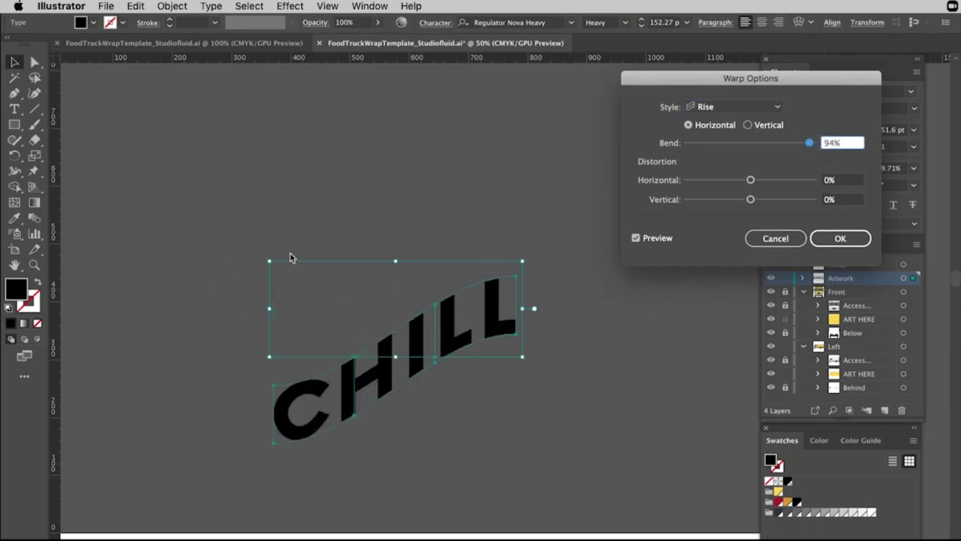
pyautogui.moveTo(808, 144); pyautogui.dragTo(773, 145)
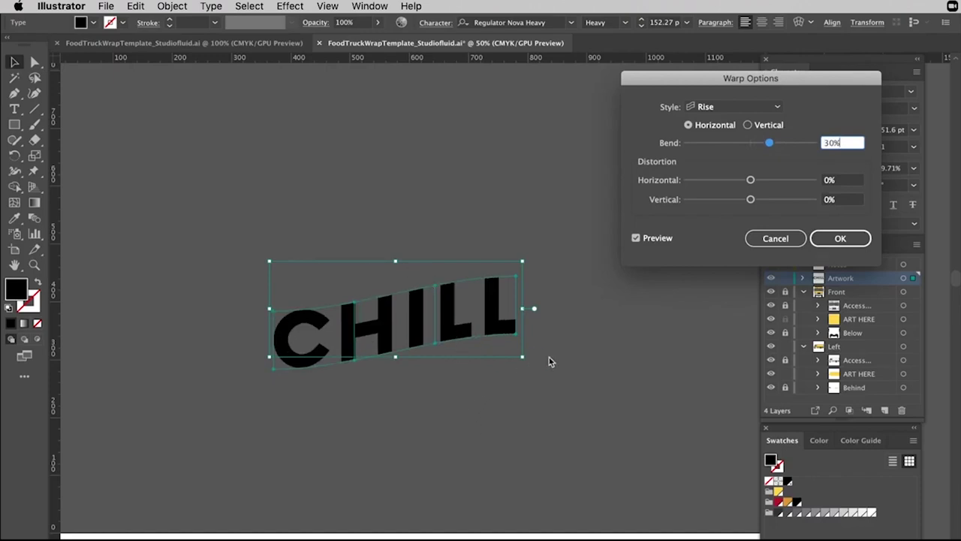
pyautogui.moveTo(750, 181); pyautogui.dragTo(751, 182)
pyautogui.moveTo(767, 139); pyautogui.dragTo(727, 145)
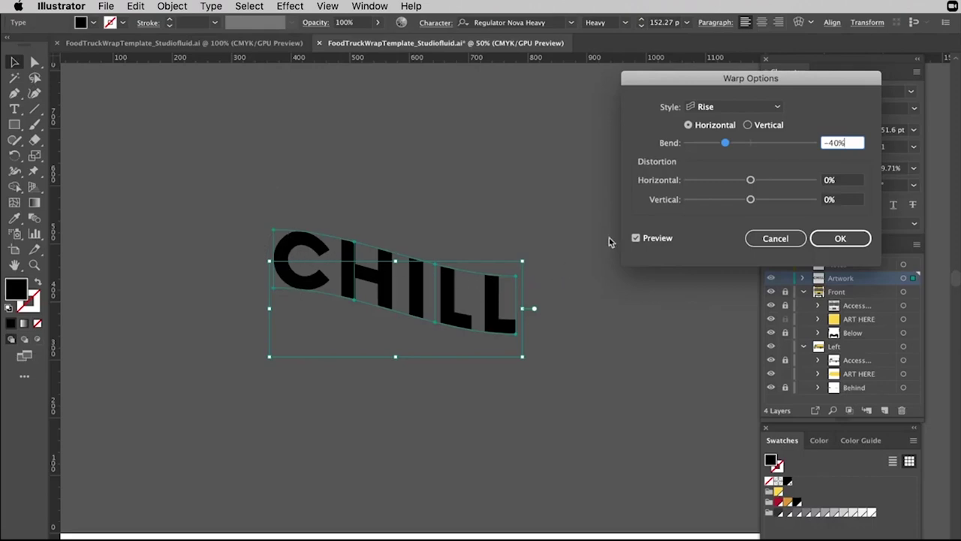
pyautogui.moveTo(734, 148); pyautogui.dragTo(777, 148)
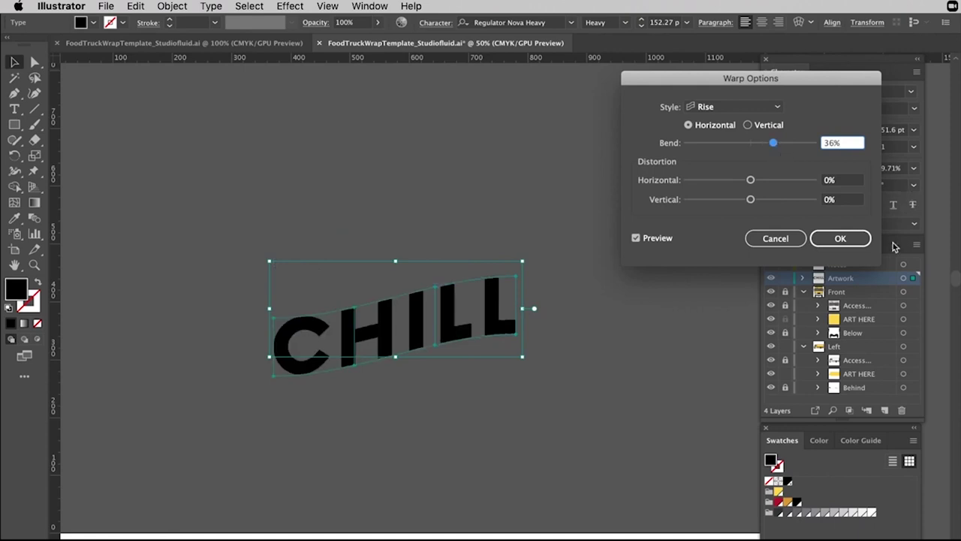
pyautogui.click(837, 238)
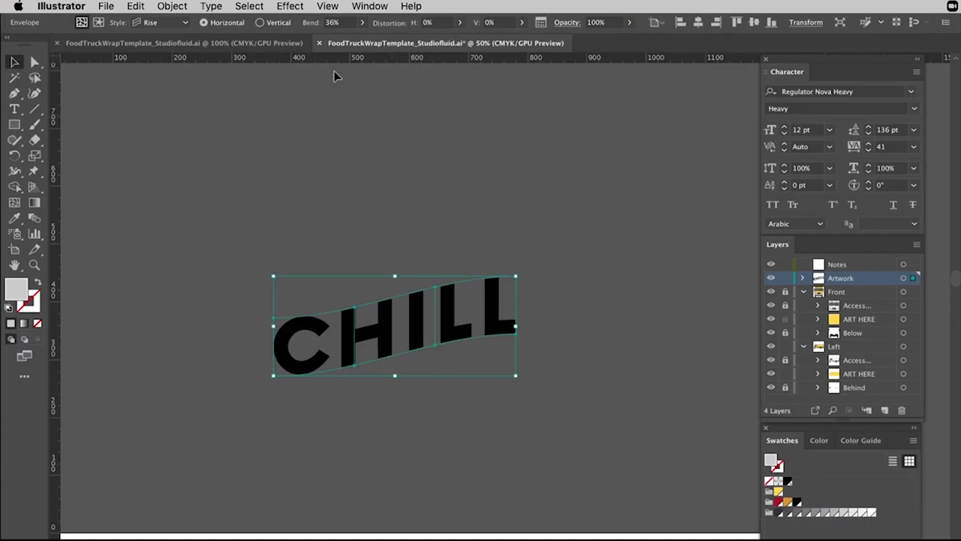
# Expand the warped CHILL envelope into outlined shapes.
pyautogui.click(172, 6)
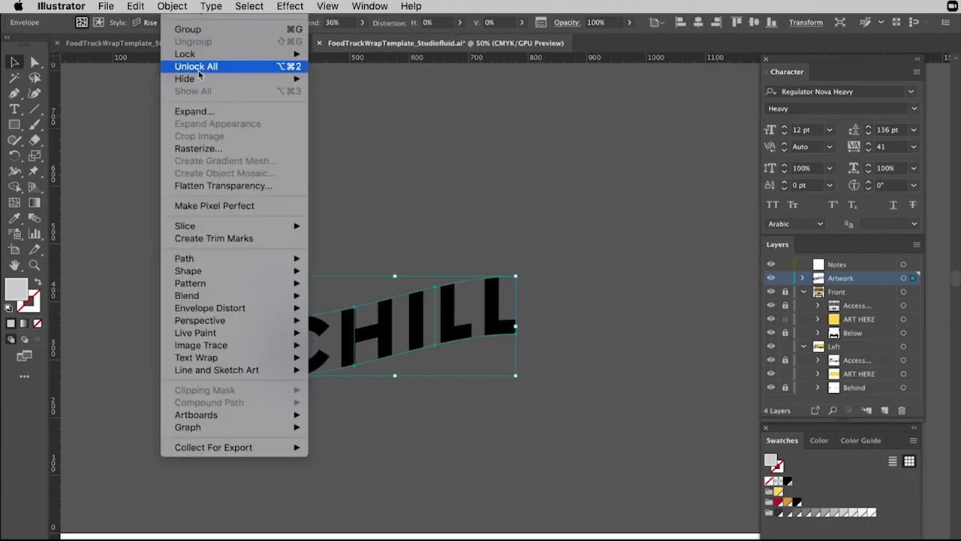
pyautogui.click(195, 111)
pyautogui.click(122, 238)
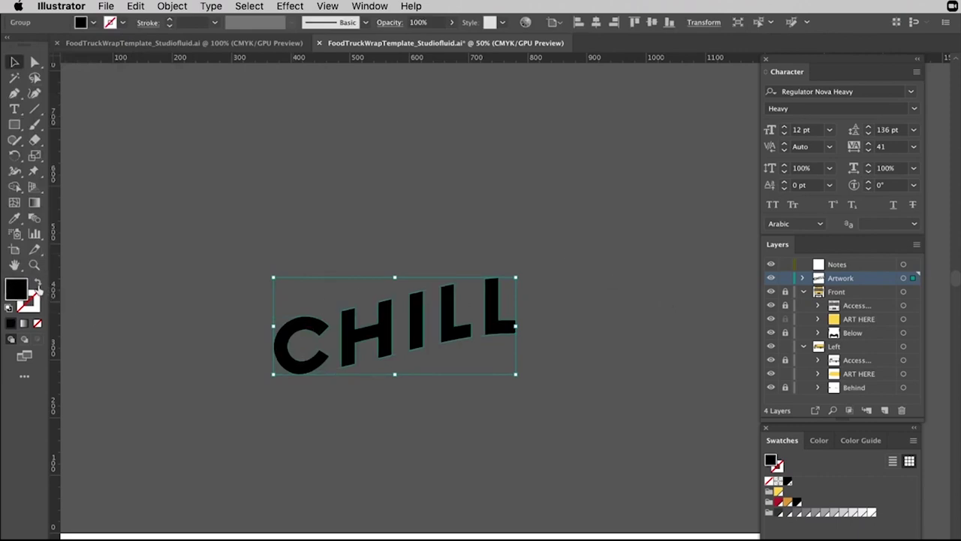
pyautogui.click(496, 317)
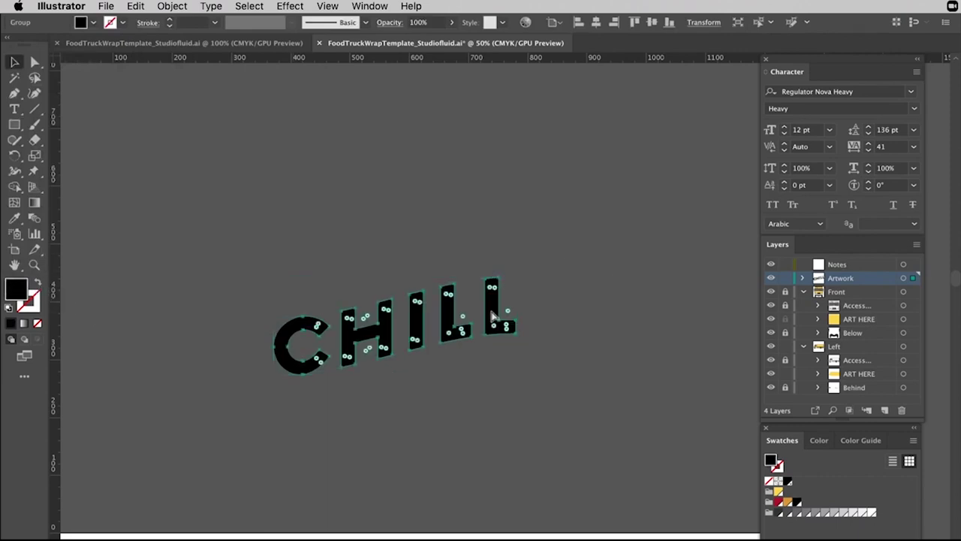
# Duplicate the warped CHILL by dragging a copy above the original.
pyautogui.moveTo(496, 317); pyautogui.dragTo(491, 135)
pyautogui.click(606, 150)
pyautogui.press('super+z')
pyautogui.press('super+z')
pyautogui.moveTo(487, 316); pyautogui.dragTo(493, 133)
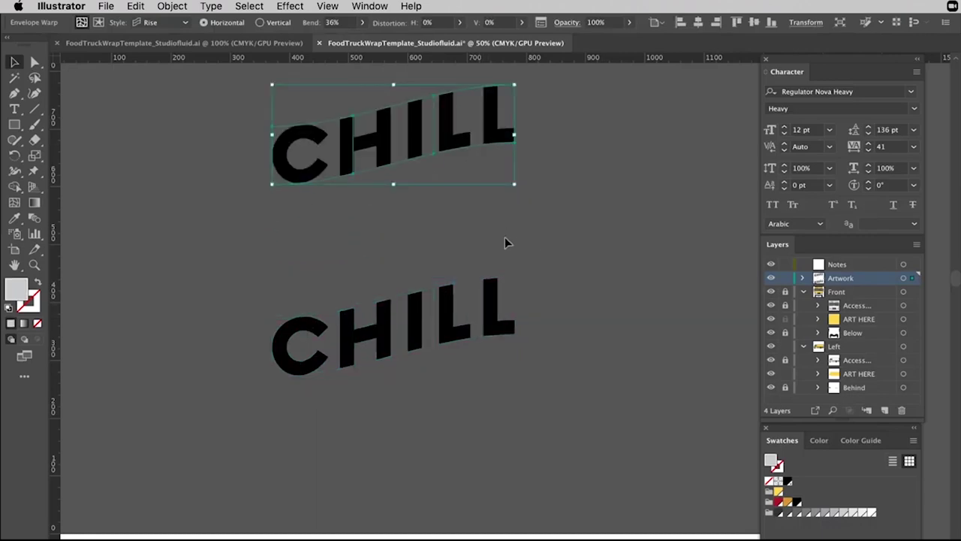
# Expand the lower warped CHILL into a group and move it under the top copy.
pyautogui.click(492, 315)
pyautogui.click(172, 6)
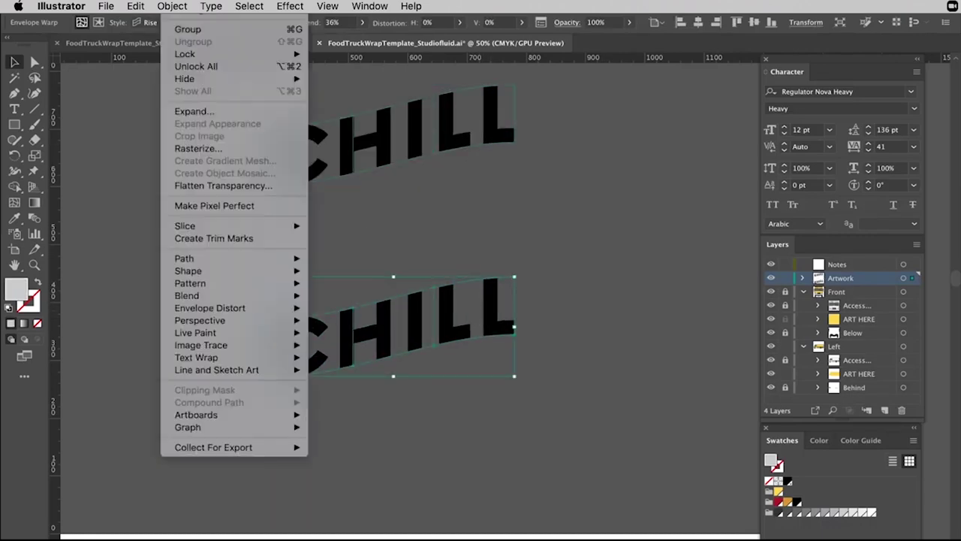
pyautogui.click(204, 112)
pyautogui.click(117, 238)
pyautogui.moveTo(505, 330); pyautogui.dragTo(492, 331)
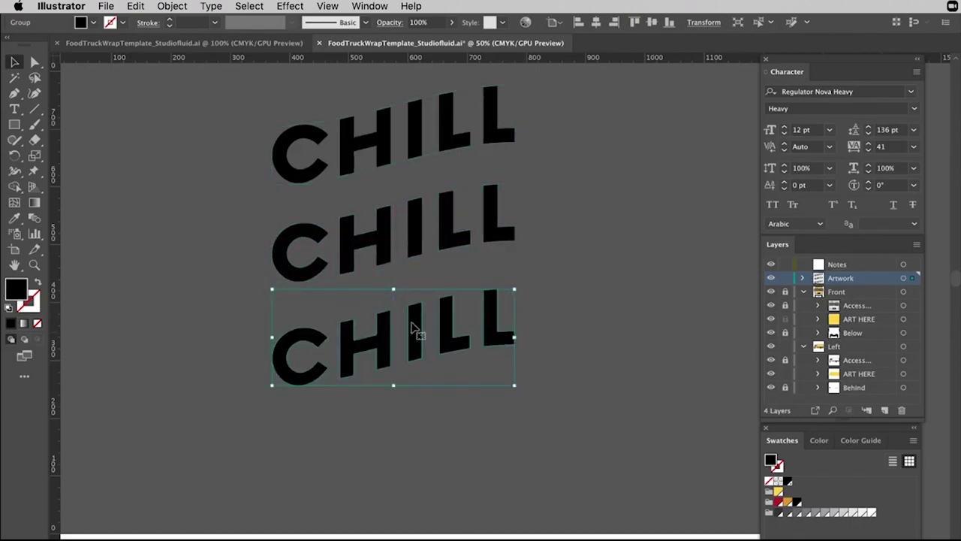
# Swap fill and stroke on the lower CHILL and raise its stroke to 8 pt.
pyautogui.click(36, 284)
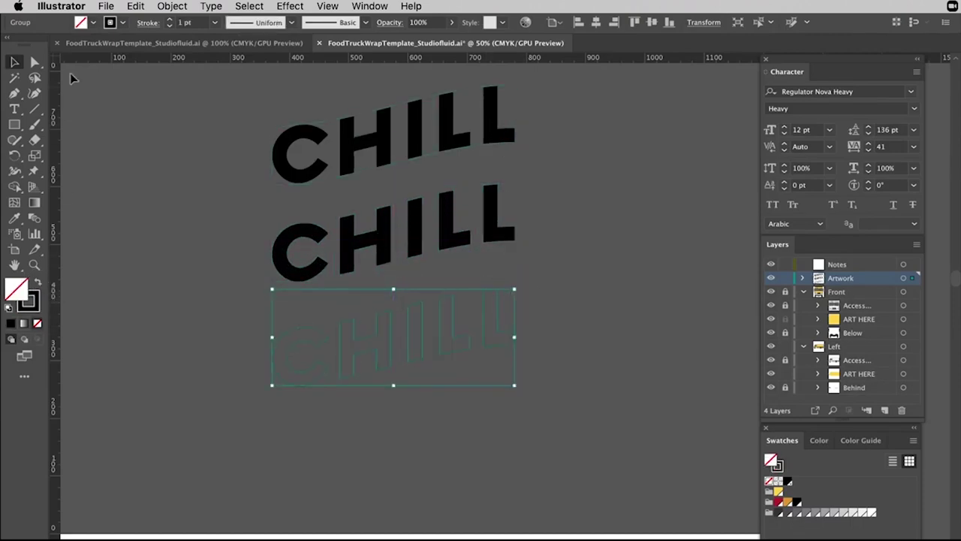
pyautogui.click(170, 19)
pyautogui.click(169, 18)
pyautogui.click(169, 19)
pyautogui.click(169, 19)
pyautogui.click(169, 18)
pyautogui.click(170, 19)
pyautogui.click(170, 19)
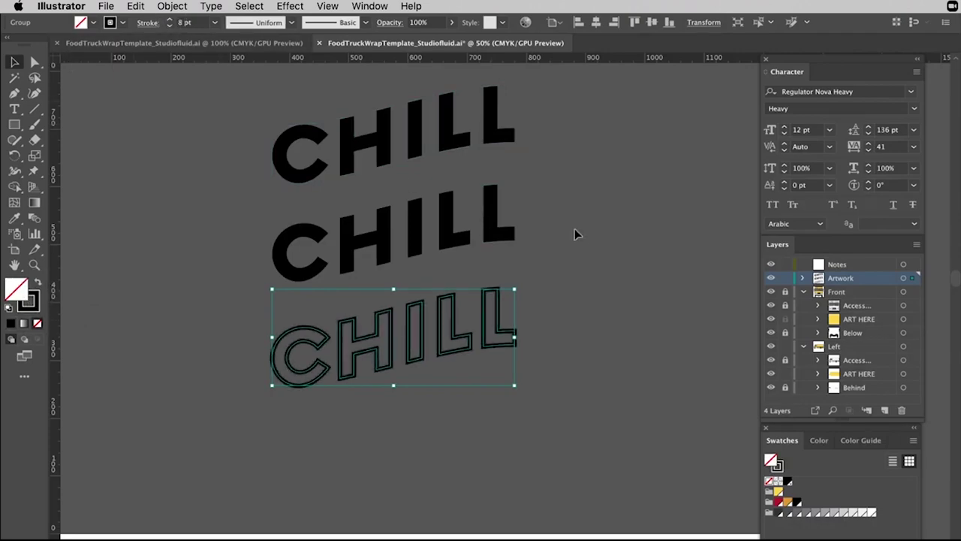
pyautogui.click(606, 215)
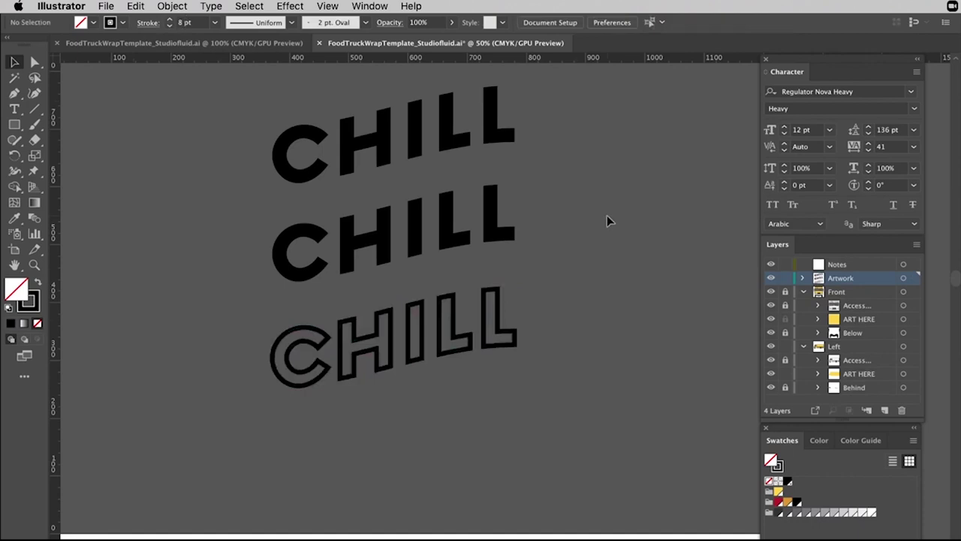
# Drag the middle solid CHILL down onto the outlined CHILL.
pyautogui.click(493, 234)
pyautogui.click(489, 279)
pyautogui.click(503, 325)
pyautogui.click(501, 324)
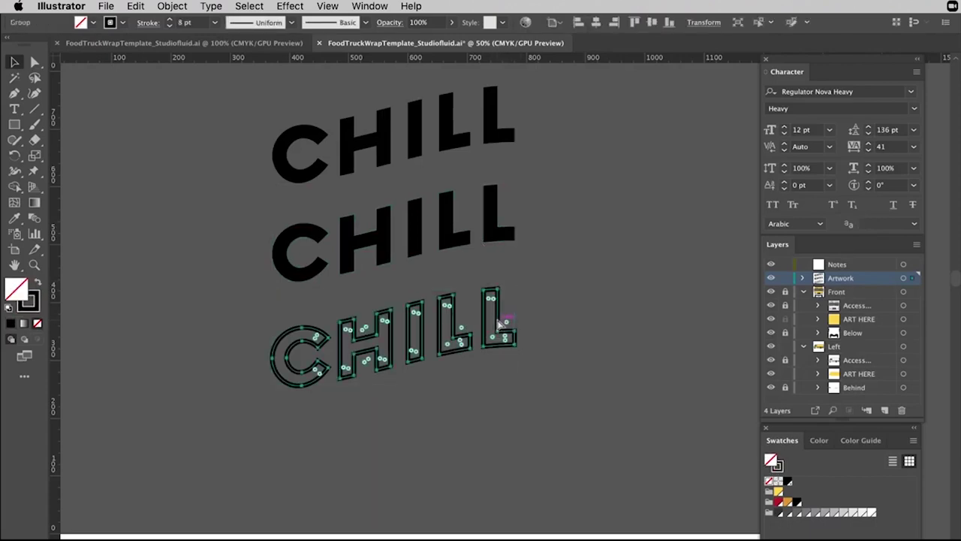
pyautogui.moveTo(502, 231); pyautogui.dragTo(508, 341)
# Move the solid black CHILL down and place the outlined CHILL over it.
pyautogui.click(581, 296)
pyautogui.scroll(1, 500, 343)
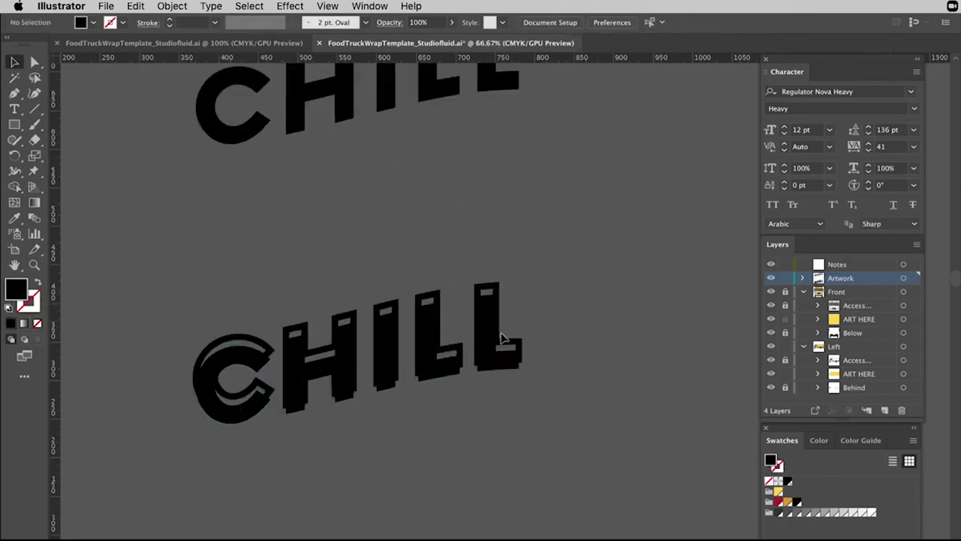
pyautogui.click(507, 334)
pyautogui.moveTo(488, 360); pyautogui.dragTo(468, 189)
pyautogui.click(579, 208)
pyautogui.moveTo(524, 228); pyautogui.dragTo(567, 303)
pyautogui.click(525, 440)
pyautogui.moveTo(564, 508); pyautogui.dragTo(571, 259)
pyautogui.click(481, 215)
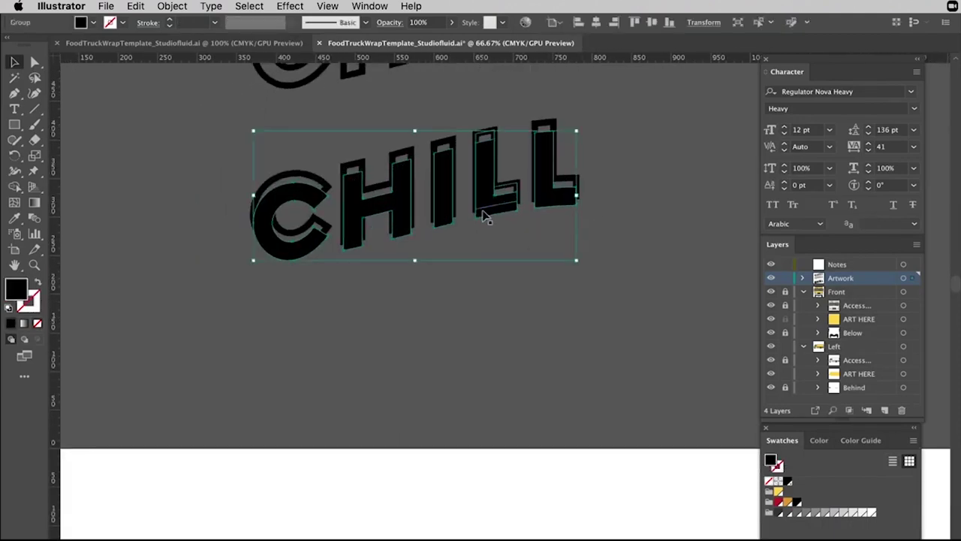
pyautogui.moveTo(457, 221); pyautogui.dragTo(443, 347)
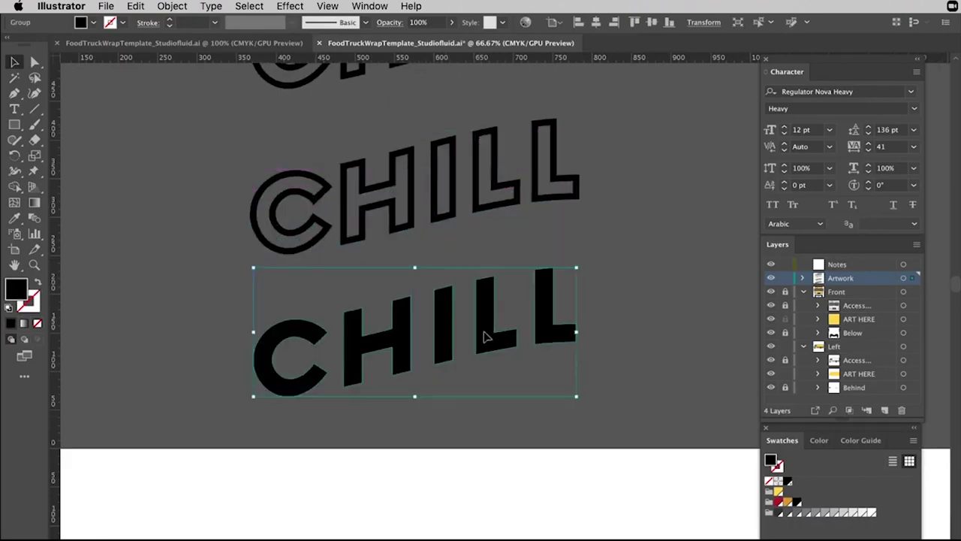
pyautogui.click(531, 226)
pyautogui.moveTo(504, 208); pyautogui.dragTo(496, 348)
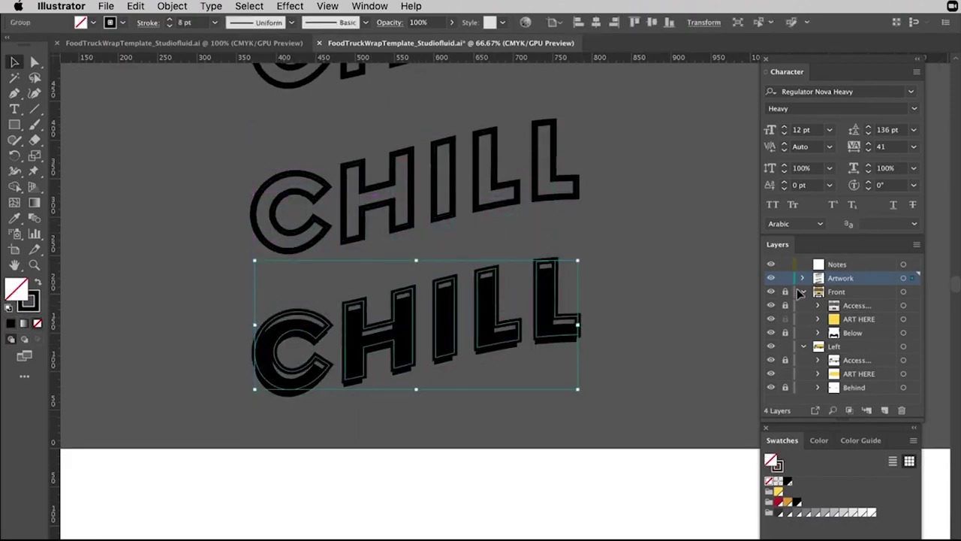
# Nudge and drag the outlined CHILL into exact alignment with its black copy.
pyautogui.press('Right')
pyautogui.press('Right')
pyautogui.press('Right')
pyautogui.press('Right')
pyautogui.press('Right')
pyautogui.press('Right')
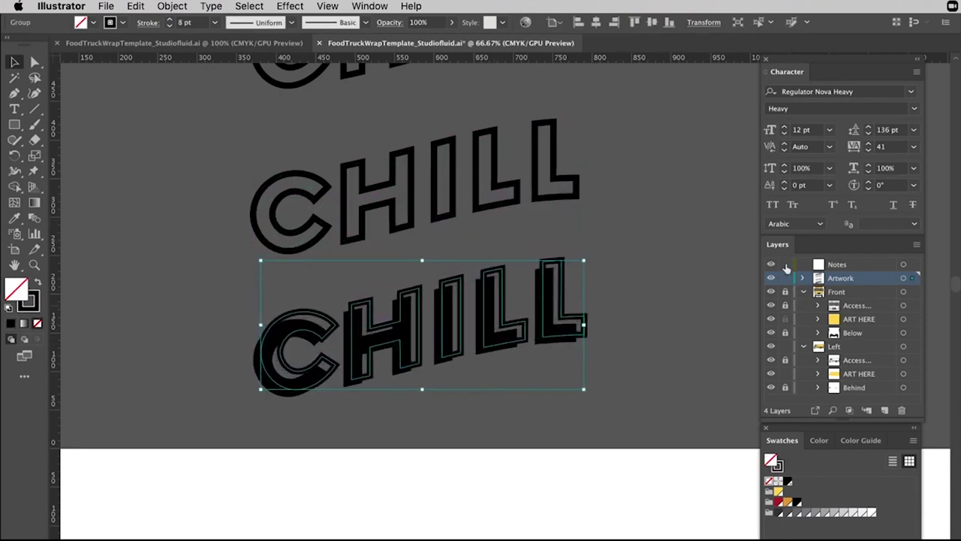
pyautogui.click(725, 229)
pyautogui.moveTo(685, 227); pyautogui.dragTo(615, 247)
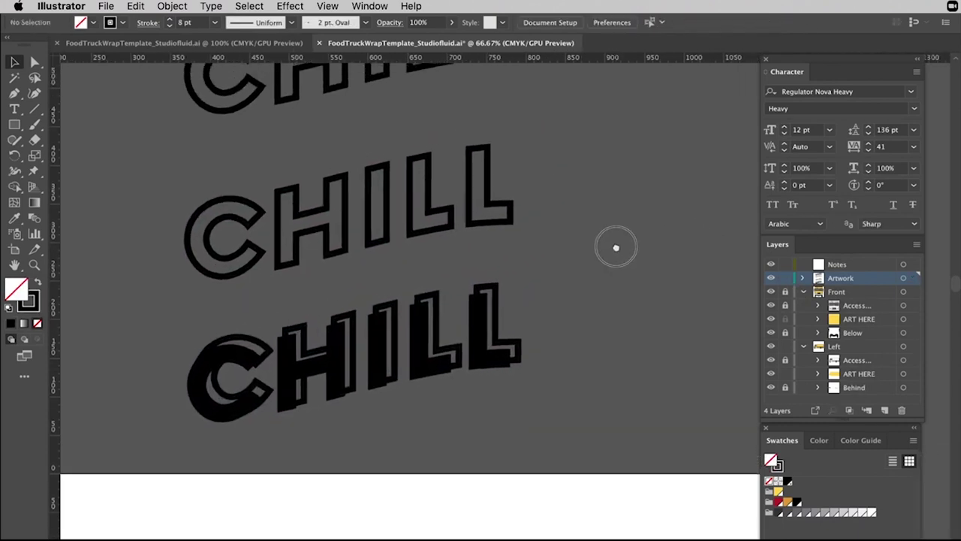
pyautogui.press('super+equal')
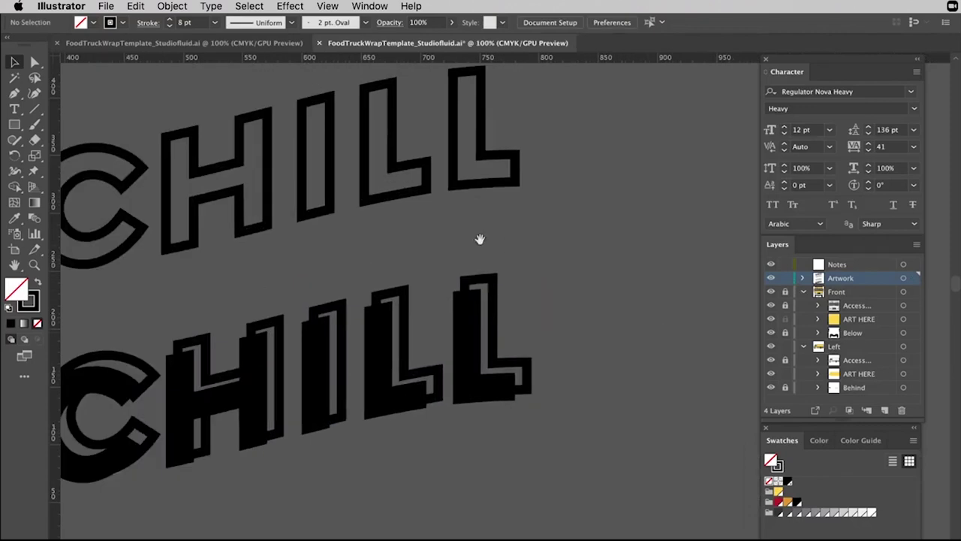
pyautogui.hscroll(-3, 526, 255)
pyautogui.click(588, 290)
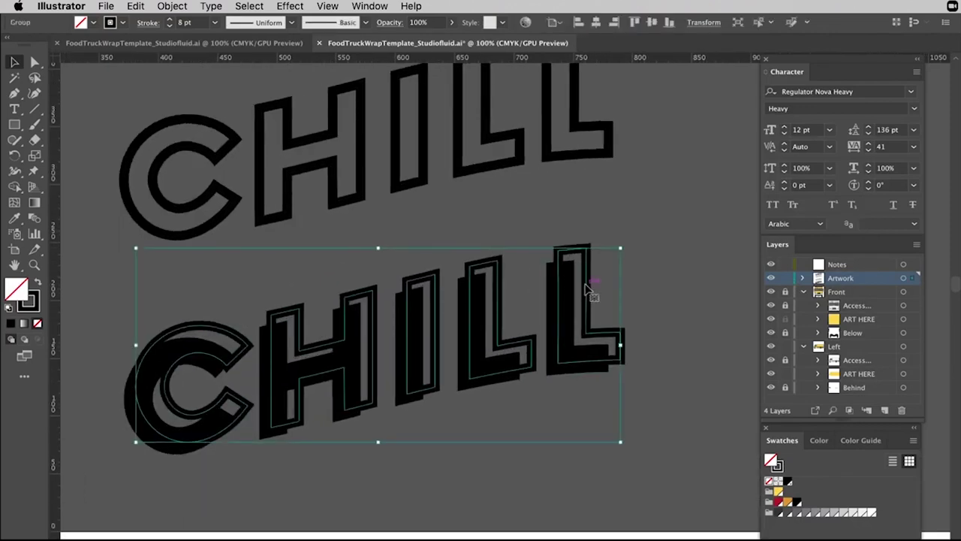
pyautogui.press('Down')
pyautogui.press('Down')
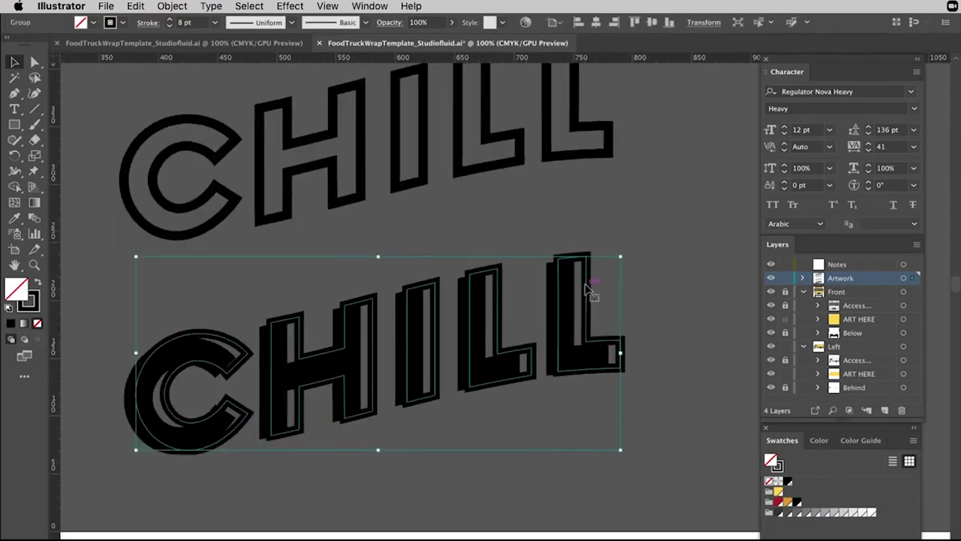
pyautogui.click(716, 265)
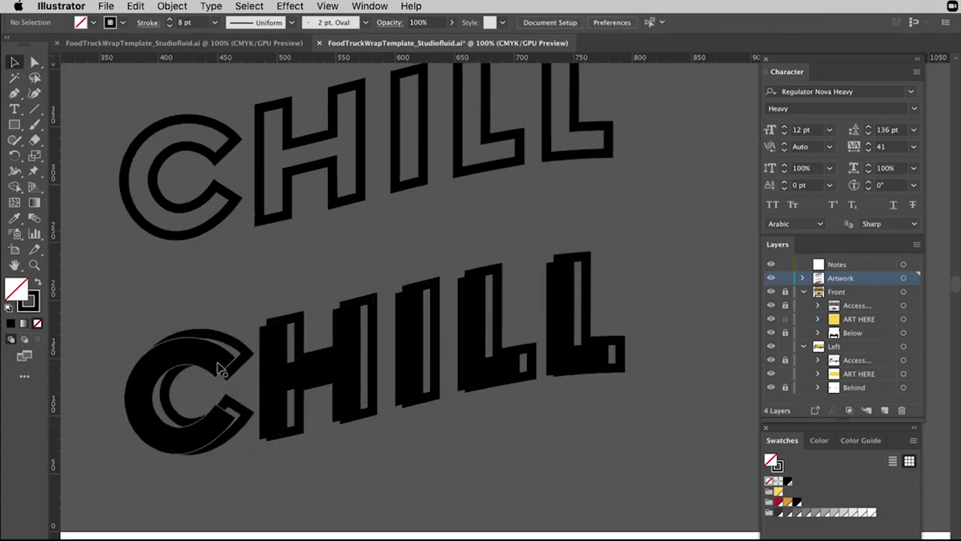
pyautogui.click(218, 367)
pyautogui.press('Left')
pyautogui.press('Left')
pyautogui.press('Left')
pyautogui.press('Left')
pyautogui.press('Left')
pyautogui.press('Left')
pyautogui.press('Left')
pyautogui.press('Left')
pyautogui.press('Left')
pyautogui.press('Left')
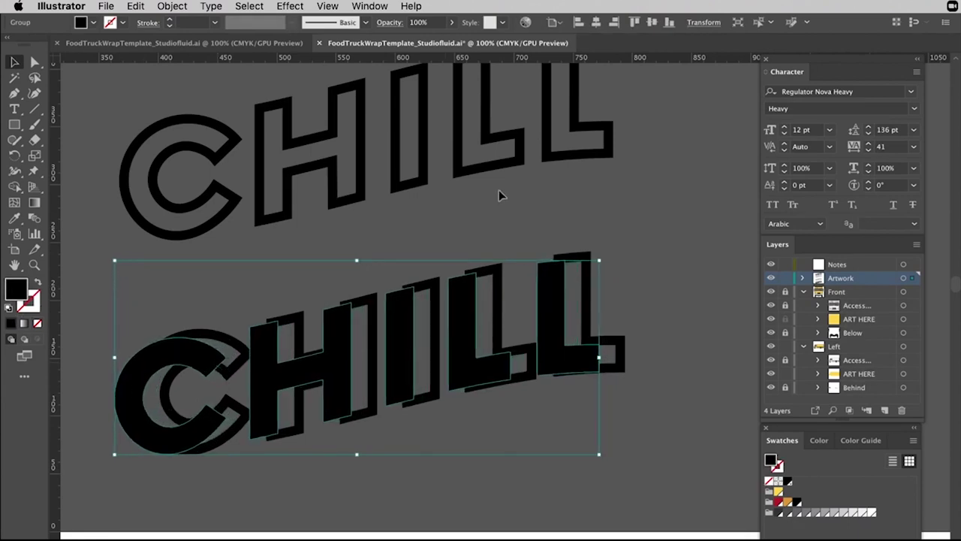
pyautogui.press('Right')
pyautogui.press('Right')
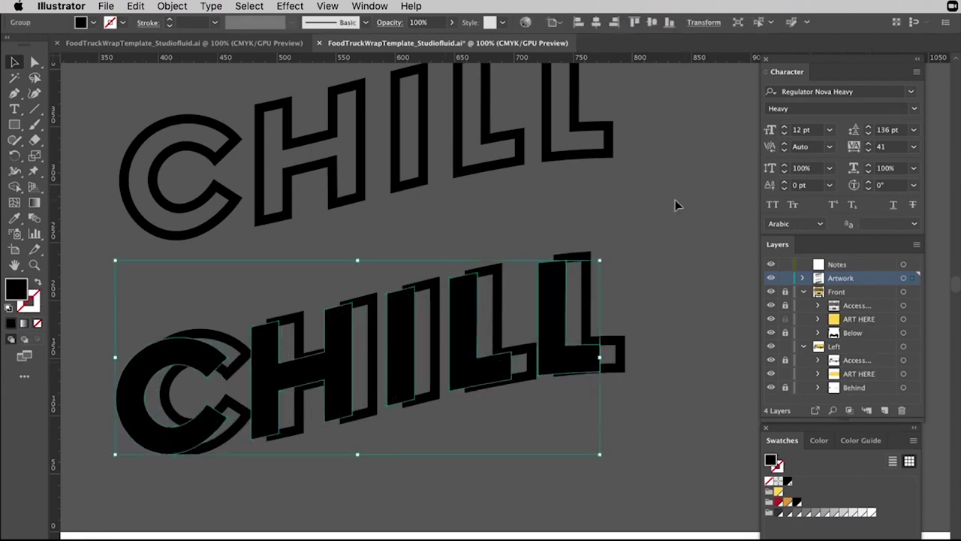
pyautogui.moveTo(177, 363); pyautogui.dragTo(193, 360)
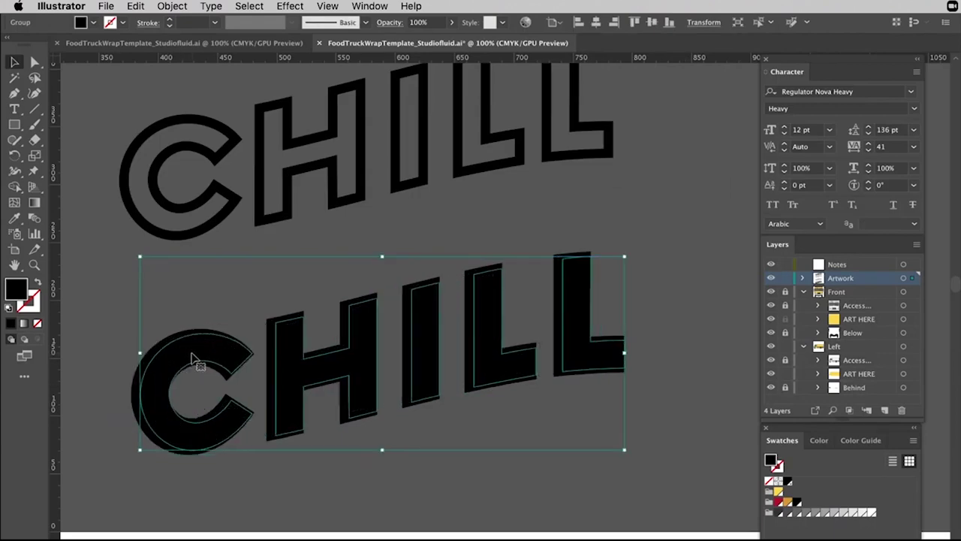
# Try swapping the lettering's fill and stroke, then undo it.
pyautogui.press('super+z')
pyautogui.click(198, 338)
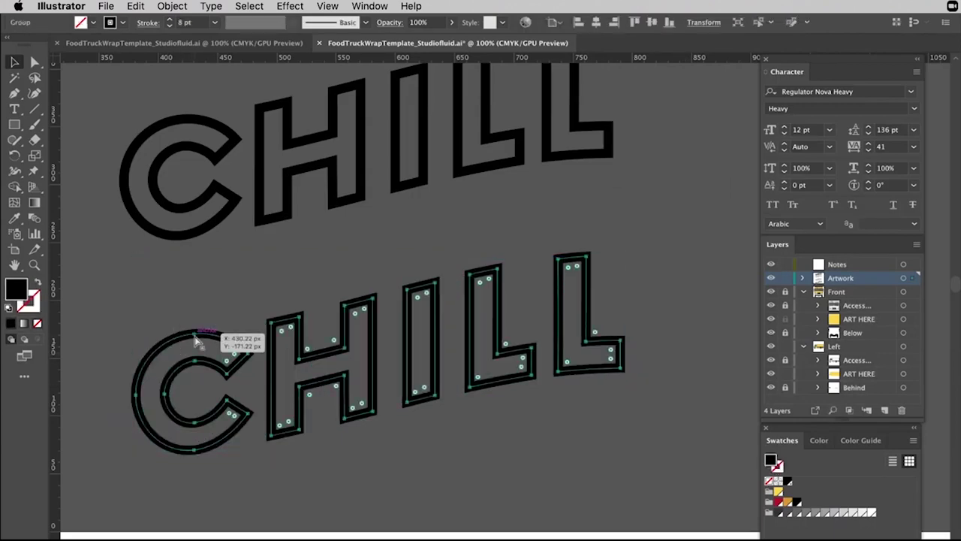
pyautogui.press('super+z')
pyautogui.click(156, 292)
# Fill the outlined CHILL lettering with white (FFFFFF) over its black backing.
pyautogui.click(139, 385)
pyautogui.doubleClick(16, 294)
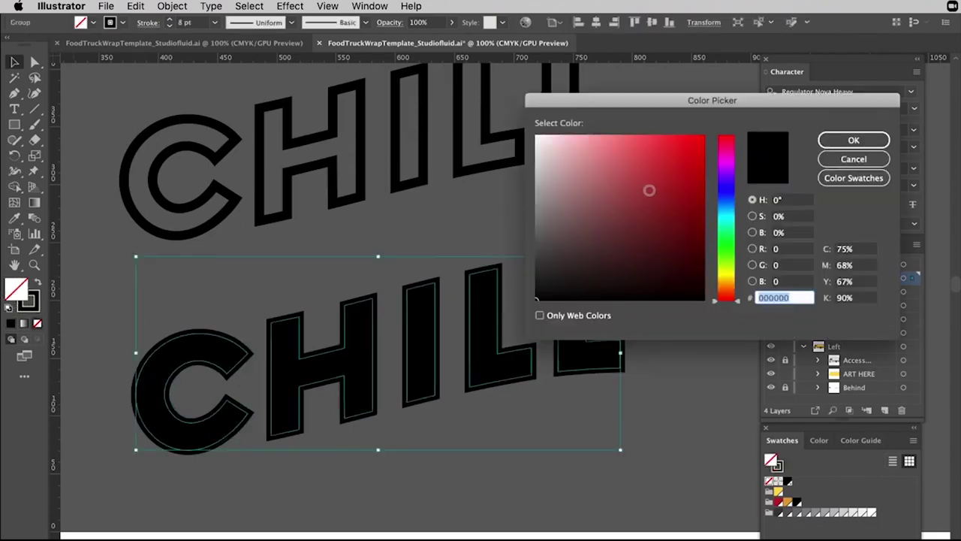
pyautogui.click(536, 136)
pyautogui.click(854, 140)
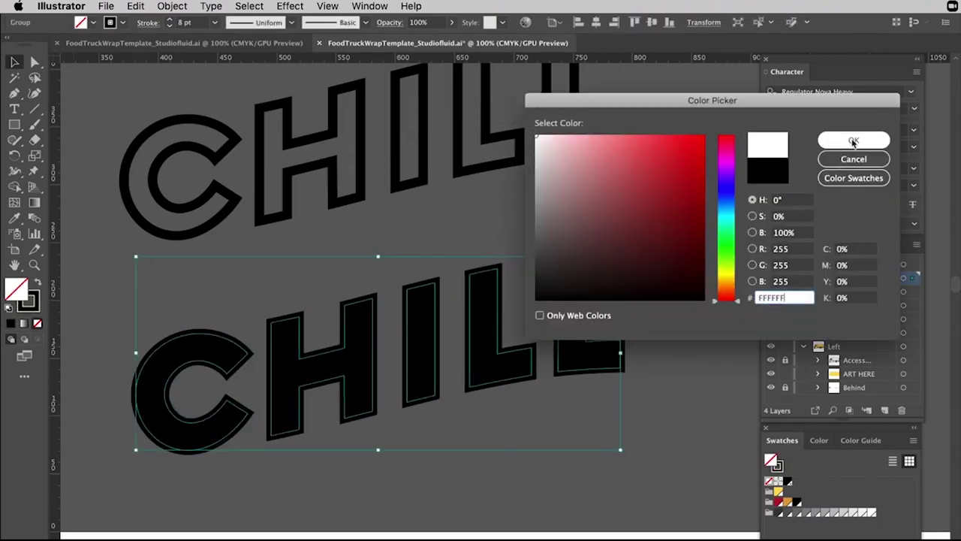
pyautogui.click(650, 272)
pyautogui.click(585, 322)
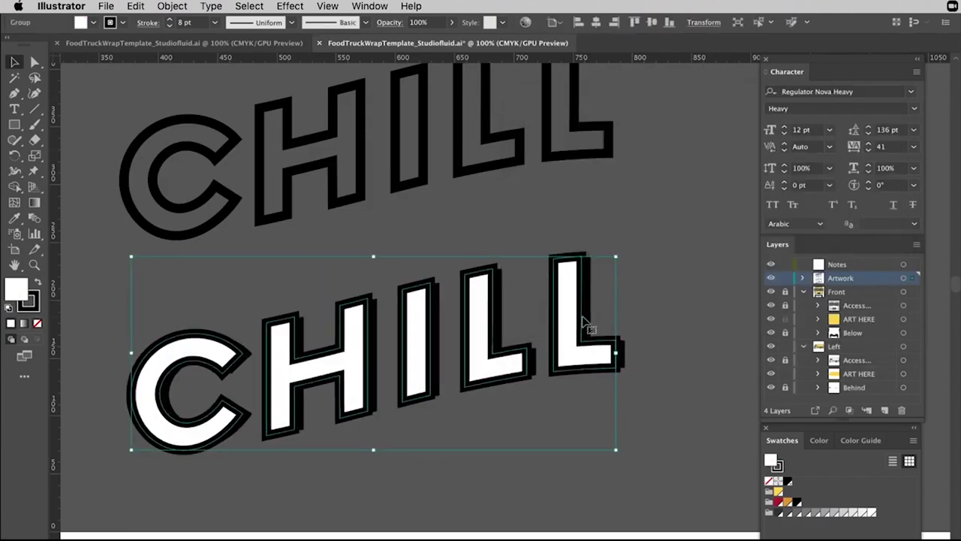
pyautogui.click(656, 282)
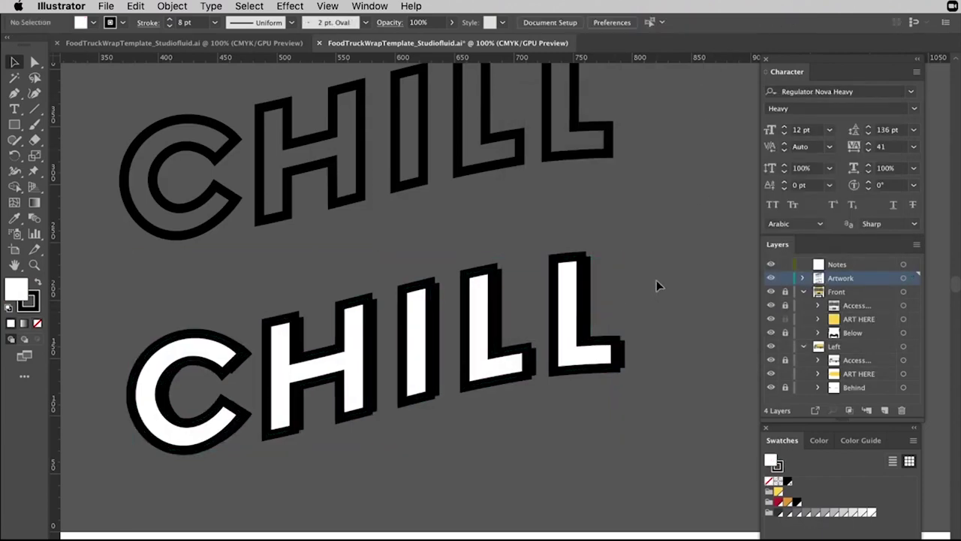
pyautogui.click(592, 292)
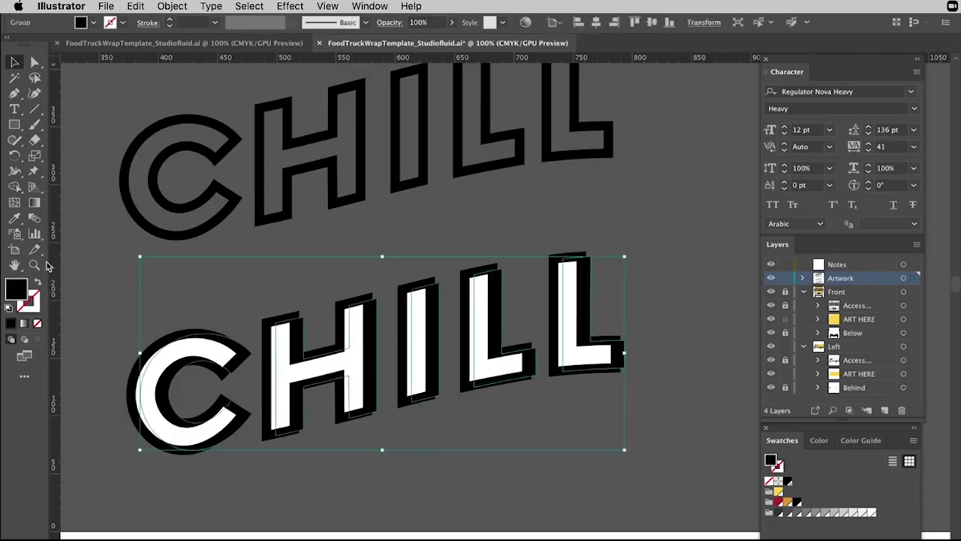
# Give the CHILL lettering a black stroke at 12 pt.
pyautogui.click(10, 323)
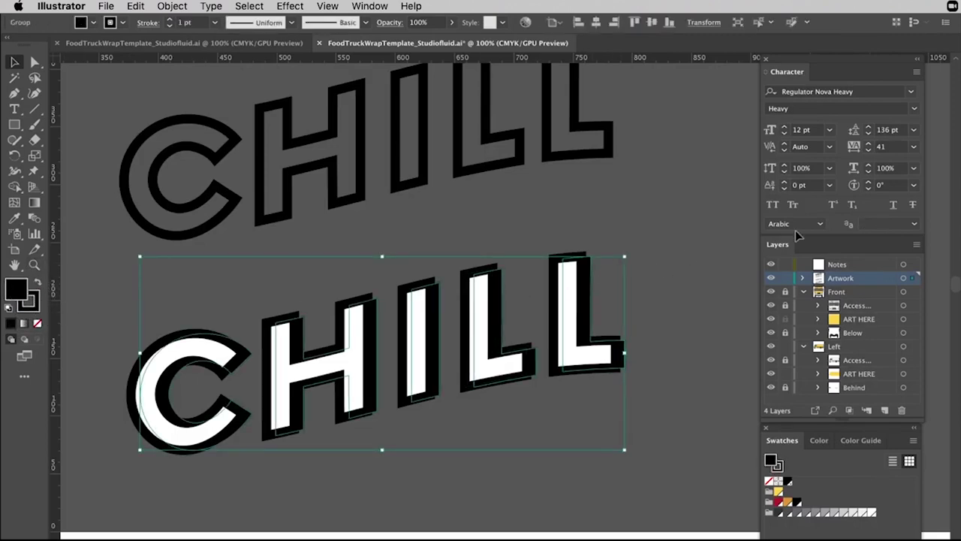
pyautogui.click(168, 18)
pyautogui.click(169, 19)
pyautogui.click(169, 19)
pyautogui.click(169, 18)
pyautogui.click(169, 19)
pyautogui.click(169, 18)
pyautogui.click(169, 19)
pyautogui.click(669, 190)
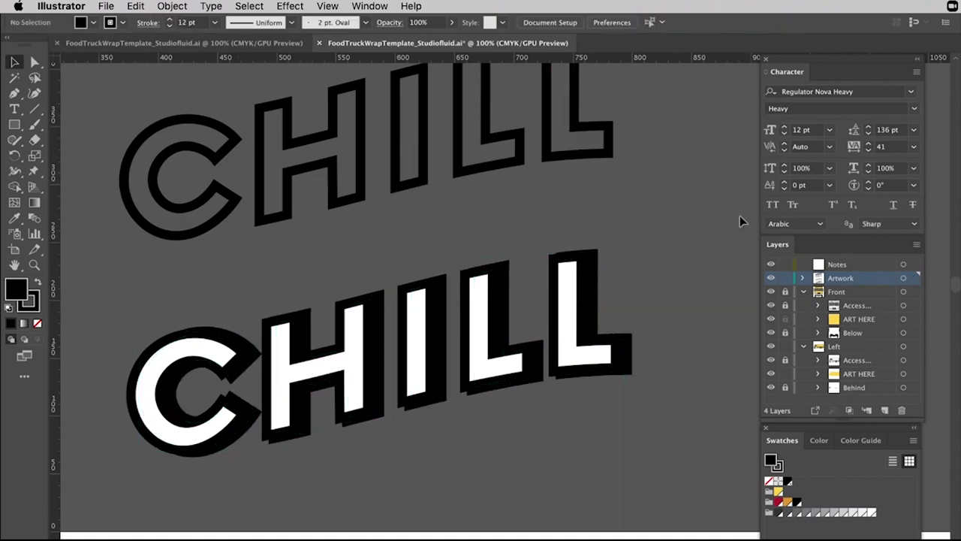
# Delete the white CHILL lettering and the black CHILL shape beneath it.
pyautogui.hscroll(3, 706, 283)
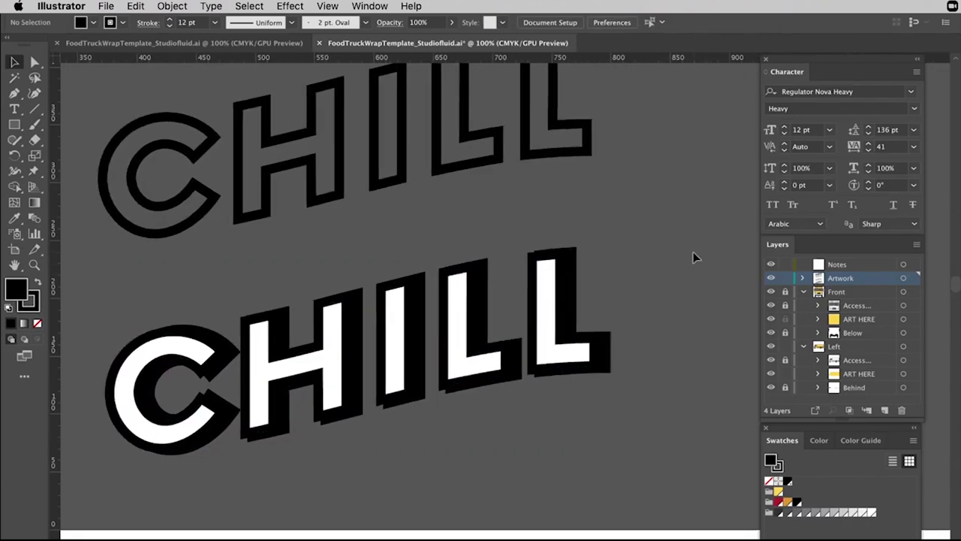
pyautogui.scroll(-2, 693, 257)
pyautogui.hscroll(-2, 693, 257)
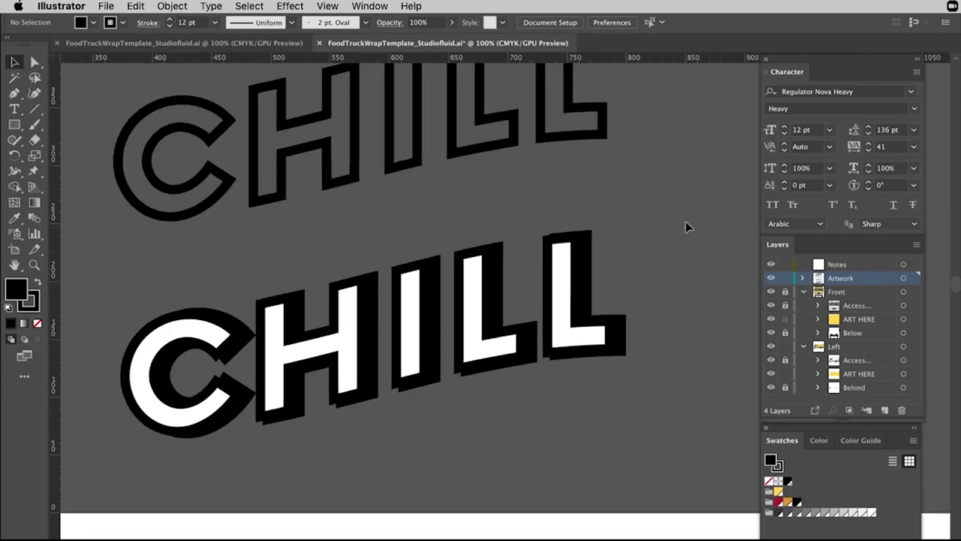
pyautogui.scroll(3, 644, 264)
pyautogui.hscroll(1, 644, 264)
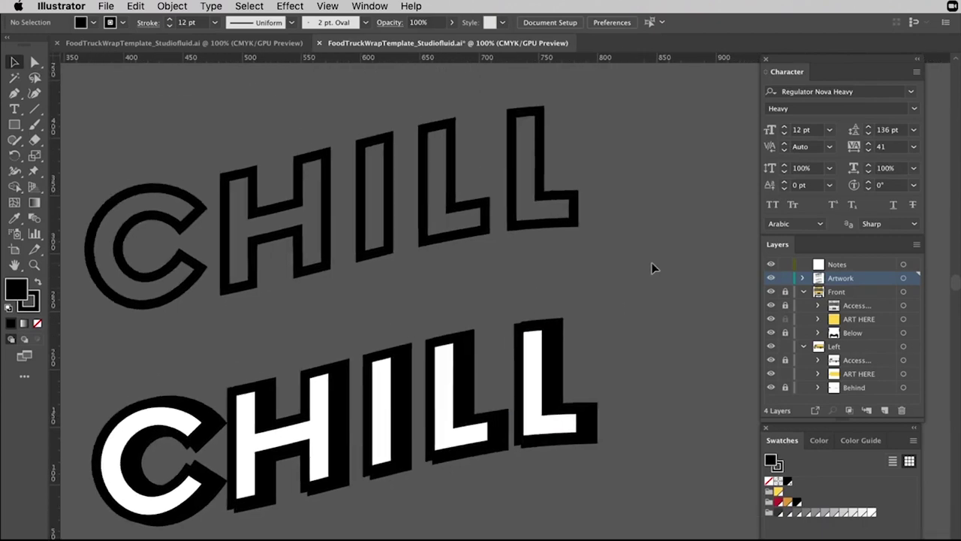
pyautogui.hscroll(-4, 651, 262)
pyautogui.click(611, 358)
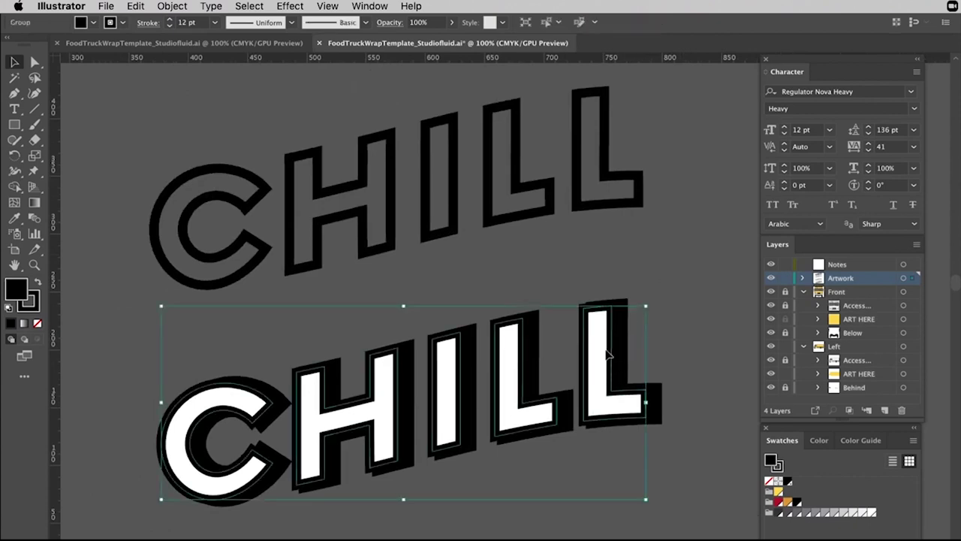
pyautogui.press('Delete')
pyautogui.click(591, 379)
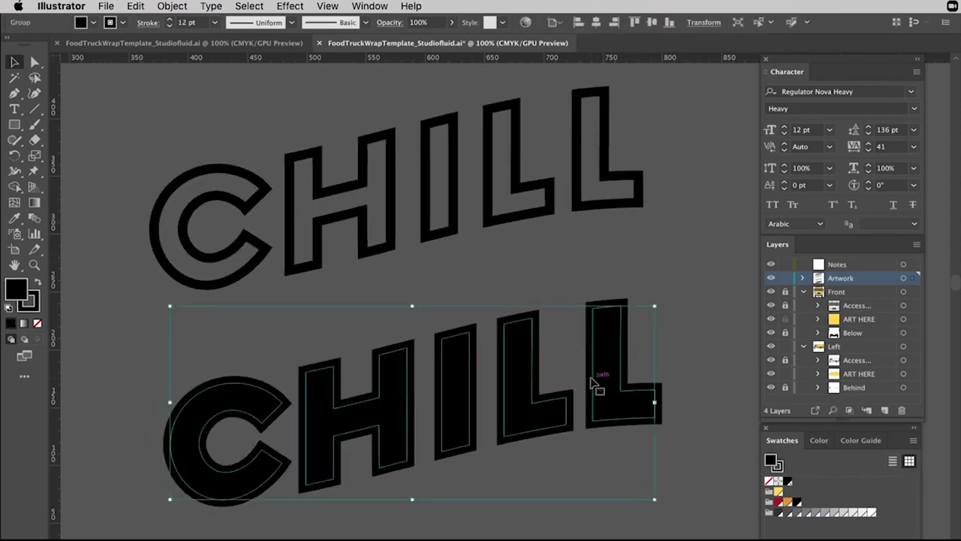
pyautogui.press('Delete')
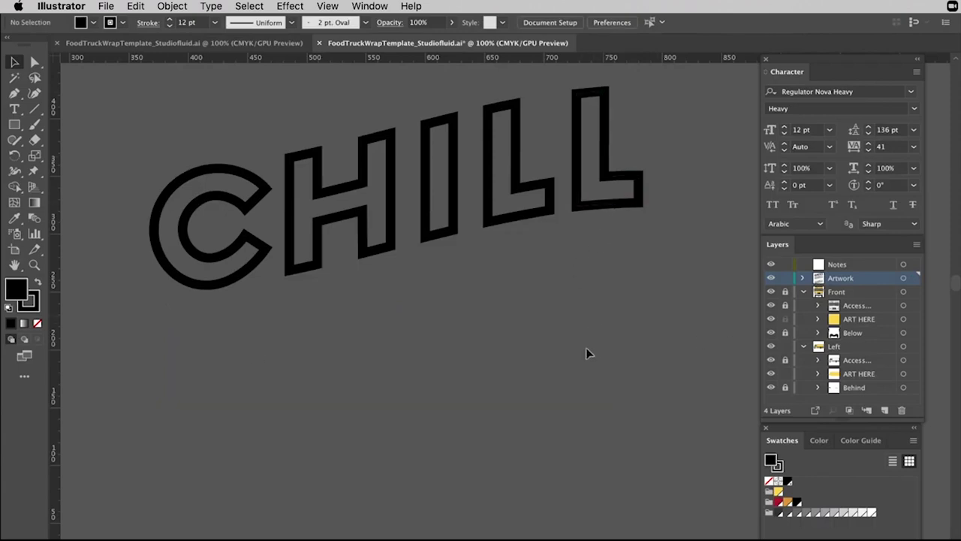
# Scroll to the outlined CHILL and switch to the Pen tool.
pyautogui.scroll(-10, 586, 355)
pyautogui.scroll(10, 584, 351)
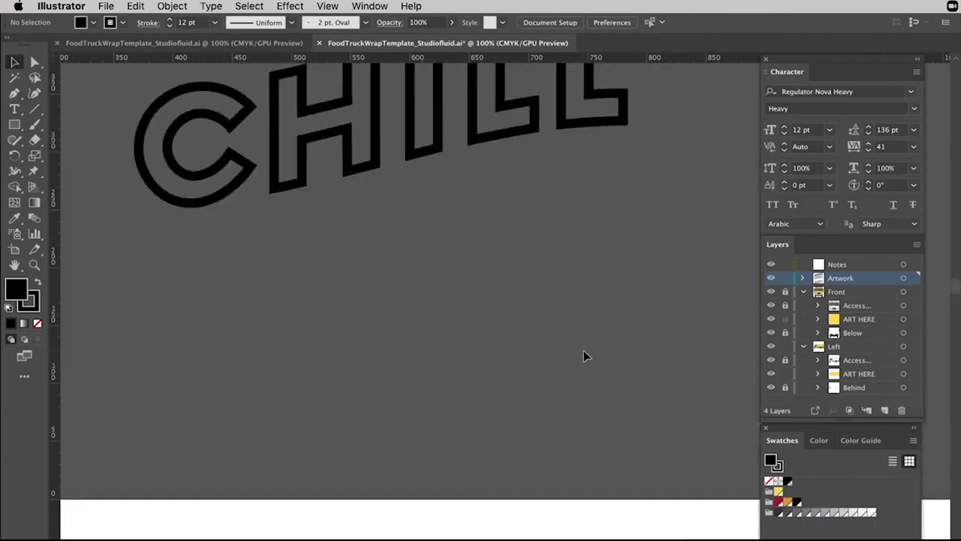
pyautogui.scroll(-1, 584, 350)
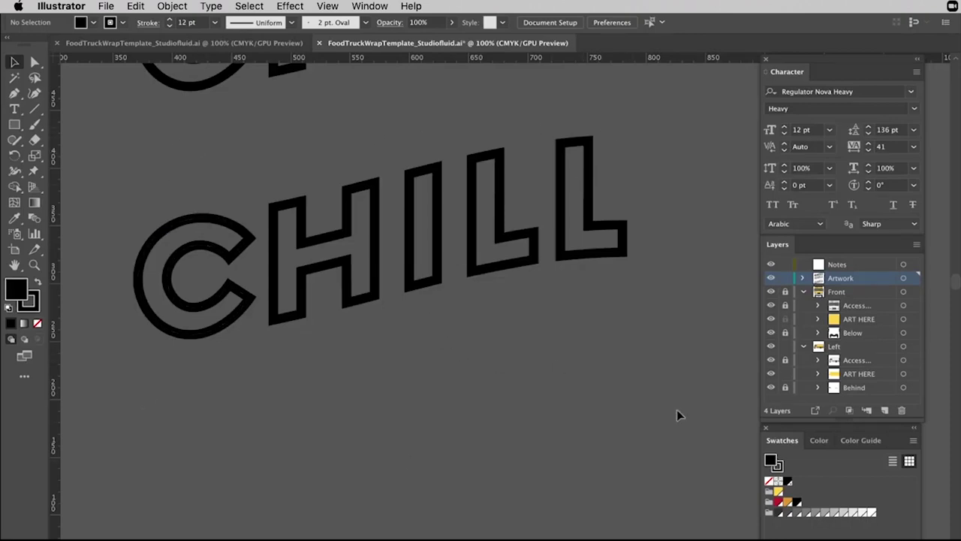
pyautogui.hscroll(-3, 546, 350)
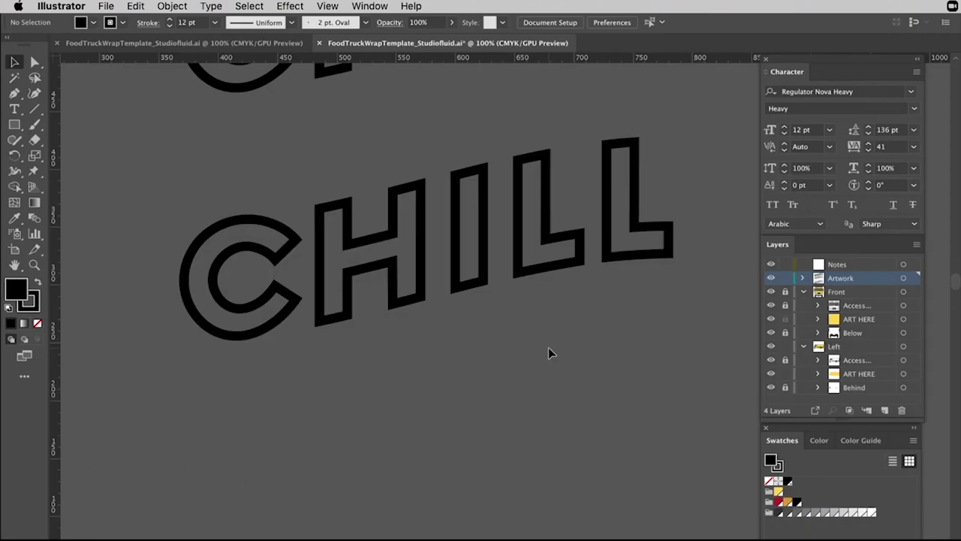
pyautogui.hscroll(2, 537, 337)
pyautogui.click(6, 95)
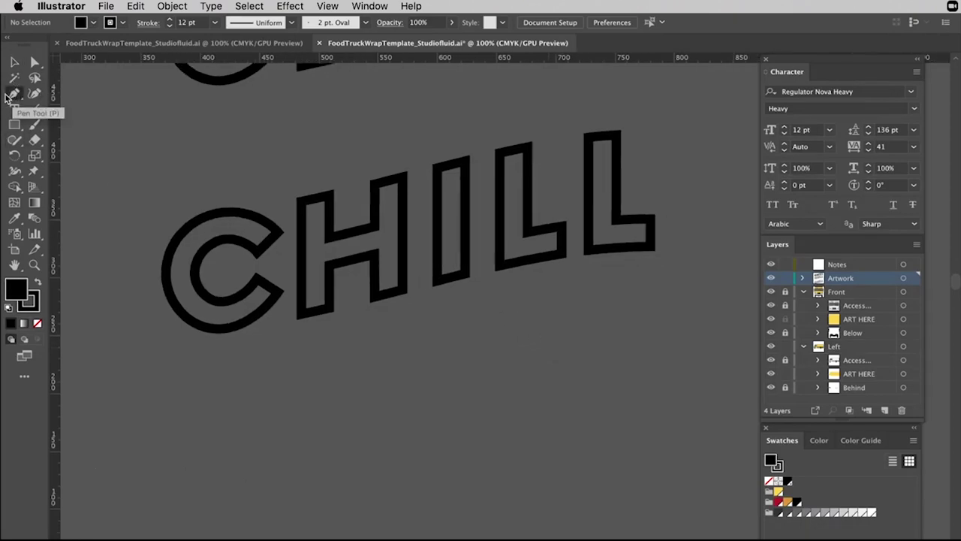
pyautogui.scroll(3, 498, 243)
pyautogui.scroll(3, 468, 278)
pyautogui.scroll(-4, 431, 243)
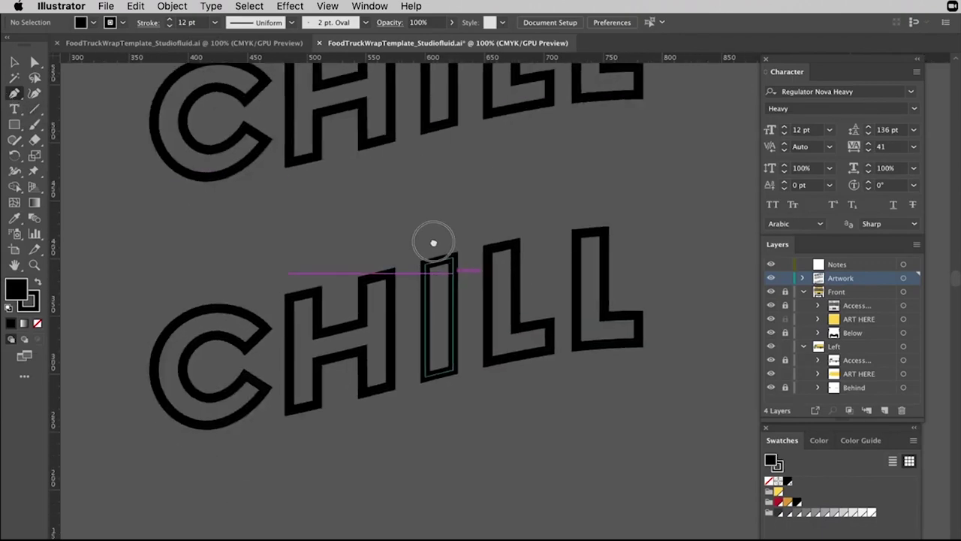
pyautogui.hscroll(2, 313, 214)
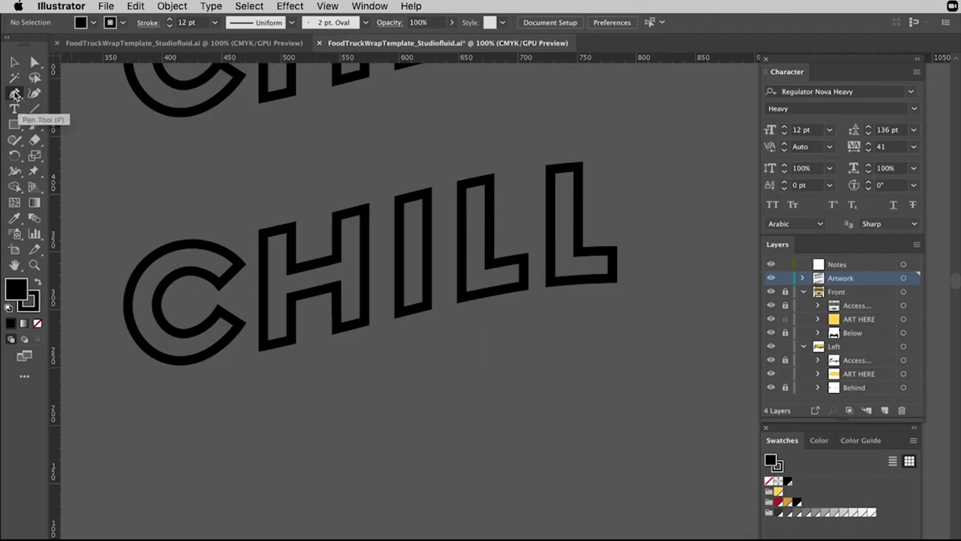
# Draw a curved path from below the C to the final L and lower it slightly.
pyautogui.click(202, 363)
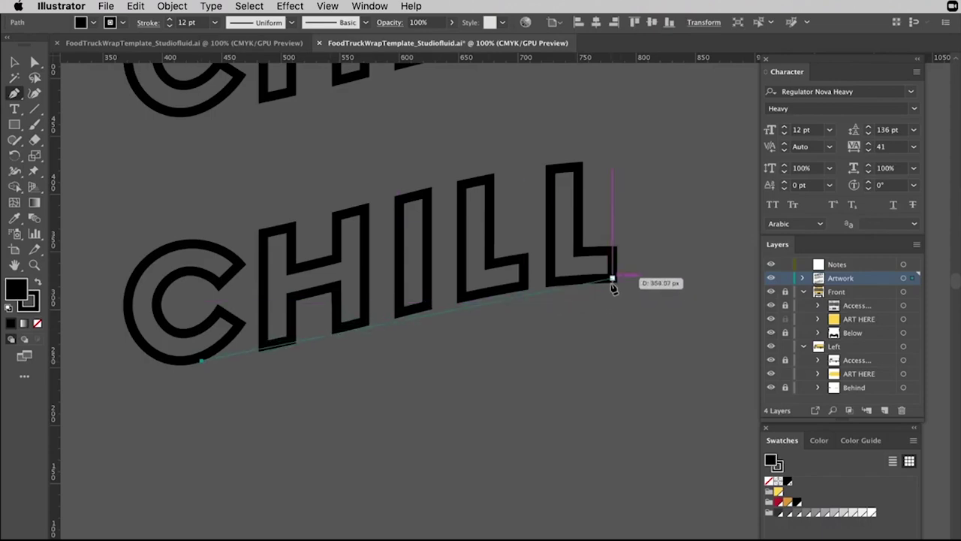
pyautogui.moveTo(612, 278)
pyautogui.mouseDown()
pyautogui.moveTo(669, 295)
pyautogui.moveTo(699, 283)
pyautogui.moveTo(666, 298)
pyautogui.mouseUp()
pyautogui.press('v')
pyautogui.moveTo(525, 294); pyautogui.dragTo(524, 310)
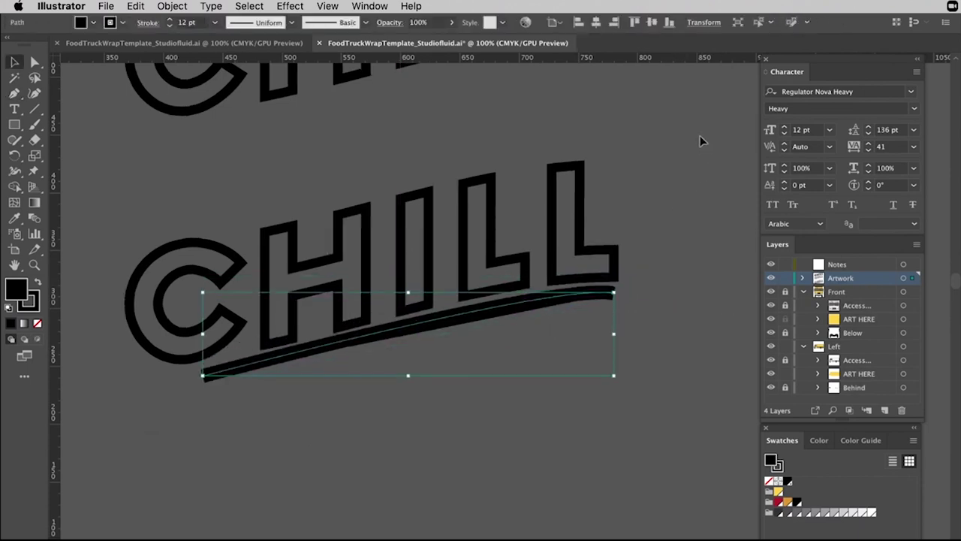
# Move the curve's left anchor under the C and set its fill to None.
pyautogui.press('super+equal')
pyautogui.click(430, 321)
pyautogui.moveTo(431, 321); pyautogui.dragTo(548, 339)
pyautogui.press('a')
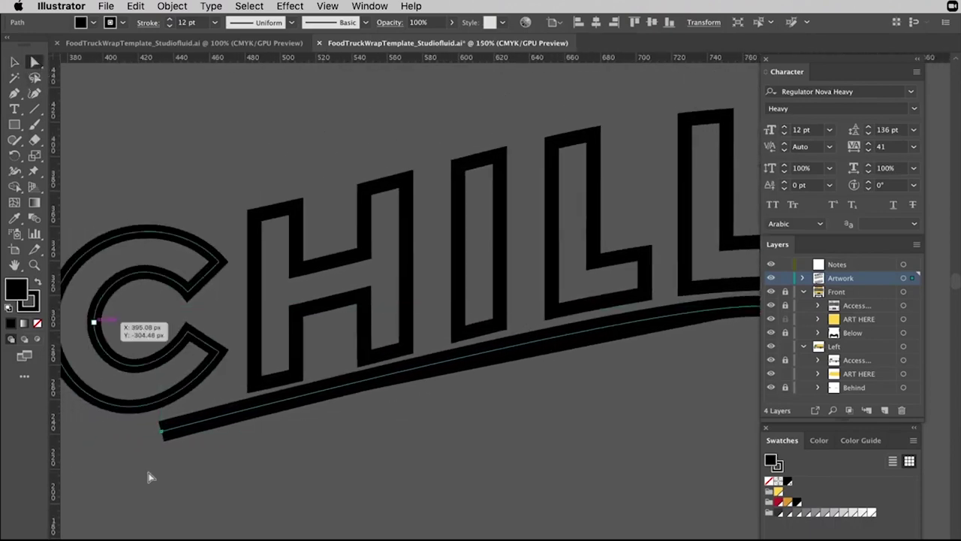
pyautogui.moveTo(165, 432); pyautogui.dragTo(228, 416)
pyautogui.moveTo(455, 440); pyautogui.dragTo(318, 399)
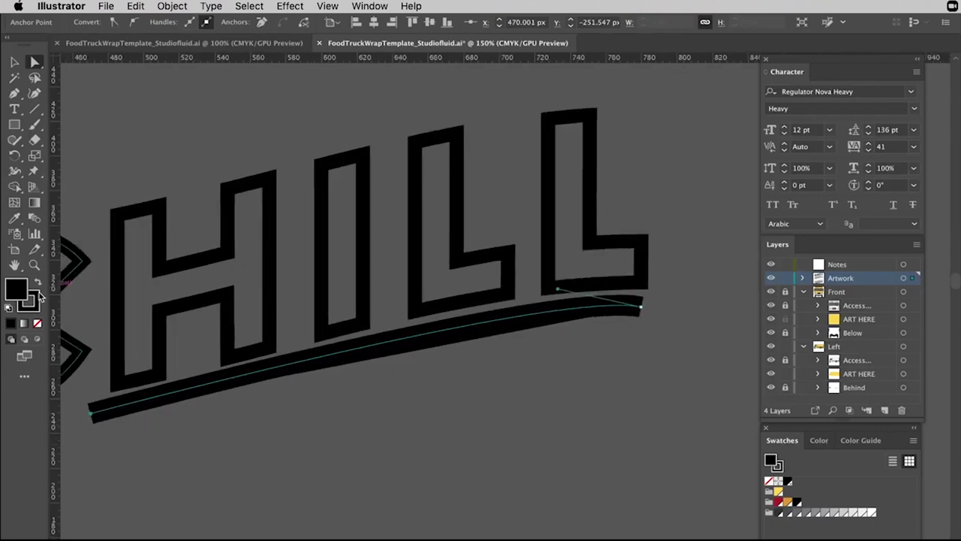
pyautogui.click(37, 323)
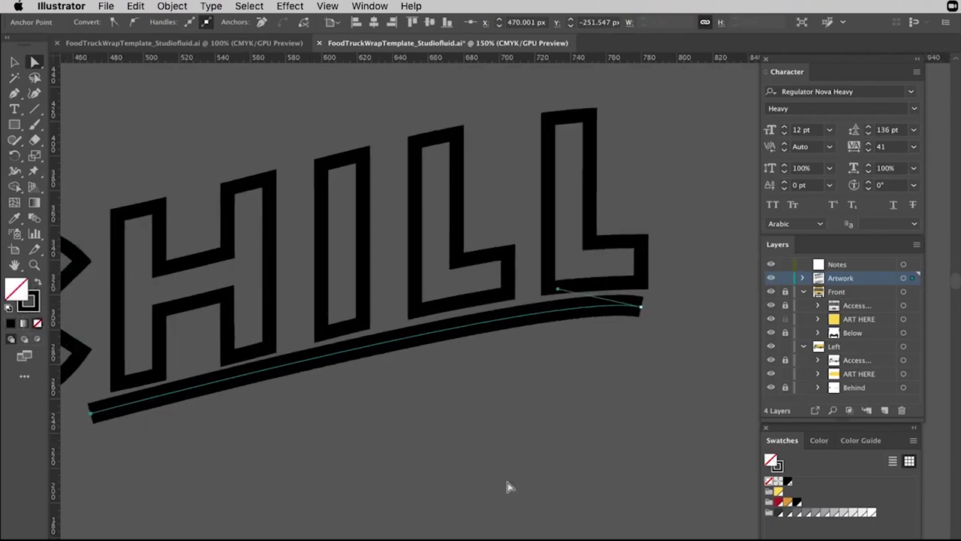
pyautogui.press('t')
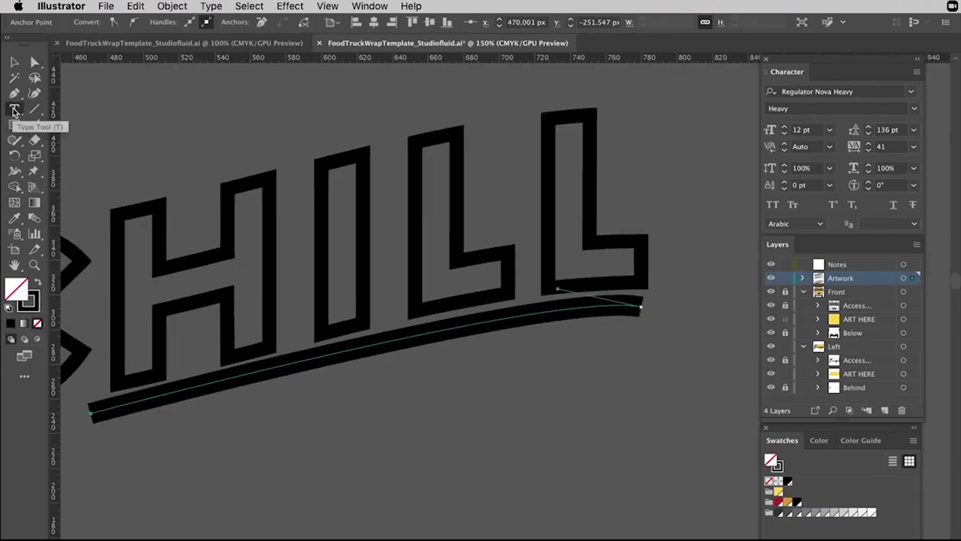
# Start Type on a Path text on the curve and type 'cool down +'.
pyautogui.click(13, 112)
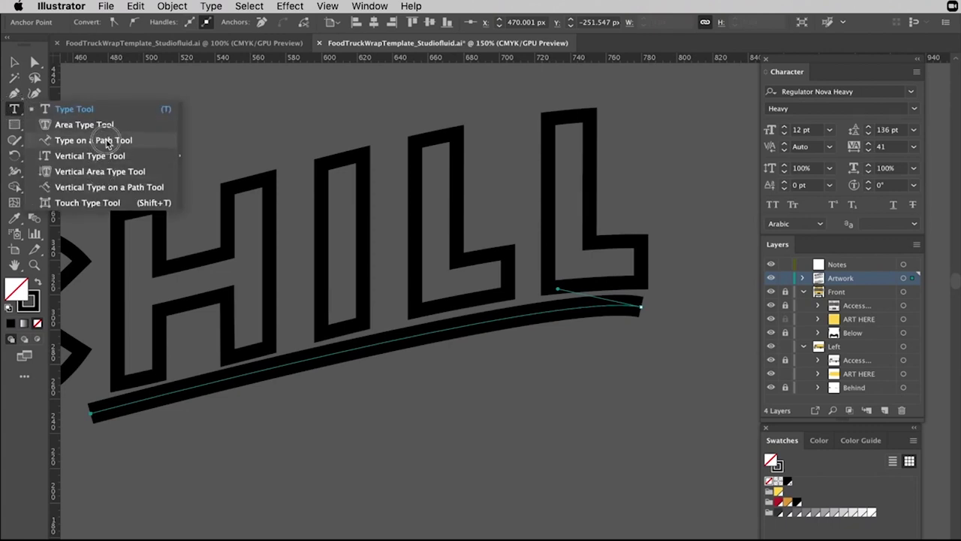
pyautogui.click(106, 144)
pyautogui.click(126, 402)
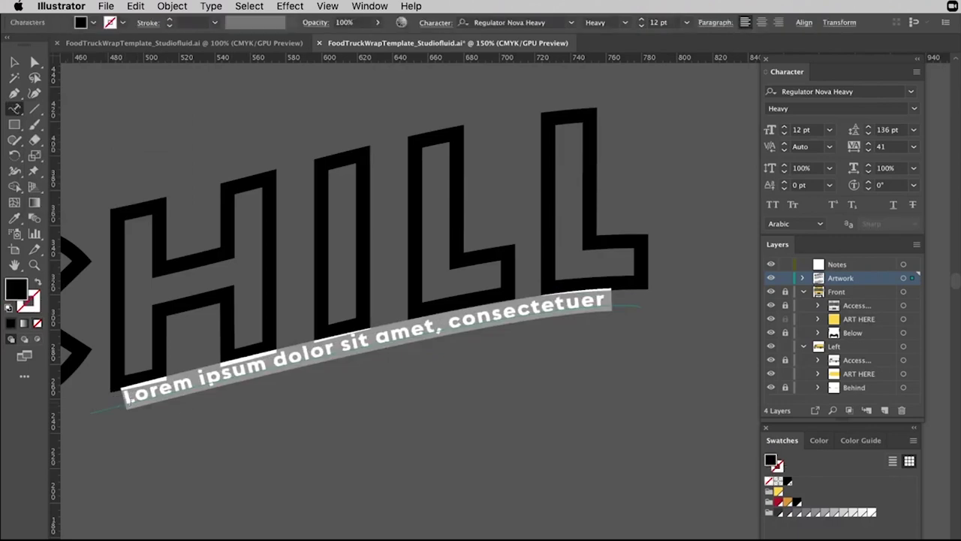
pyautogui.press('BackSpace')
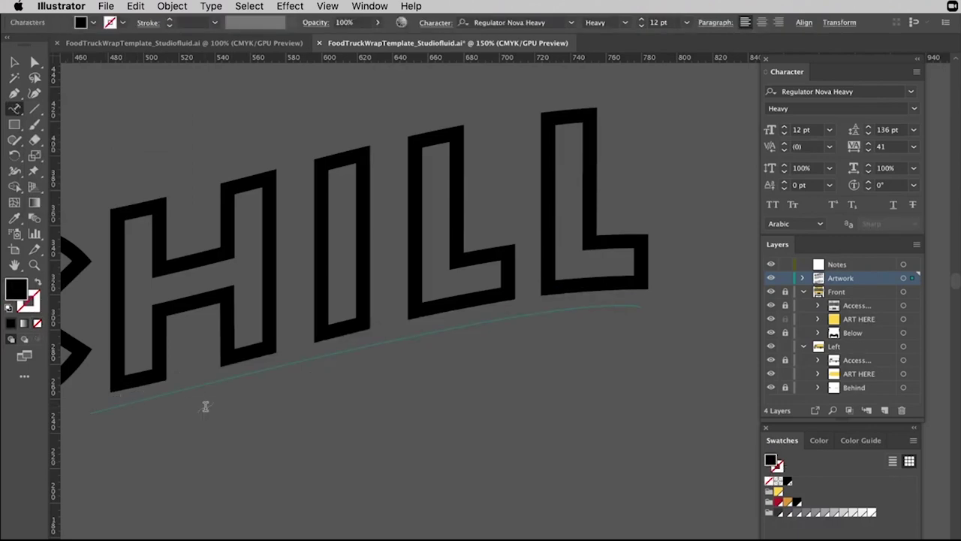
pyautogui.press('super+minus')
pyautogui.scroll(3, 206, 401)
pyautogui.write('co')
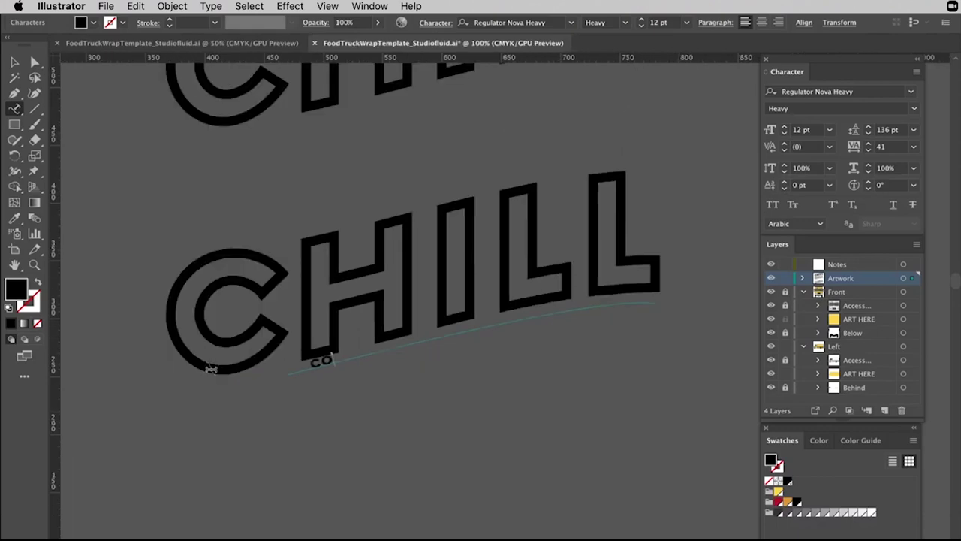
pyautogui.write('ol down')
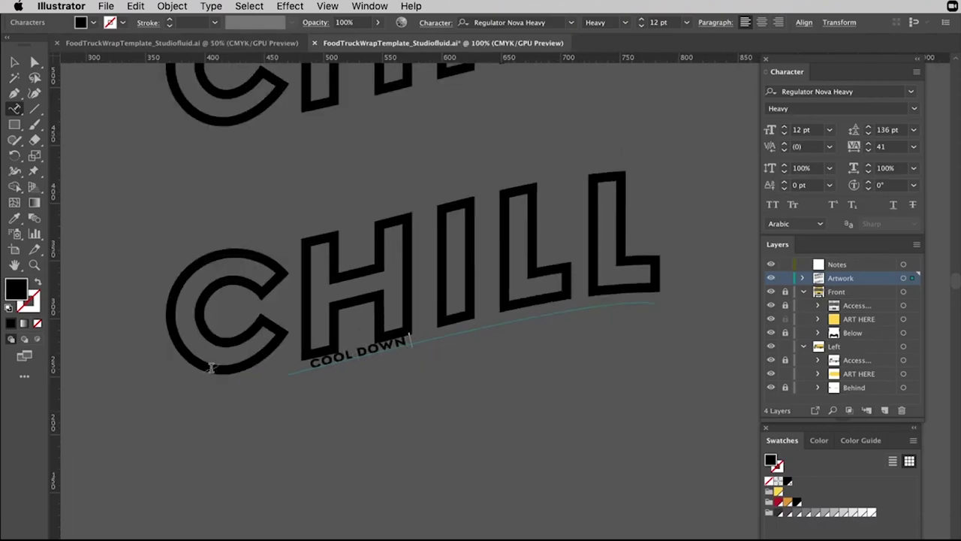
pyautogui.write(' +')
# Replace the path text with trial phrases like 'GOOD VIBES ON YOUR WAY.'.
pyautogui.press('super+a')
pyautogui.press('BackSpace')
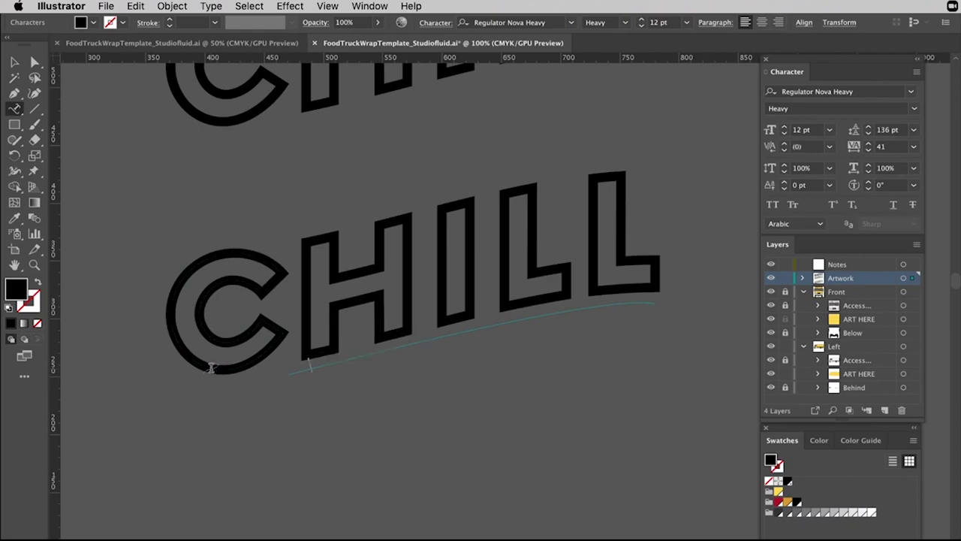
pyautogui.write('GOOD VIBE')
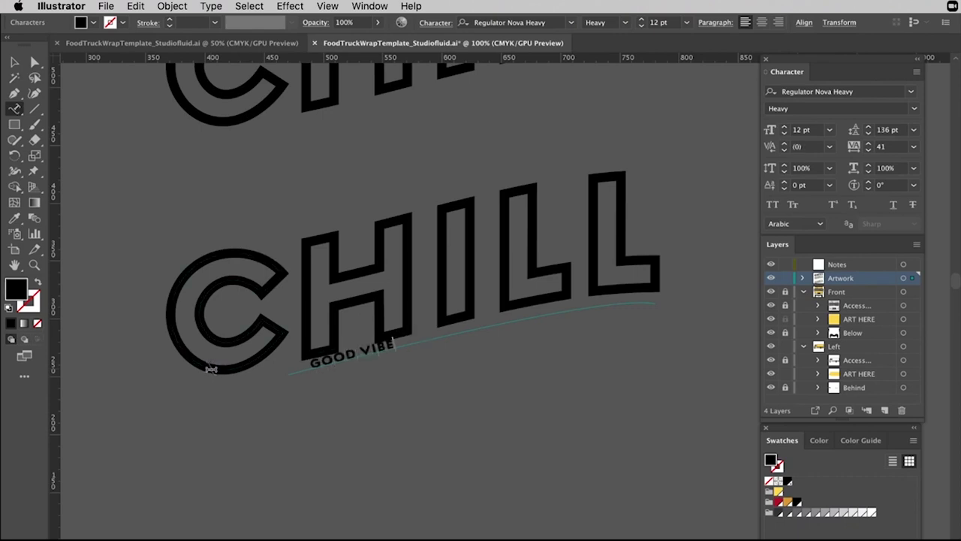
pyautogui.write('S ON YO')
pyautogui.press('BackSpace')
pyautogui.write('YOUR WAY.')
pyautogui.press('BackSpace')
pyautogui.press('BackSpace')
pyautogui.press('BackSpace')
pyautogui.press('BackSpace')
pyautogui.press('BackSpace')
pyautogui.press('BackSpace')
pyautogui.press('BackSpace')
pyautogui.press('BackSpace')
pyautogui.press('BackSpace')
pyautogui.write('THE WAY.')
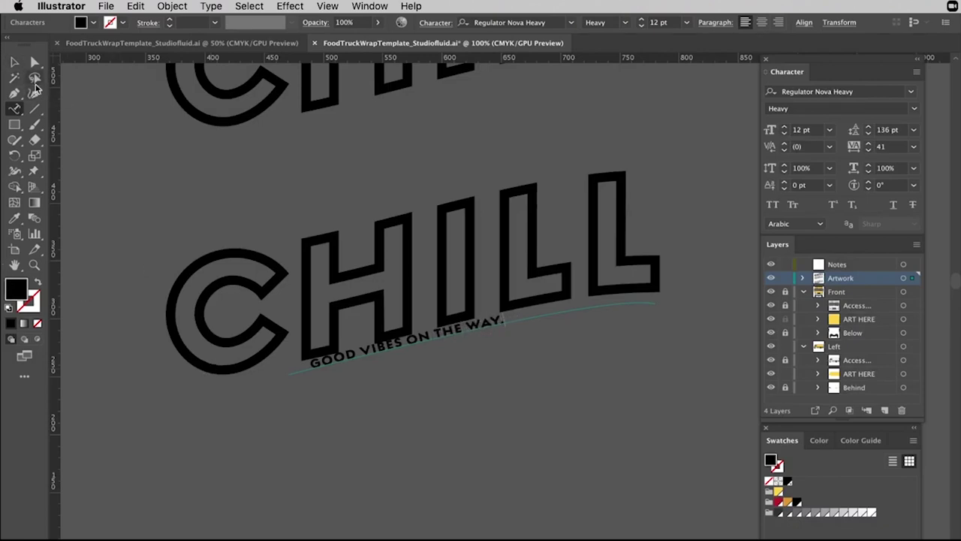
# Retype the path text as 'TEMPORARY HEAD SPACE.'.
pyautogui.hotkey('ctrl', 'a')
pyautogui.press('BackSpace')
pyautogui.write('S')
pyautogui.press('BackSpace')
pyautogui.write('TEMPORARY HEAD SPACE')
pyautogui.press('BackSpace')
pyautogui.press('BackSpace')
pyautogui.write('ACE')
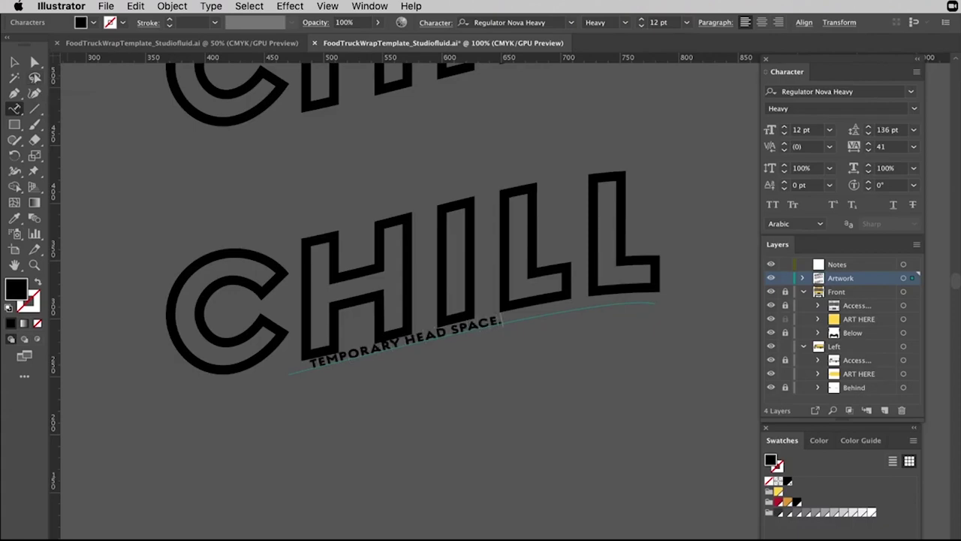
# Set the path text to 20 pt and nudge it slightly lower.
pyautogui.press('super+a')
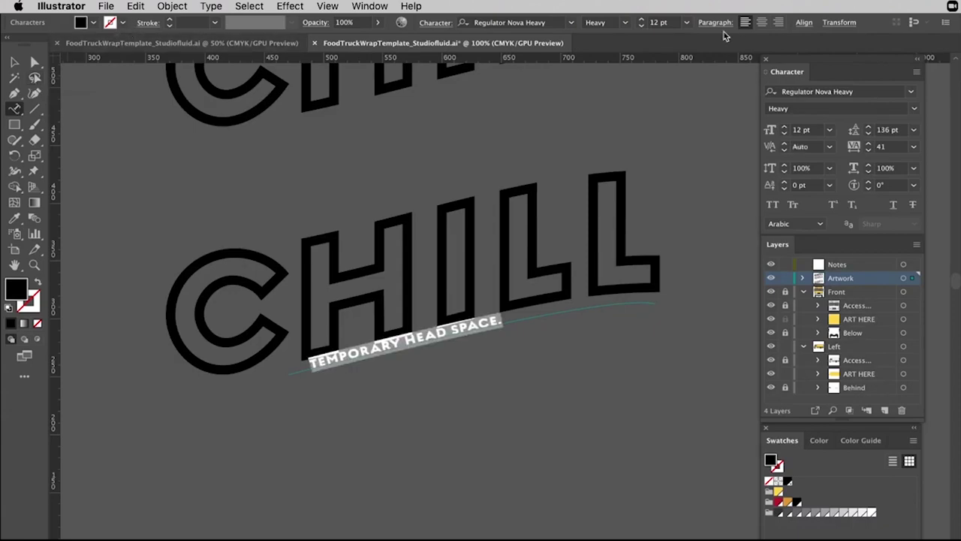
pyautogui.click(643, 21)
pyautogui.click(643, 20)
pyautogui.click(643, 20)
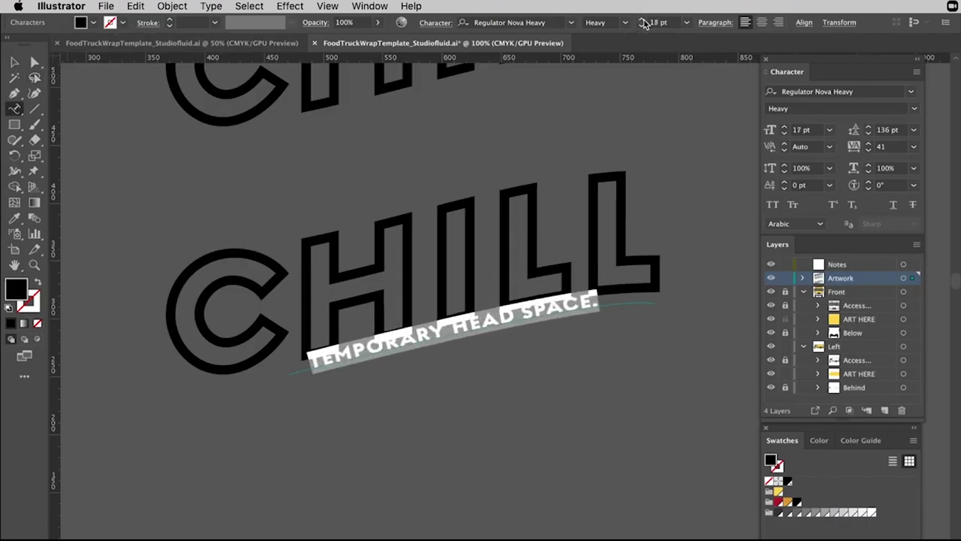
pyautogui.click(642, 20)
pyautogui.click(14, 63)
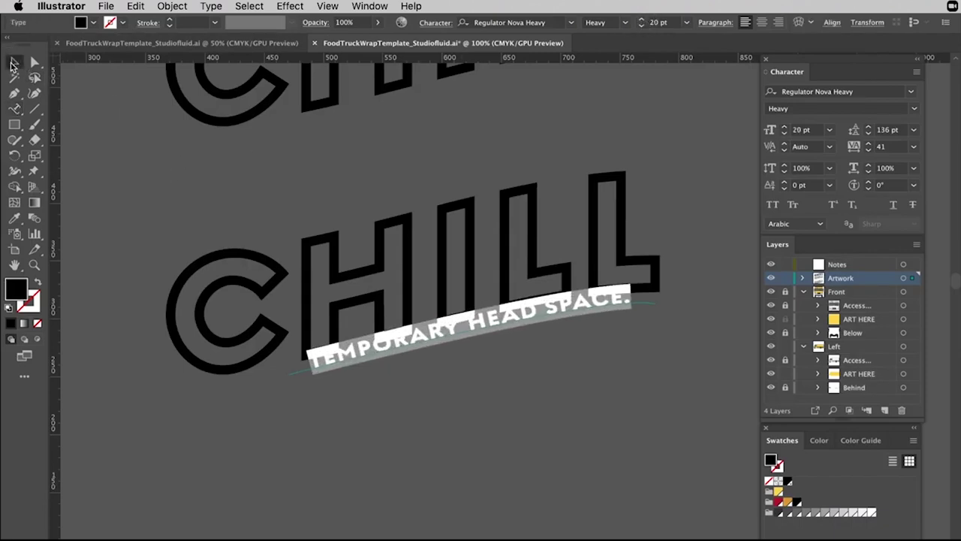
pyautogui.click(484, 334)
pyautogui.moveTo(484, 334); pyautogui.dragTo(485, 339)
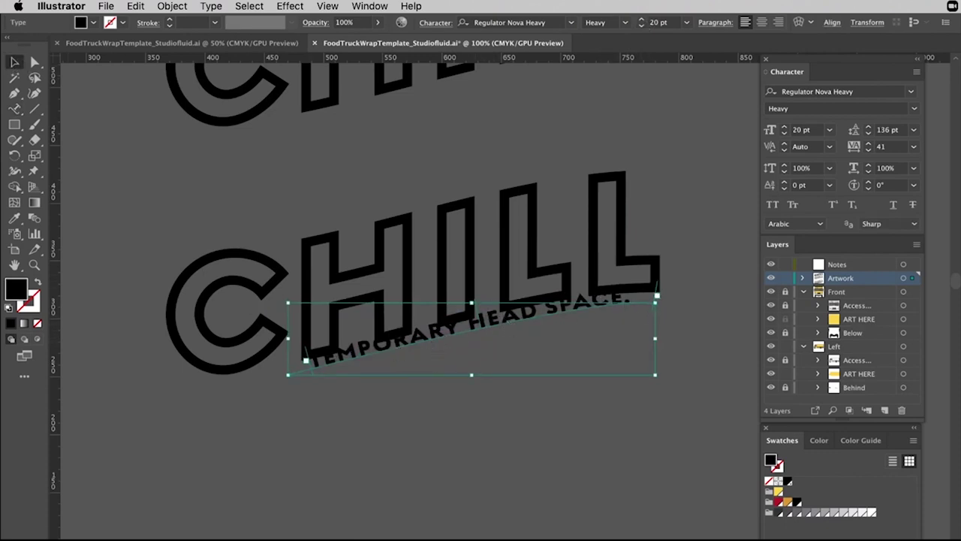
# Set Type on a Path Options to Rainbow effect with Align to Path Center.
pyautogui.click(211, 6)
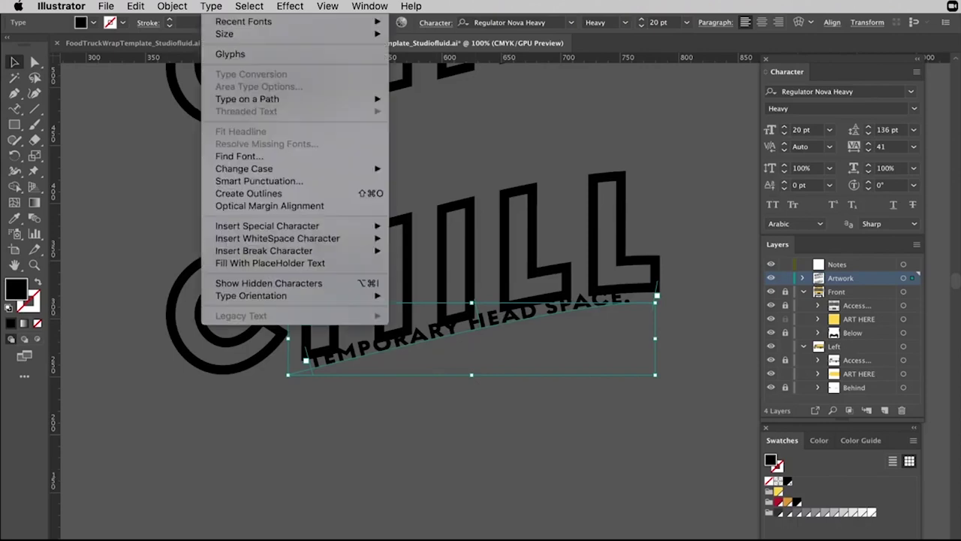
pyautogui.moveTo(283, 105)
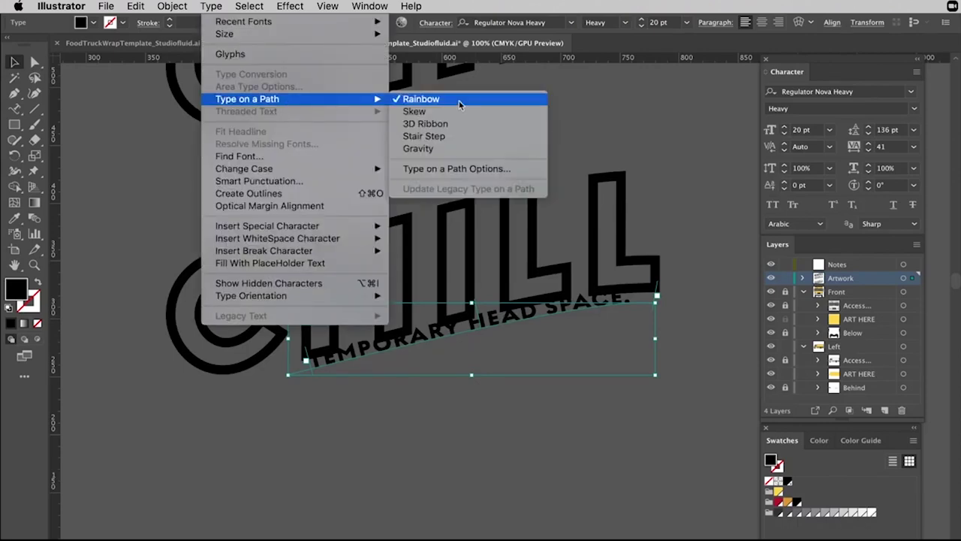
pyautogui.click(452, 169)
pyautogui.click(110, 86)
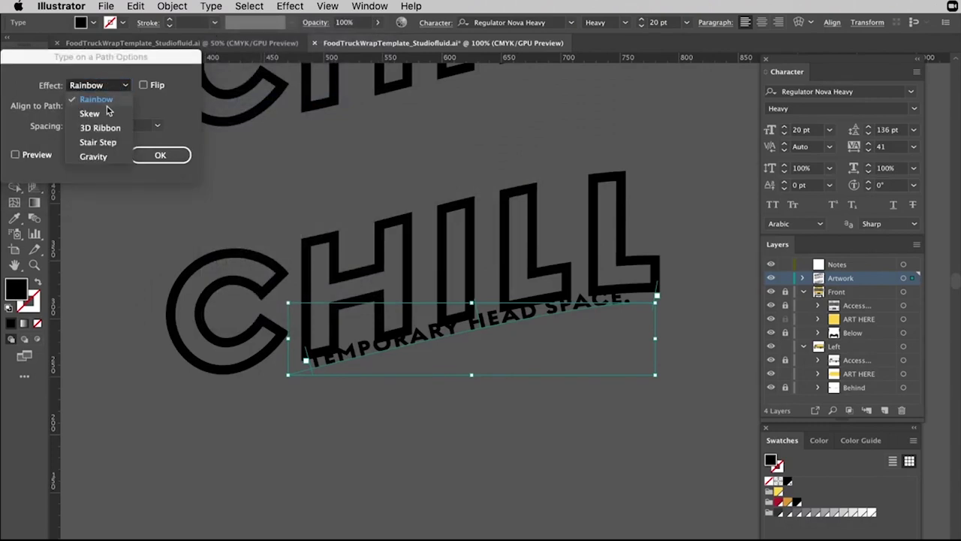
pyautogui.click(99, 99)
pyautogui.click(111, 127)
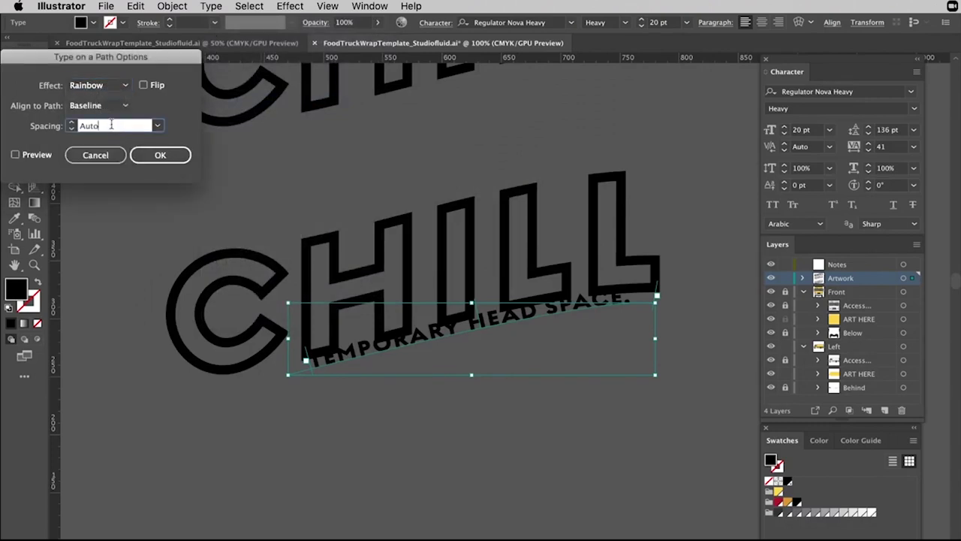
pyautogui.click(107, 105)
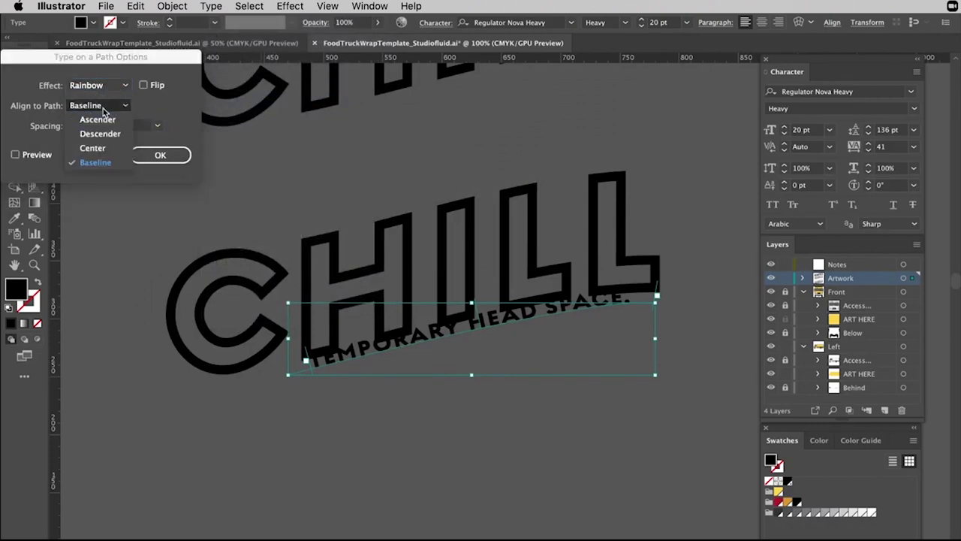
pyautogui.click(95, 148)
pyautogui.click(161, 159)
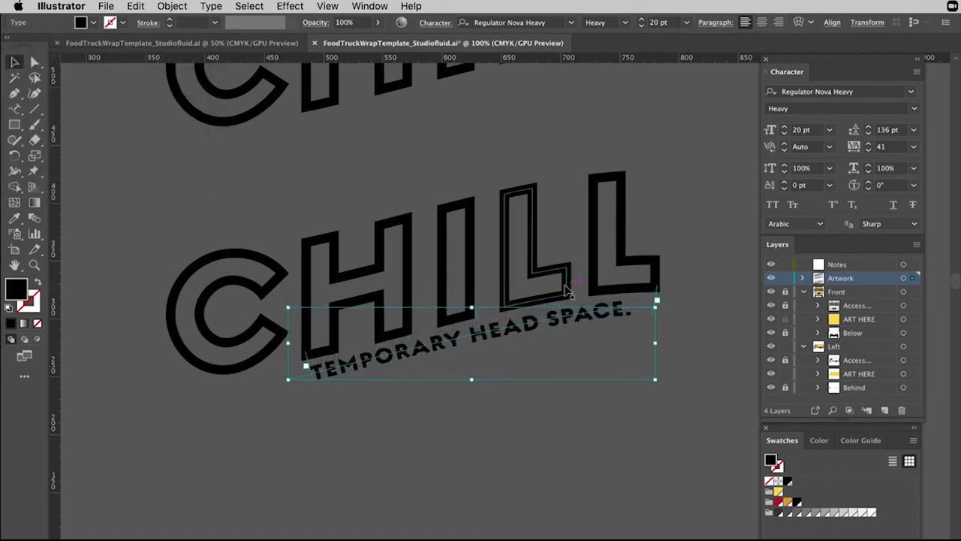
pyautogui.click(717, 201)
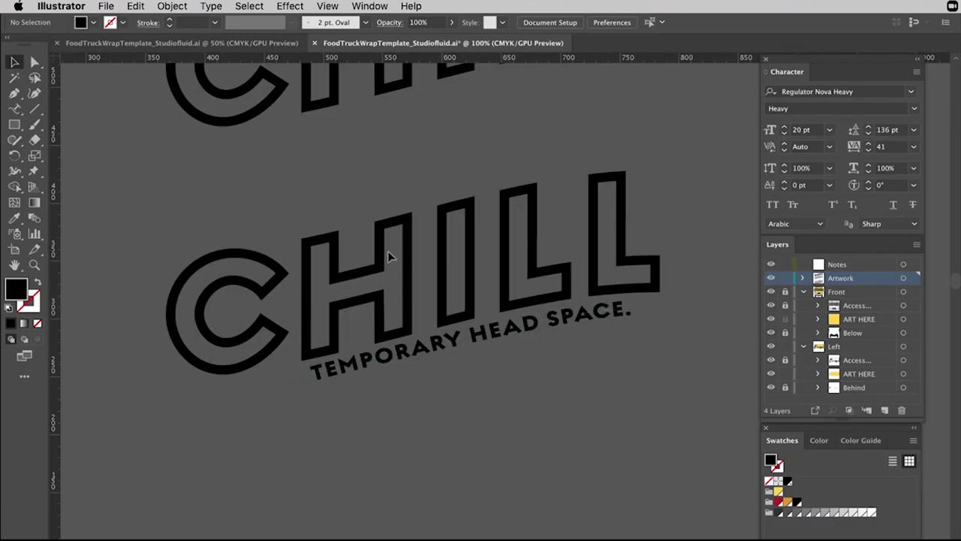
# Slide the TEMPORARY HEAD SPACE. tagline along its curve so it starts under the H.
pyautogui.press('t')
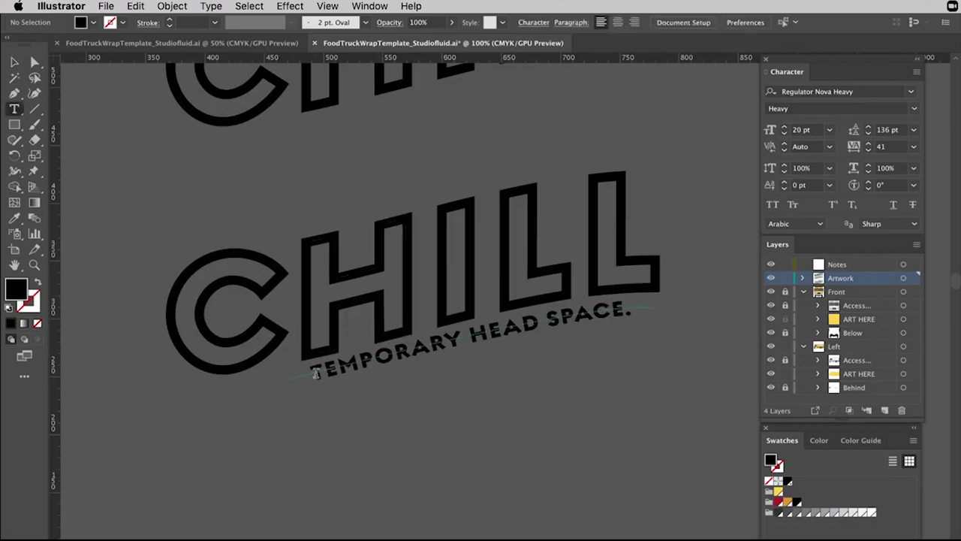
pyautogui.press('a')
pyautogui.click(319, 379)
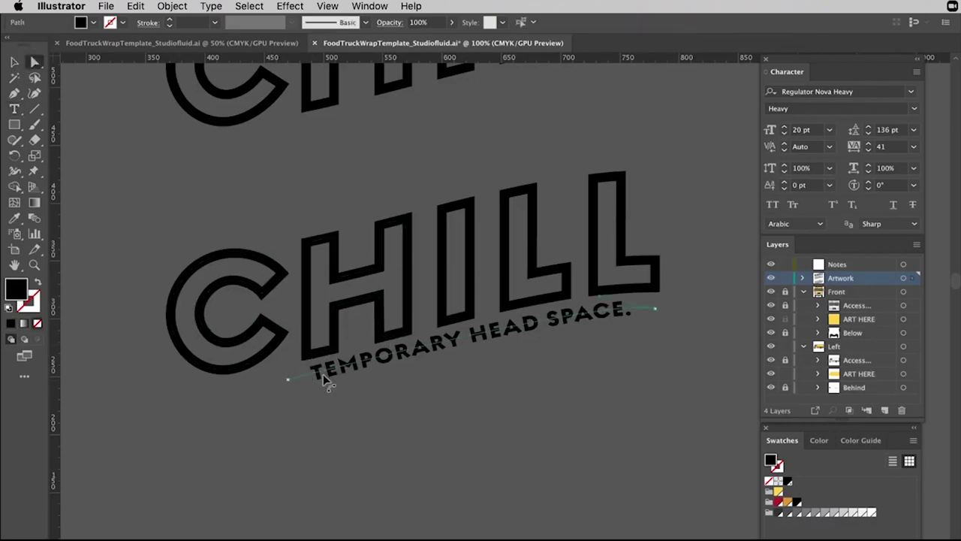
pyautogui.press('super+equal')
pyautogui.press('super+equal')
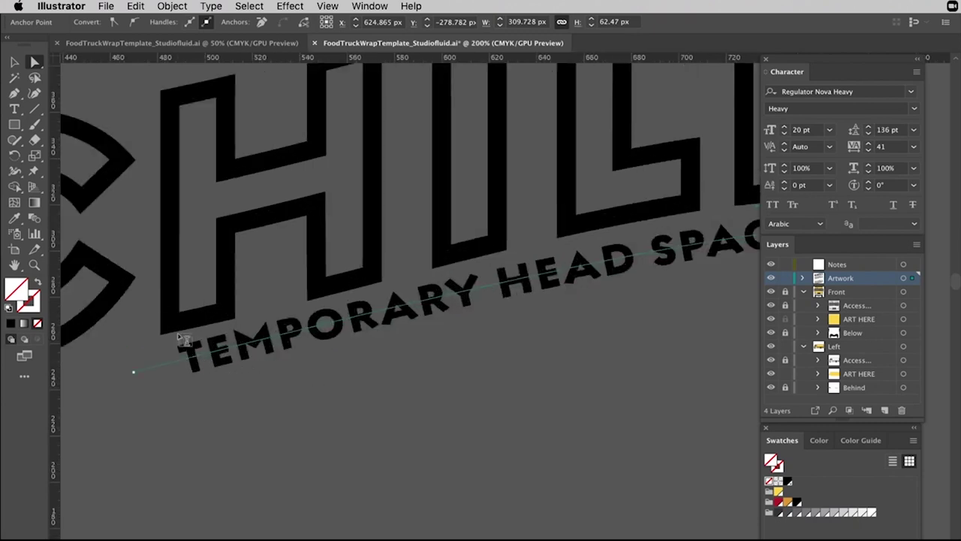
pyautogui.press('t')
pyautogui.click(182, 349)
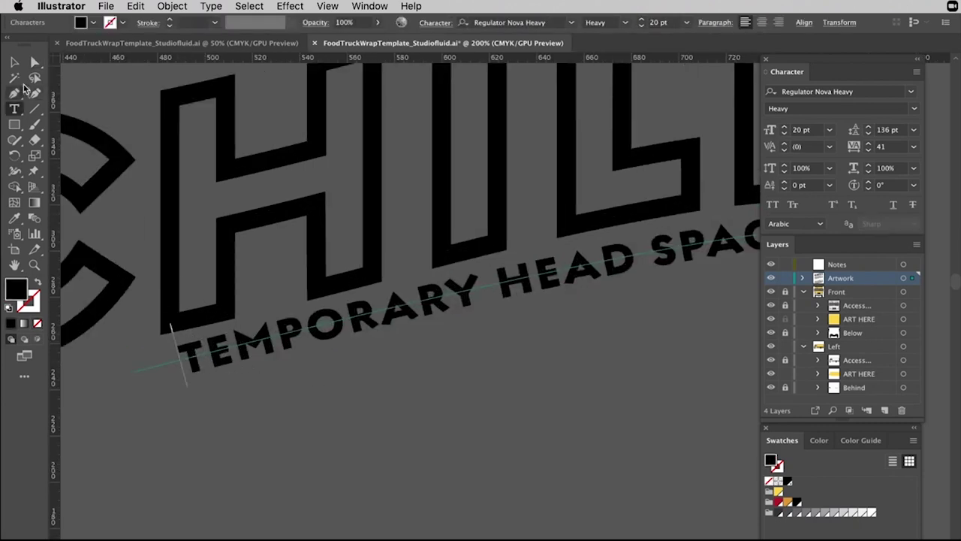
pyautogui.click(34, 63)
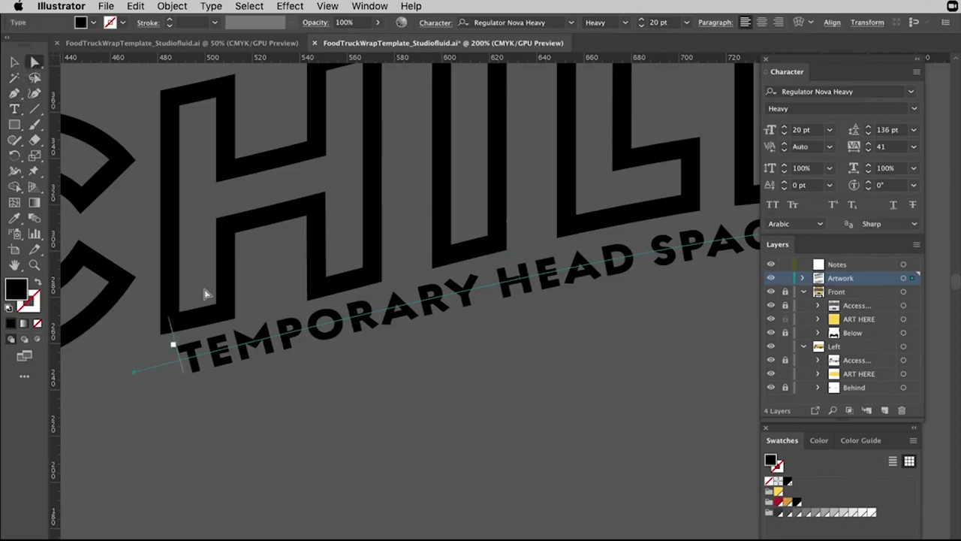
pyautogui.moveTo(175, 343); pyautogui.dragTo(228, 333)
pyautogui.hscroll(5, 293, 321)
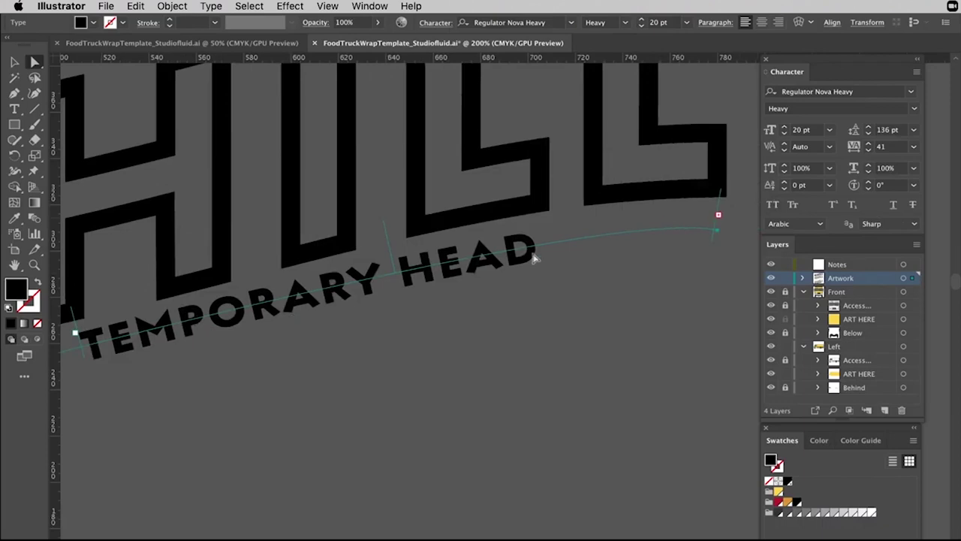
pyautogui.hscroll(-5, 493, 272)
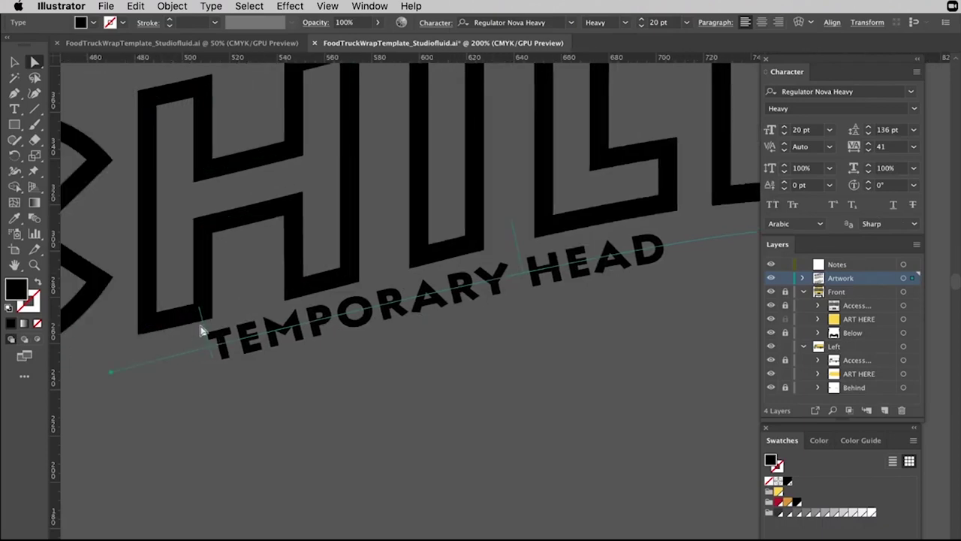
pyautogui.moveTo(204, 332); pyautogui.dragTo(184, 334)
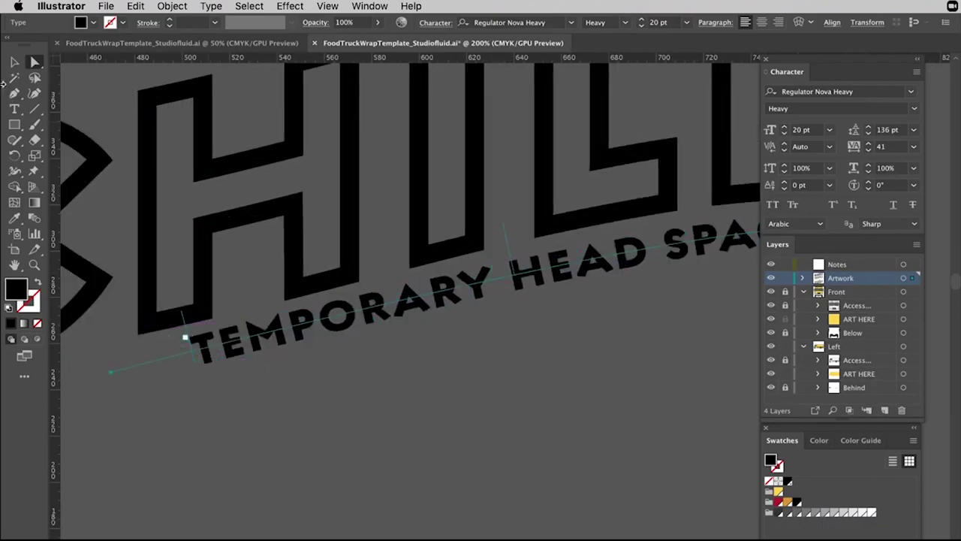
# Zoom back out to the whole logo and select all of the tagline's text.
pyautogui.press('v')
pyautogui.click(369, 408)
pyautogui.press('super+minus')
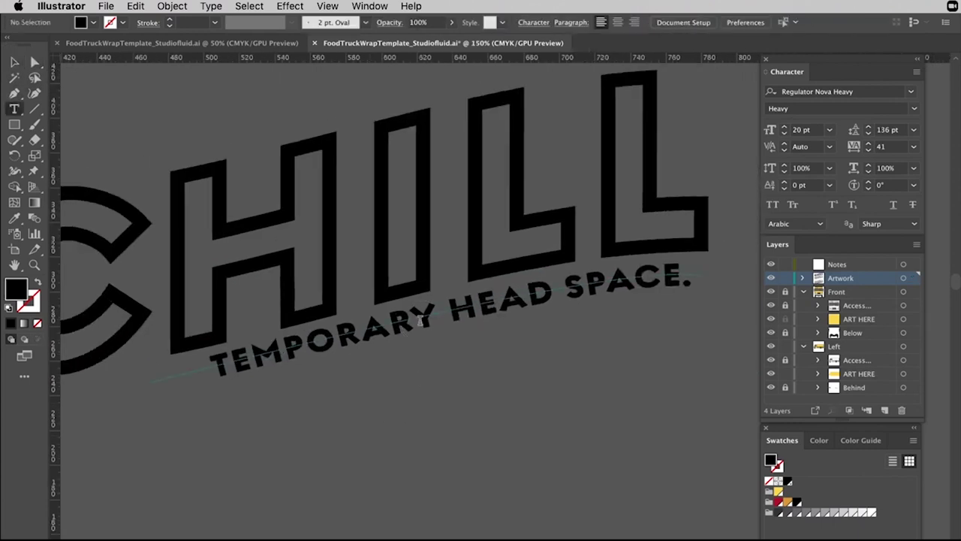
pyautogui.doubleClick(422, 322)
pyautogui.press('super+a')
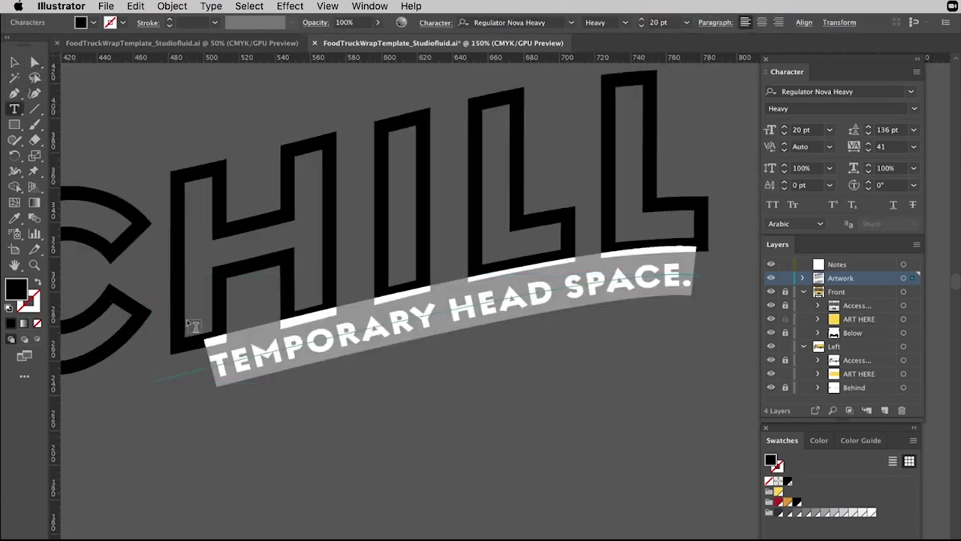
# Set the tagline in Commuters Sans Bold.
pyautogui.click(572, 24)
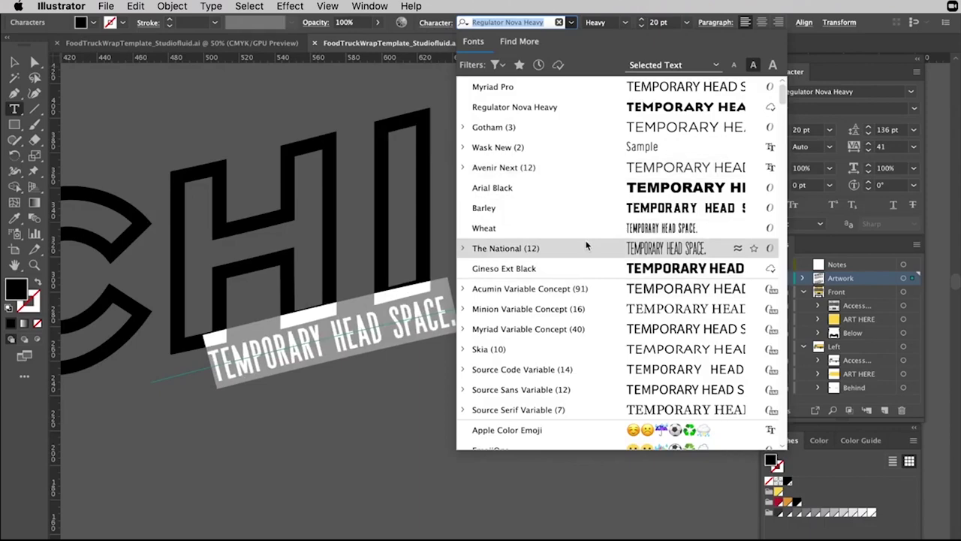
pyautogui.scroll(-5, 586, 246)
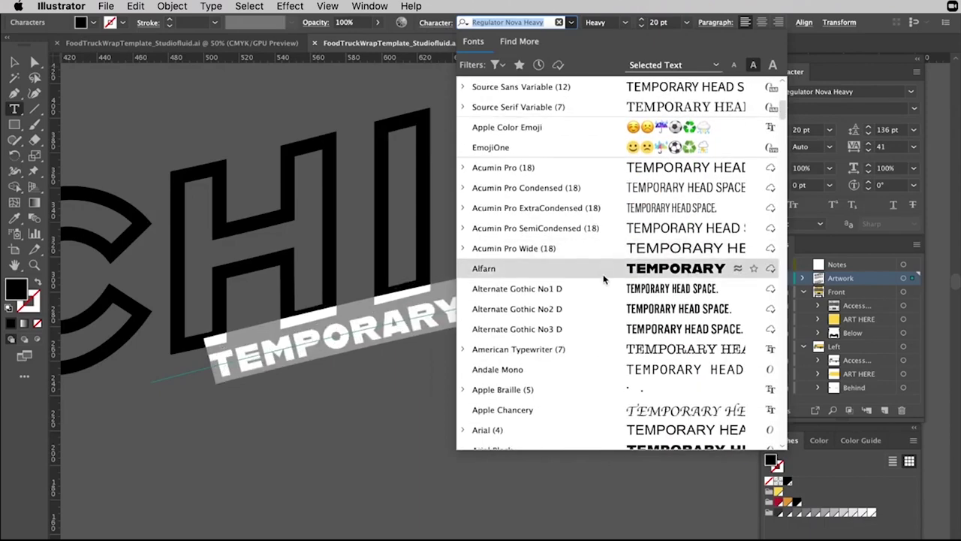
pyautogui.scroll(-5, 607, 278)
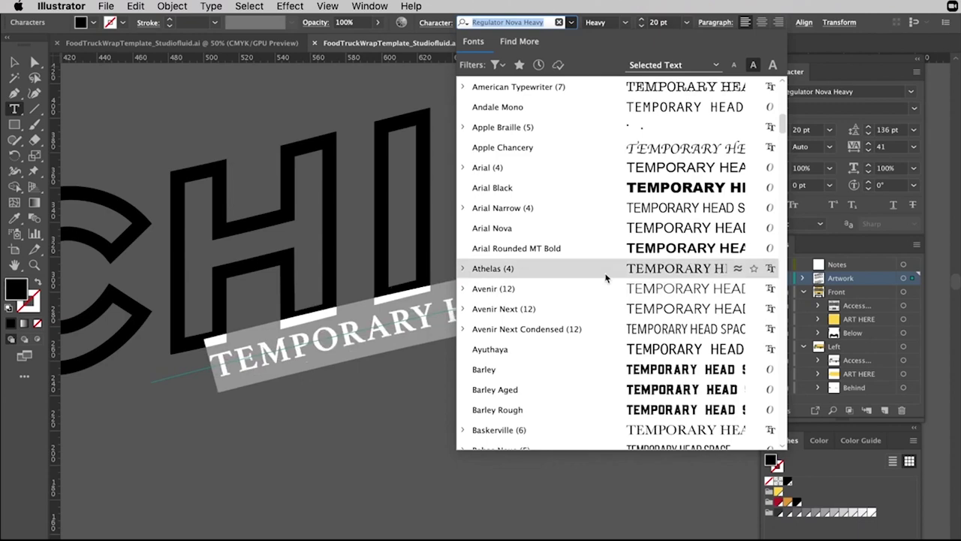
pyautogui.scroll(-6, 570, 362)
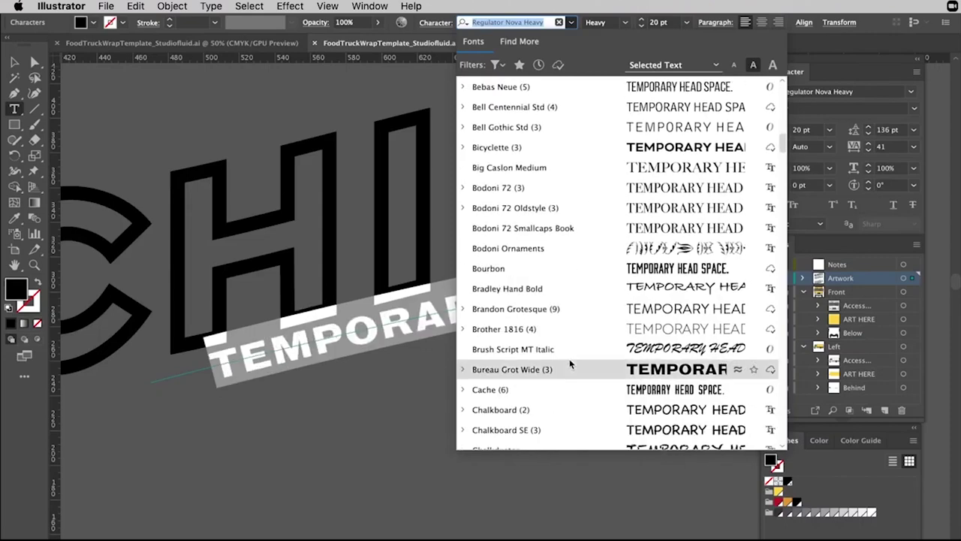
pyautogui.scroll(-4, 569, 364)
pyautogui.scroll(-2, 570, 363)
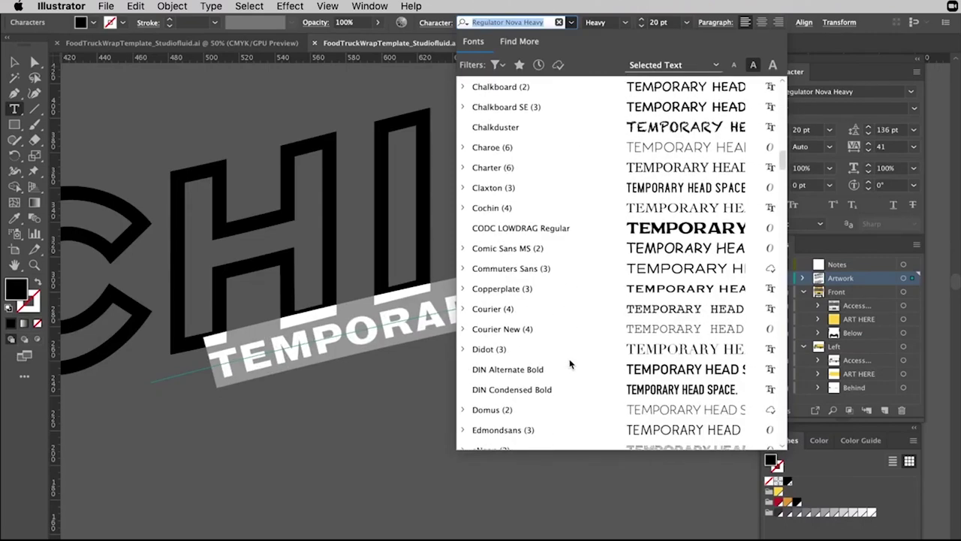
pyautogui.click(598, 268)
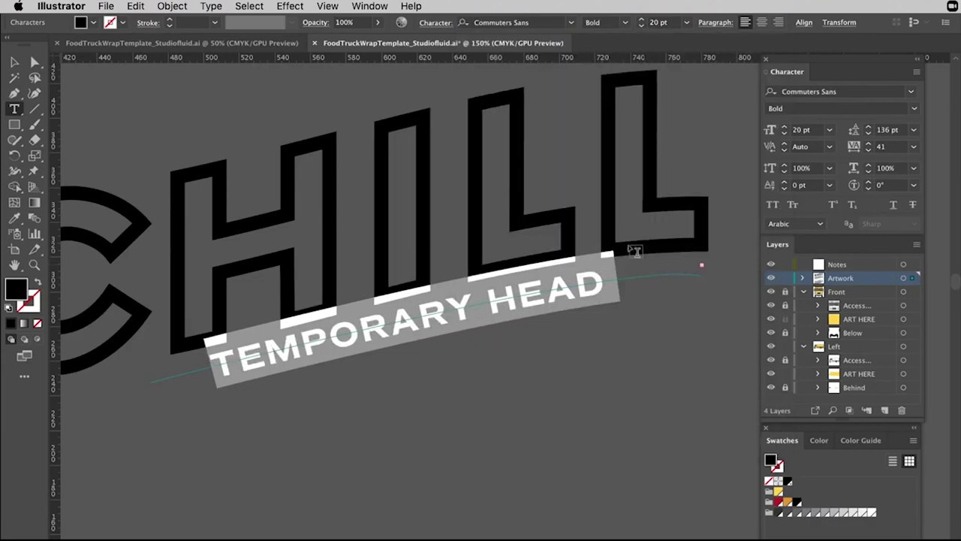
# Slide the tagline's start left to begin beneath the C, then select the whole line.
pyautogui.click(35, 62)
pyautogui.moveTo(212, 368); pyautogui.dragTo(148, 379)
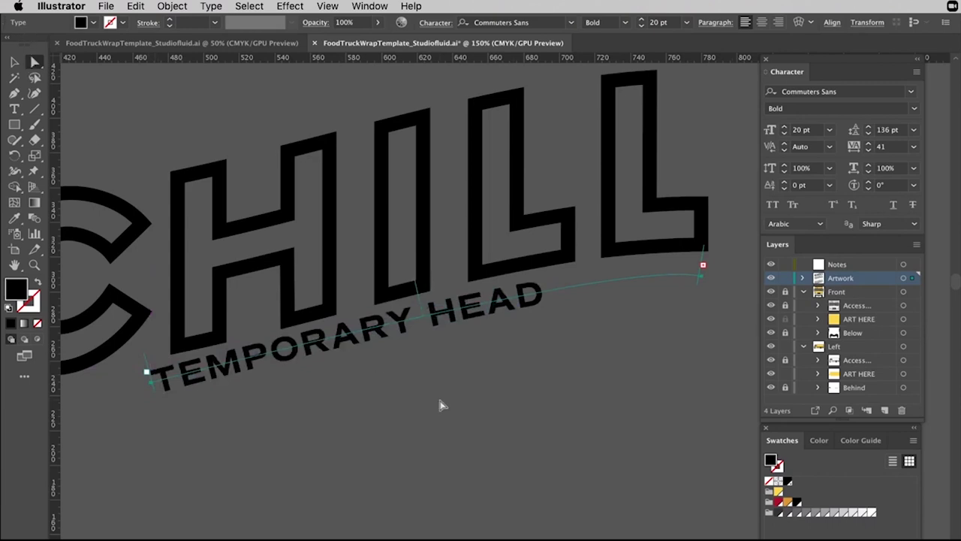
pyautogui.scroll(3, 442, 406)
pyautogui.press('t')
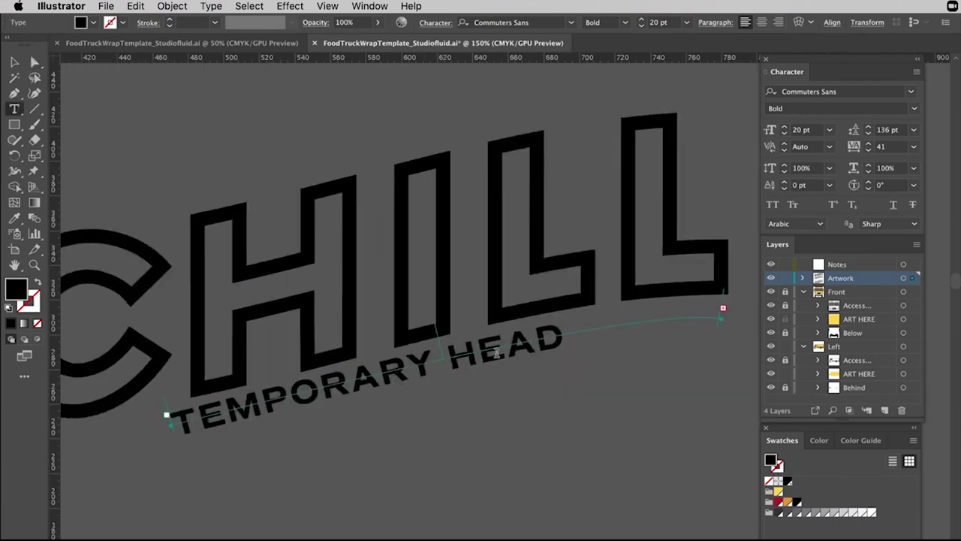
pyautogui.tripleClick(496, 353)
# Browse the font list and switch the tagline from Commuters Sans Bold to Sukhumvit Set Medium.
pyautogui.click(571, 21)
pyautogui.scroll(-10, 590, 350)
pyautogui.scroll(-12, 591, 353)
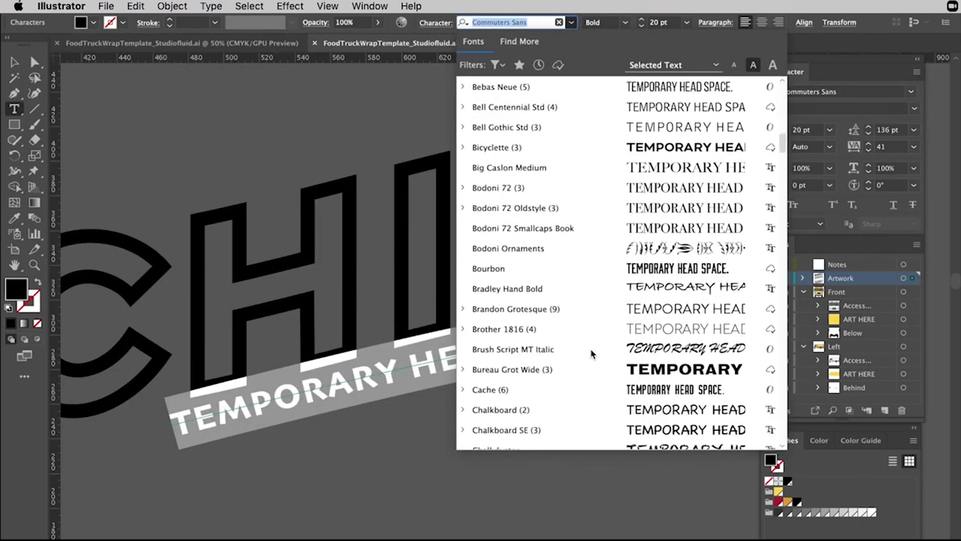
pyautogui.scroll(-4, 591, 353)
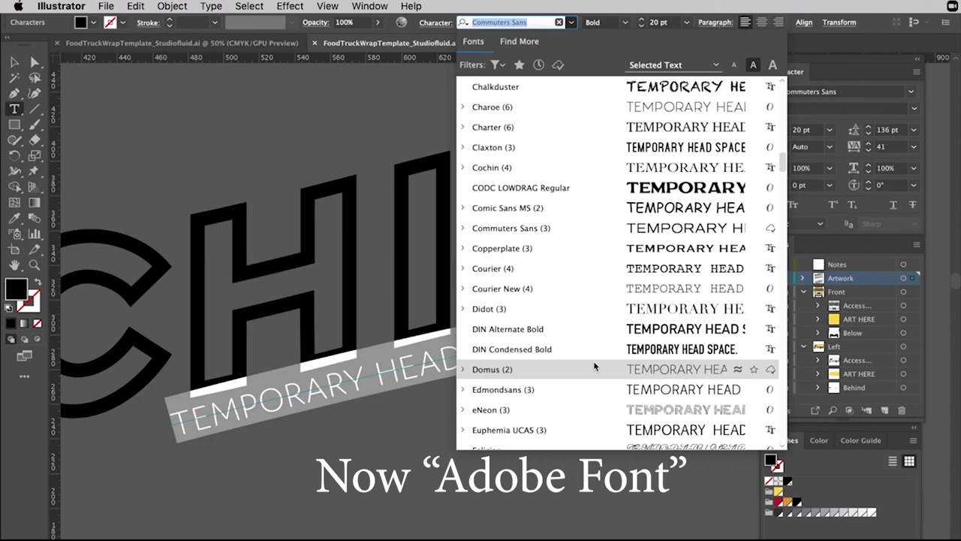
pyautogui.scroll(-2, 594, 363)
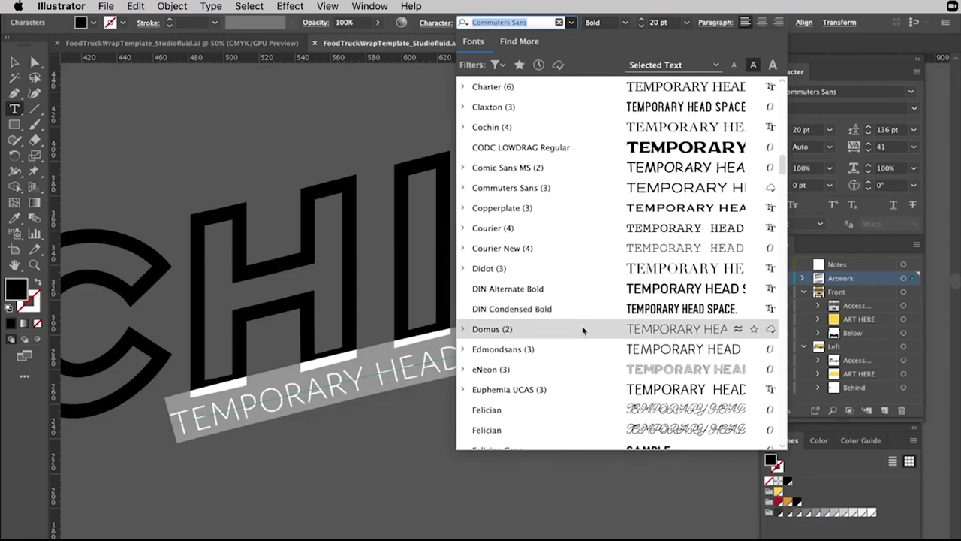
pyautogui.scroll(-1, 582, 330)
pyautogui.scroll(-10, 566, 294)
pyautogui.scroll(-5, 565, 298)
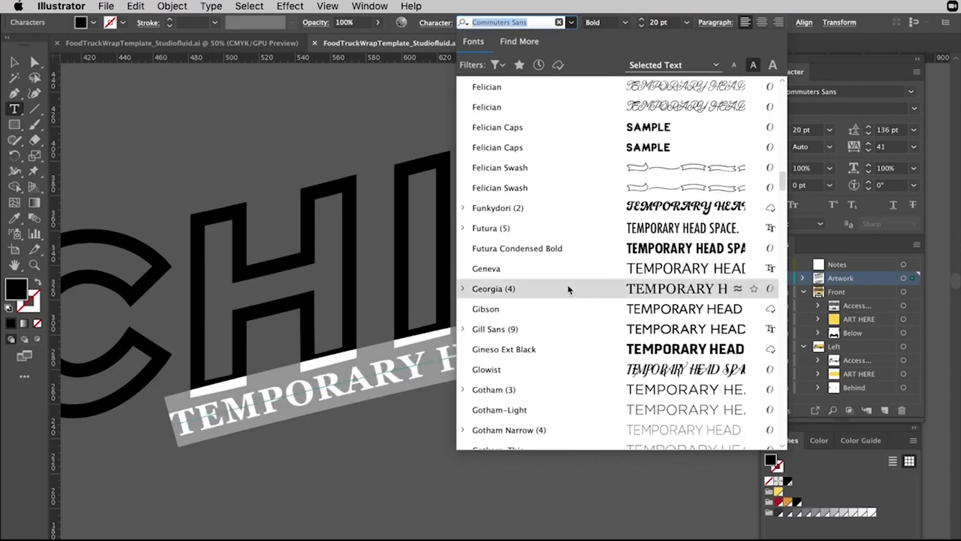
pyautogui.scroll(-10, 590, 334)
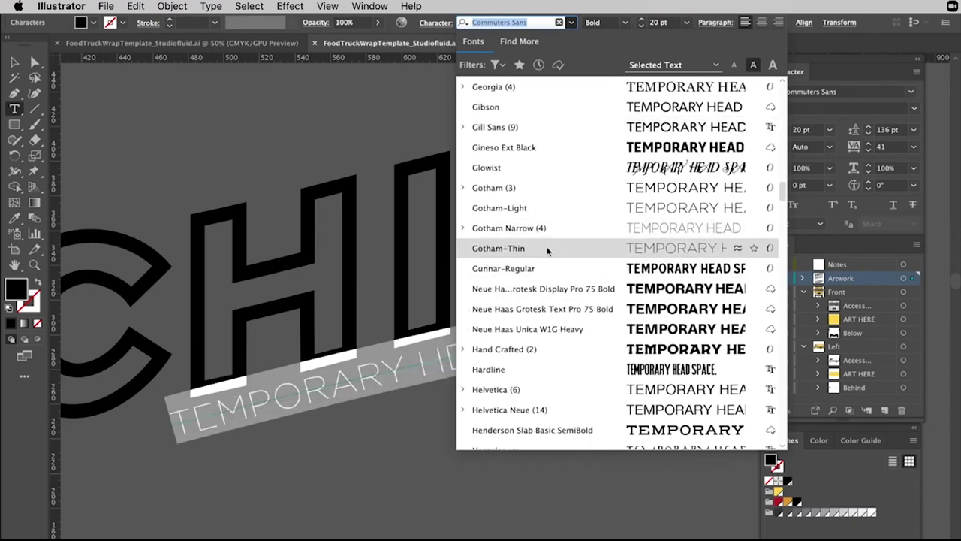
pyautogui.scroll(-17, 550, 263)
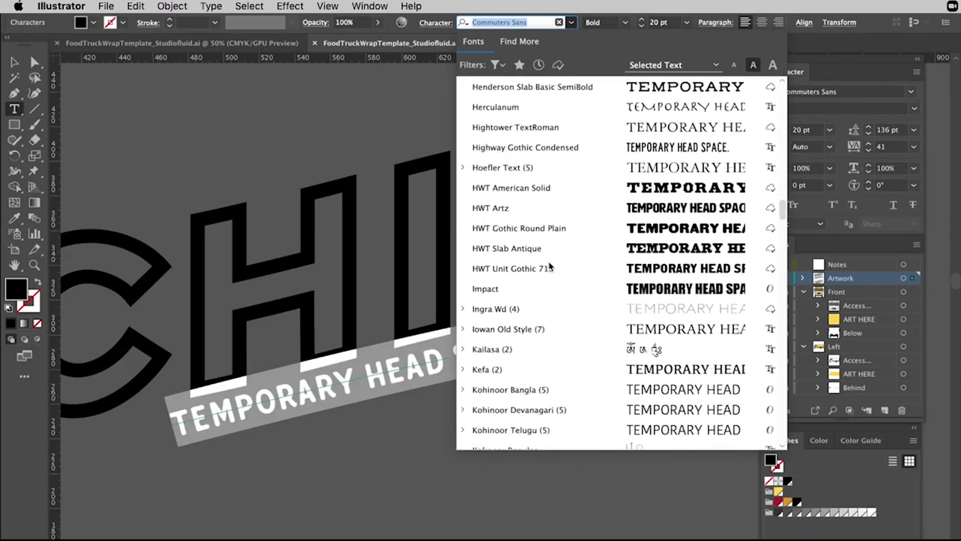
pyautogui.click(543, 309)
pyautogui.scroll(-7, 569, 298)
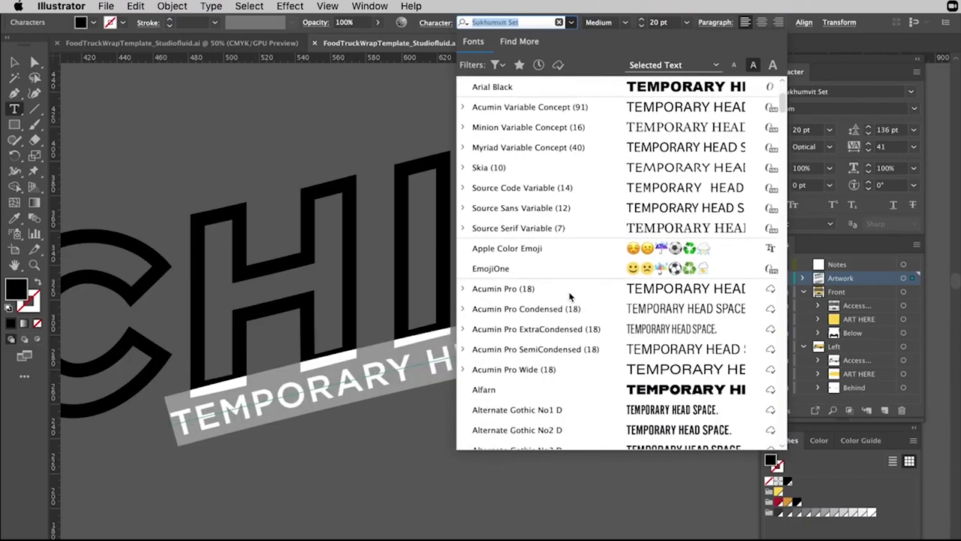
# Set the tagline in Source Code Variable Italic with tracking 58.
pyautogui.click(565, 194)
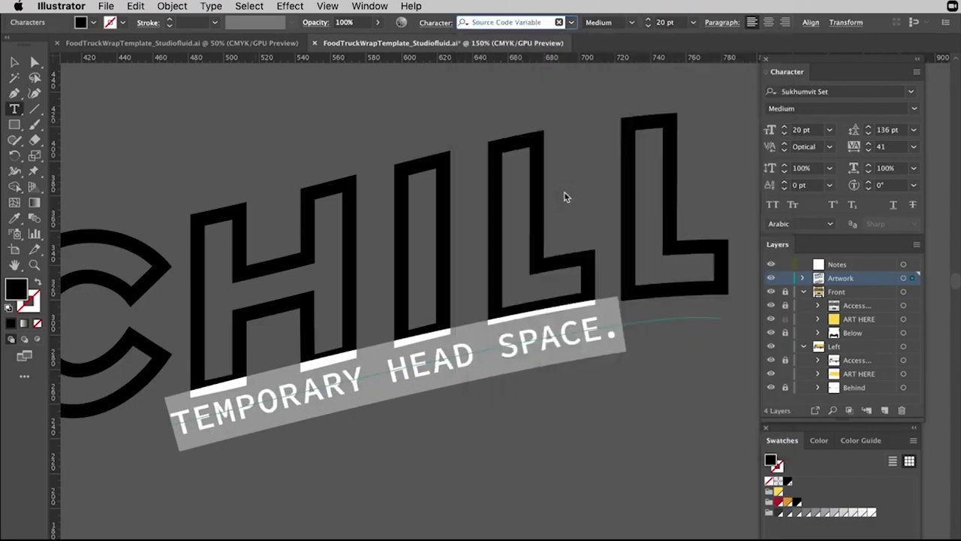
pyautogui.click(652, 24)
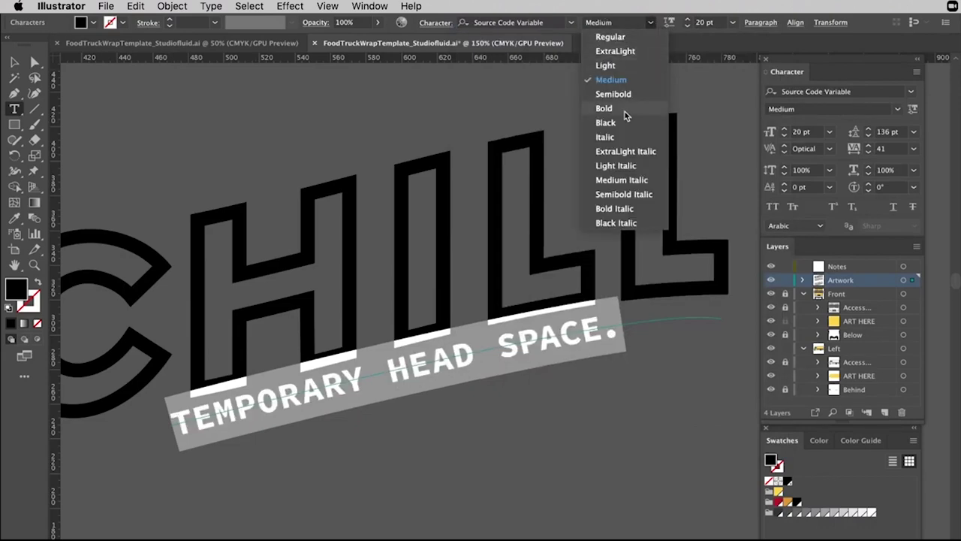
pyautogui.click(614, 141)
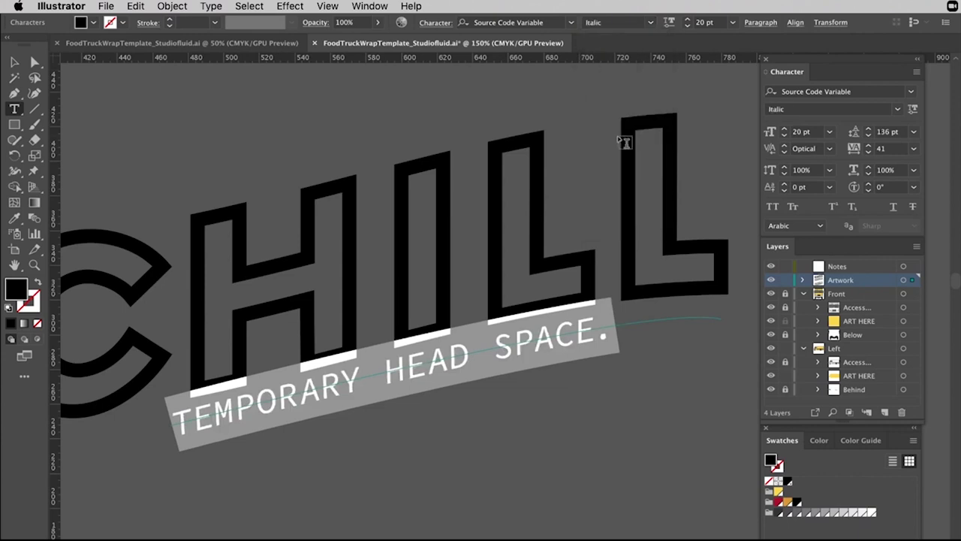
pyautogui.moveTo(860, 151); pyautogui.dragTo(867, 148)
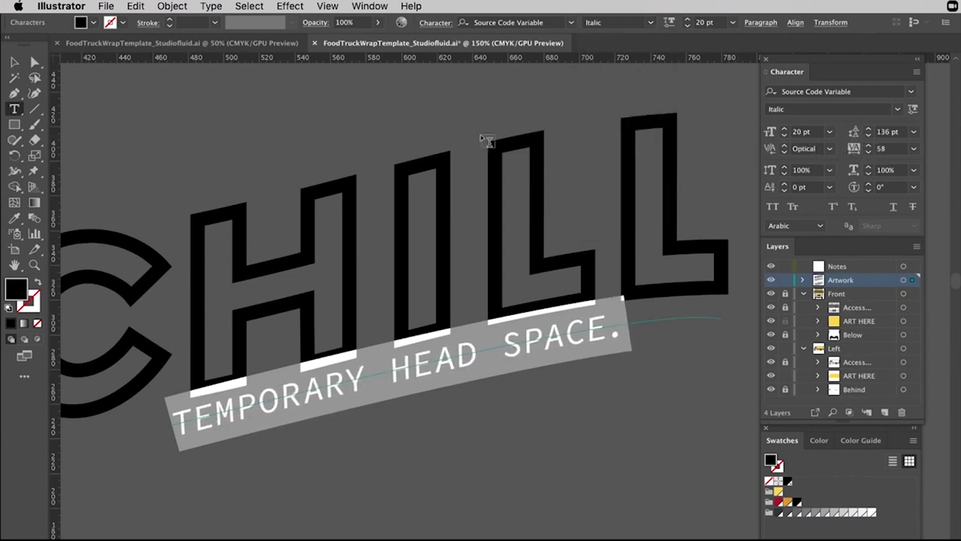
# Slide the tagline's start right to recentre it under CHILL, then review the logo.
pyautogui.click(35, 61)
pyautogui.moveTo(167, 411); pyautogui.dragTo(222, 383)
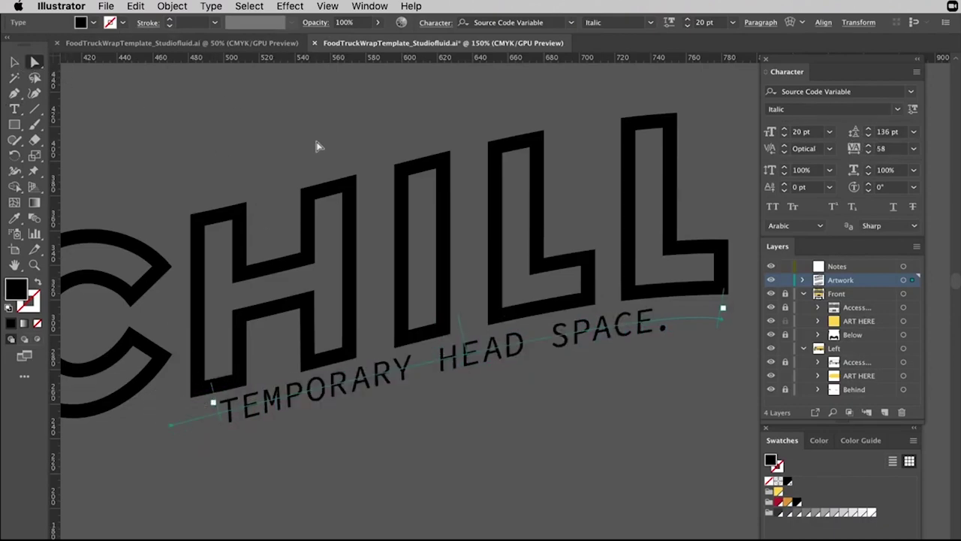
pyautogui.click(284, 151)
pyautogui.press('super+minus')
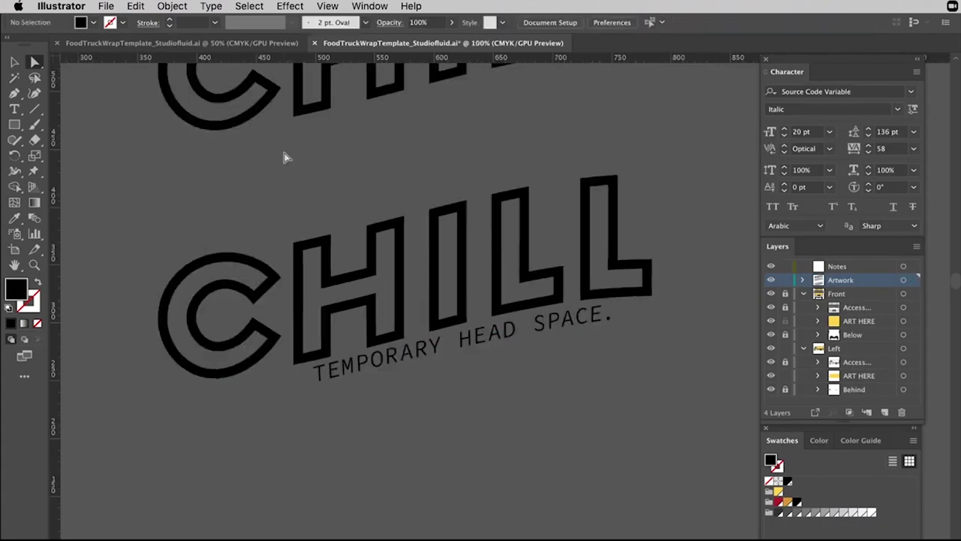
pyautogui.hscroll(-2, 511, 267)
pyautogui.click(545, 328)
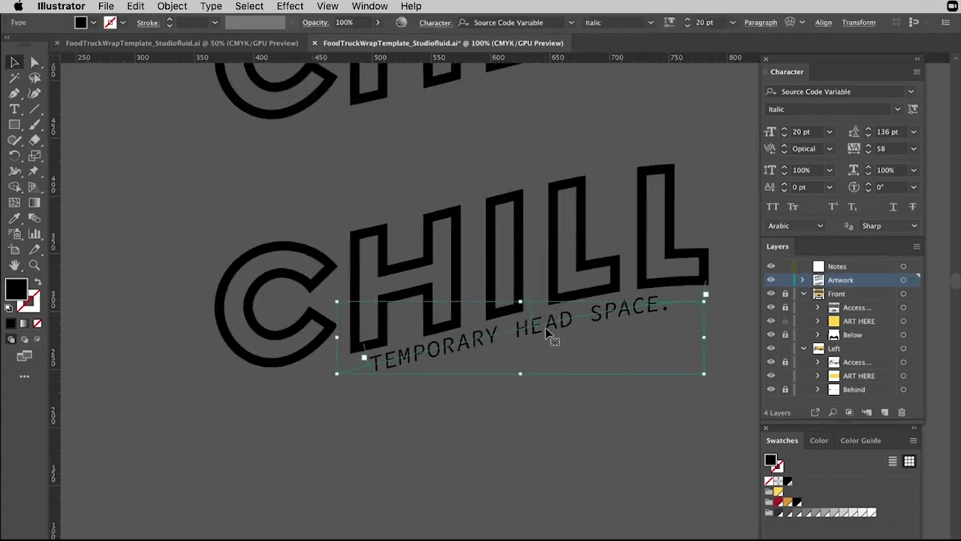
pyautogui.click(591, 433)
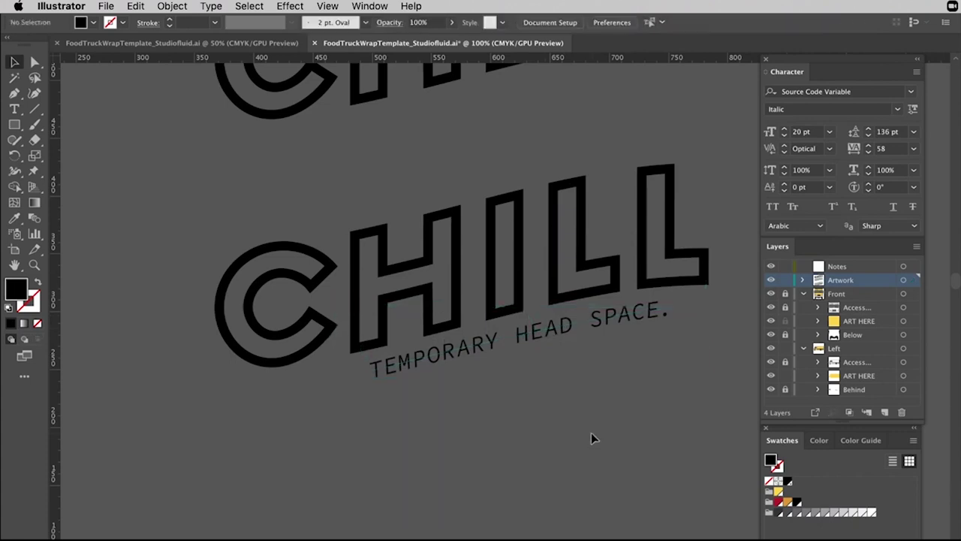
# Remove the extra space before the word SPACE. in the tagline.
pyautogui.press('t')
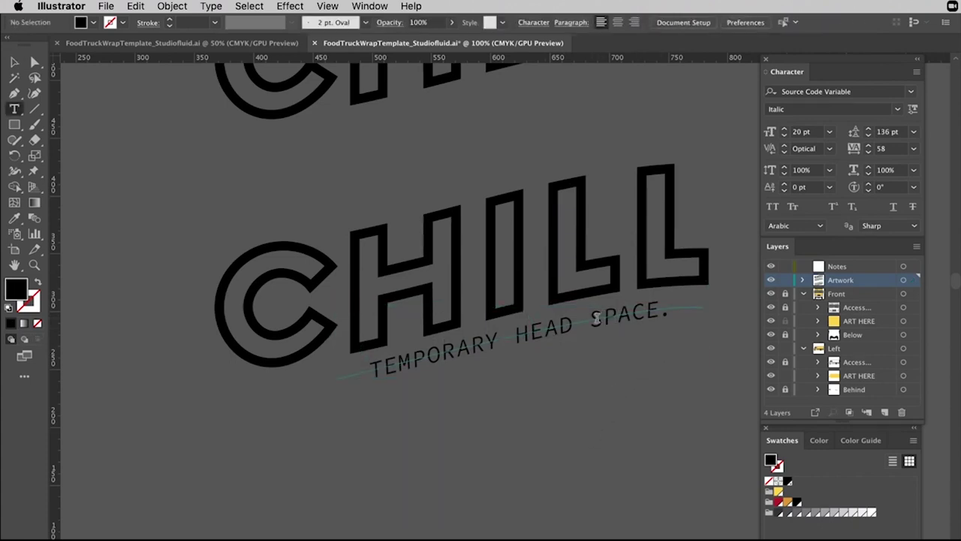
pyautogui.click(597, 319)
pyautogui.press('BackSpace')
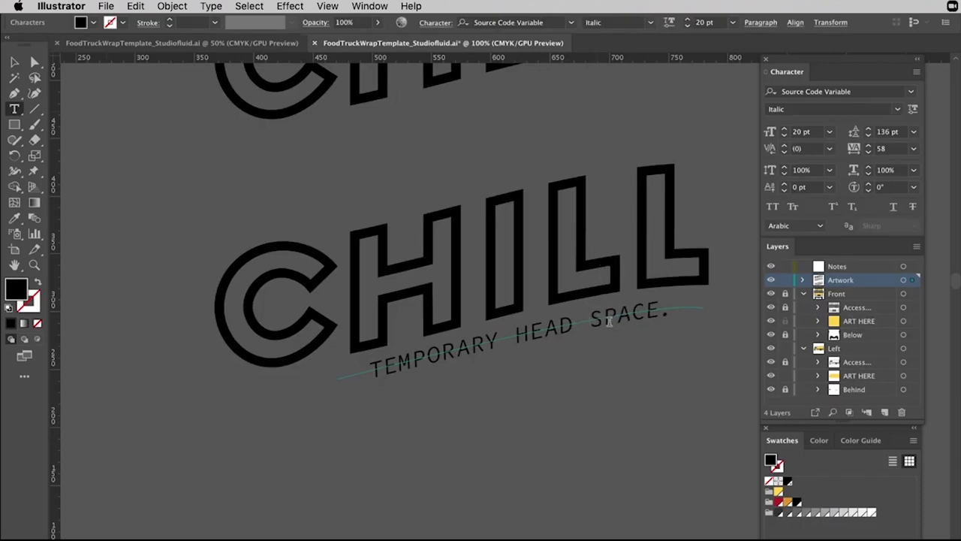
# Try replacing HEAD with MIND in the tagline, then change it back to HEAD.
pyautogui.moveTo(574, 318); pyautogui.dragTo(516, 331)
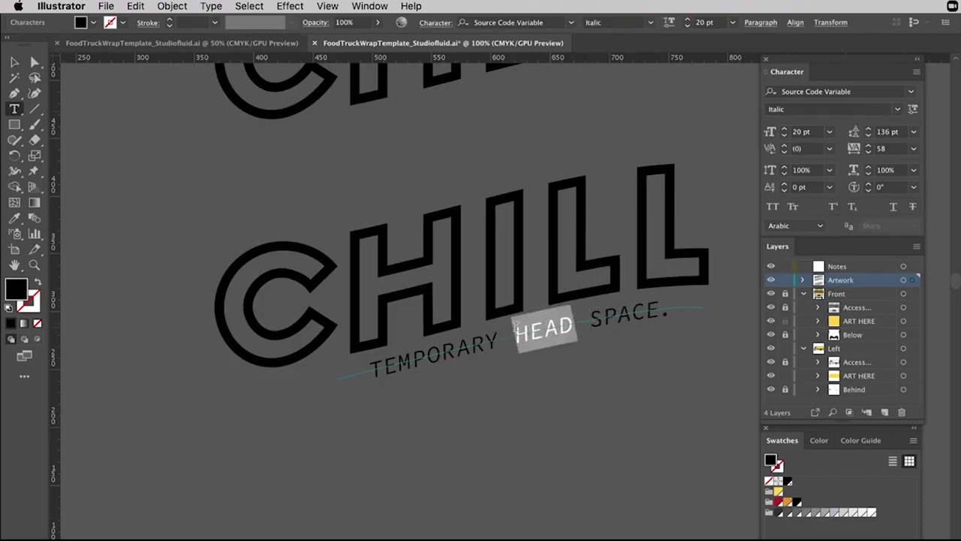
pyautogui.write('MIND')
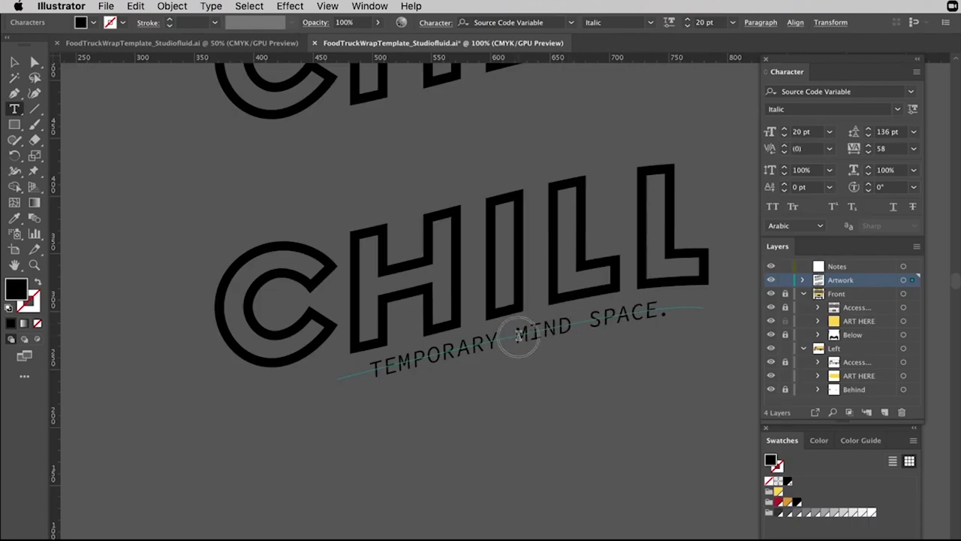
pyautogui.moveTo(518, 335); pyautogui.dragTo(575, 340)
pyautogui.write('HEAD')
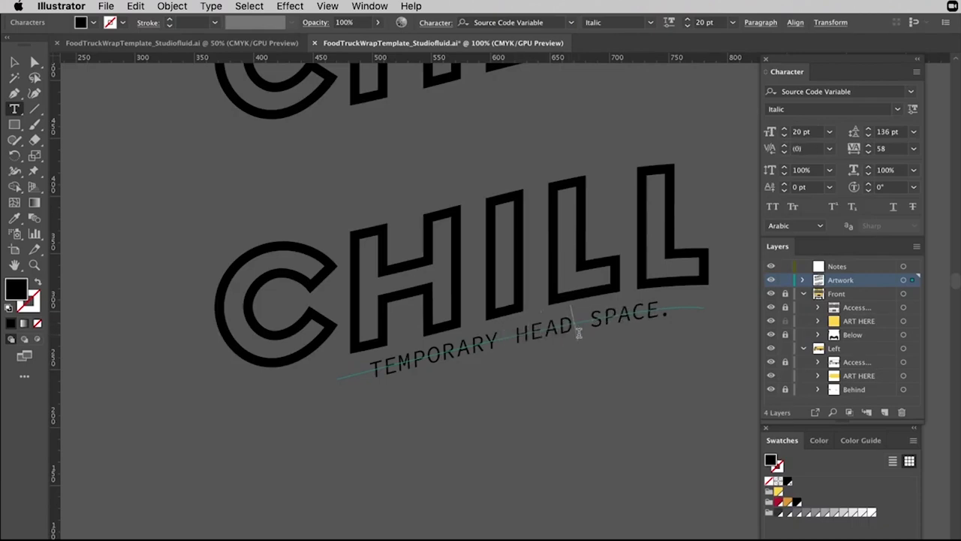
# Exit text editing, deselect the tagline, and pan around the artwork.
pyautogui.press('Escape')
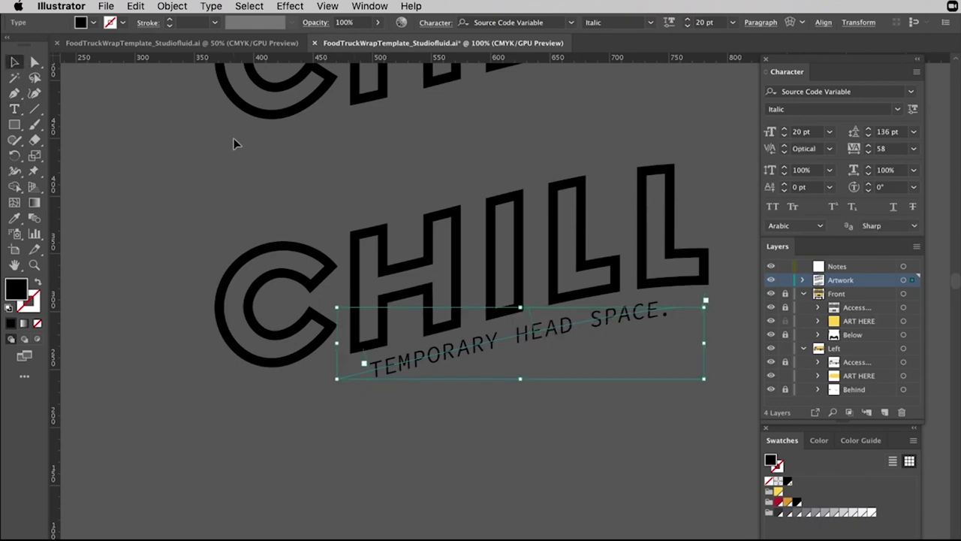
pyautogui.click(244, 121)
pyautogui.hscroll(3, 501, 147)
pyautogui.scroll(2, 500, 147)
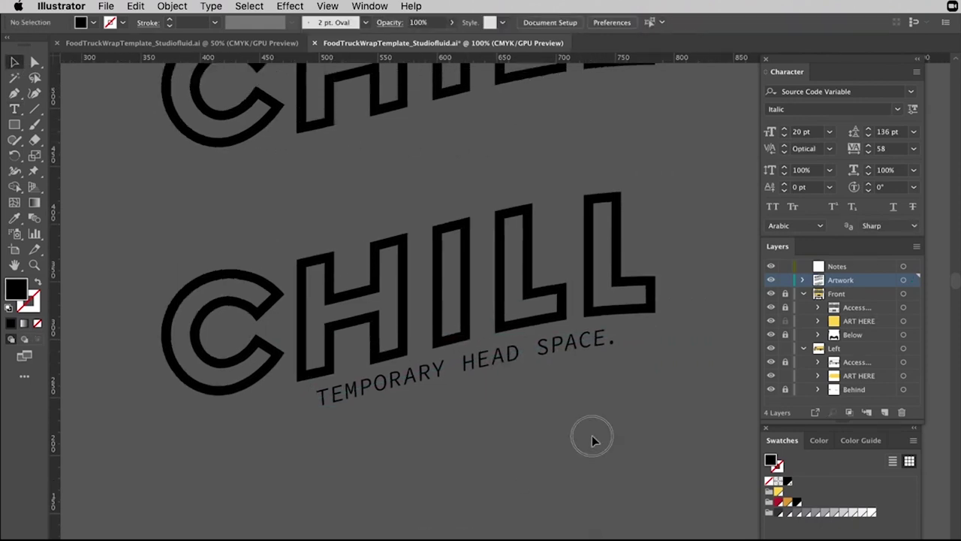
pyautogui.scroll(3, 592, 422)
pyautogui.hscroll(-3, 593, 422)
pyautogui.scroll(1, 593, 421)
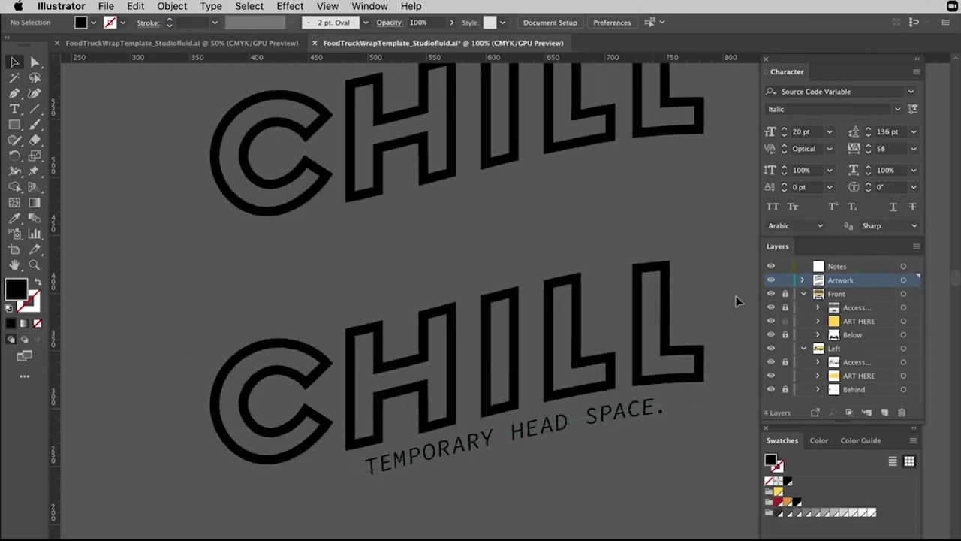
pyautogui.scroll(-2, 712, 270)
pyautogui.hscroll(3, 712, 270)
pyautogui.scroll(-1, 711, 270)
pyautogui.hscroll(-2, 711, 271)
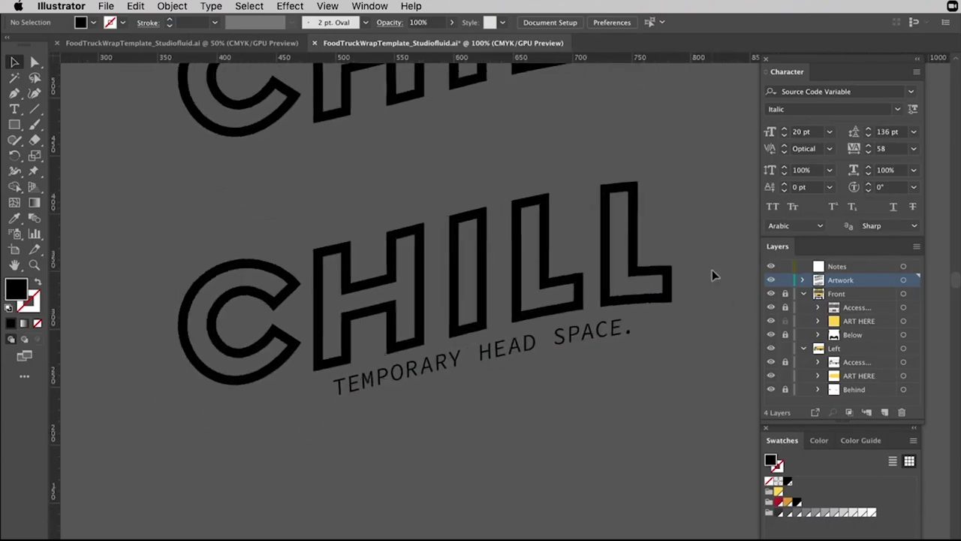
# Duplicate the CHILL logo and tagline, placing the copy below the original.
pyautogui.hotkey('ctrl', '-')
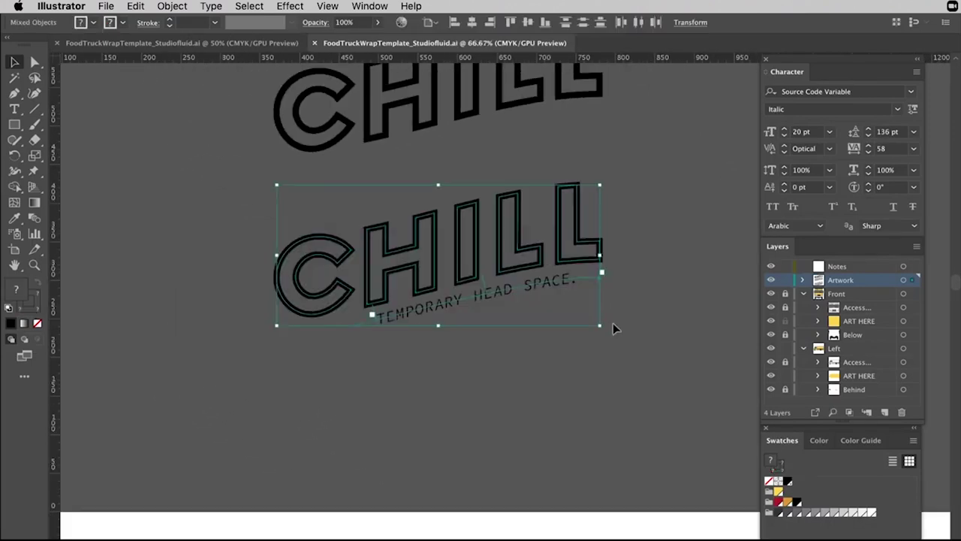
pyautogui.click(146, 396)
pyautogui.hotkey('ctrl', 'a')
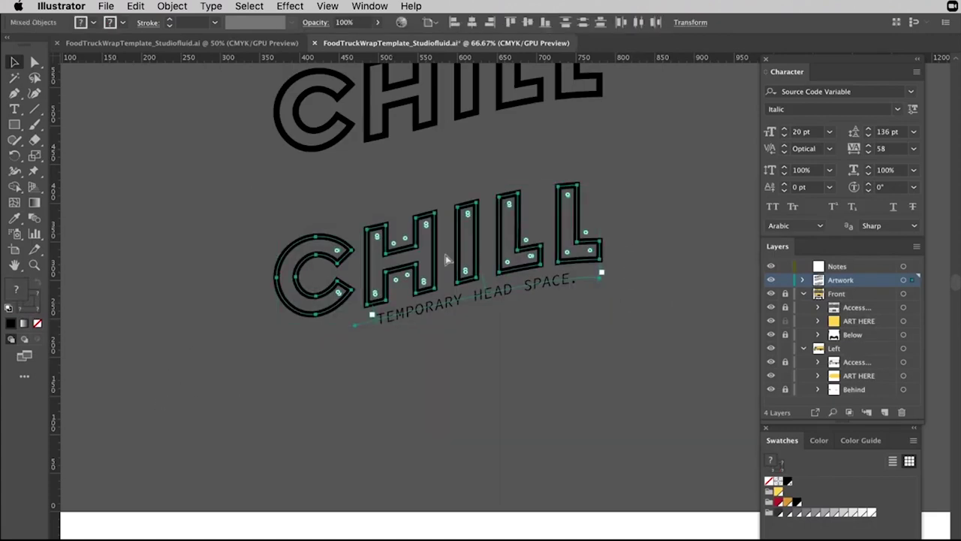
pyautogui.moveTo(446, 260); pyautogui.dragTo(439, 402)
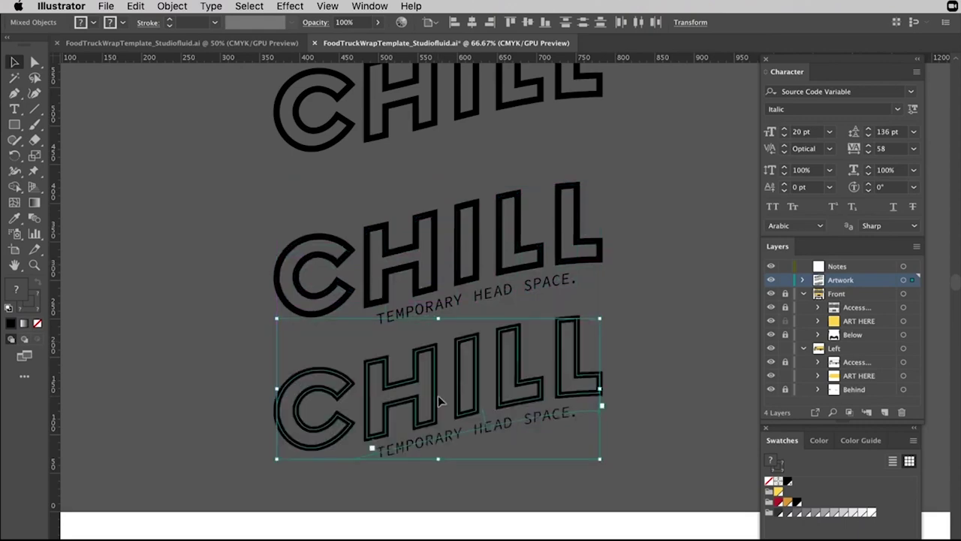
# Expand the copied logo's fill and stroke into plain outlined shapes.
pyautogui.click(172, 6)
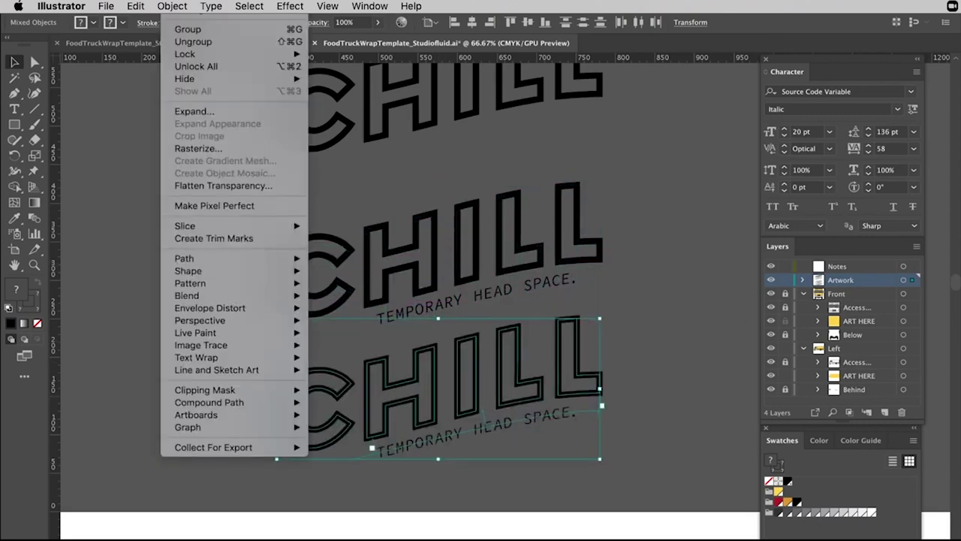
pyautogui.click(197, 111)
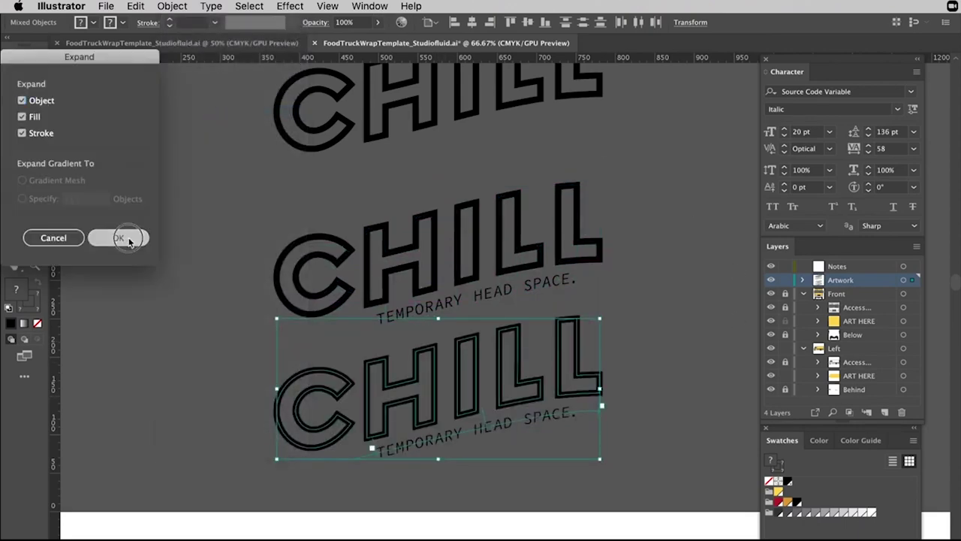
pyautogui.click(120, 238)
pyautogui.click(660, 304)
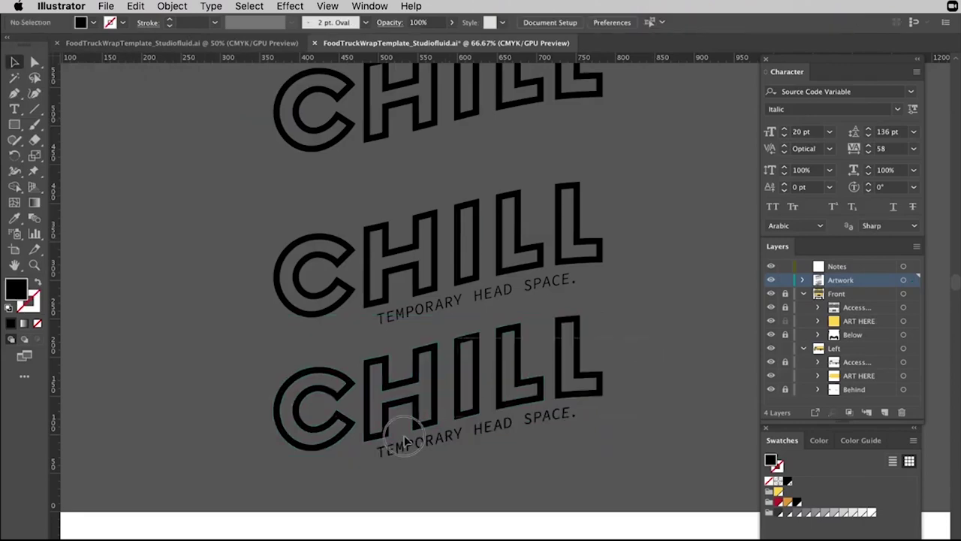
pyautogui.click(382, 449)
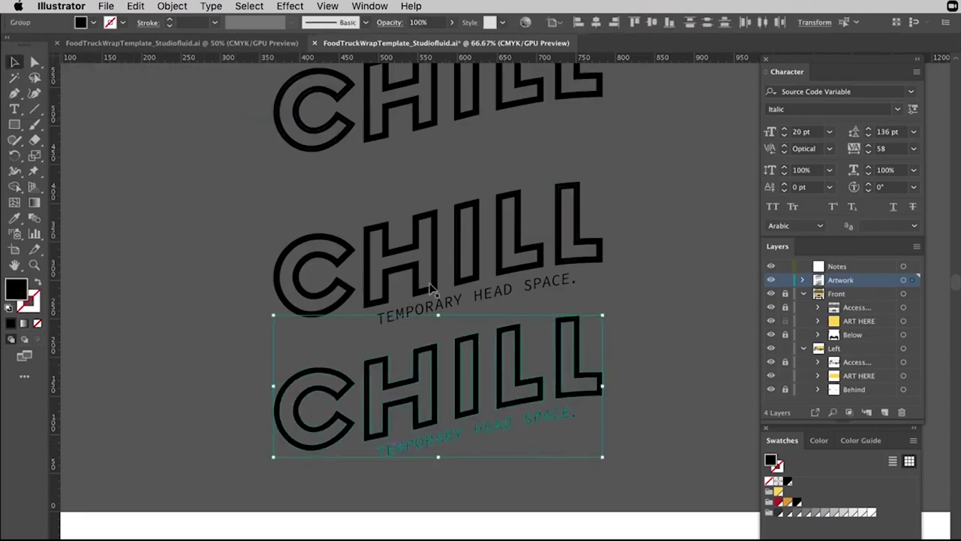
pyautogui.click(557, 228)
pyautogui.scroll(-1, 557, 228)
pyautogui.scroll(-5, 557, 228)
pyautogui.hscroll(-3, 557, 228)
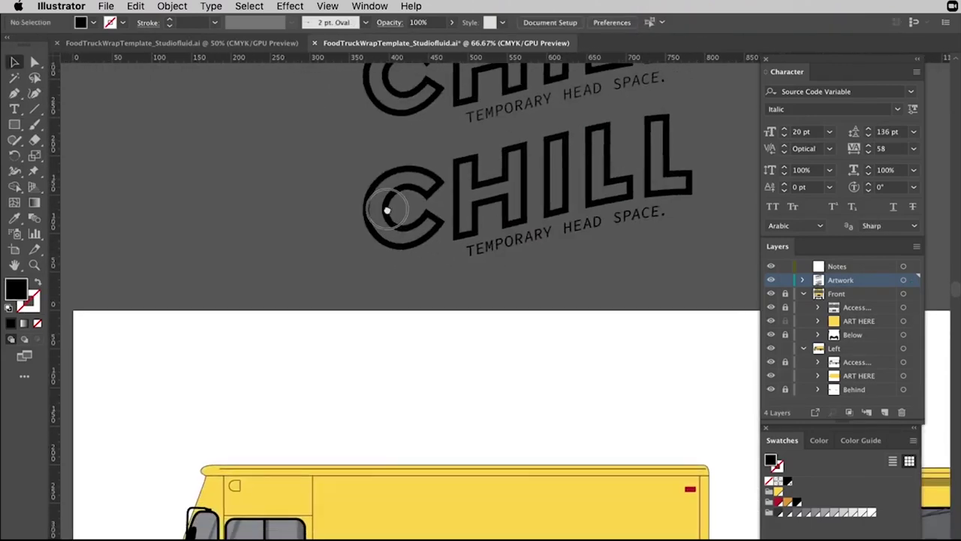
pyautogui.scroll(5, 386, 208)
pyautogui.hscroll(5, 386, 208)
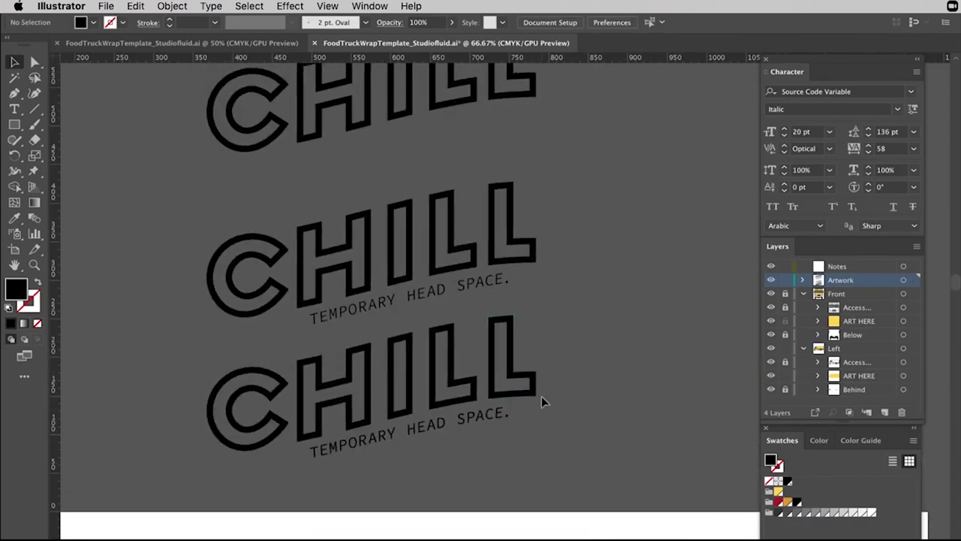
pyautogui.moveTo(584, 358); pyautogui.dragTo(271, 469)
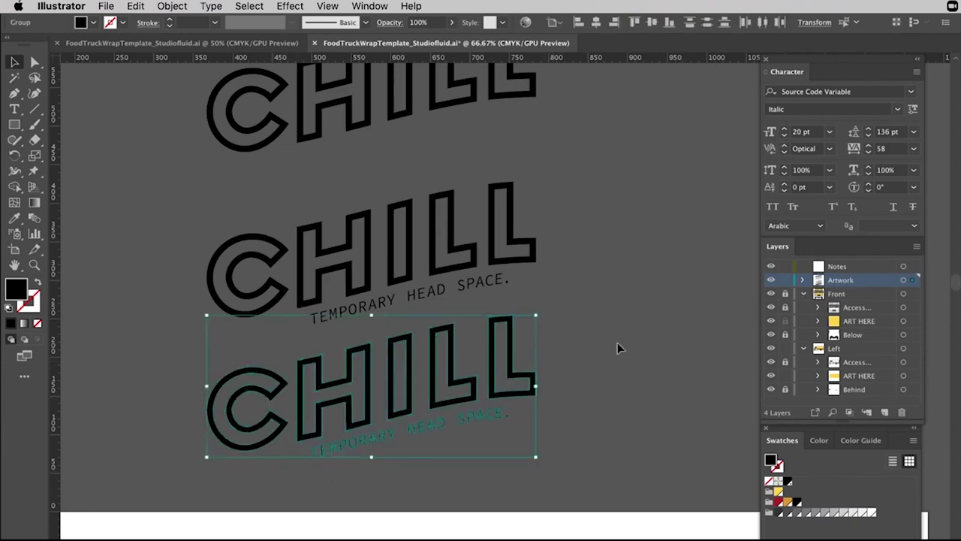
pyautogui.scroll(-10, 617, 343)
pyautogui.hscroll(-2, 617, 344)
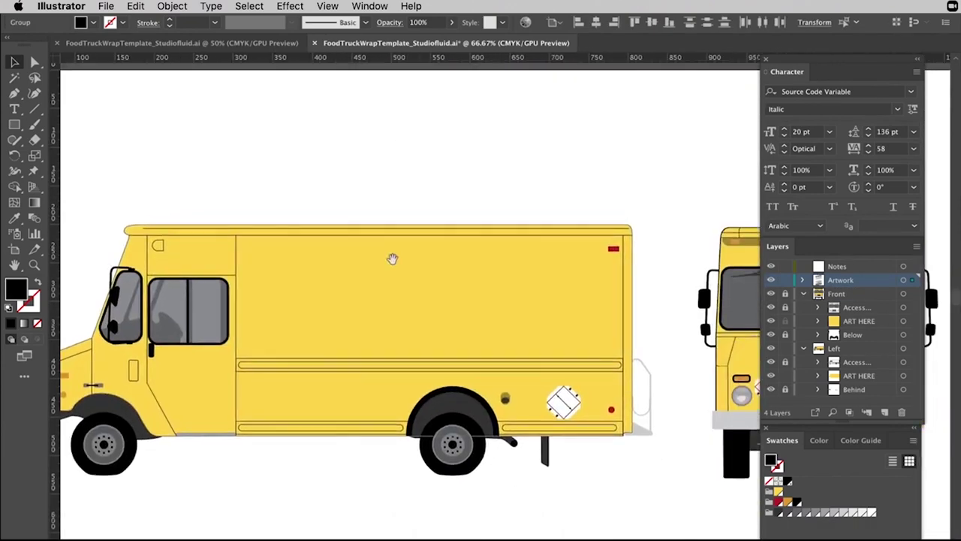
# Paste the CHILL logo into the Left > ART HERE sublayer, align it, and shift it about 94 px left.
pyautogui.click(382, 311)
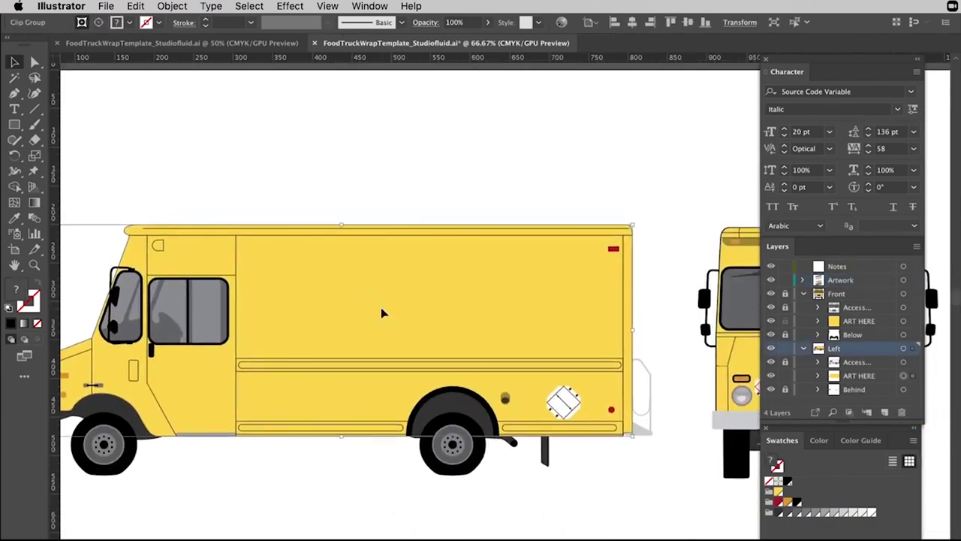
pyautogui.click(858, 375)
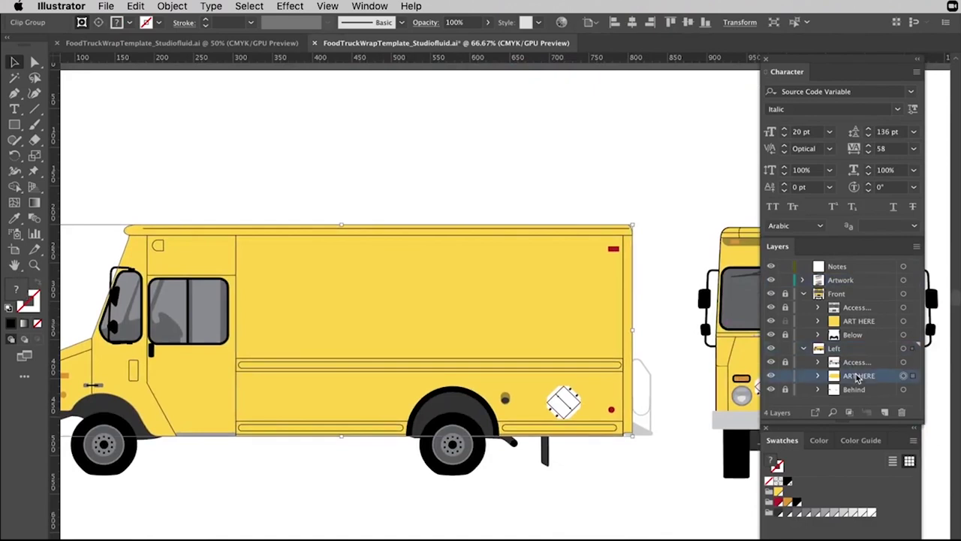
pyautogui.click(885, 411)
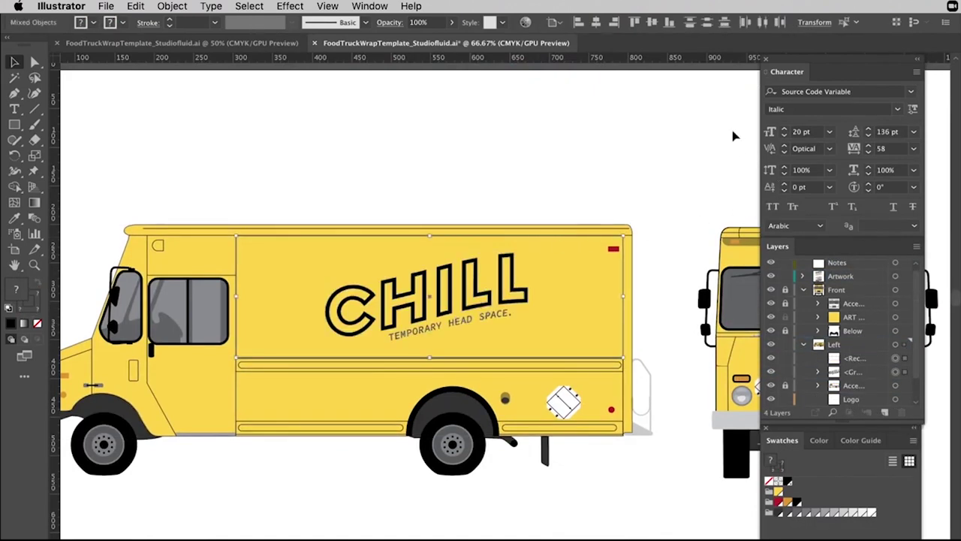
pyautogui.click(596, 22)
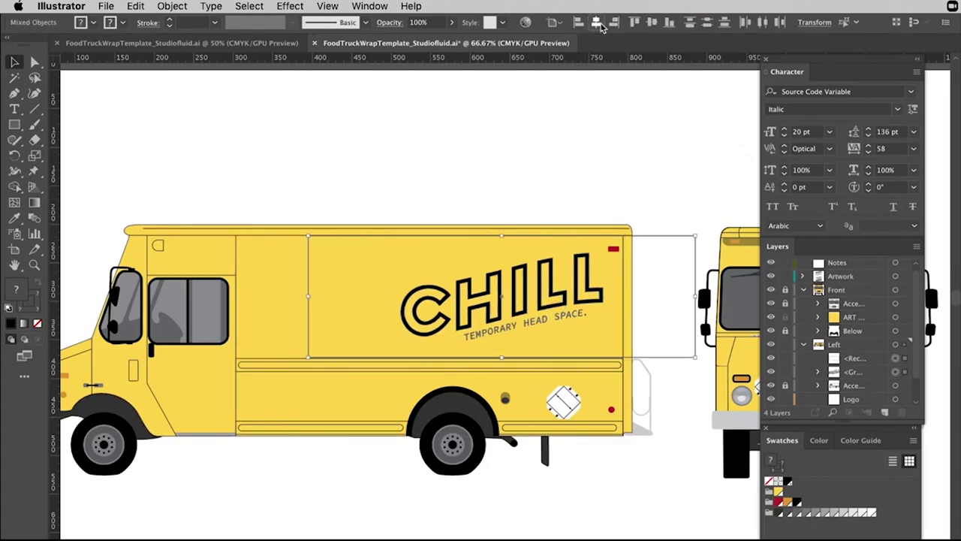
pyautogui.moveTo(639, 245); pyautogui.dragTo(565, 226)
pyautogui.click(601, 195)
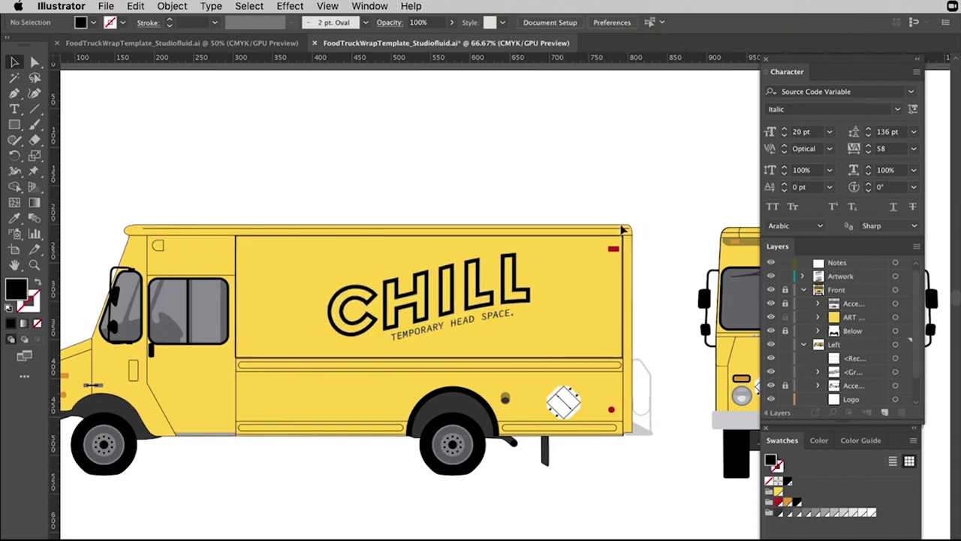
pyautogui.click(626, 263)
pyautogui.click(634, 259)
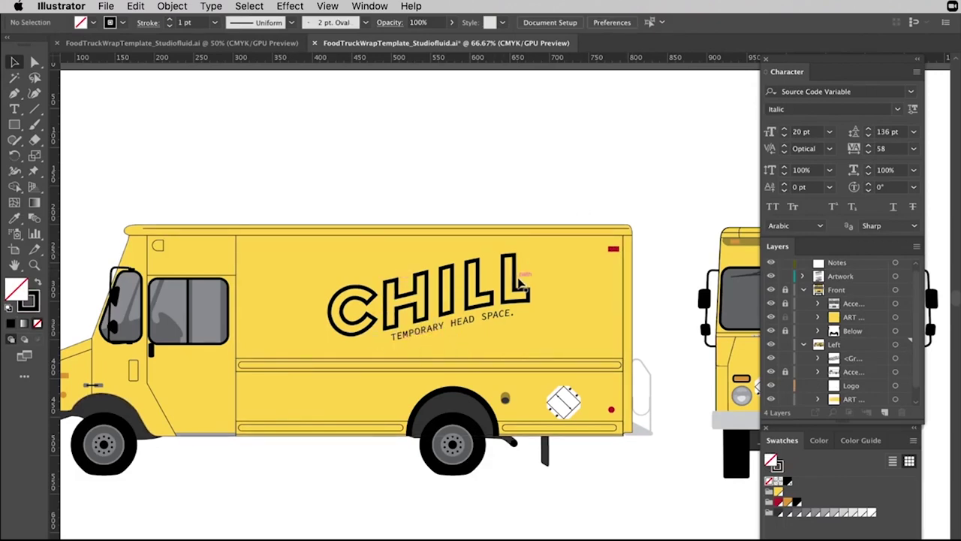
# Pan the canvas to bring the outlined CHILL logos on the pasteboard into view.
pyautogui.hscroll(10, 506, 283)
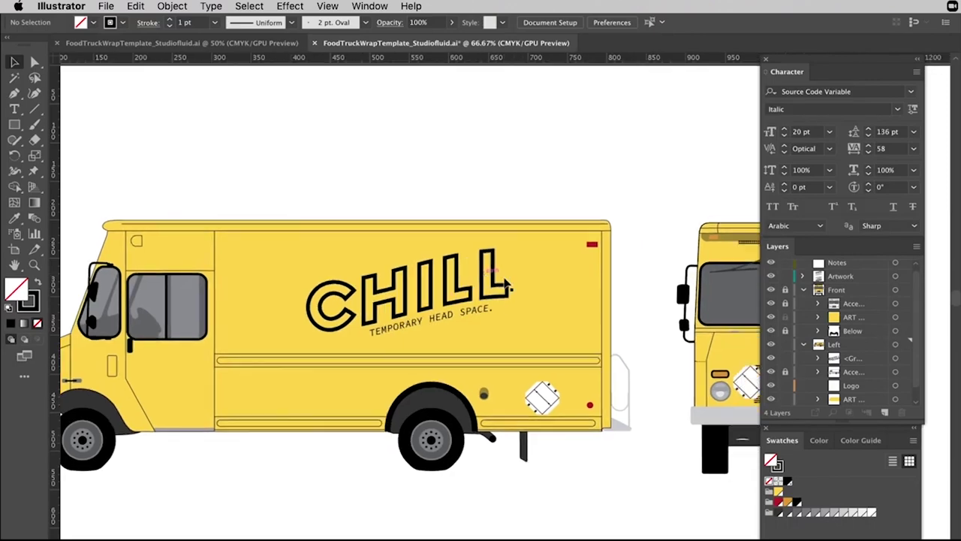
pyautogui.hscroll(1, 505, 283)
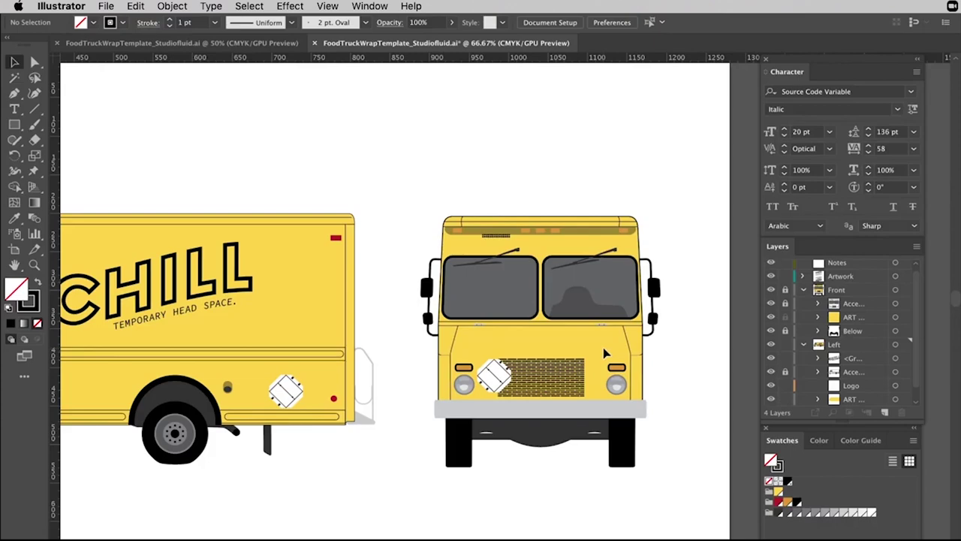
pyautogui.hscroll(-2, 605, 353)
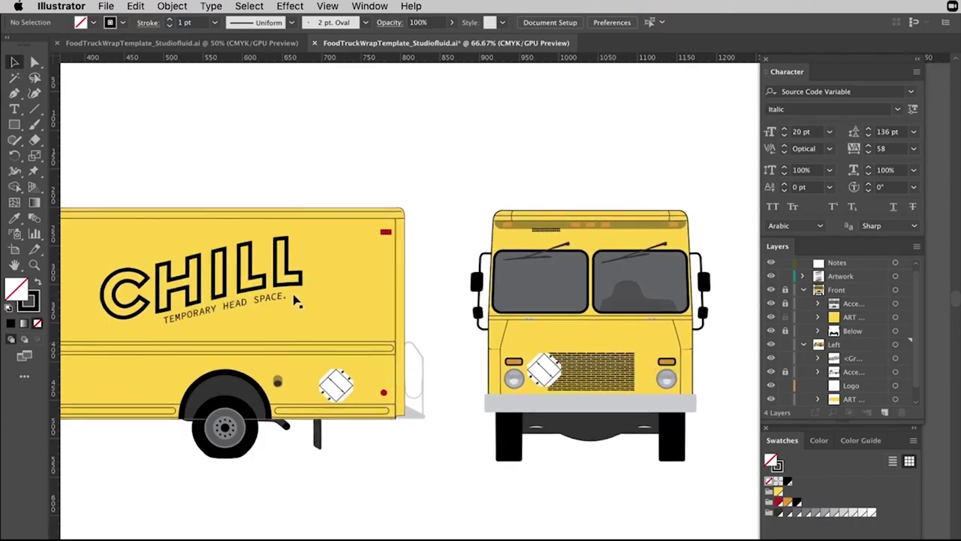
pyautogui.scroll(3, 248, 292)
pyautogui.scroll(-3, 415, 347)
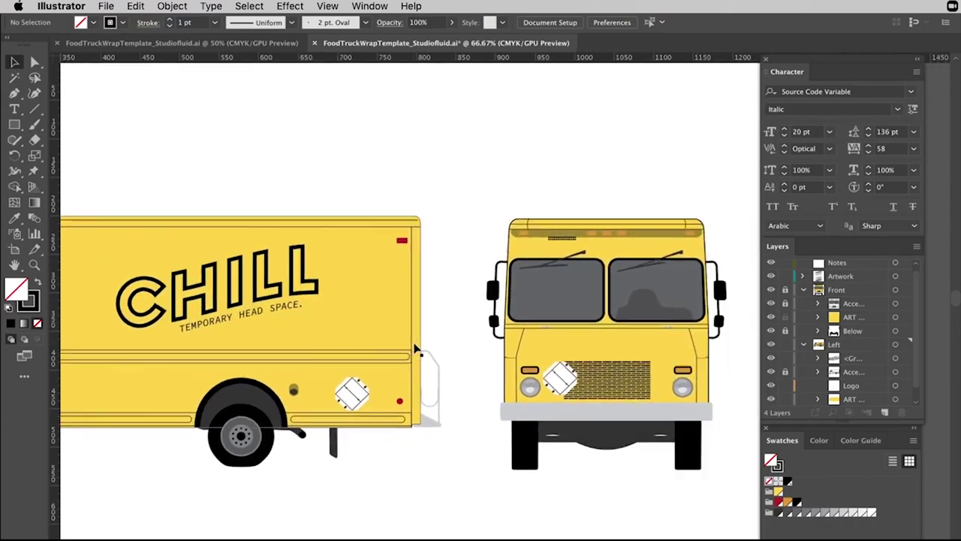
pyautogui.hscroll(1, 416, 347)
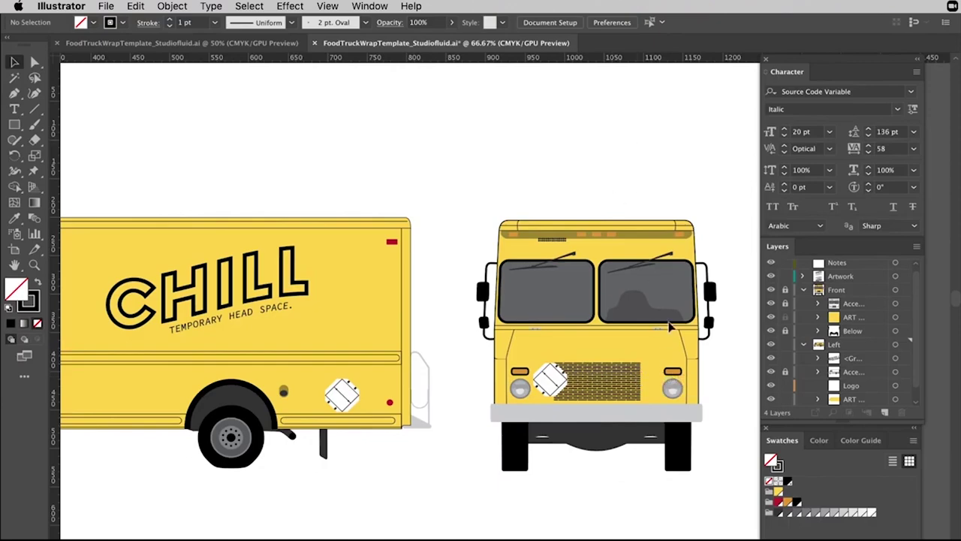
pyautogui.scroll(10, 569, 236)
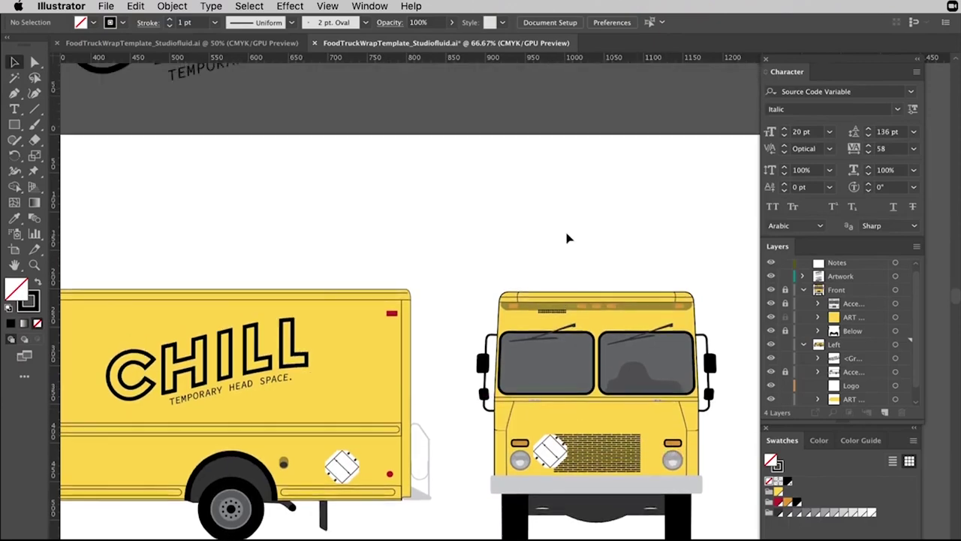
pyautogui.hscroll(-4, 548, 225)
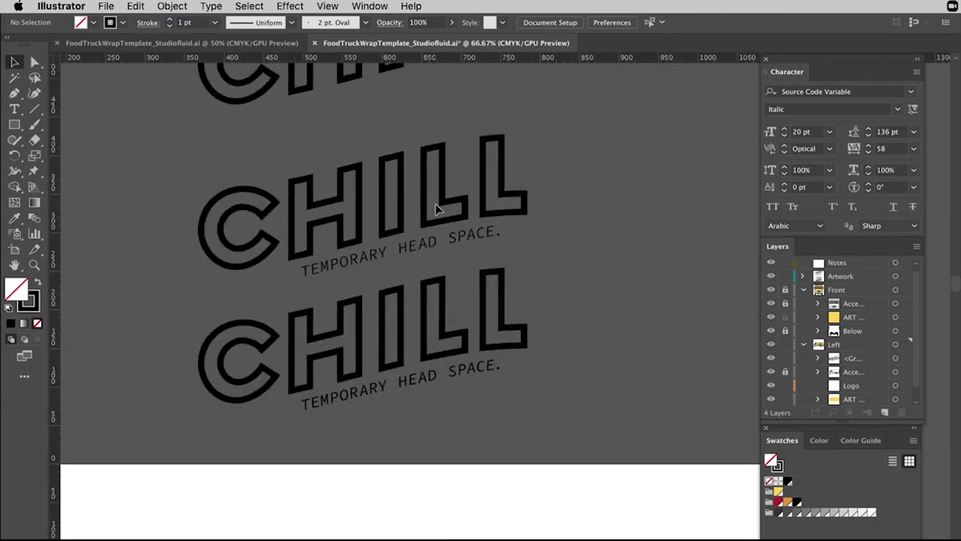
pyautogui.scroll(6, 435, 208)
# Change the filled CHILL's warp to Arc with 0% bend to flatten it.
pyautogui.scroll(1, 435, 208)
pyautogui.scroll(-3, 436, 208)
pyautogui.hscroll(-2, 436, 208)
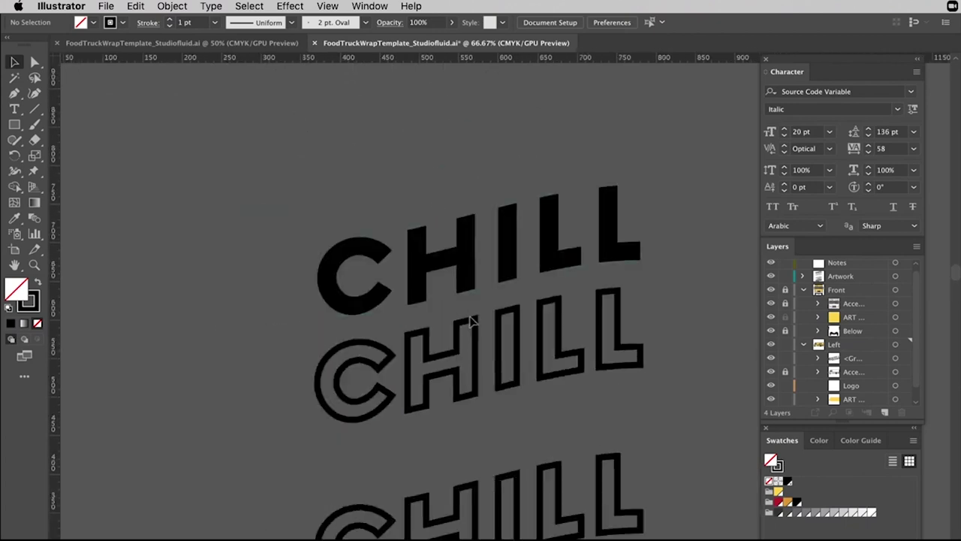
pyautogui.click(497, 336)
pyautogui.click(517, 233)
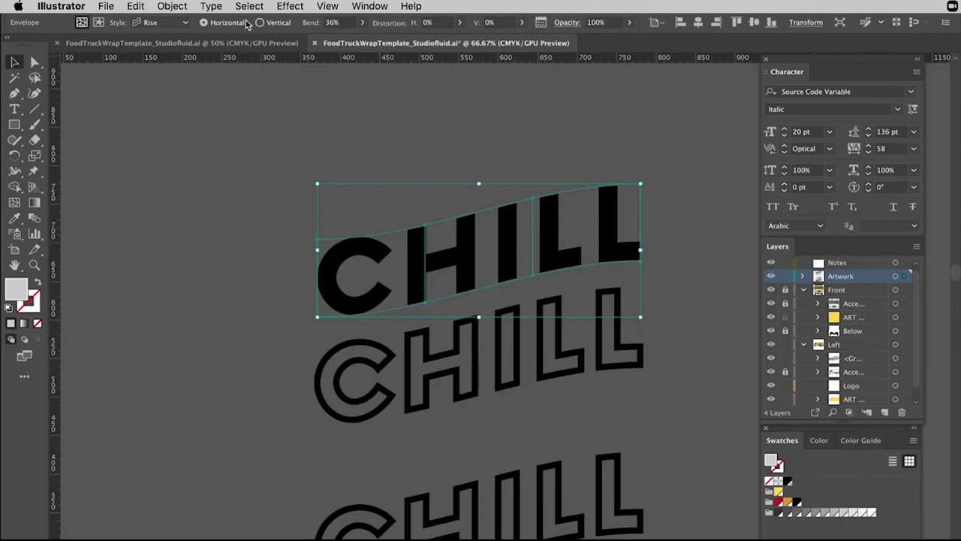
pyautogui.click(159, 22)
pyautogui.click(161, 38)
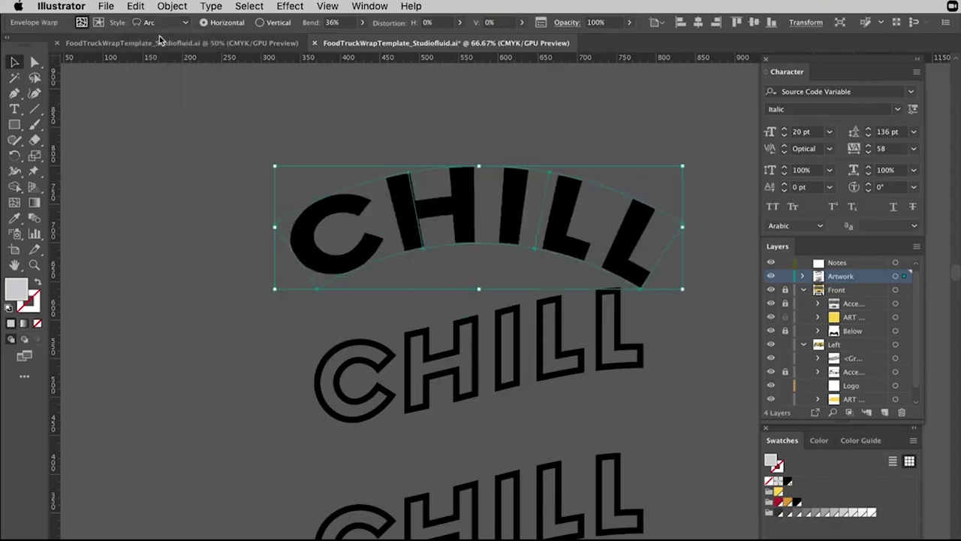
pyautogui.click(157, 23)
pyautogui.click(162, 36)
pyautogui.click(350, 24)
pyautogui.press('Tab')
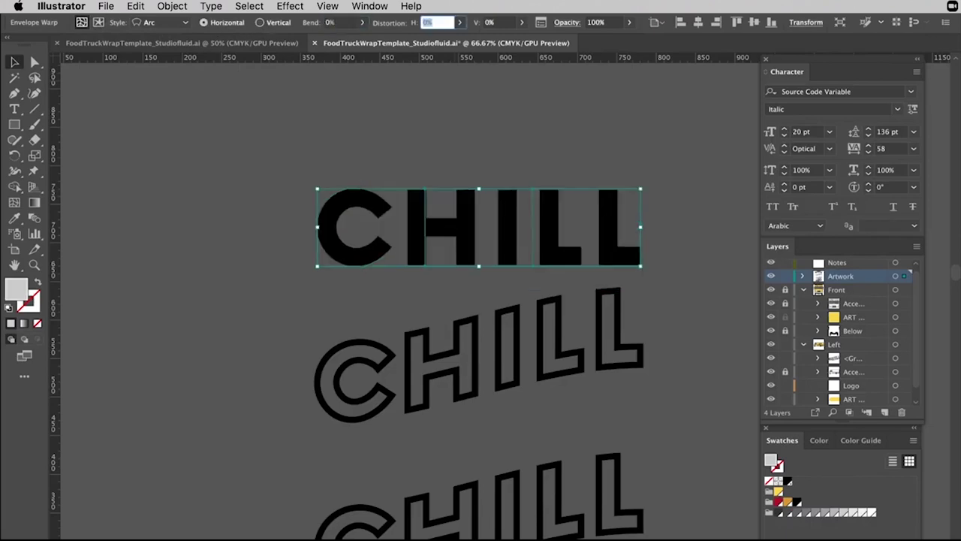
pyautogui.click(421, 180)
# Expand the flattened CHILL and try the outline style, then undo back to the Rise warp.
pyautogui.click(600, 239)
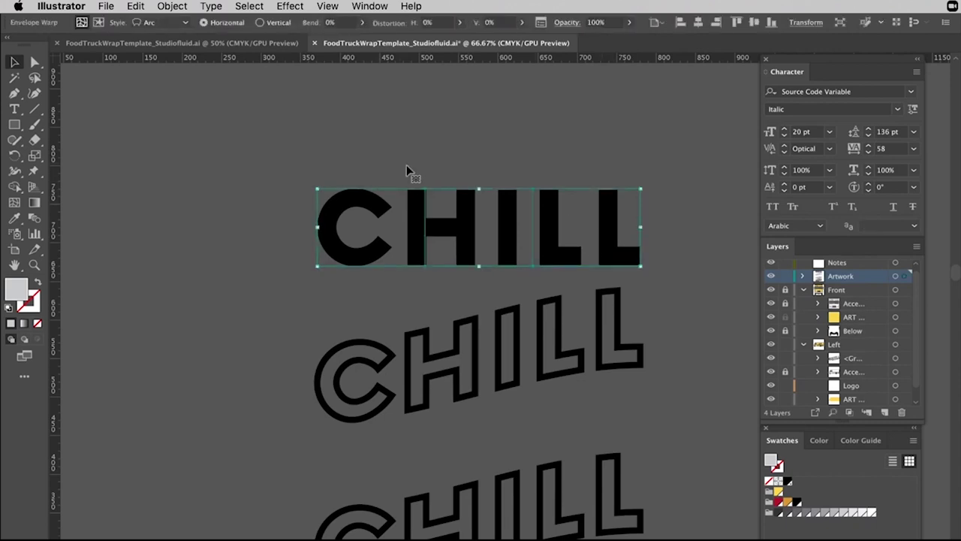
pyautogui.press('i')
pyautogui.click(11, 60)
pyautogui.click(172, 6)
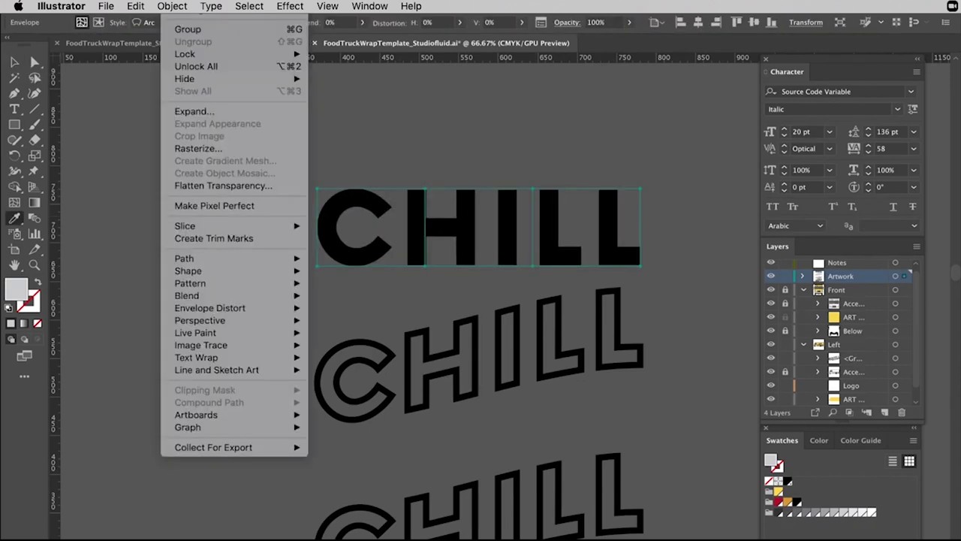
pyautogui.click(185, 111)
pyautogui.click(118, 236)
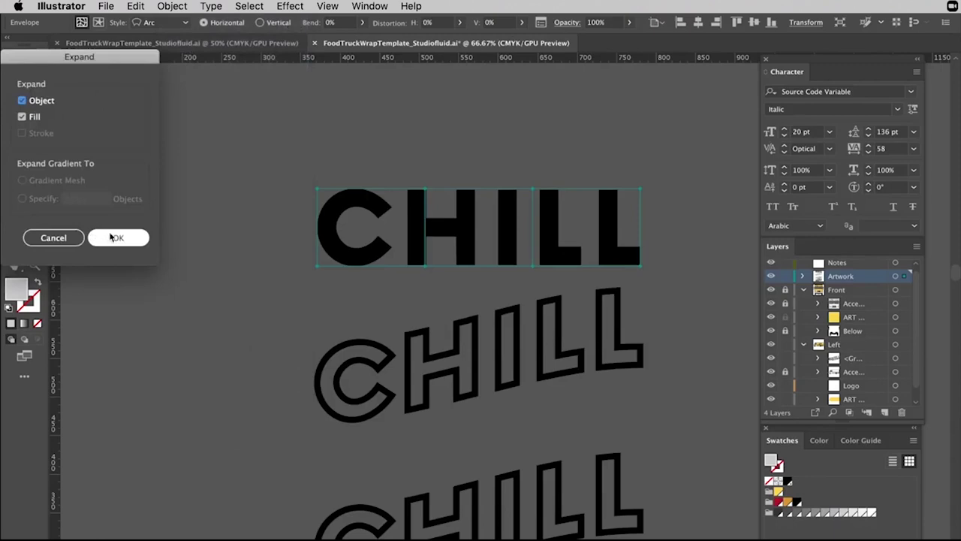
pyautogui.click(358, 339)
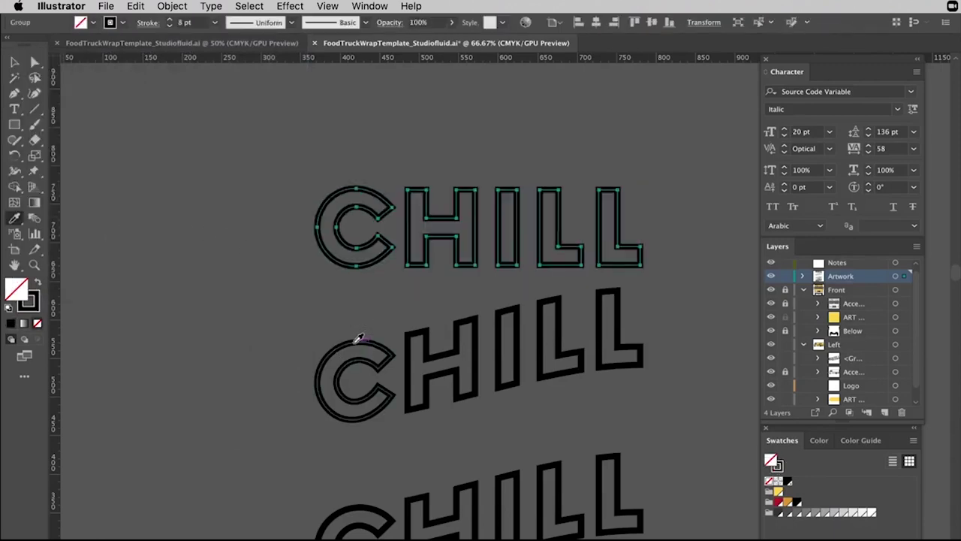
pyautogui.press('v')
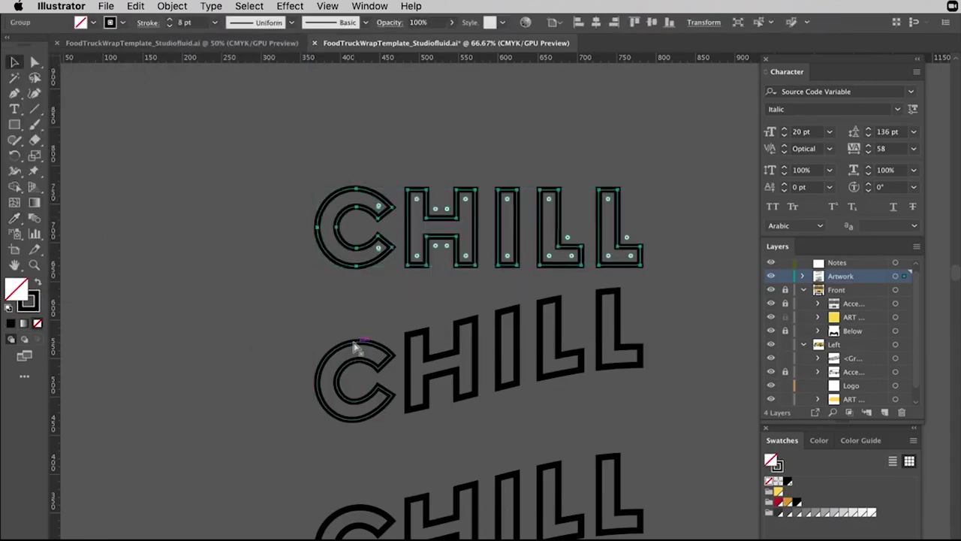
pyautogui.hotkey('ctrl', 'z')
pyautogui.hotkey('ctrl', 'z')
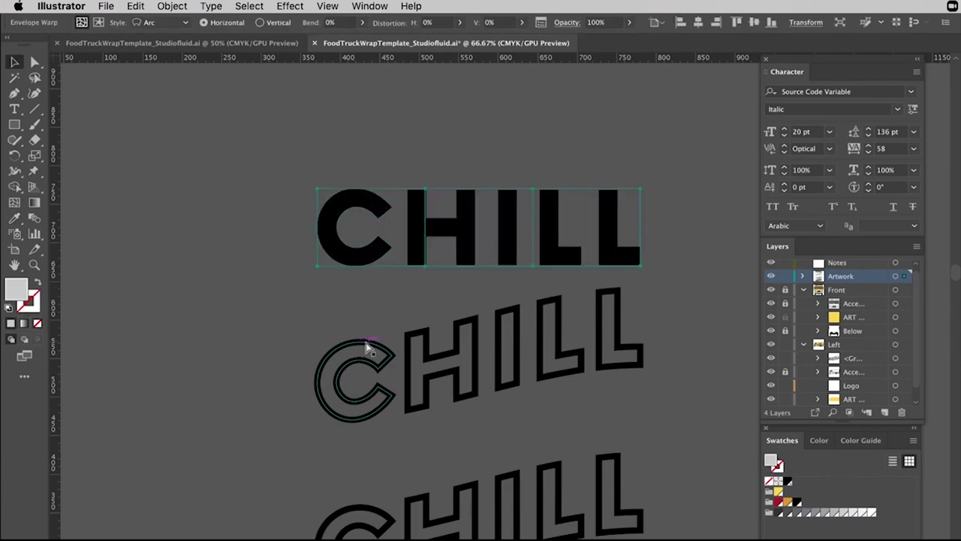
pyautogui.hotkey('ctrl', 'z')
pyautogui.hotkey('ctrl', 'z')
# Paste a flat, unwarped CHILL copy in 8 pt black outline beside the curved logos.
pyautogui.scroll(-5, 353, 247)
pyautogui.hscroll(5, 353, 246)
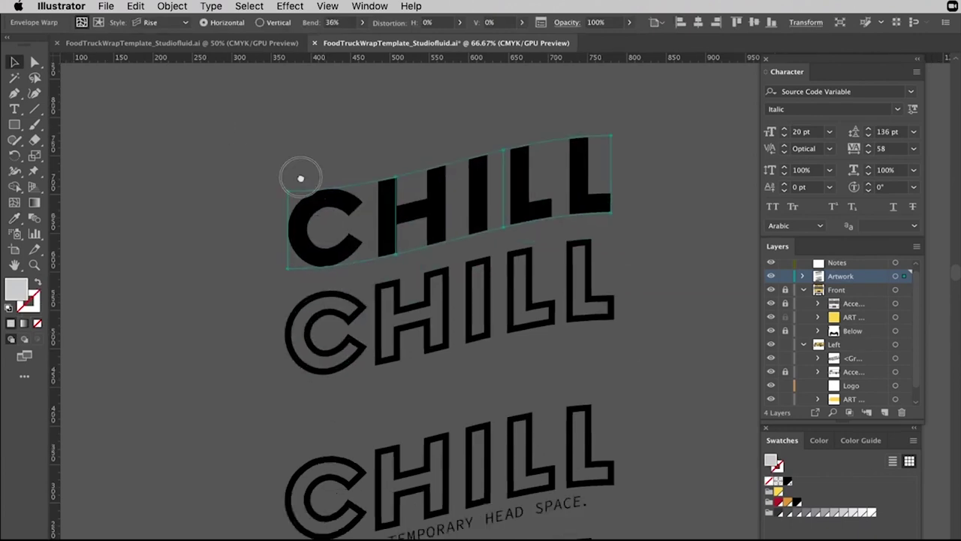
pyautogui.hotkey('ctrl', 'v')
# Paste the flat outlined CHILL over the truck front and scale it down.
pyautogui.moveTo(479, 287); pyautogui.dragTo(527, 192)
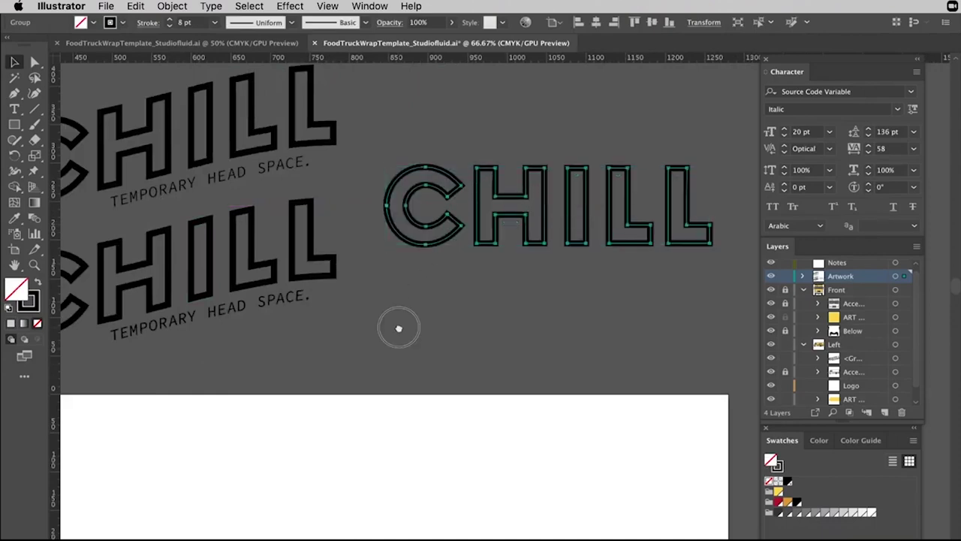
pyautogui.scroll(-5, 386, 326)
pyautogui.moveTo(386, 326); pyautogui.dragTo(330, 159)
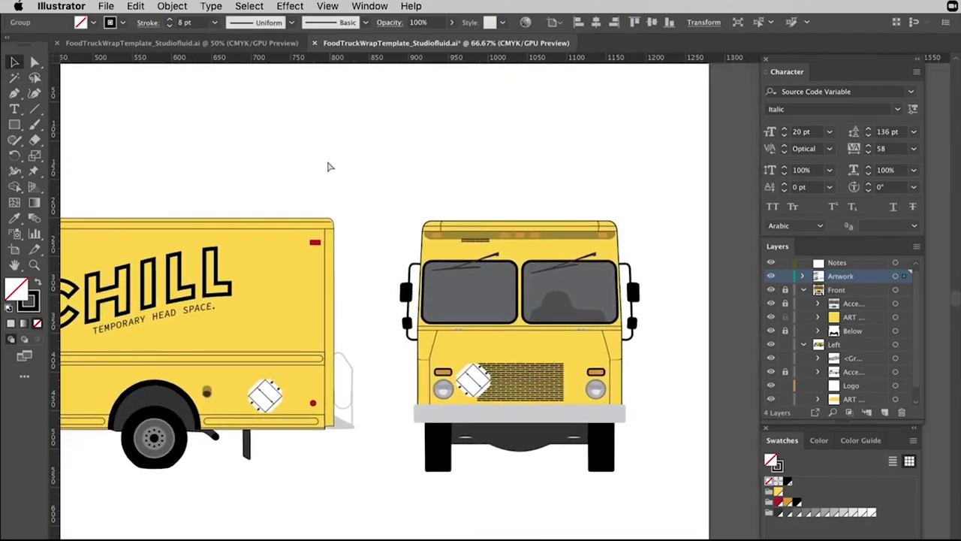
pyautogui.hotkey('ctrl', 'v')
pyautogui.moveTo(664, 262); pyautogui.dragTo(583, 292)
# Move CHILL onto the hood above the grille, shrink it slightly, and nudge it centred.
pyautogui.press('super+equal')
pyautogui.press('super+equal')
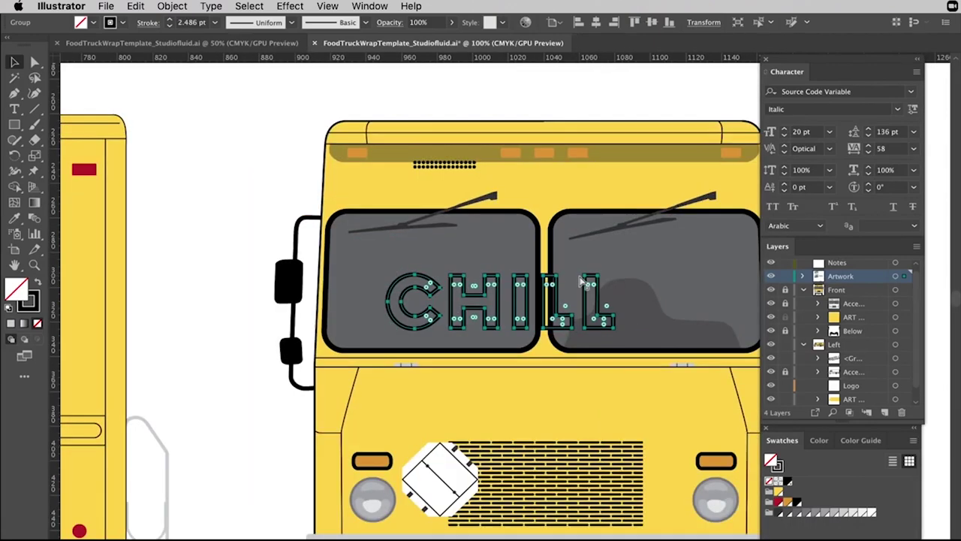
pyautogui.hscroll(3, 570, 308)
pyautogui.moveTo(526, 276); pyautogui.dragTo(557, 374)
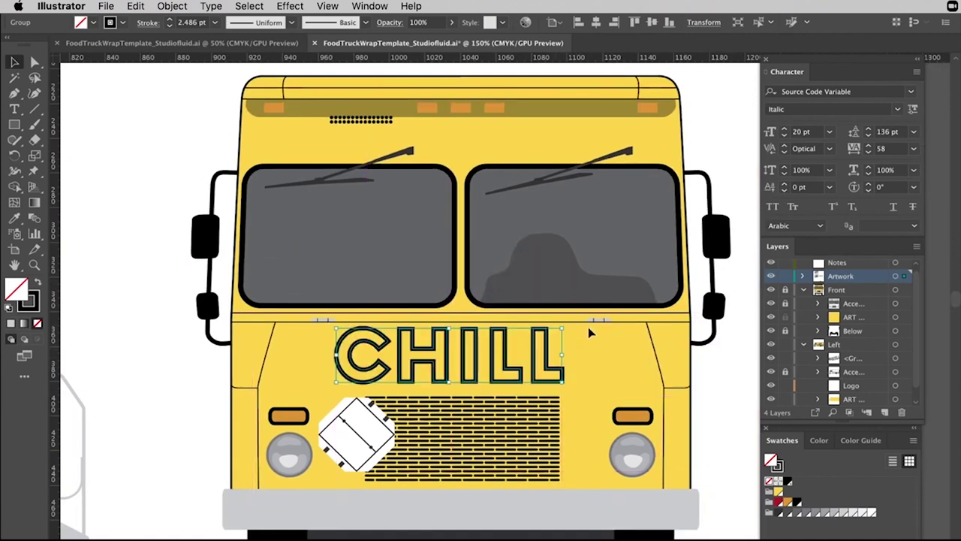
pyautogui.moveTo(565, 328); pyautogui.dragTo(547, 332)
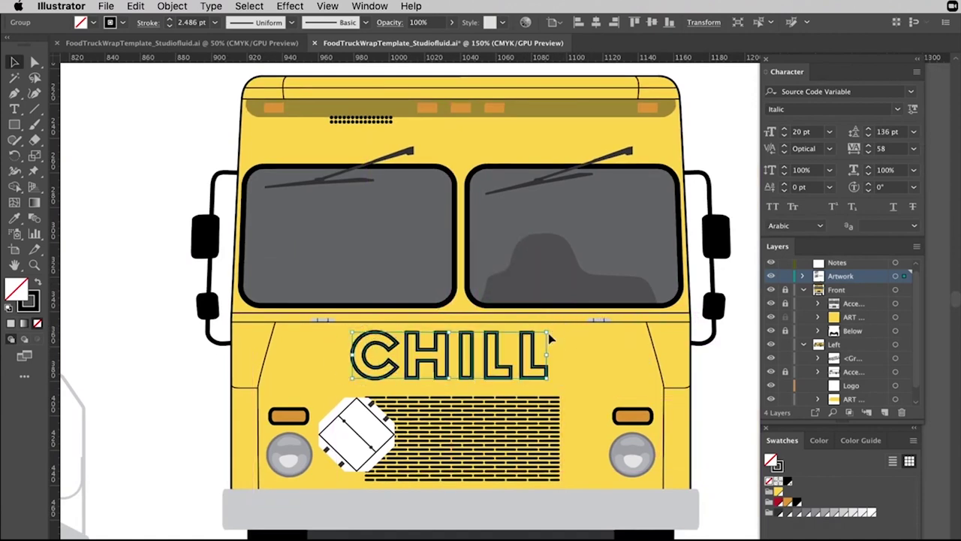
pyautogui.press('Down')
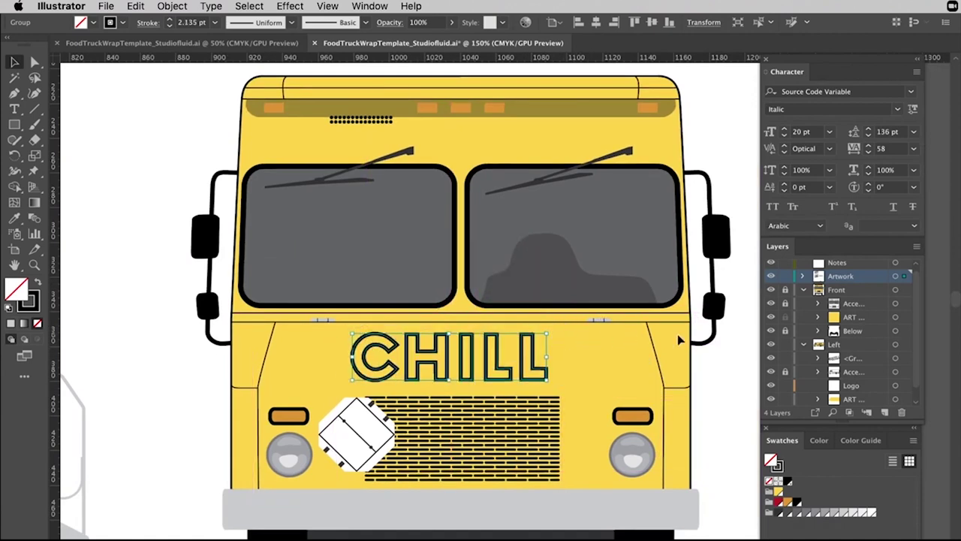
pyautogui.moveTo(547, 333); pyautogui.dragTo(541, 334)
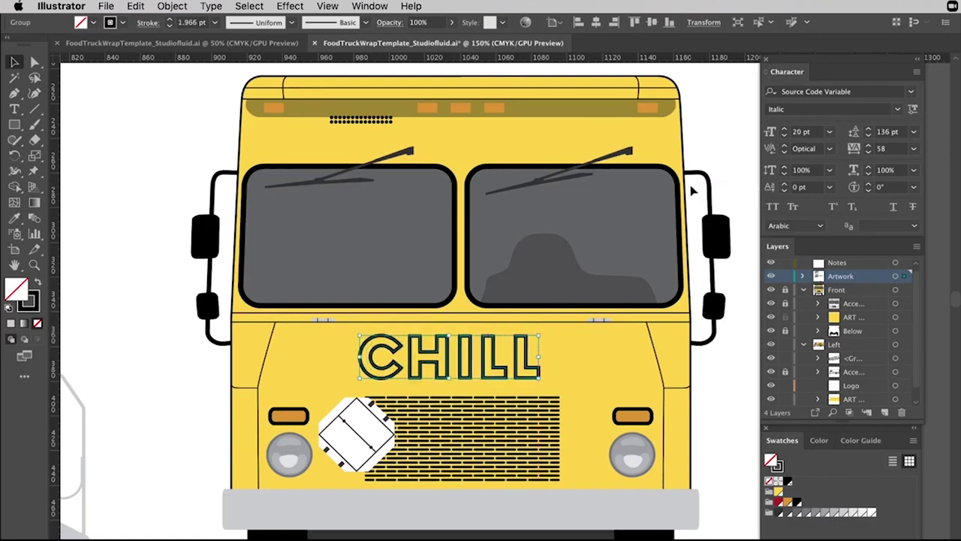
pyautogui.press('Right')
pyautogui.press('Right')
pyautogui.press('Right')
pyautogui.press('Right')
pyautogui.press('Right')
pyautogui.press('Right')
pyautogui.press('Right')
pyautogui.press('Right')
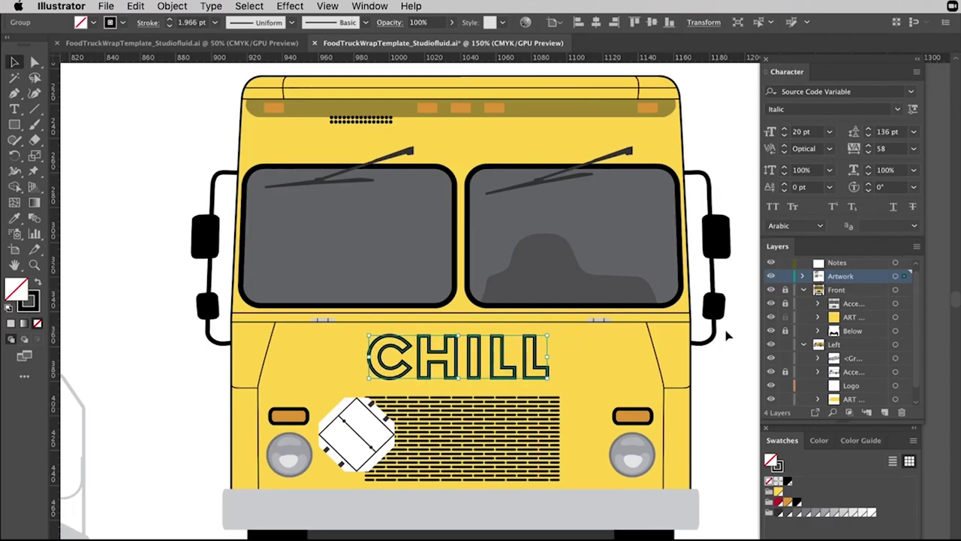
pyautogui.click(705, 428)
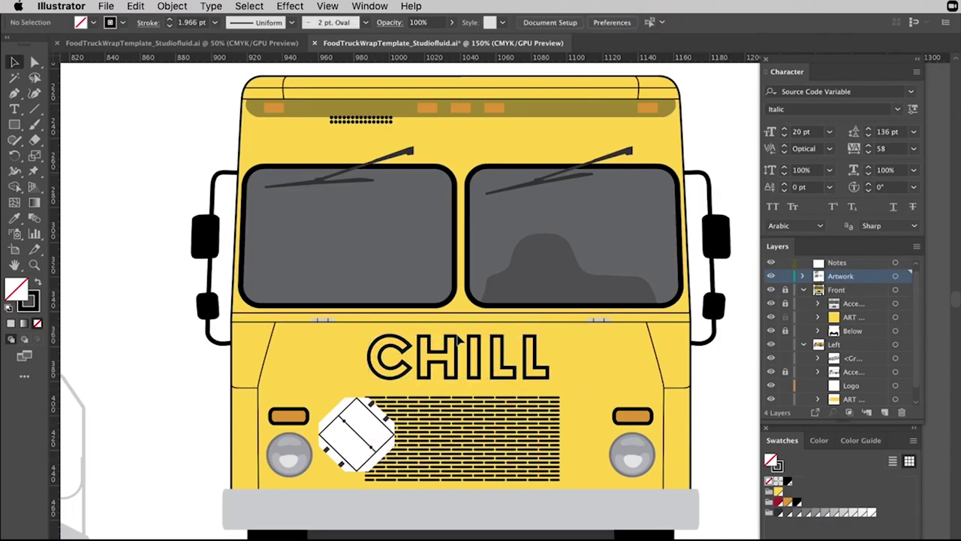
pyautogui.click(540, 368)
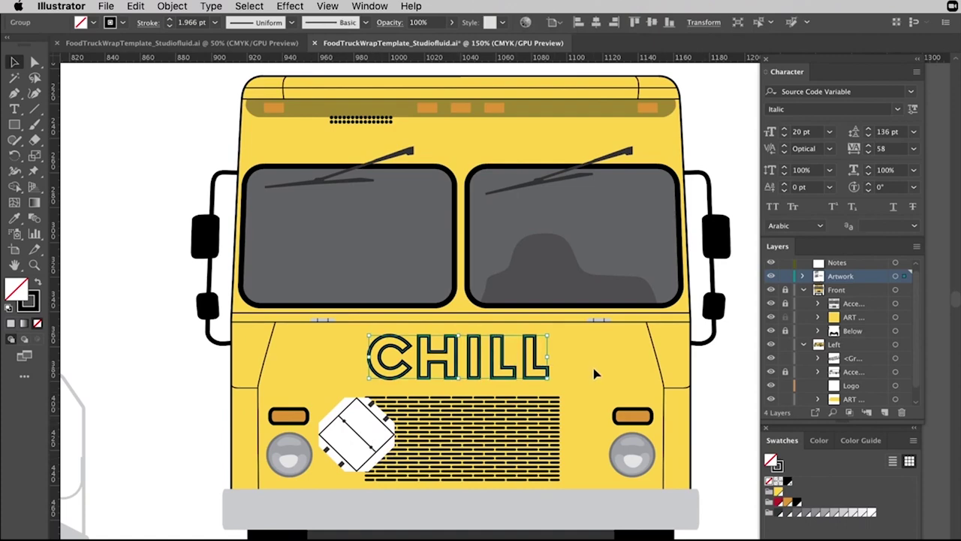
pyautogui.press('Down')
pyautogui.click(722, 395)
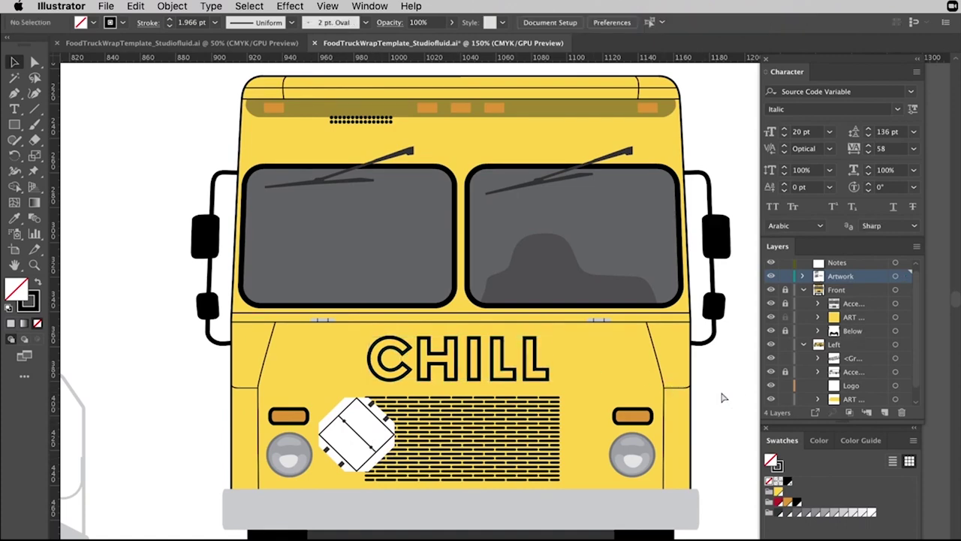
pyautogui.press('super+minus')
pyautogui.press('super+minus')
pyautogui.press('super+minus')
# Create a KERNING text object above the CHILL logos and enlarge it to about 155 pt.
pyautogui.hscroll(-5, 720, 398)
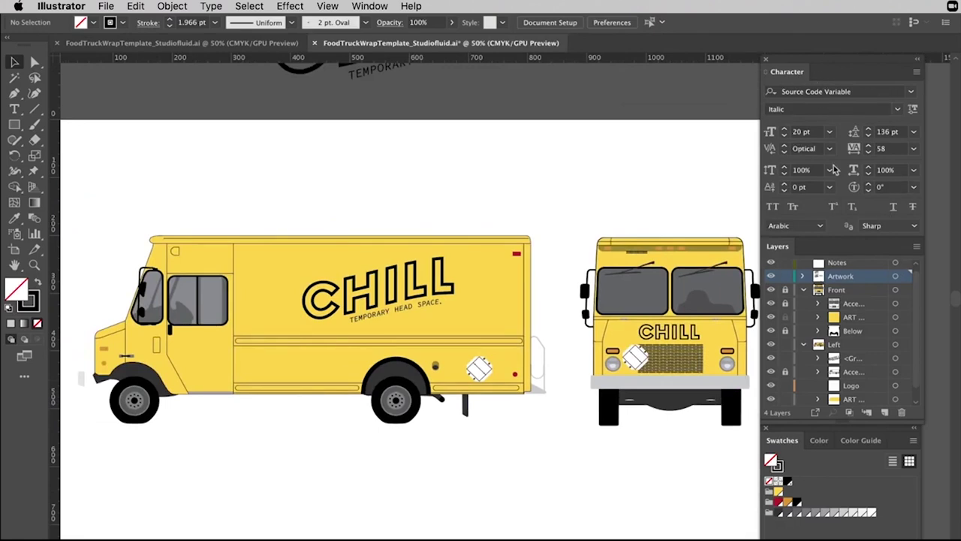
pyautogui.click(22, 110)
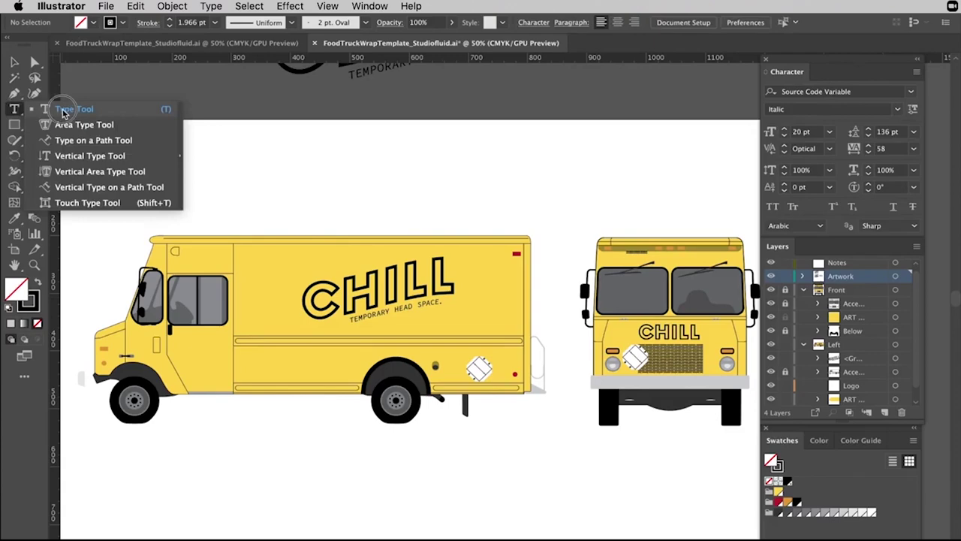
pyautogui.click(13, 60)
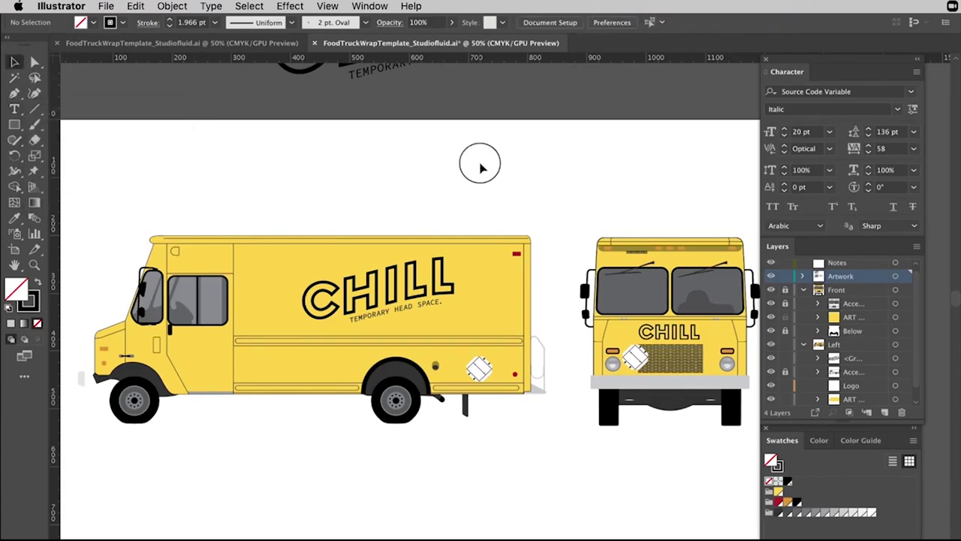
pyautogui.moveTo(515, 148); pyautogui.dragTo(476, 360)
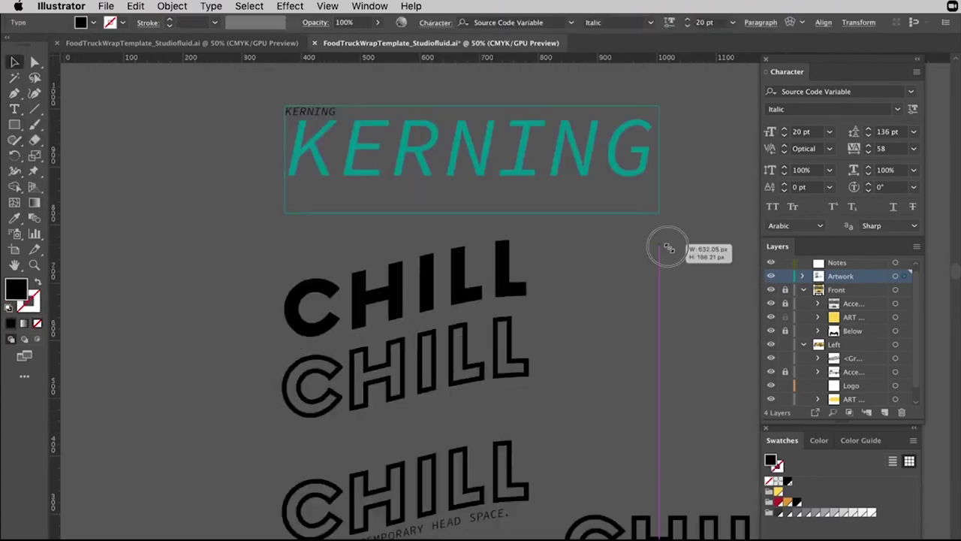
pyautogui.moveTo(668, 248); pyautogui.dragTo(684, 249)
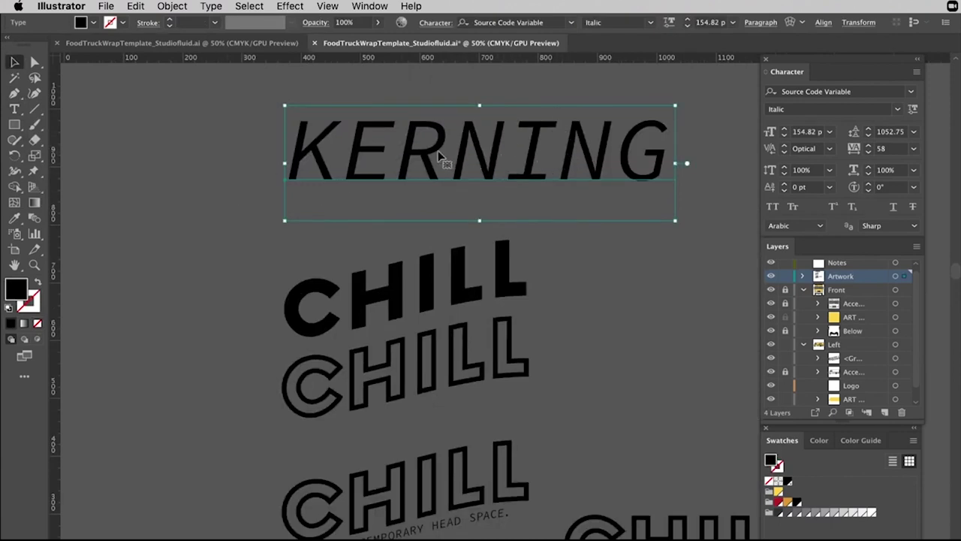
# Try shifting the R in KERNING below the baseline with the Touch Type tool, then undo it.
pyautogui.moveTo(16, 110); pyautogui.dragTo(94, 203)
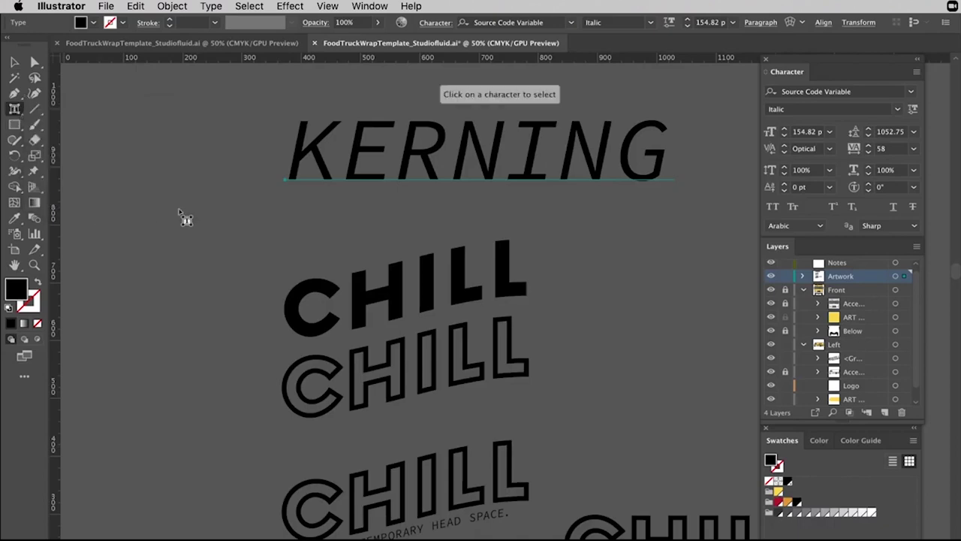
pyautogui.click(427, 158)
pyautogui.moveTo(427, 158); pyautogui.dragTo(473, 164)
pyautogui.press('super+z')
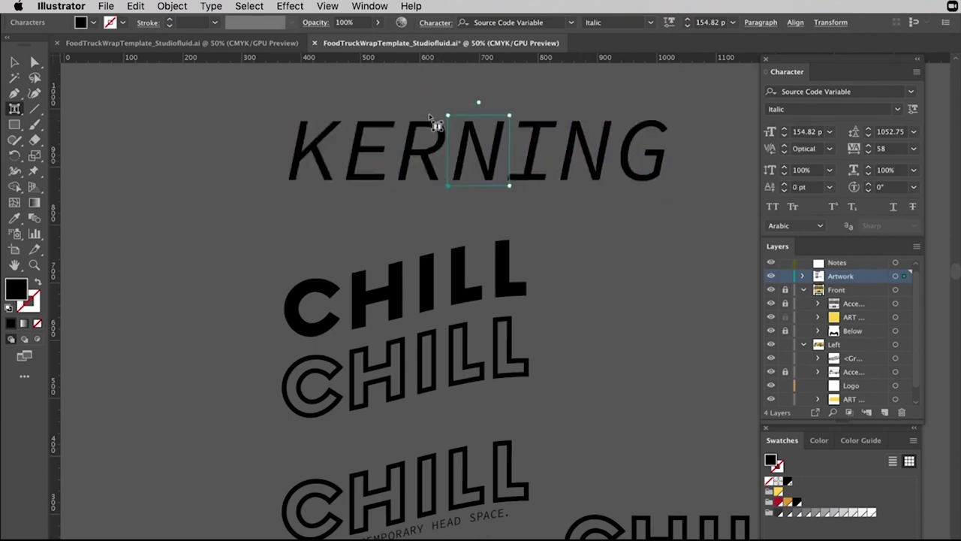
# Select the KERNING sample text object and delete it.
pyautogui.click(15, 108)
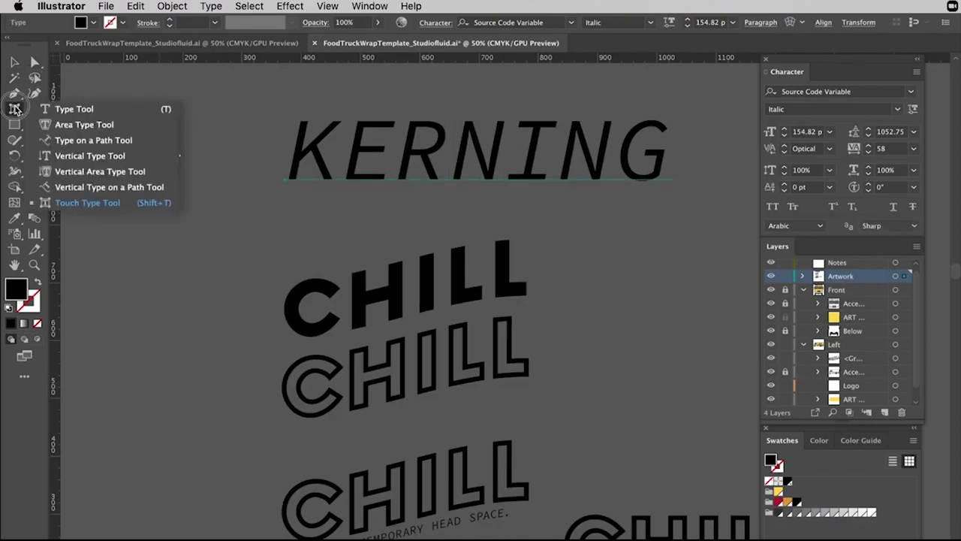
pyautogui.click(60, 203)
pyautogui.press('Escape')
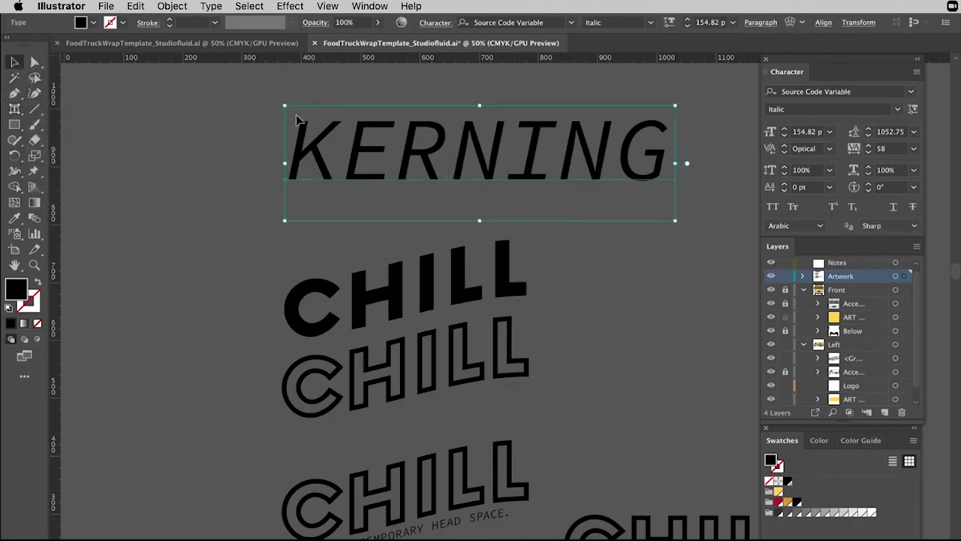
pyautogui.press('Delete')
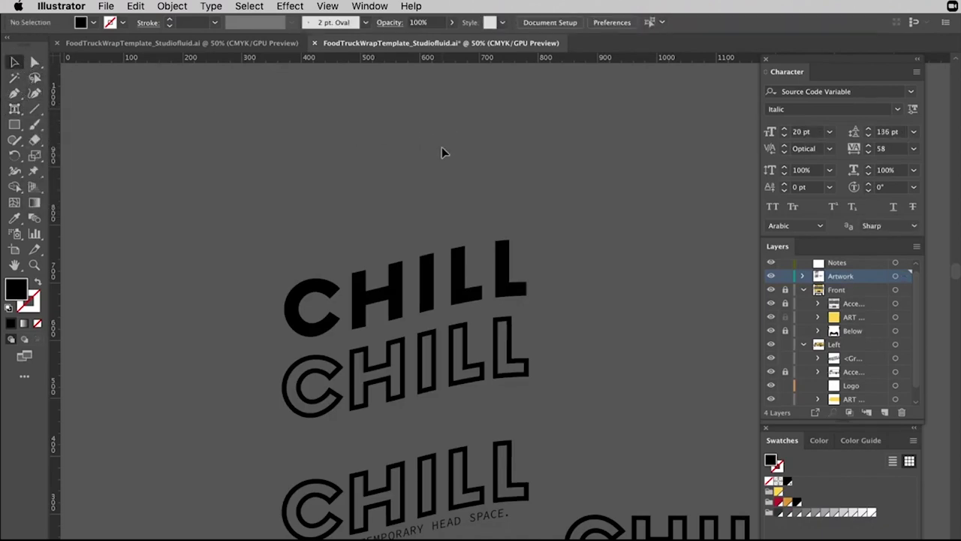
# Pan to frame the truck's side with its full CHILL logo and empty space below.
pyautogui.scroll(-10, 442, 152)
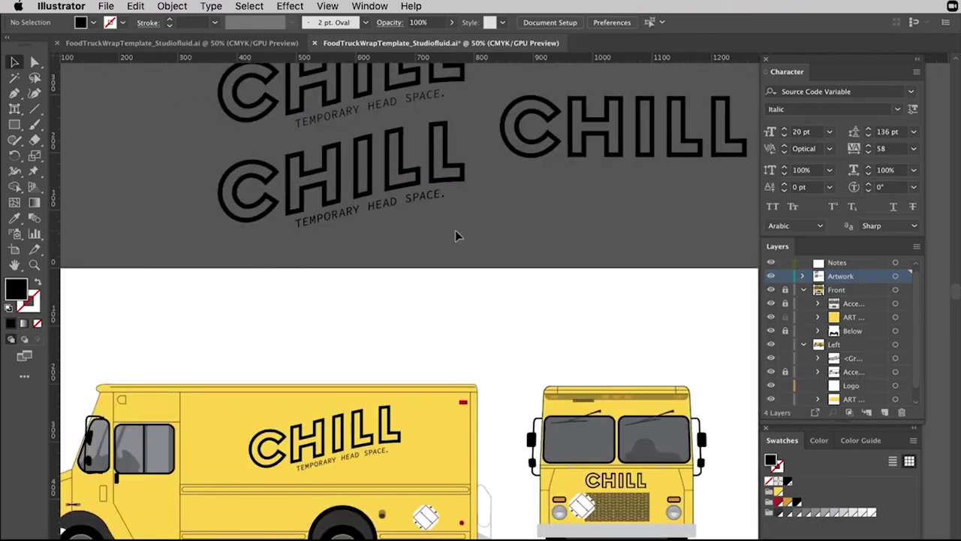
pyautogui.scroll(-5, 455, 235)
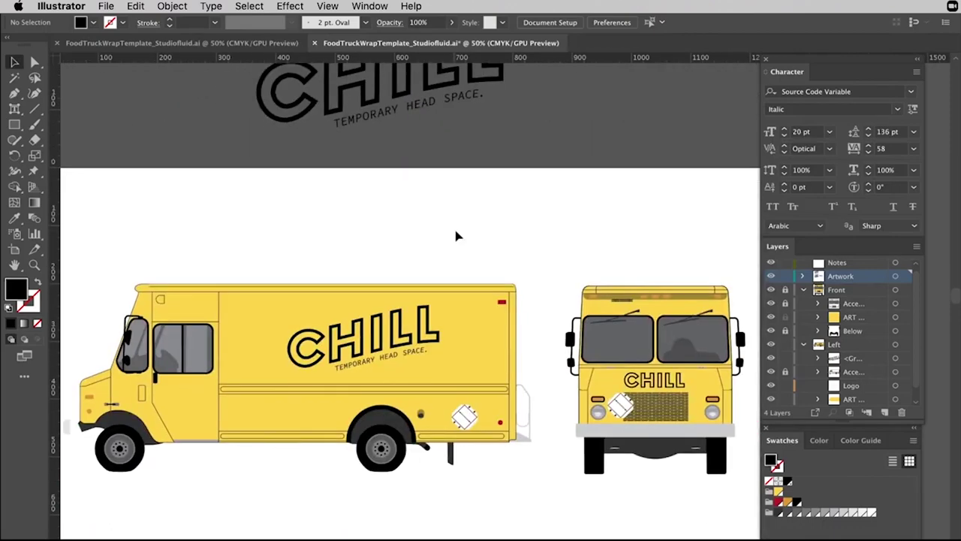
pyautogui.scroll(5, 456, 237)
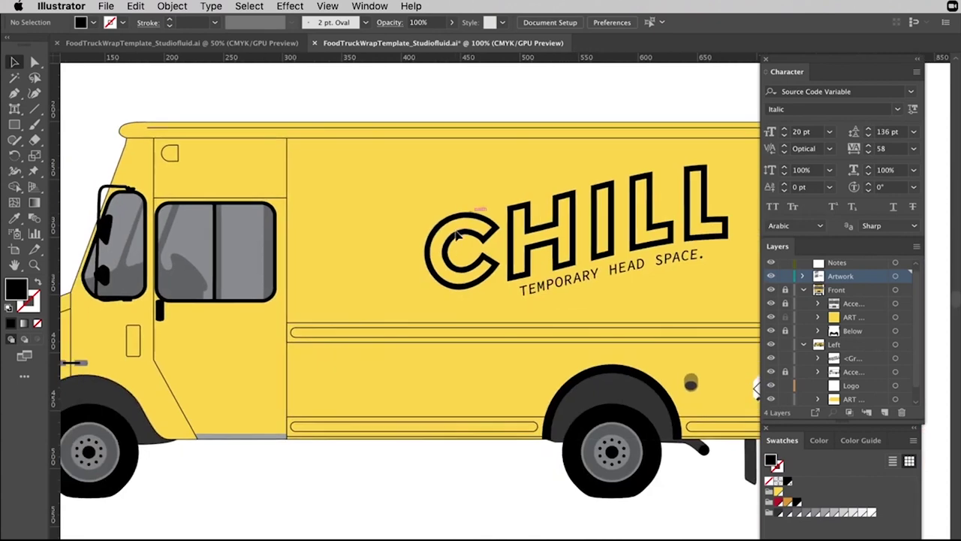
pyautogui.hscroll(-6, 369, 322)
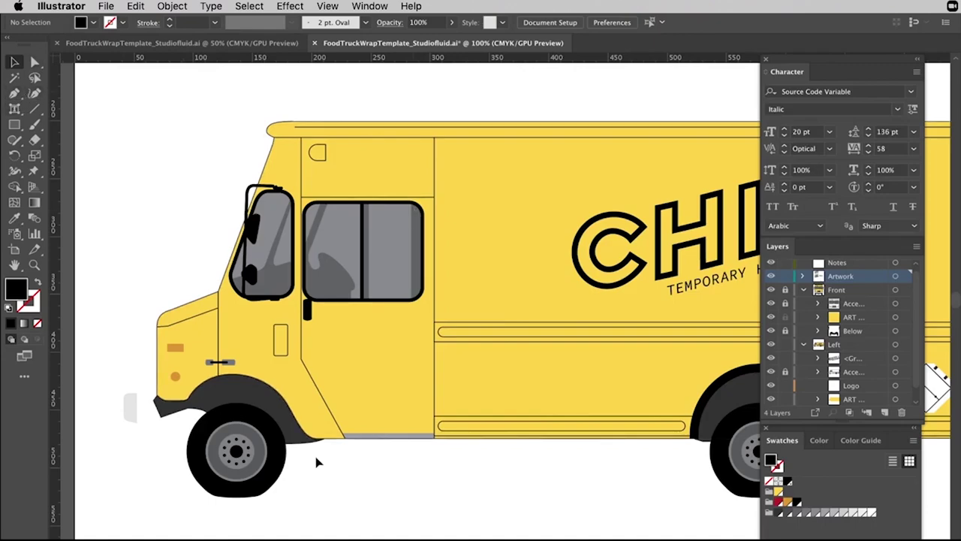
pyautogui.moveTo(560, 350); pyautogui.dragTo(419, 339)
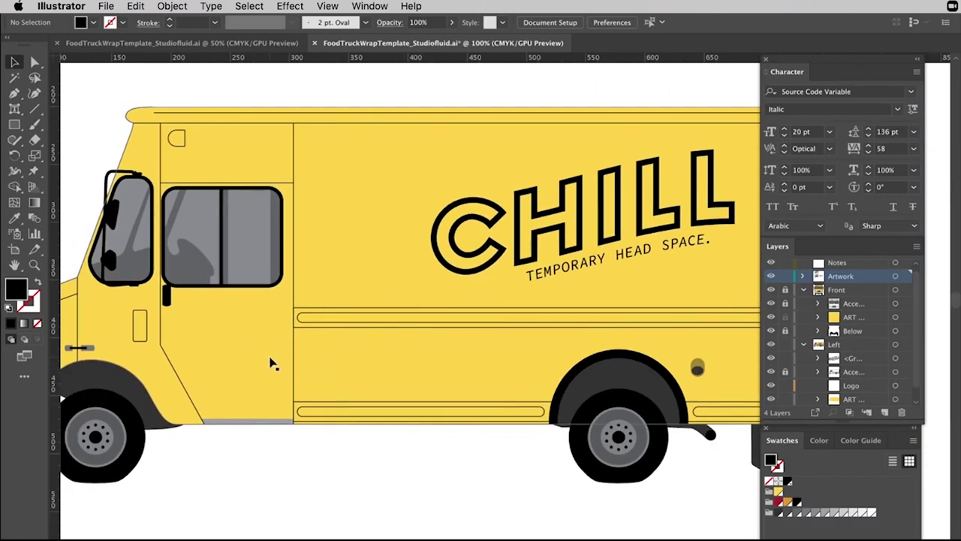
pyautogui.moveTo(272, 364); pyautogui.dragTo(301, 294)
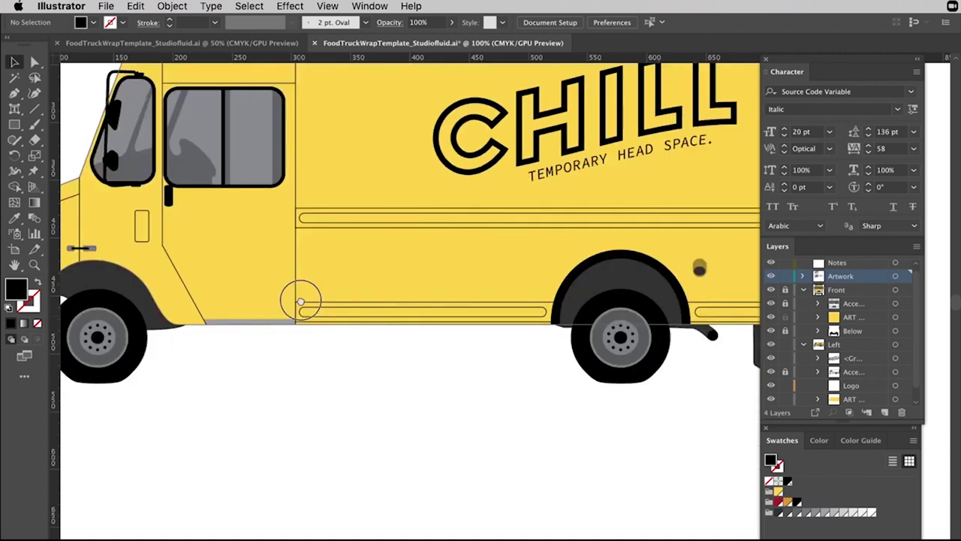
pyautogui.press('t')
pyautogui.click(327, 358)
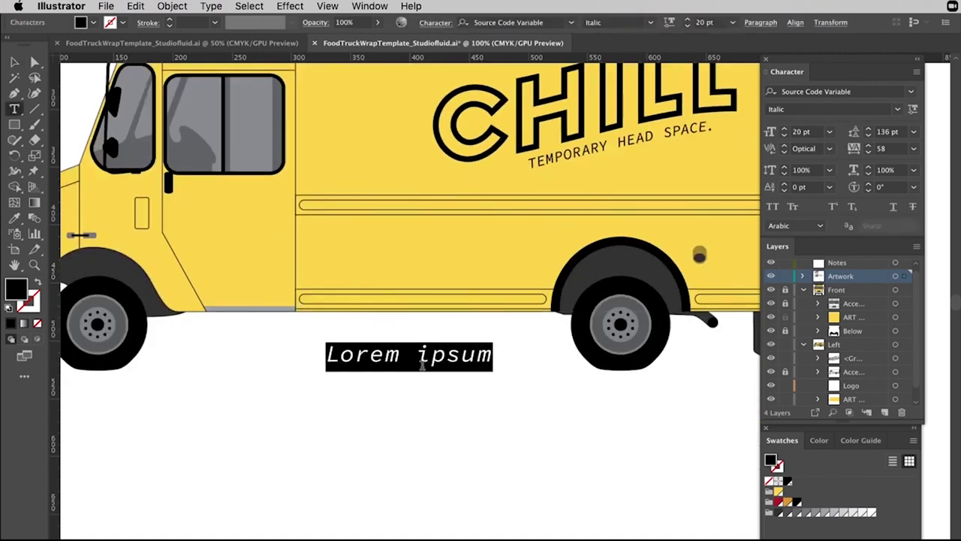
pyautogui.press('BackSpace')
pyautogui.write('@')
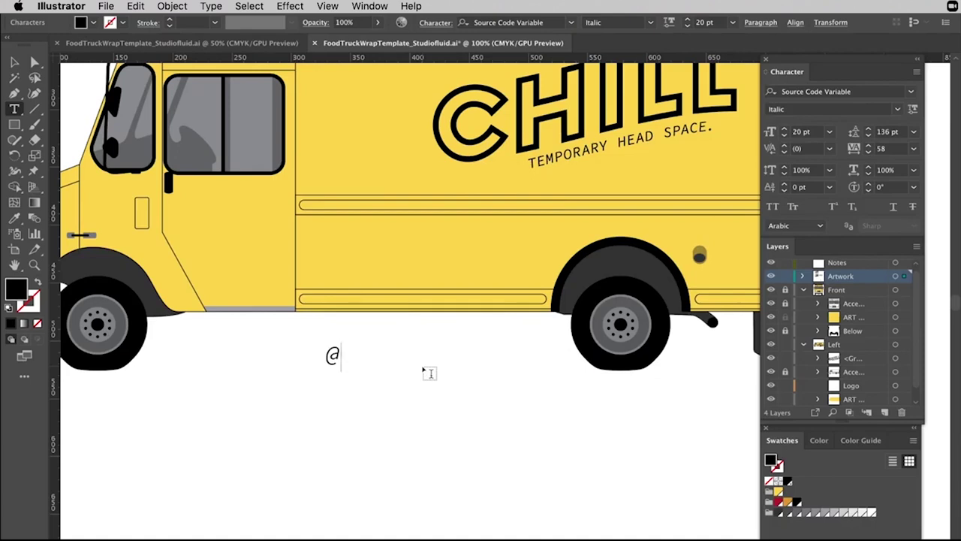
pyautogui.write('chill')
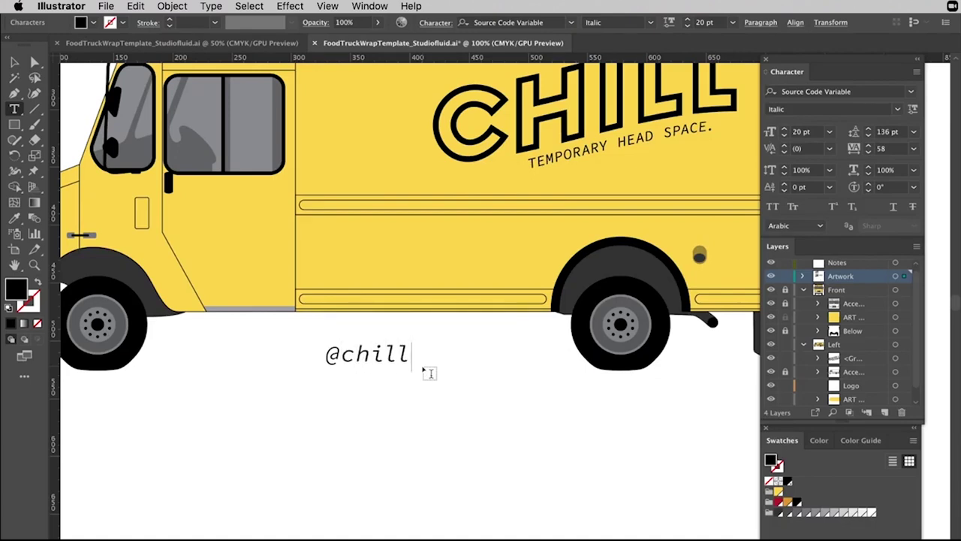
pyautogui.write('space')
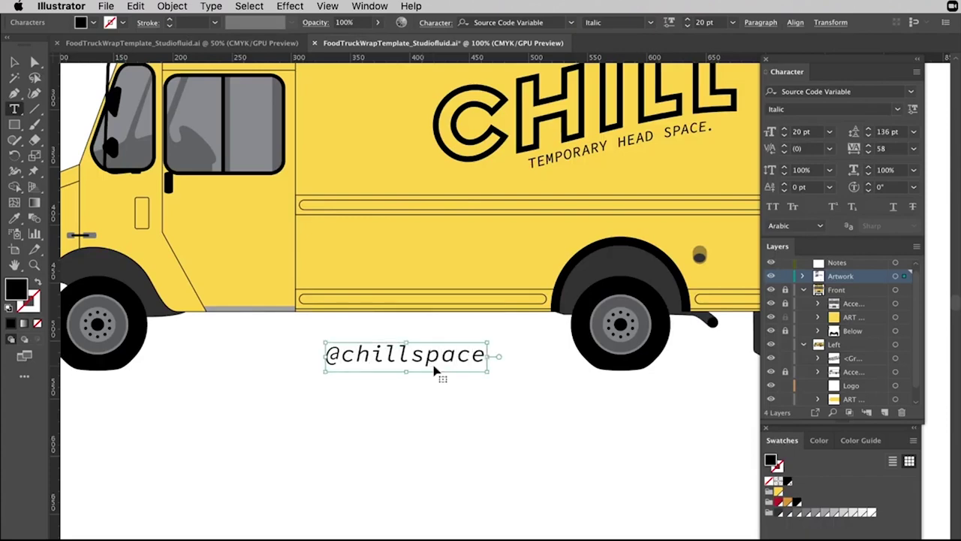
pyautogui.press('super+a')
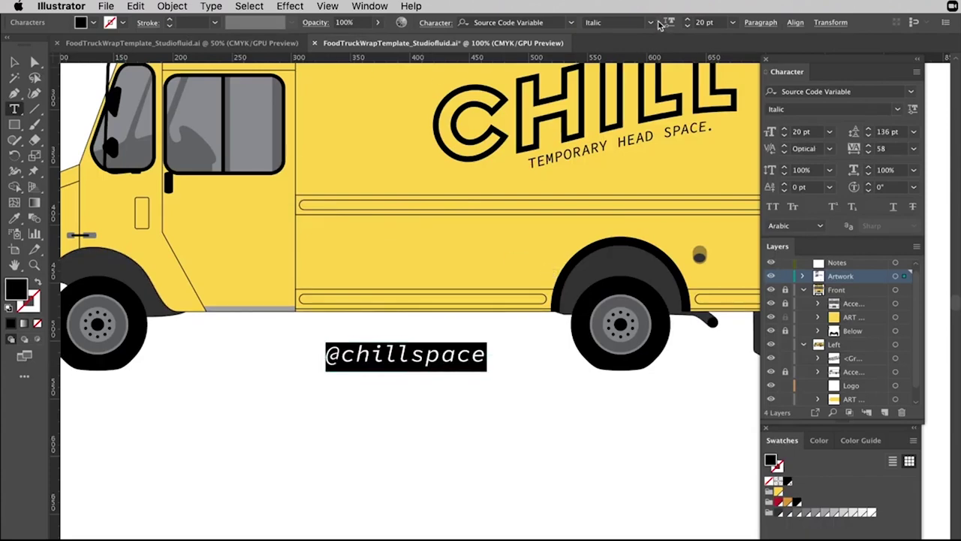
pyautogui.click(653, 23)
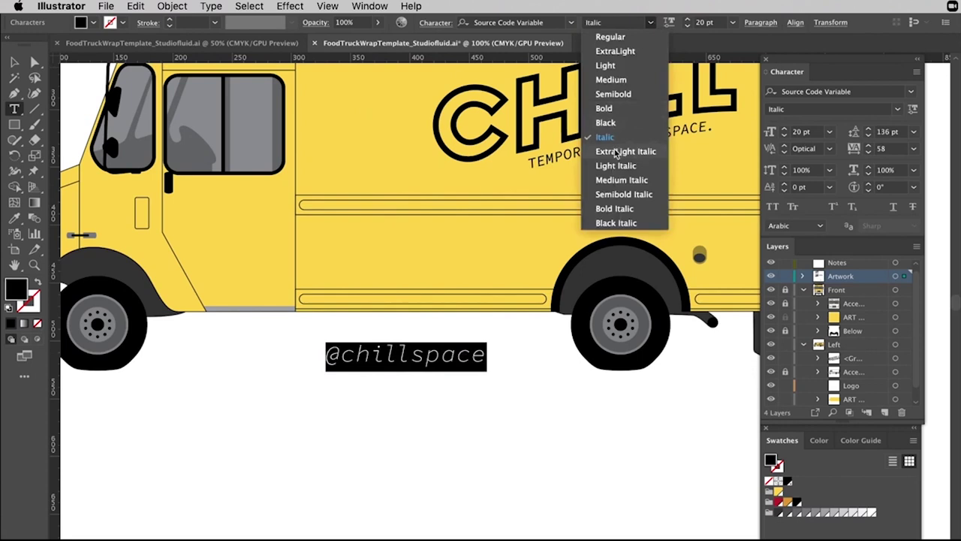
pyautogui.click(610, 80)
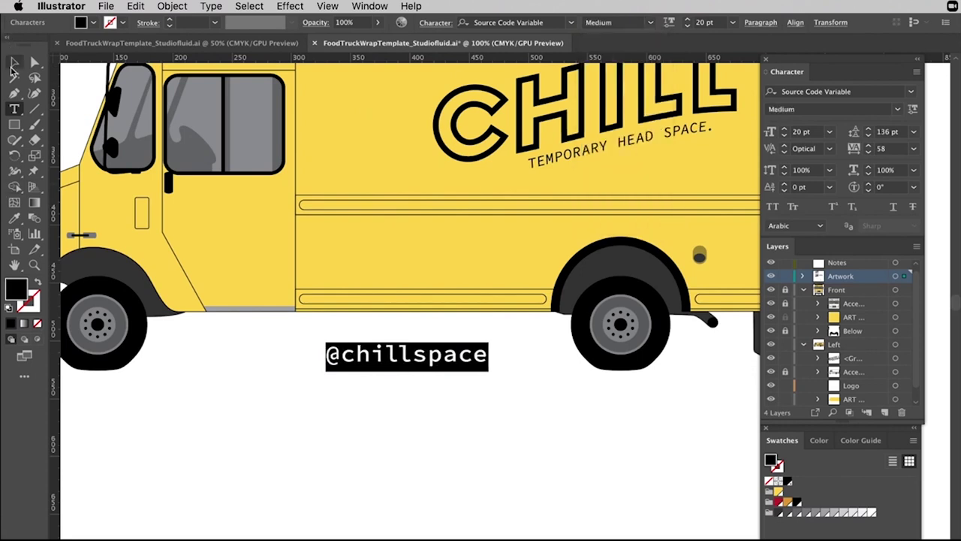
pyautogui.click(14, 64)
pyautogui.click(515, 403)
pyautogui.moveTo(465, 369); pyautogui.dragTo(268, 198)
pyautogui.click(389, 386)
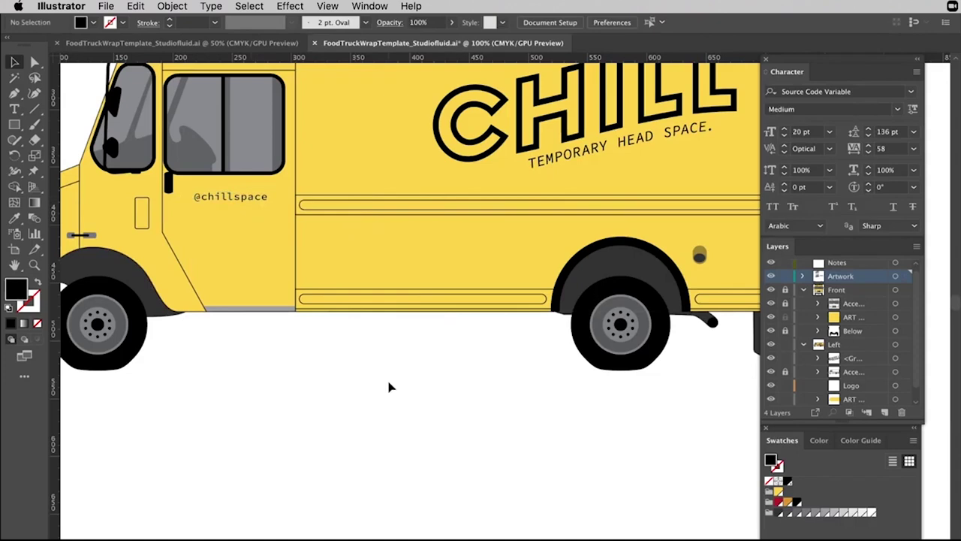
pyautogui.scroll(5, 400, 357)
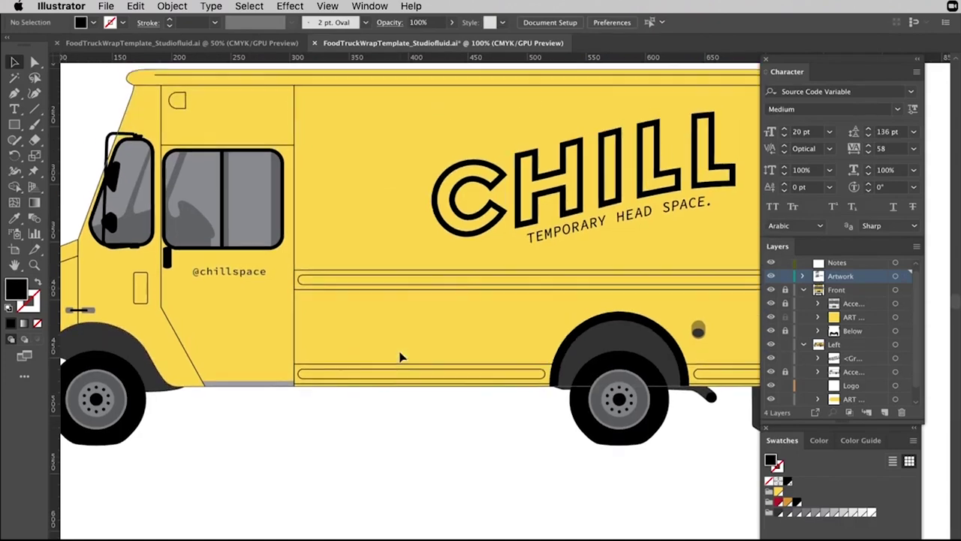
pyautogui.scroll(-1, 255, 339)
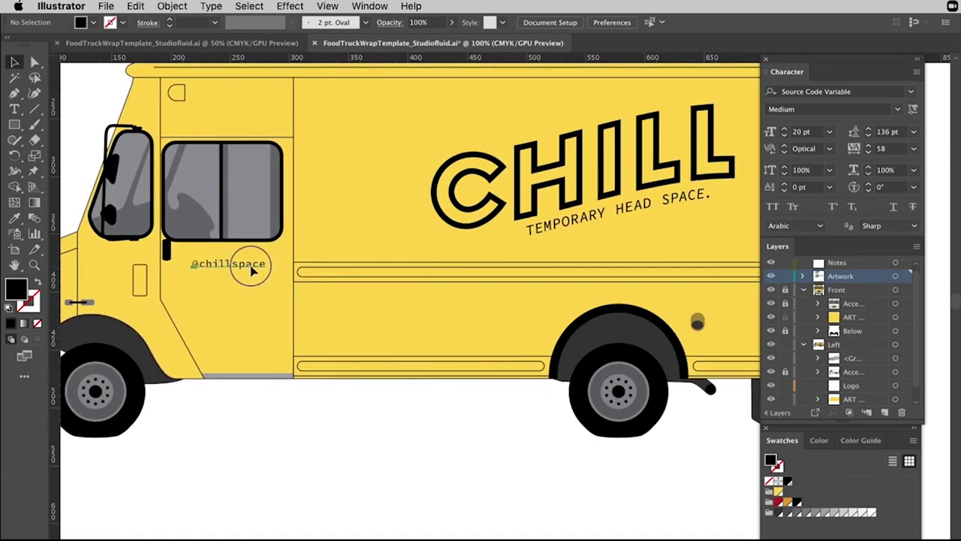
pyautogui.click(246, 266)
pyautogui.hscroll(7, 408, 354)
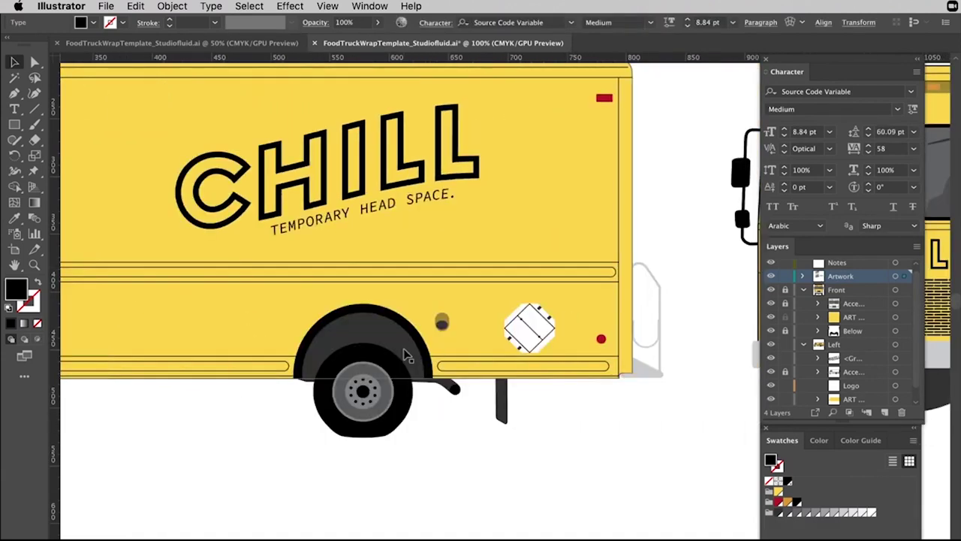
pyautogui.hscroll(-5, 405, 355)
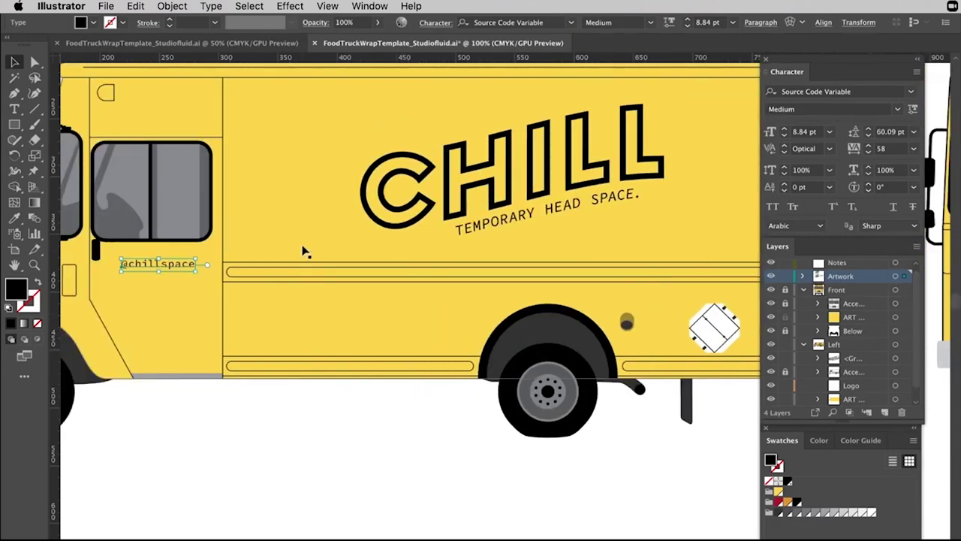
pyautogui.press('super+minus')
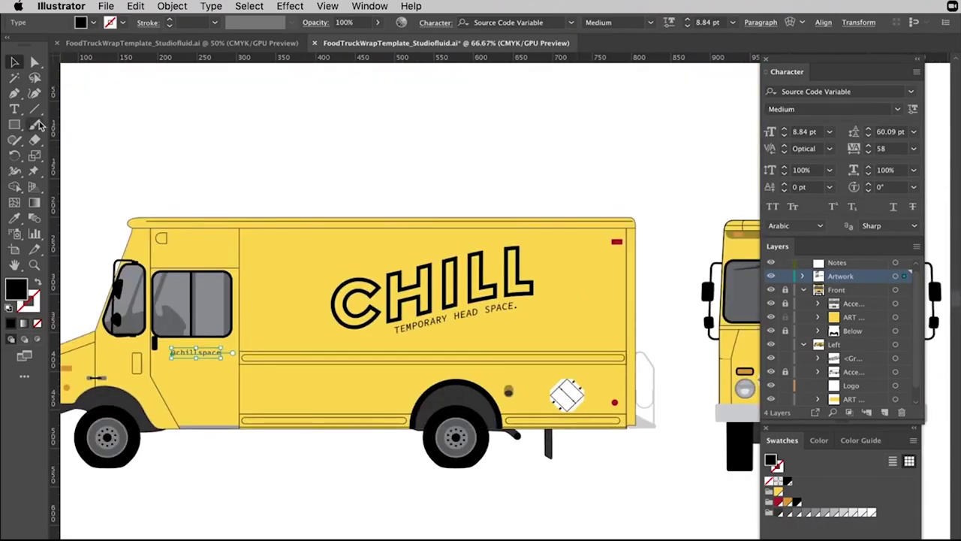
pyautogui.click(16, 125)
# Draw a black square above the truck and duplicate it rightward into a row of four.
pyautogui.moveTo(282, 81); pyautogui.dragTo(328, 127)
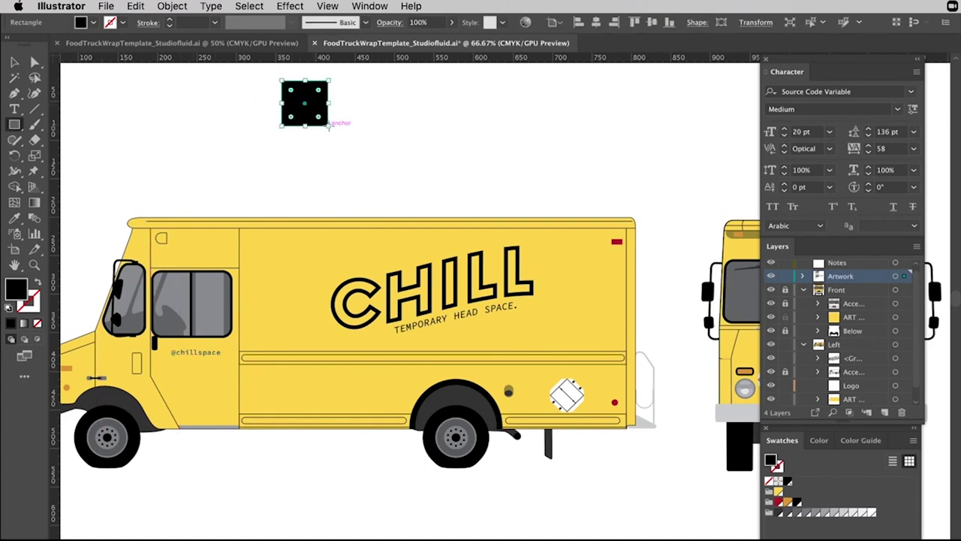
pyautogui.press('v')
pyautogui.moveTo(313, 110); pyautogui.dragTo(419, 111)
pyautogui.click(524, 132)
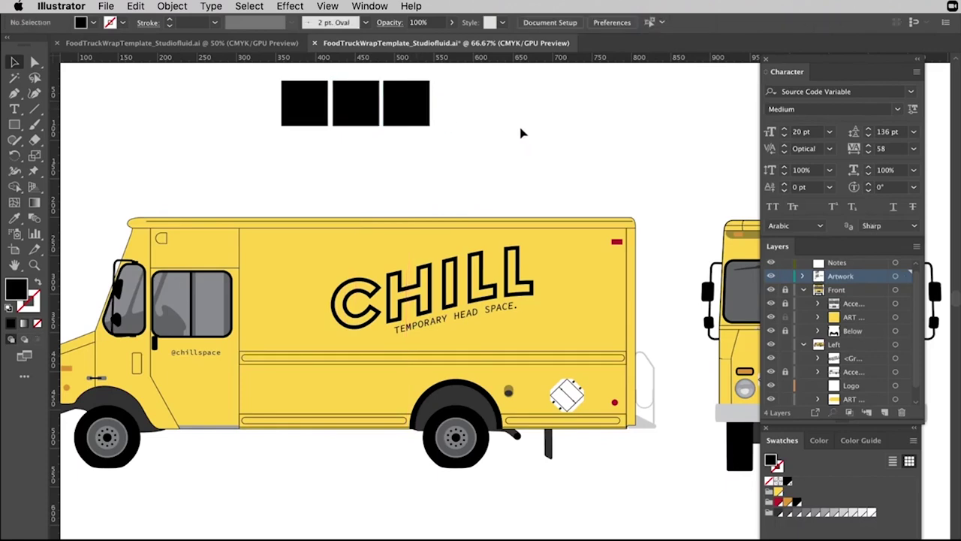
pyautogui.click(425, 111)
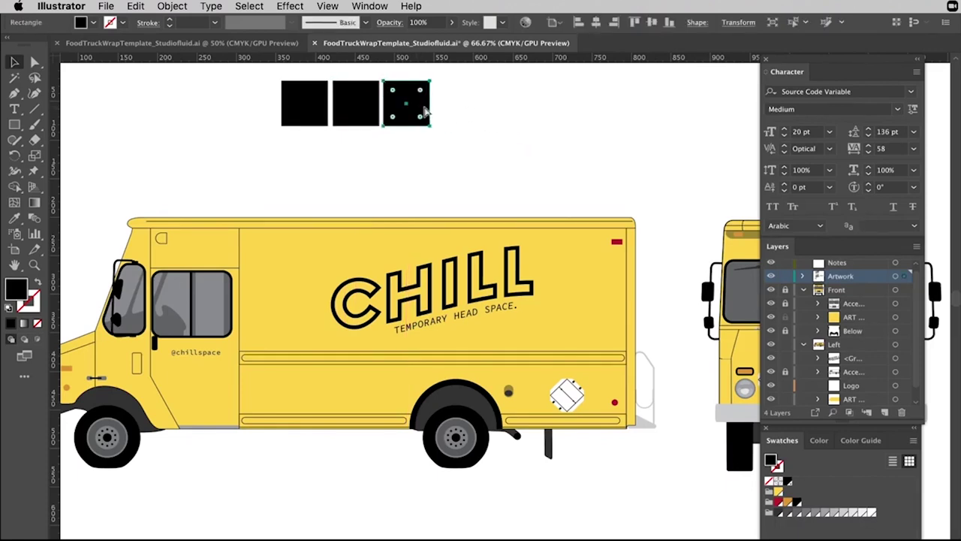
pyautogui.moveTo(424, 111); pyautogui.dragTo(480, 110)
pyautogui.click(547, 100)
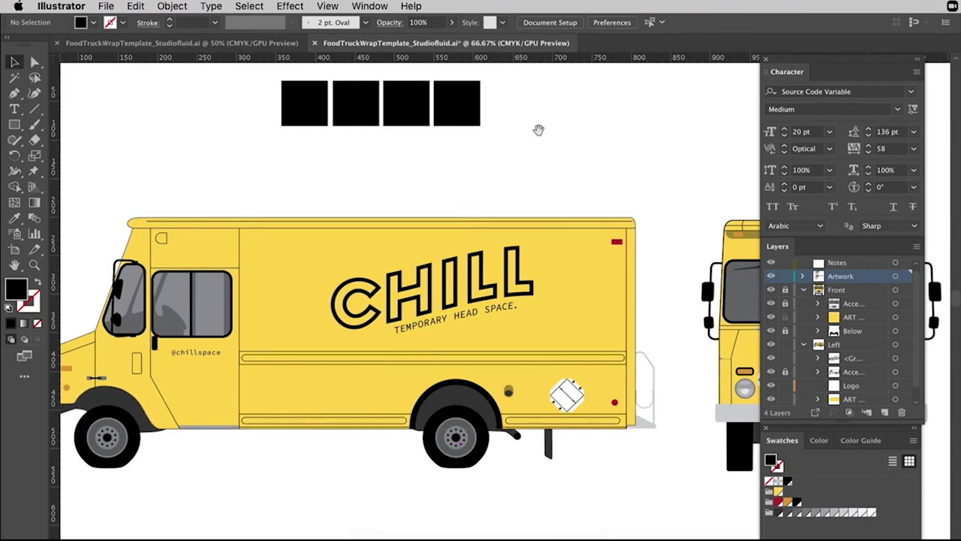
# Nudge the food truck artwork view slightly, then switch over to Firefox.
pyautogui.moveTo(537, 130); pyautogui.dragTo(523, 148)
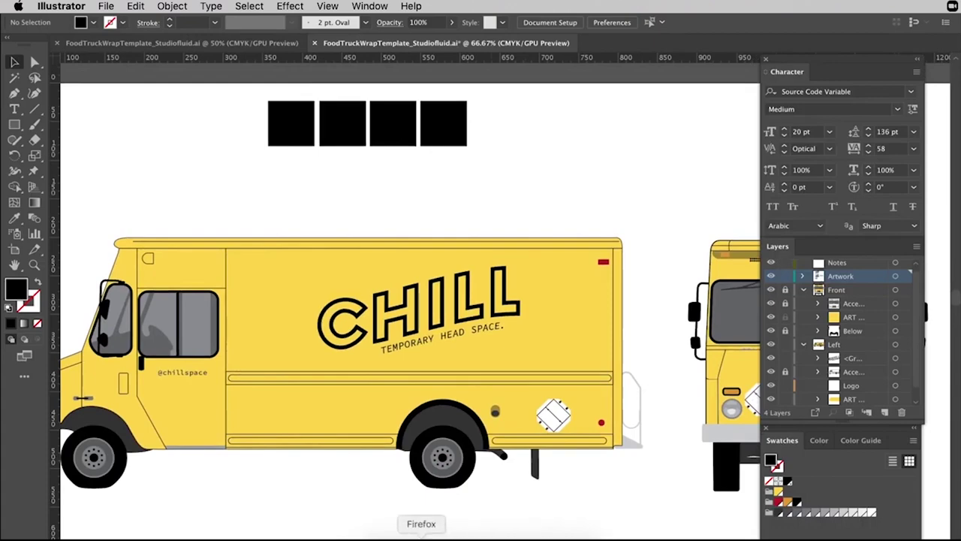
pyautogui.click(422, 536)
# Search Google for 'adobe kuler' in a new tab and open the Adobe Color result.
pyautogui.press('super+t')
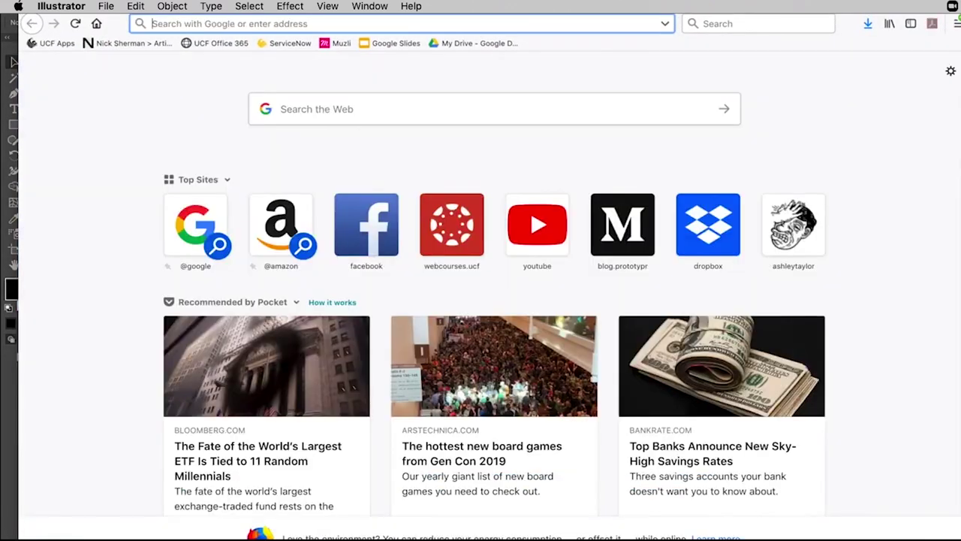
pyautogui.write('adobe ku')
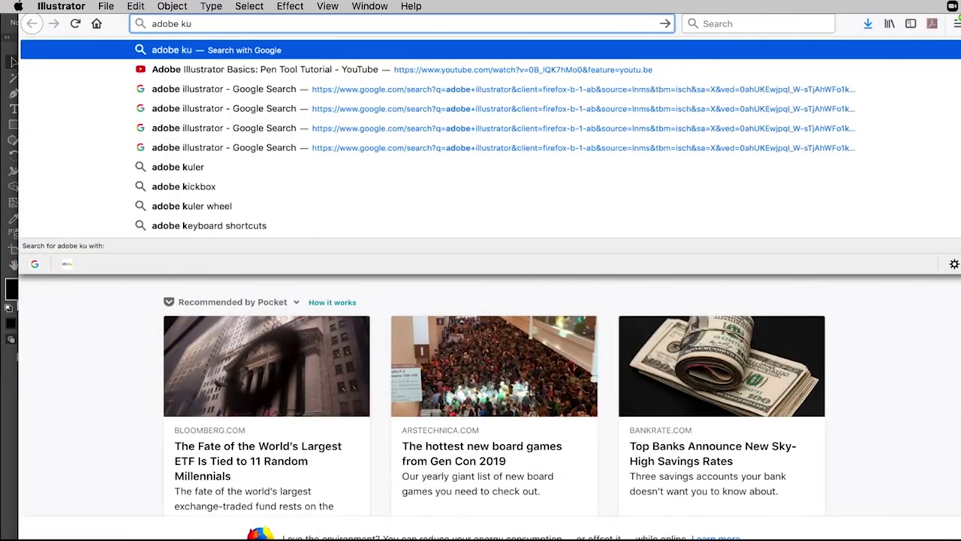
pyautogui.write('ler')
pyautogui.press('Return')
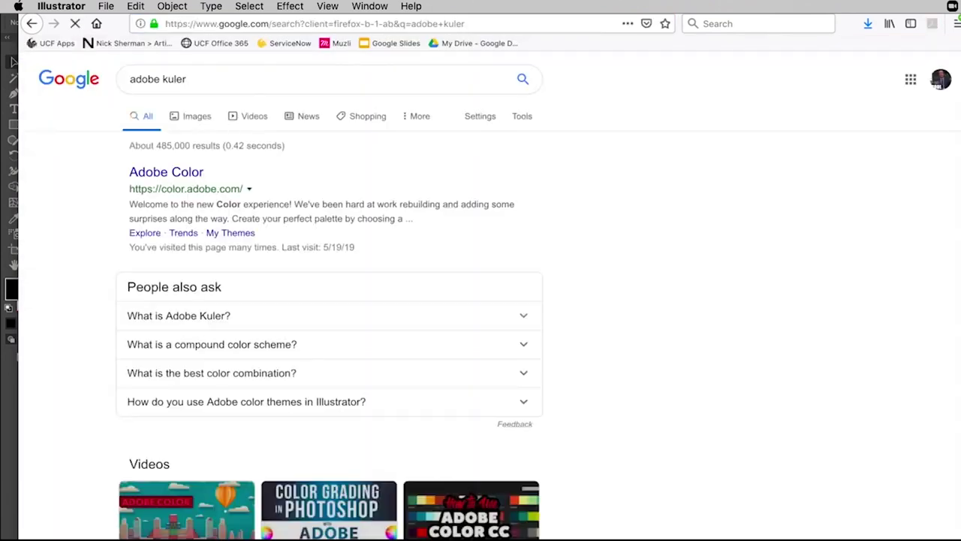
pyautogui.click(191, 172)
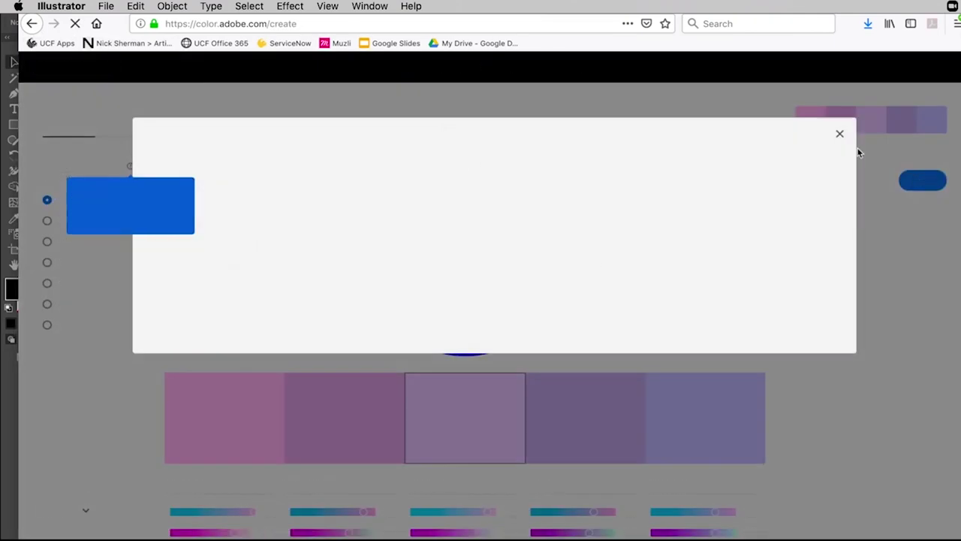
# Browse the Explore page, dismissing the welcome, introduction and Pantone Match pop-ups.
pyautogui.click(840, 134)
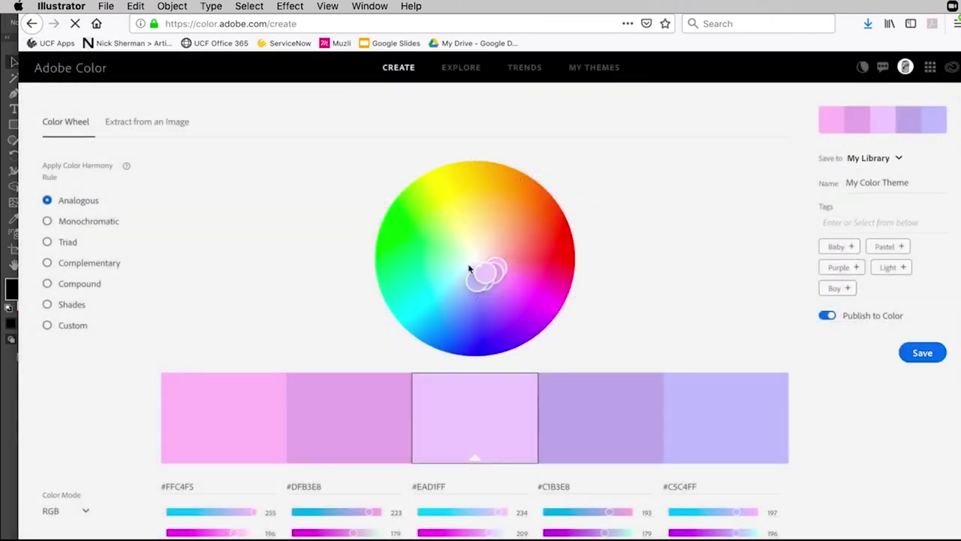
pyautogui.click(461, 68)
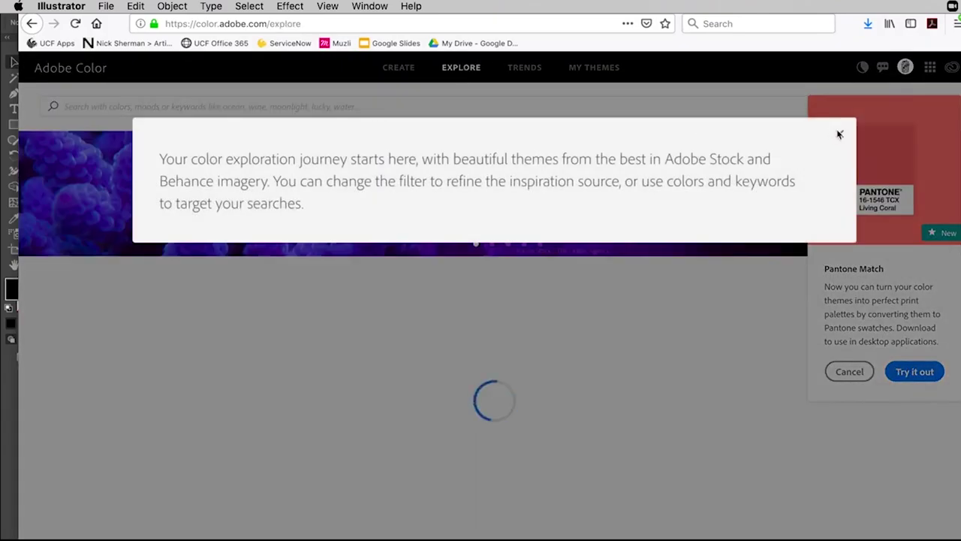
pyautogui.click(839, 135)
pyautogui.scroll(-10, 698, 253)
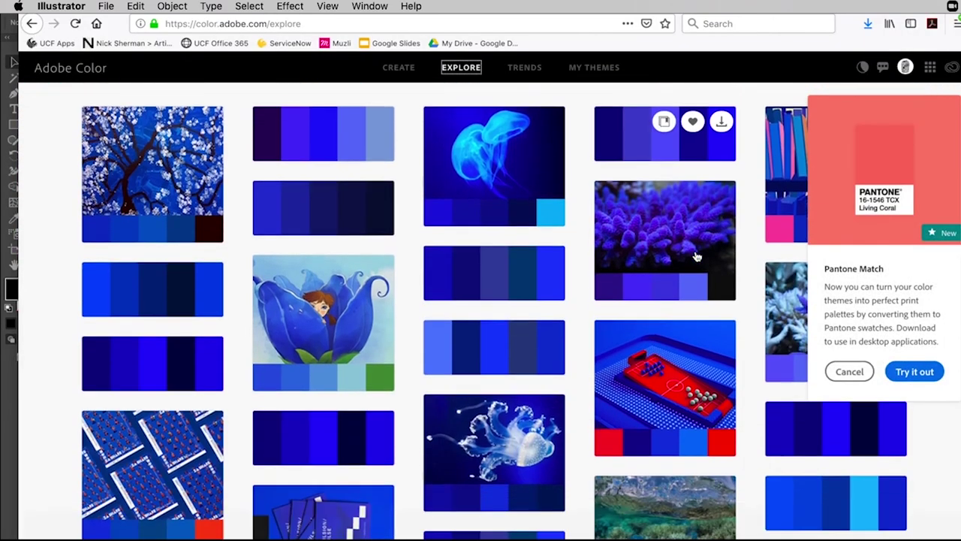
pyautogui.scroll(10, 697, 260)
pyautogui.click(850, 371)
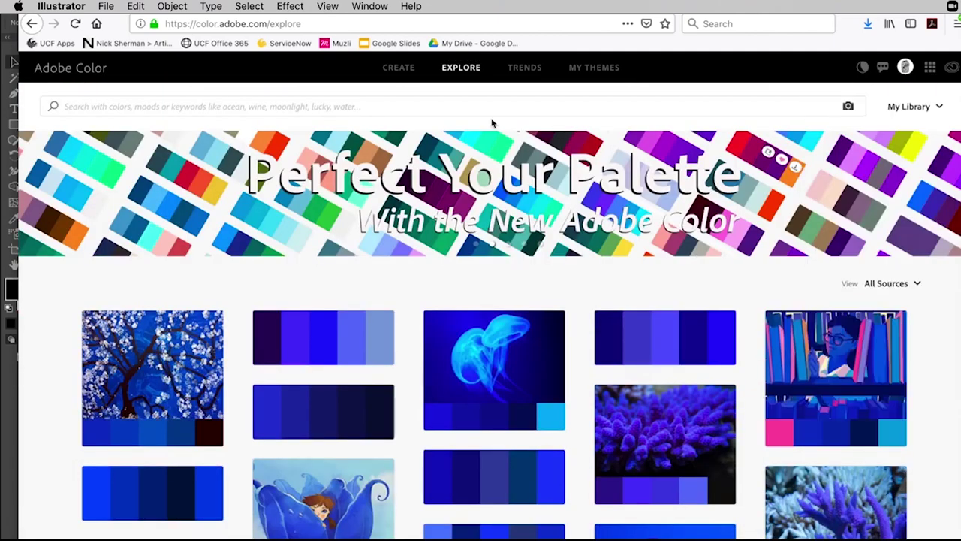
# Look through the Trends palettes, then view the saved libraries under My Themes.
pyautogui.click(518, 75)
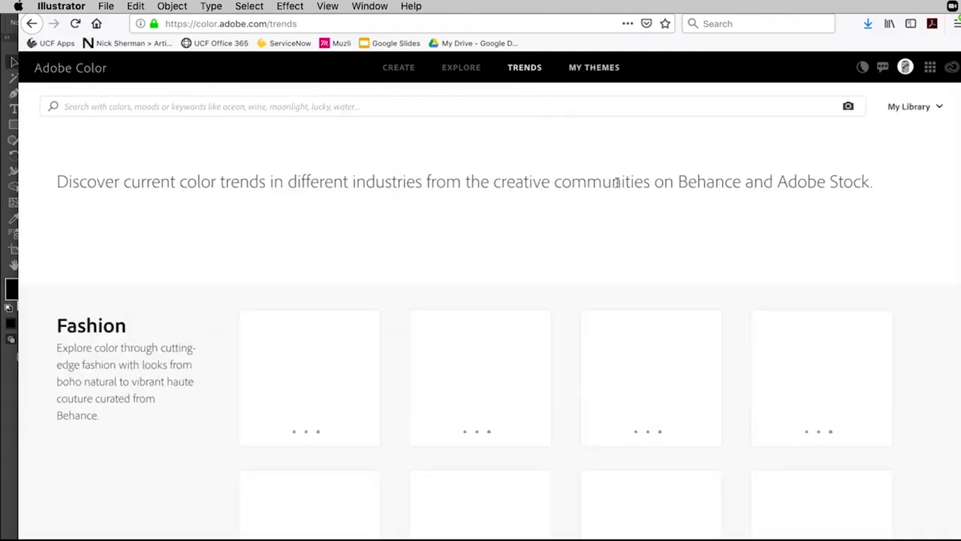
pyautogui.scroll(-5, 608, 207)
pyautogui.scroll(3, 607, 206)
pyautogui.moveTo(308, 375)
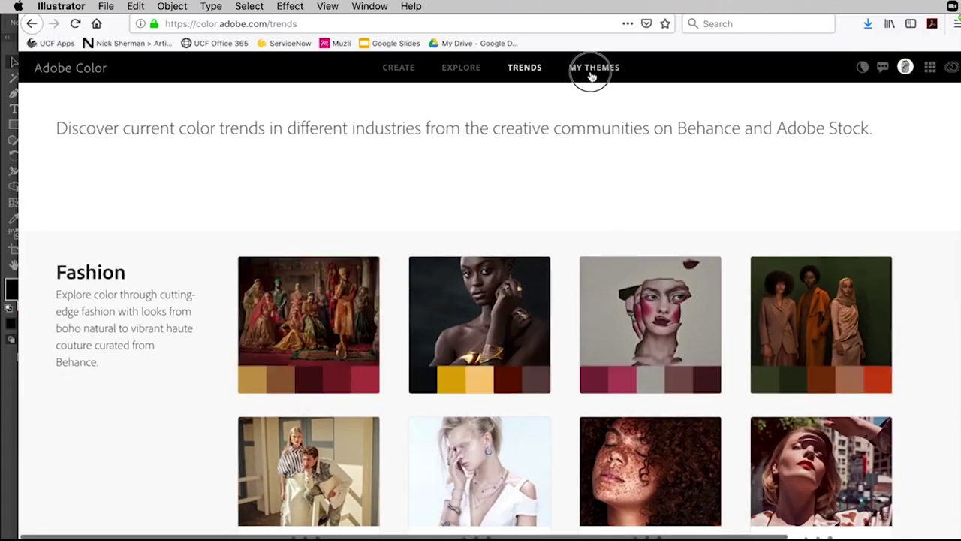
pyautogui.click(591, 74)
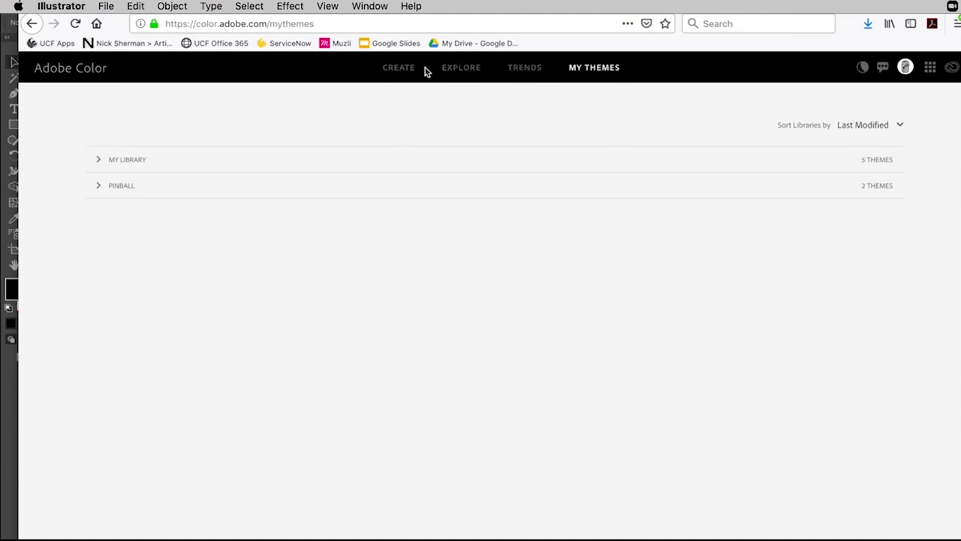
# On the Create colour wheel, move the base colour into the greens.
pyautogui.click(402, 68)
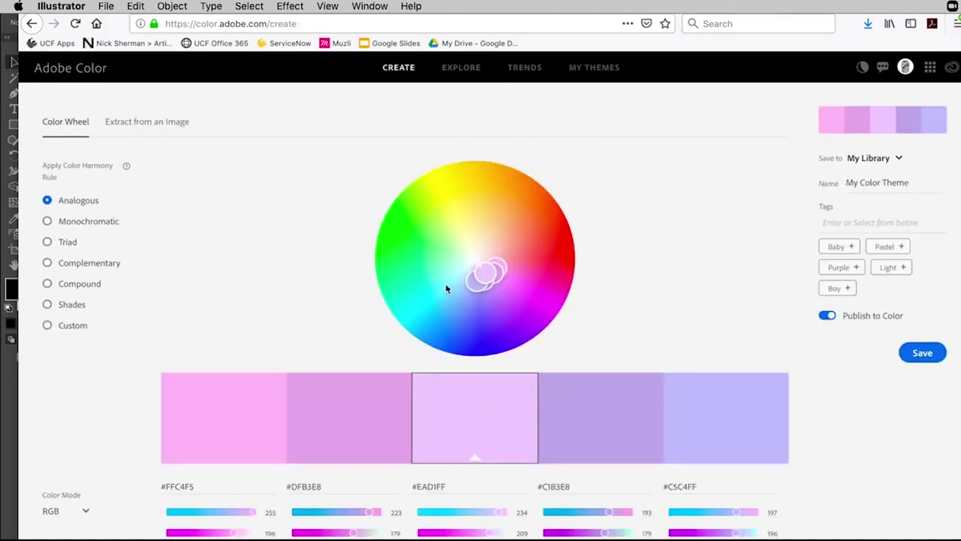
pyautogui.moveTo(477, 278); pyautogui.dragTo(430, 237)
pyautogui.scroll(-2, 214, 302)
pyautogui.scroll(2, 204, 289)
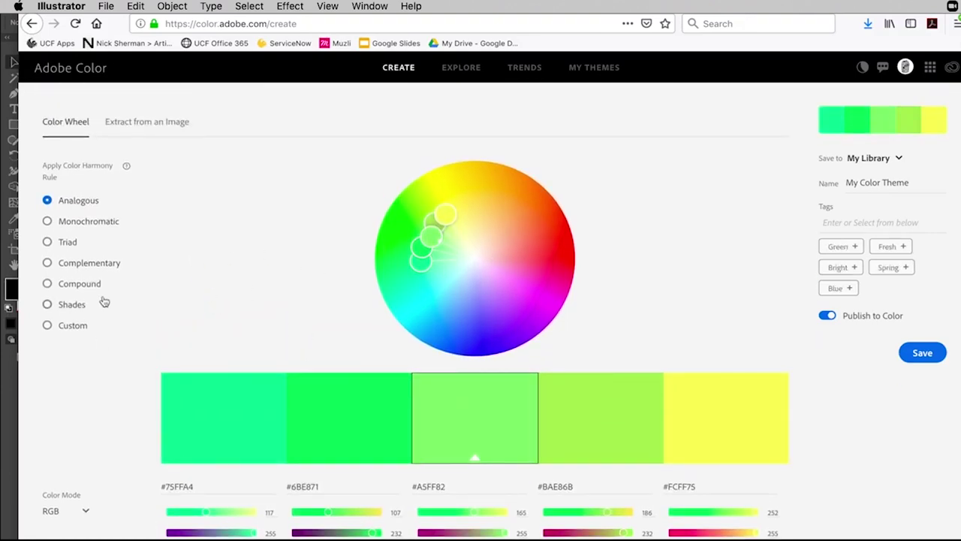
pyautogui.scroll(-1, 99, 223)
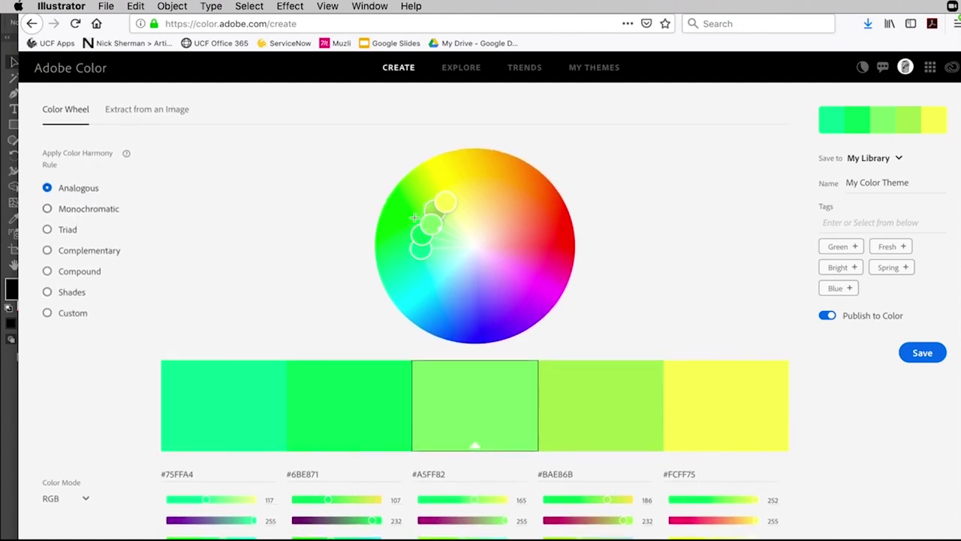
# Try a monochromatic green palette, then switch to Triad and rotate it to green, magenta and mustard.
pyautogui.click(90, 214)
pyautogui.moveTo(432, 226); pyautogui.dragTo(403, 215)
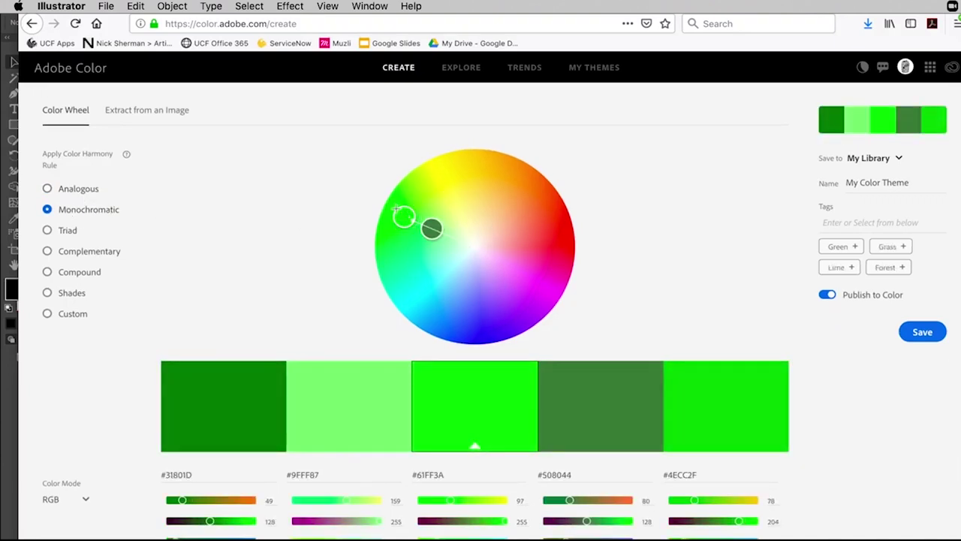
pyautogui.scroll(-1, 401, 211)
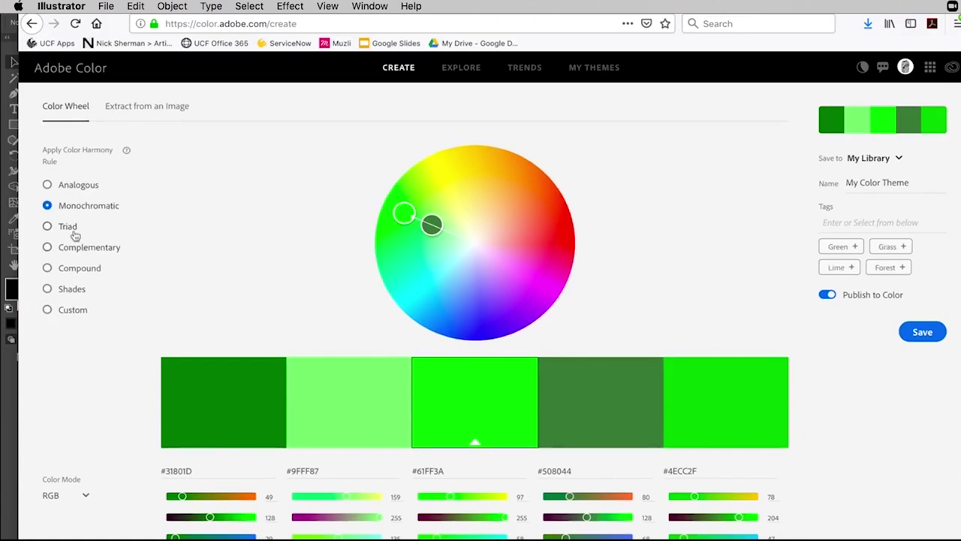
pyautogui.click(69, 227)
pyautogui.moveTo(540, 195)
pyautogui.mouseDown()
pyautogui.moveTo(508, 204)
pyautogui.moveTo(444, 194)
pyautogui.moveTo(432, 206)
pyautogui.mouseUp()
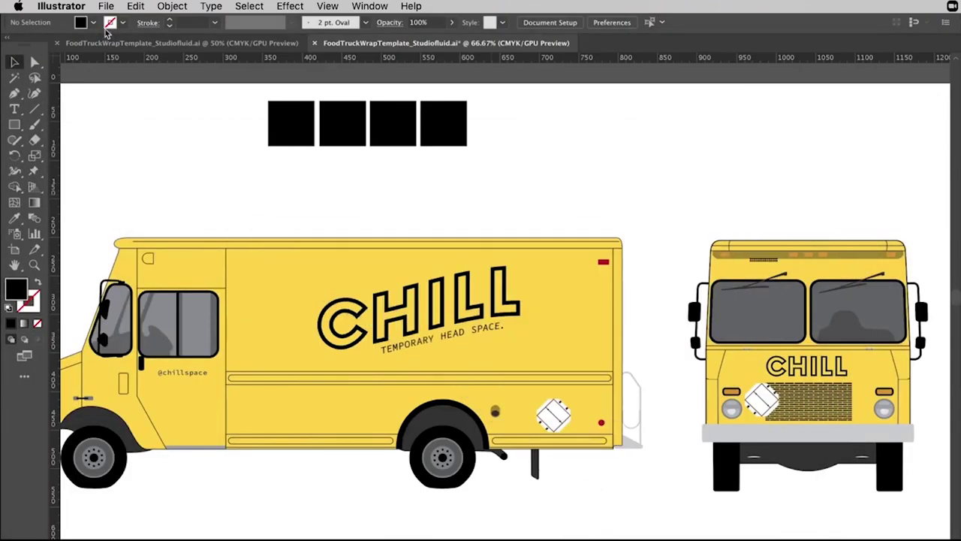
# Back in Illustrator, fill the first square with a light mint green.
pyautogui.hotkey('shift', 'Tab')
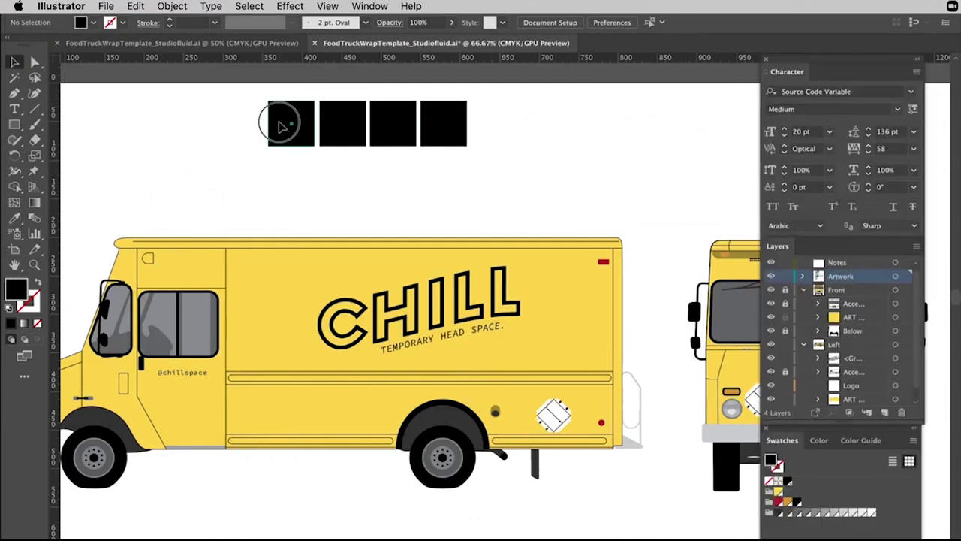
pyautogui.click(278, 123)
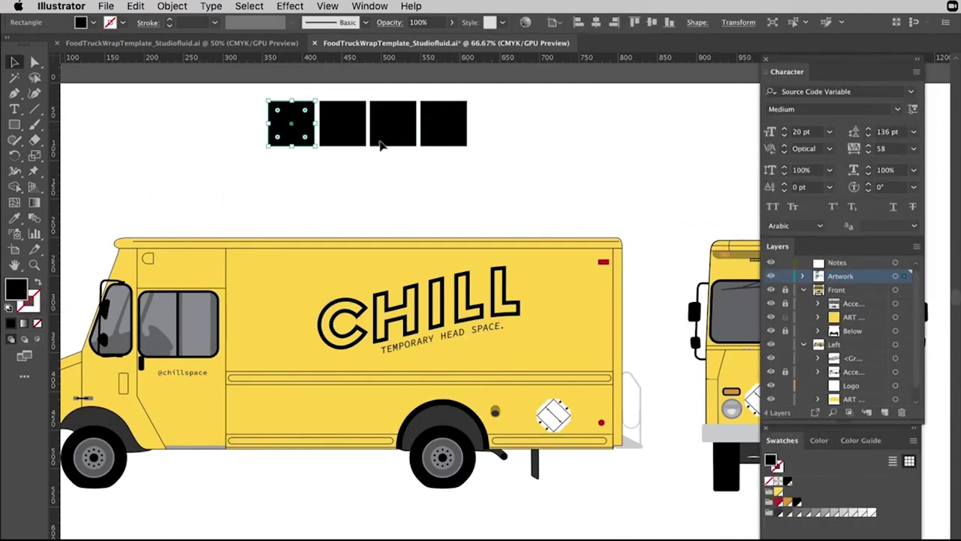
pyautogui.doubleClick(17, 289)
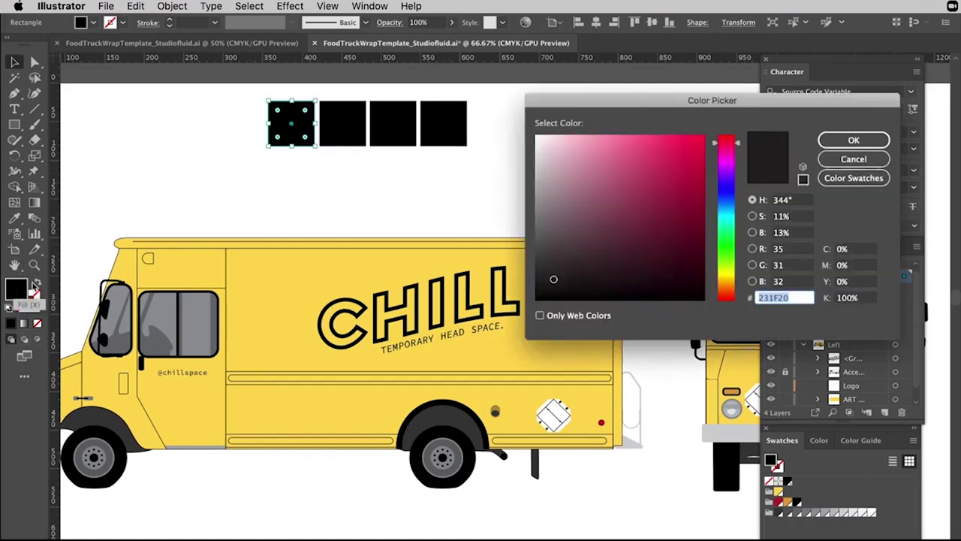
pyautogui.click(728, 226)
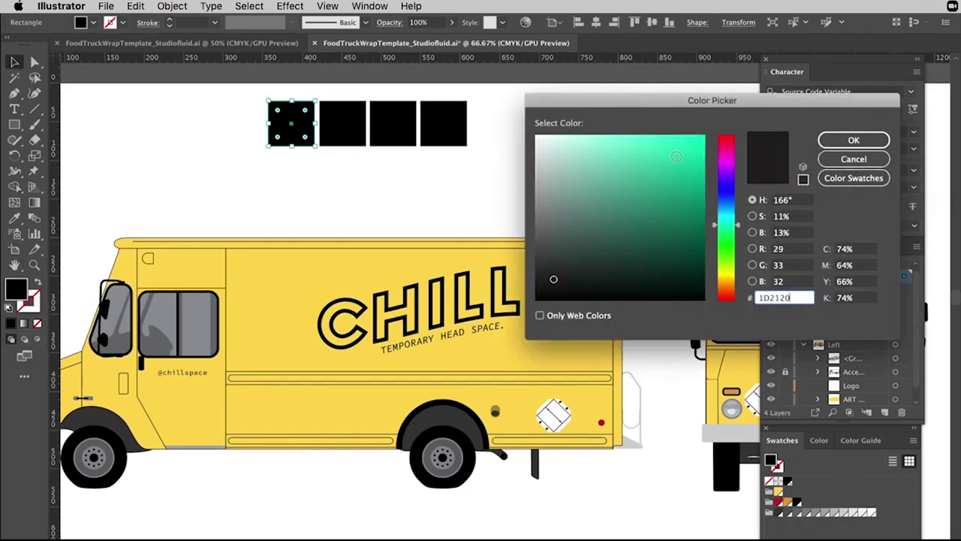
pyautogui.moveTo(737, 110); pyautogui.dragTo(798, 58)
pyautogui.click(656, 89)
pyautogui.moveTo(675, 99)
pyautogui.mouseDown()
pyautogui.moveTo(637, 82)
pyautogui.moveTo(629, 113)
pyautogui.moveTo(676, 114)
pyautogui.moveTo(671, 97)
pyautogui.moveTo(660, 98)
pyautogui.mouseUp()
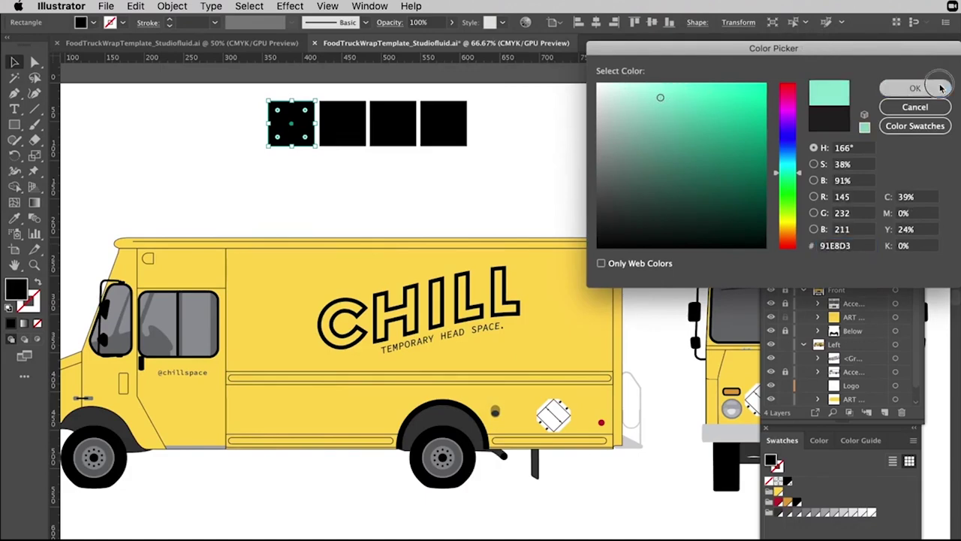
pyautogui.click(893, 87)
pyautogui.click(496, 151)
# Fill the second square with a golden mustard colour.
pyautogui.click(352, 137)
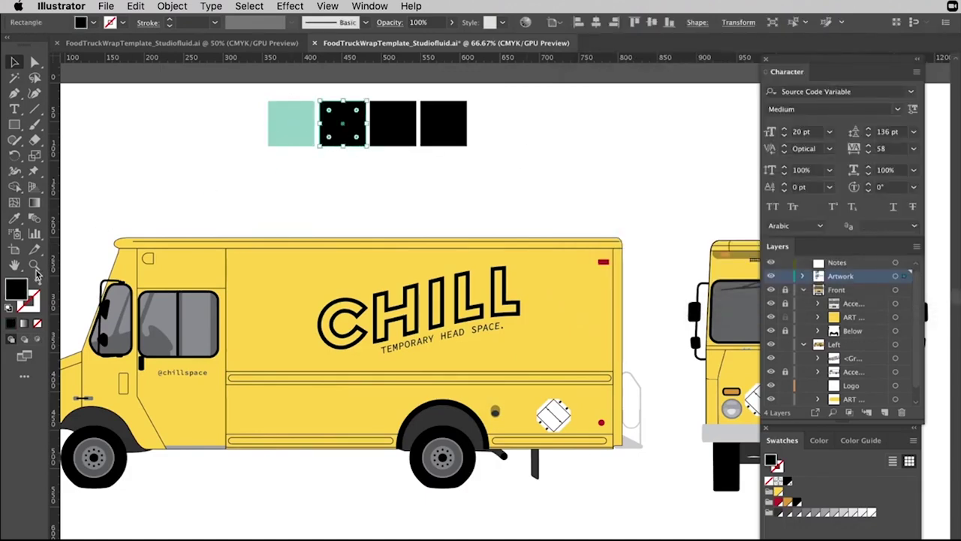
pyautogui.doubleClick(16, 291)
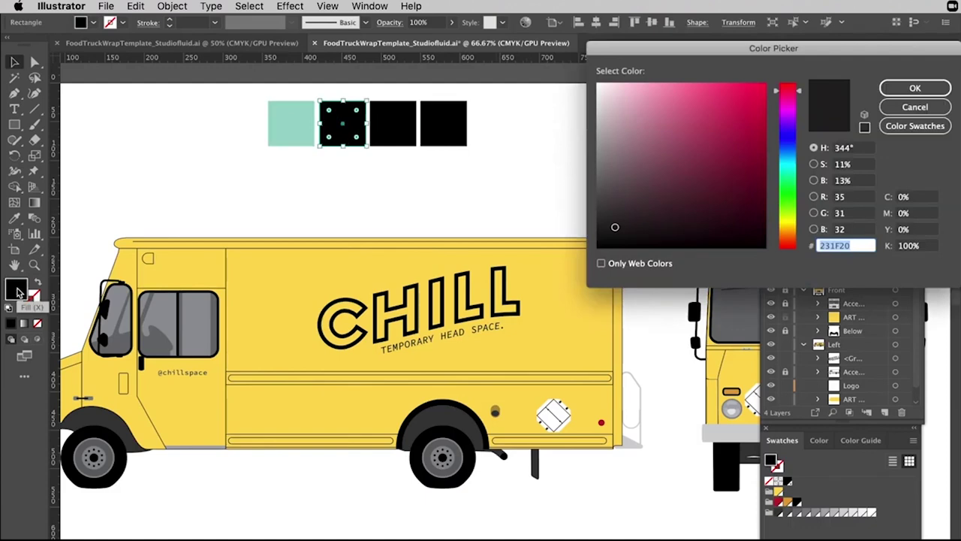
pyautogui.click(783, 226)
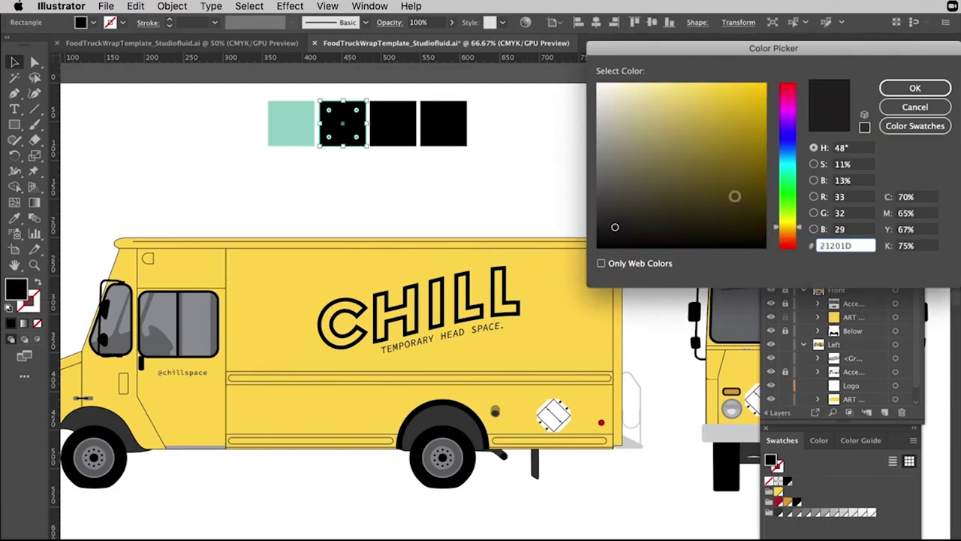
pyautogui.moveTo(718, 102); pyautogui.dragTo(717, 105)
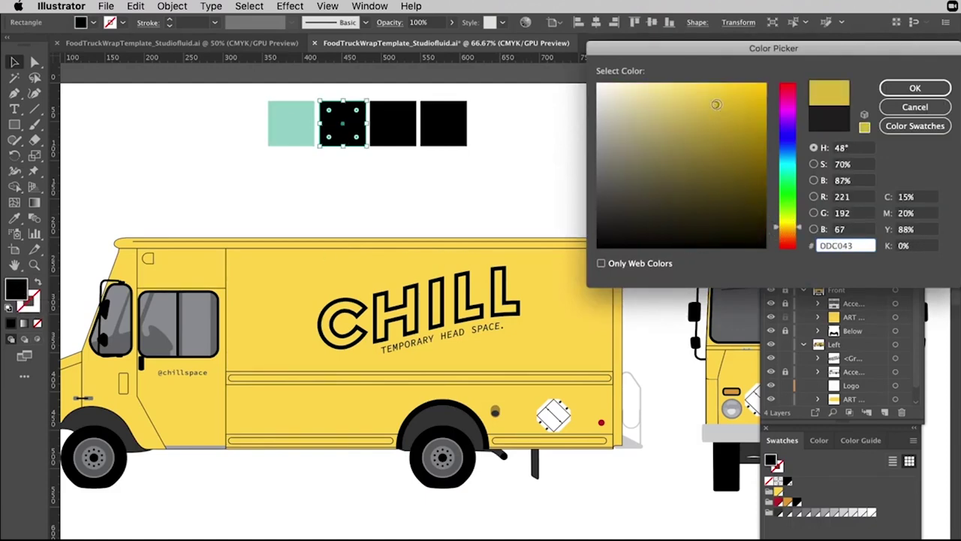
pyautogui.click(787, 231)
pyautogui.moveTo(730, 99); pyautogui.dragTo(727, 83)
pyautogui.click(915, 88)
pyautogui.click(244, 165)
# Fill the third square with medium blue 3C71BF.
pyautogui.click(392, 127)
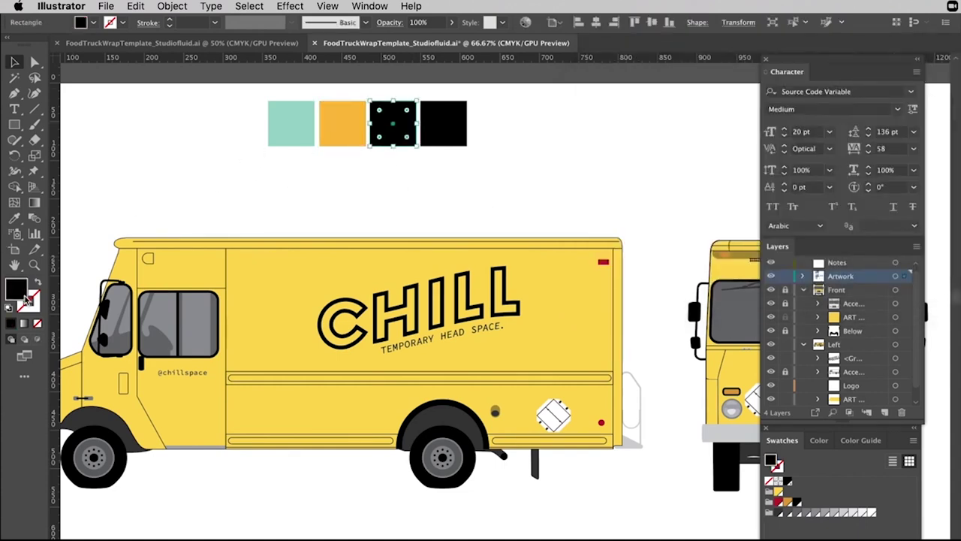
pyautogui.doubleClick(27, 298)
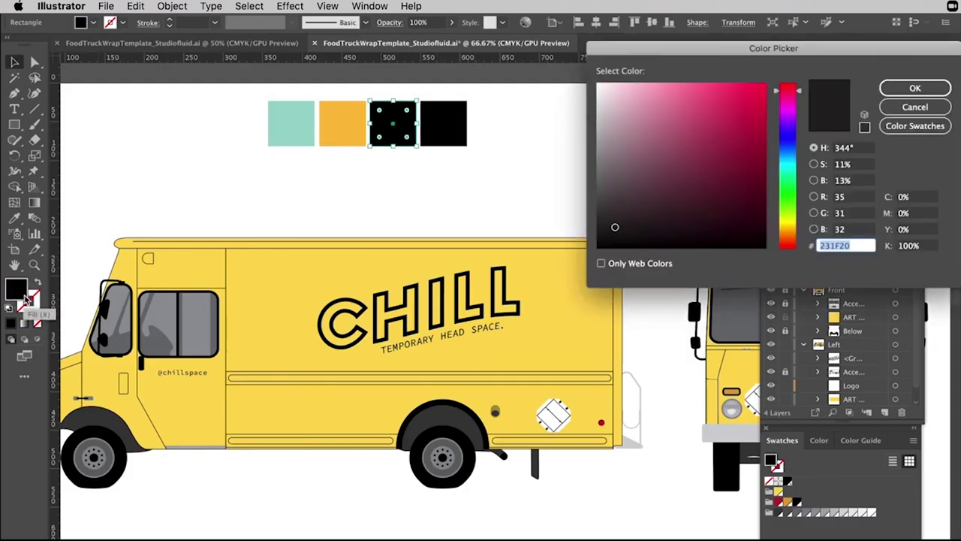
pyautogui.click(787, 163)
pyautogui.moveTo(692, 150); pyautogui.dragTo(706, 177)
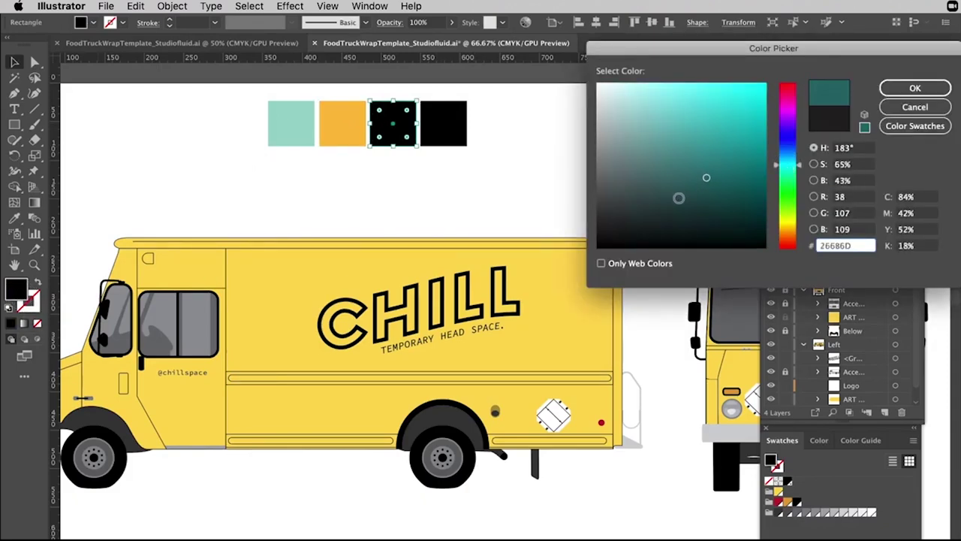
pyautogui.moveTo(802, 164); pyautogui.dragTo(794, 142)
pyautogui.moveTo(679, 189); pyautogui.dragTo(676, 164)
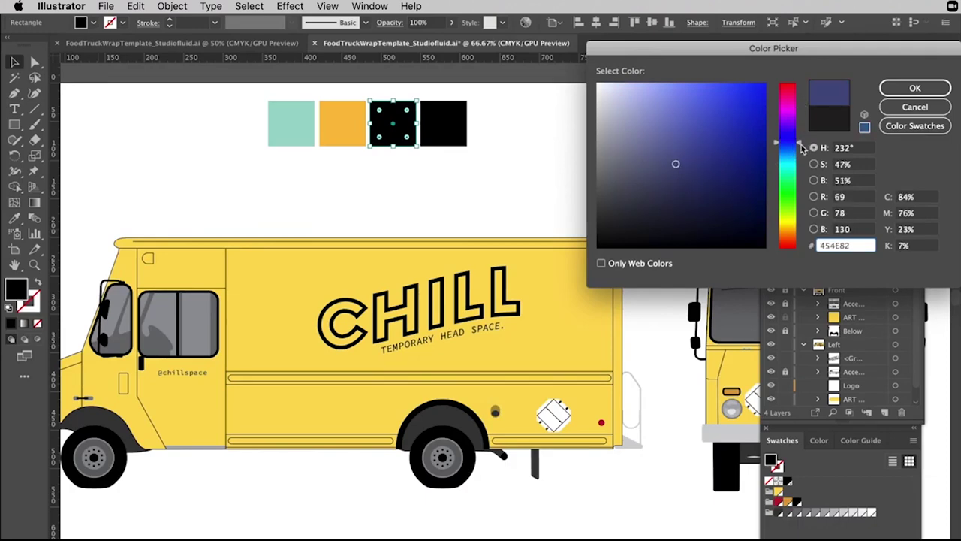
pyautogui.moveTo(801, 148); pyautogui.dragTo(798, 147)
pyautogui.moveTo(660, 137); pyautogui.dragTo(712, 124)
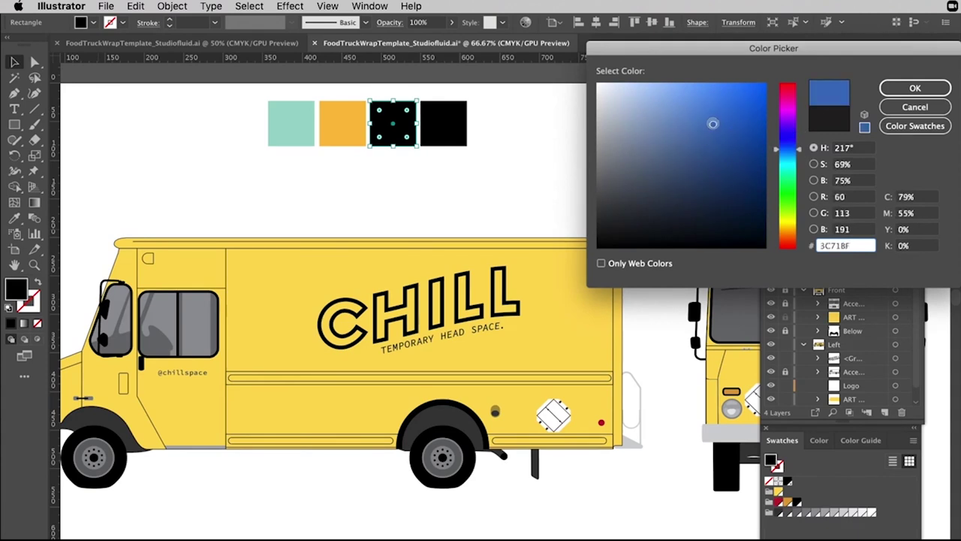
pyautogui.click(915, 88)
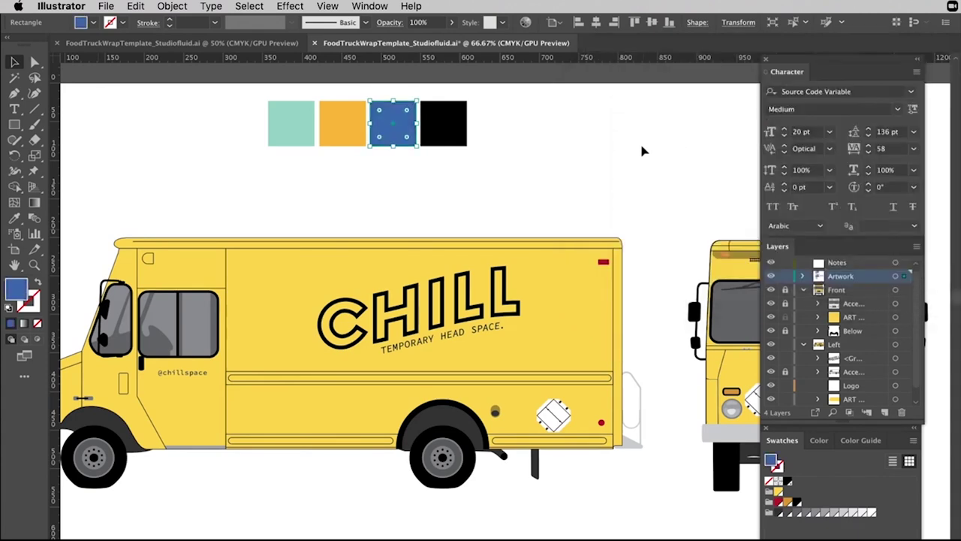
pyautogui.click(649, 151)
# Fill the fourth square with a dark navy.
pyautogui.click(456, 116)
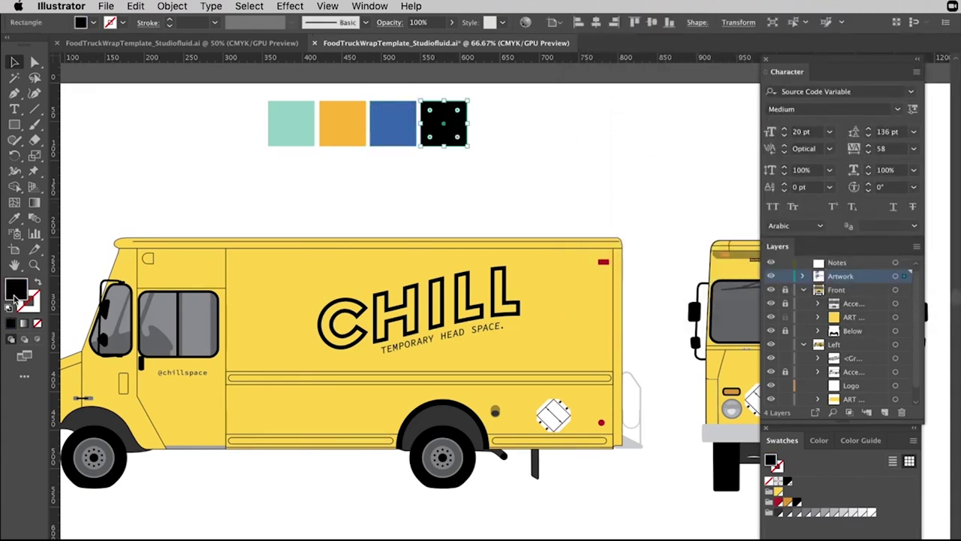
pyautogui.doubleClick(15, 293)
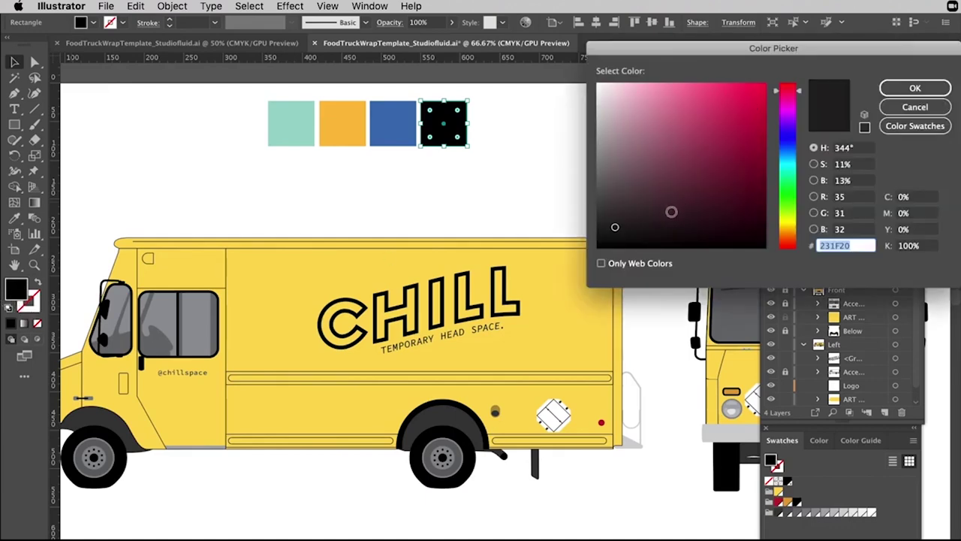
pyautogui.click(793, 147)
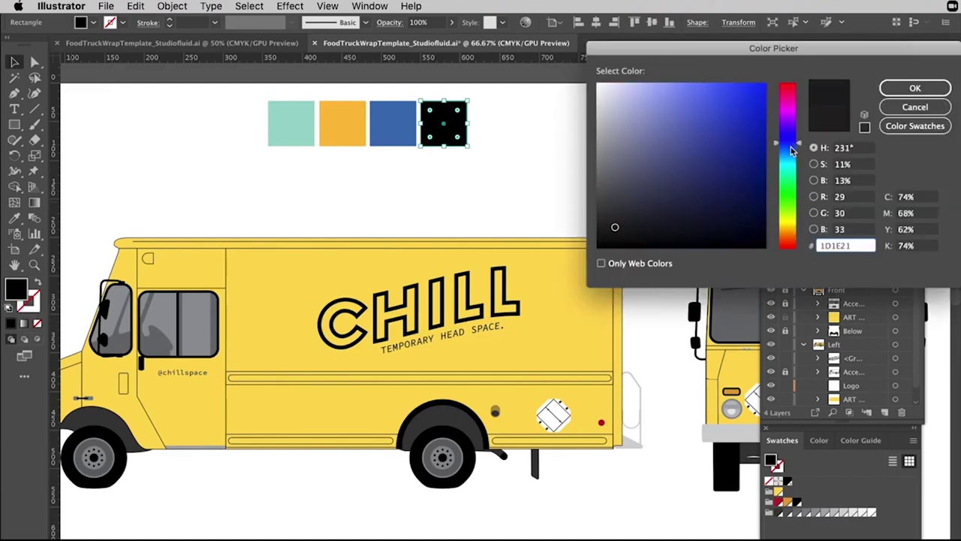
pyautogui.moveTo(736, 188); pyautogui.dragTo(716, 212)
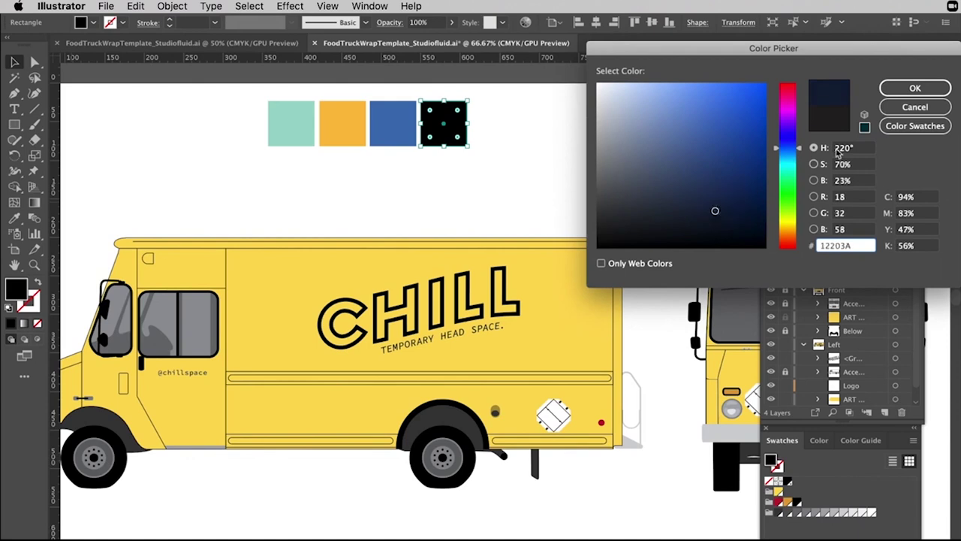
pyautogui.click(915, 88)
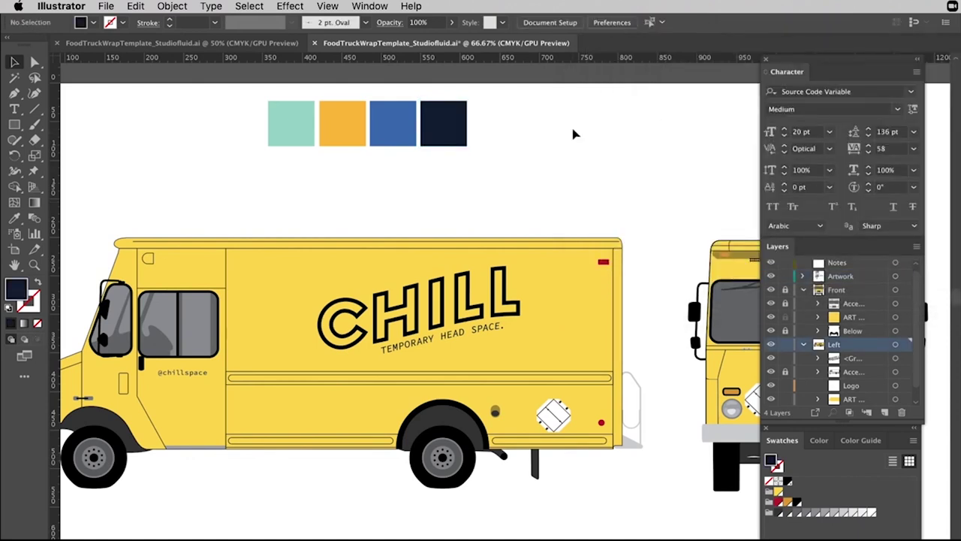
# Select the four palette squares and float the Swatches panel over the canvas.
pyautogui.moveTo(507, 106); pyautogui.dragTo(222, 156)
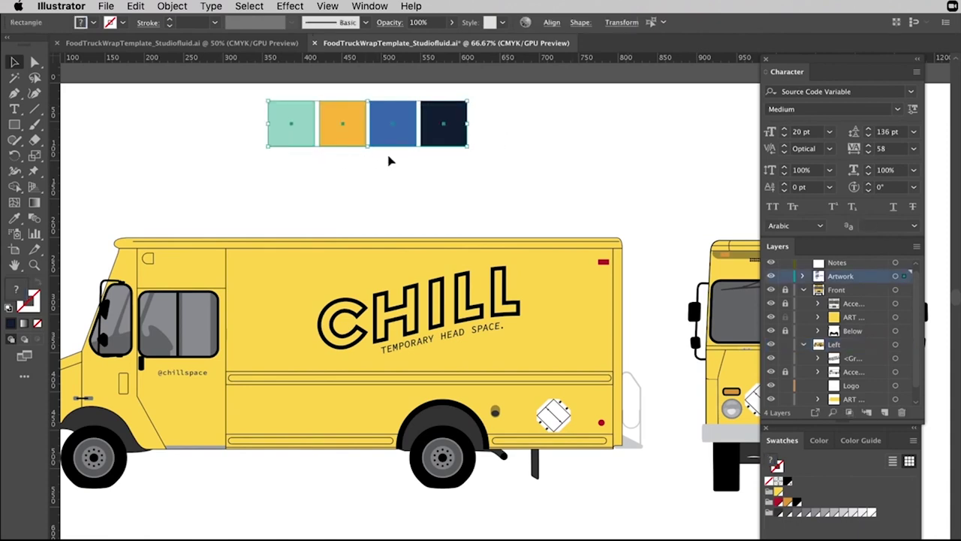
pyautogui.moveTo(892, 434); pyautogui.dragTo(718, 84)
pyautogui.click(709, 203)
pyautogui.click(497, 377)
# Save the four squares' colours as a new colour group named 'Truck'.
pyautogui.moveTo(503, 128); pyautogui.dragTo(262, 168)
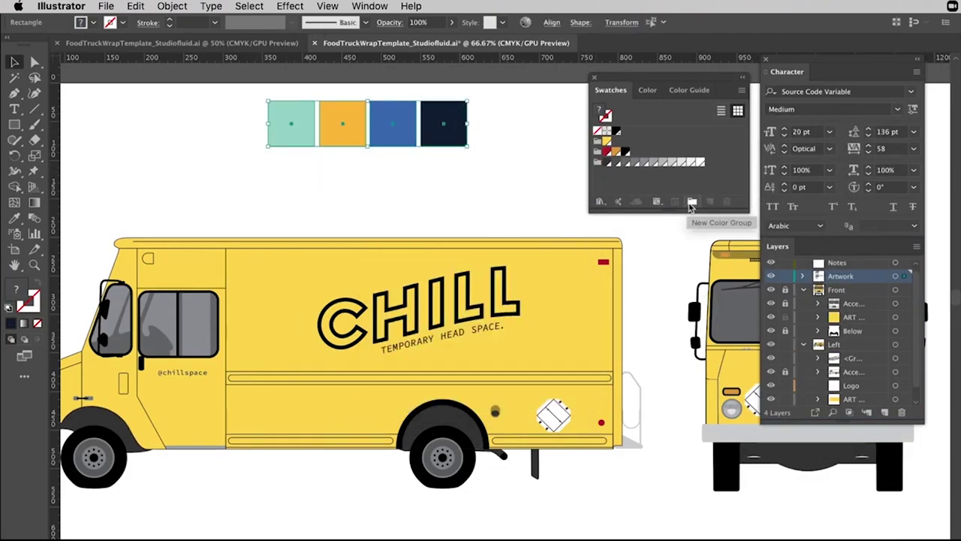
pyautogui.click(691, 203)
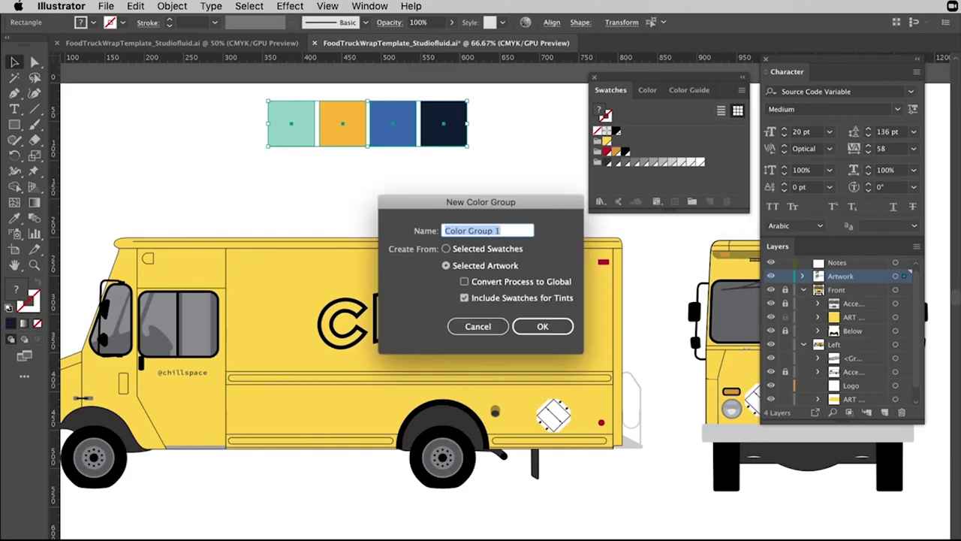
pyautogui.press('BackSpace')
pyautogui.write('Truck')
pyautogui.press('Return')
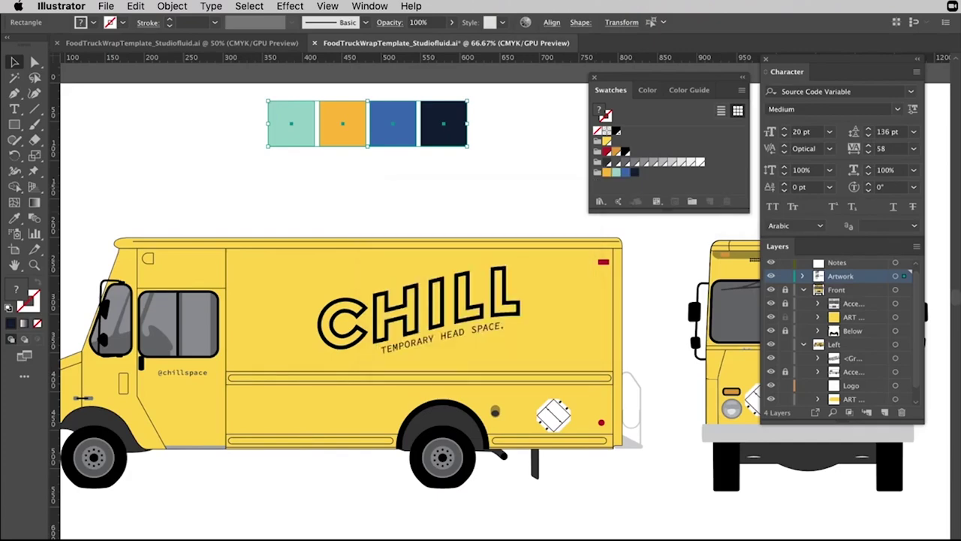
pyautogui.click(540, 158)
pyautogui.click(567, 312)
pyautogui.scroll(2, 567, 312)
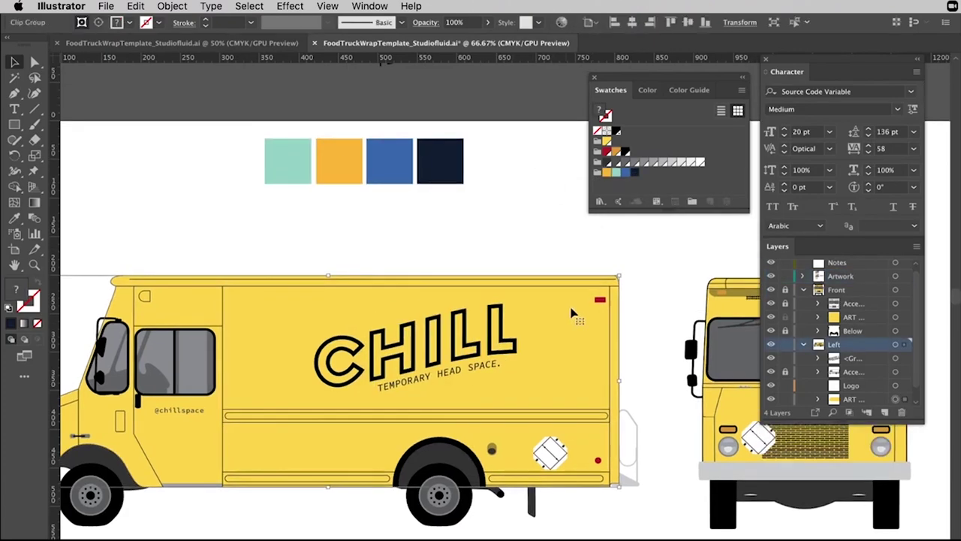
# Fill the truck's side body with the mint green swatch.
pyautogui.moveTo(553, 307); pyautogui.dragTo(525, 214)
pyautogui.moveTo(451, 155); pyautogui.dragTo(483, 240)
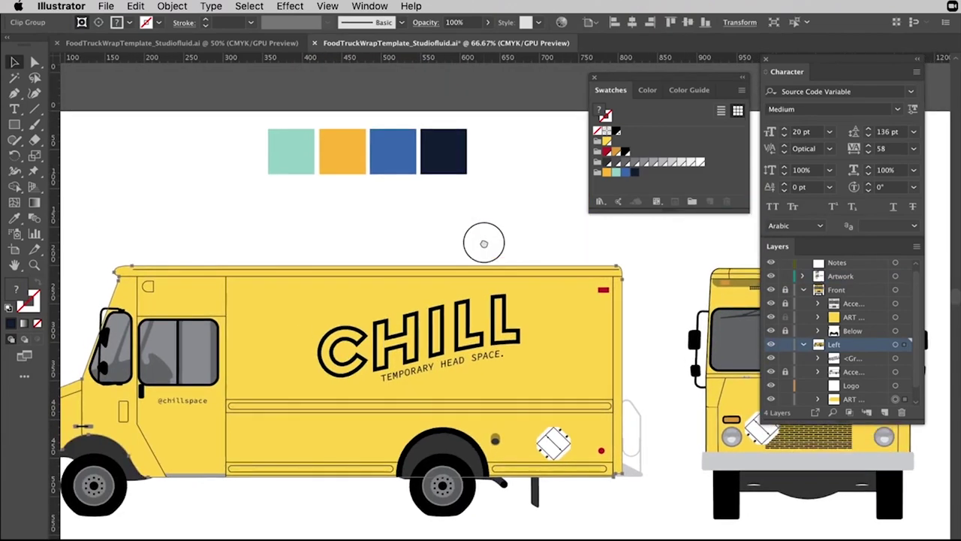
pyautogui.doubleClick(607, 175)
pyautogui.moveTo(458, 279); pyautogui.dragTo(477, 280)
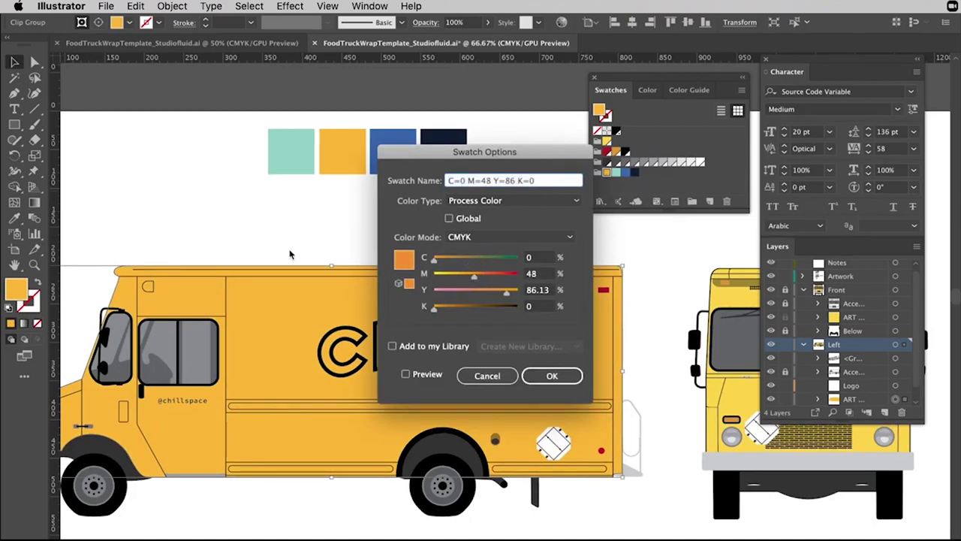
pyautogui.click(551, 375)
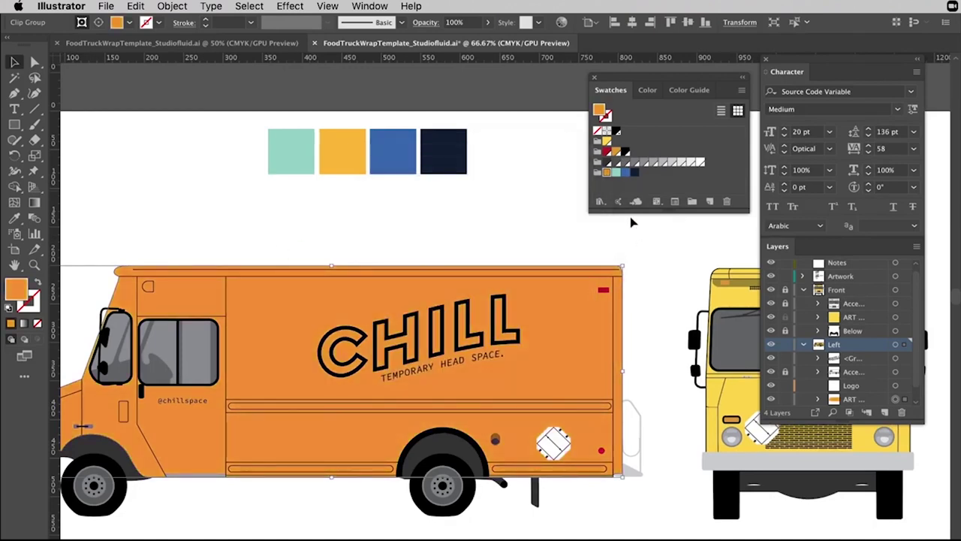
pyautogui.click(615, 173)
pyautogui.click(533, 219)
# Unlock the Front layer and fill the truck's front body with mint green.
pyautogui.hscroll(5, 450, 301)
pyautogui.scroll(-1, 450, 300)
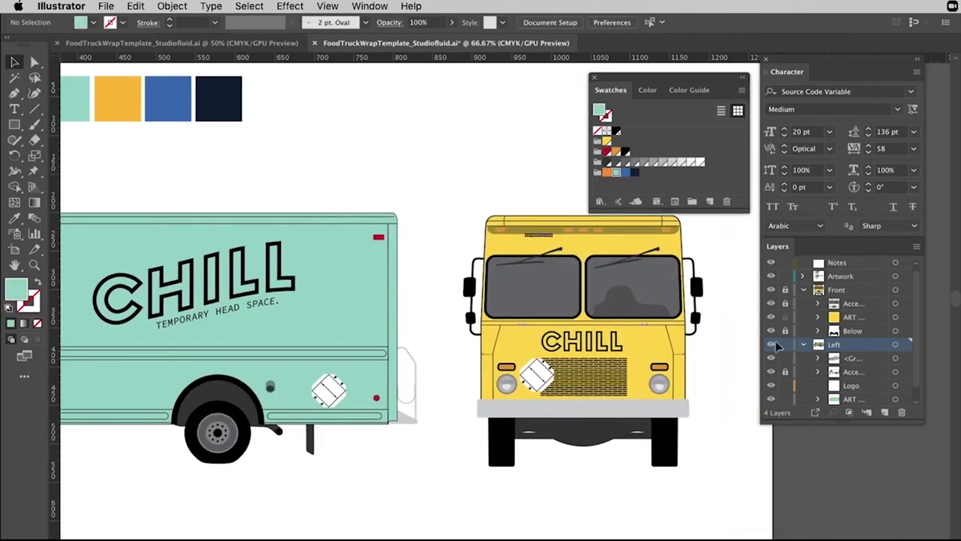
pyautogui.click(872, 319)
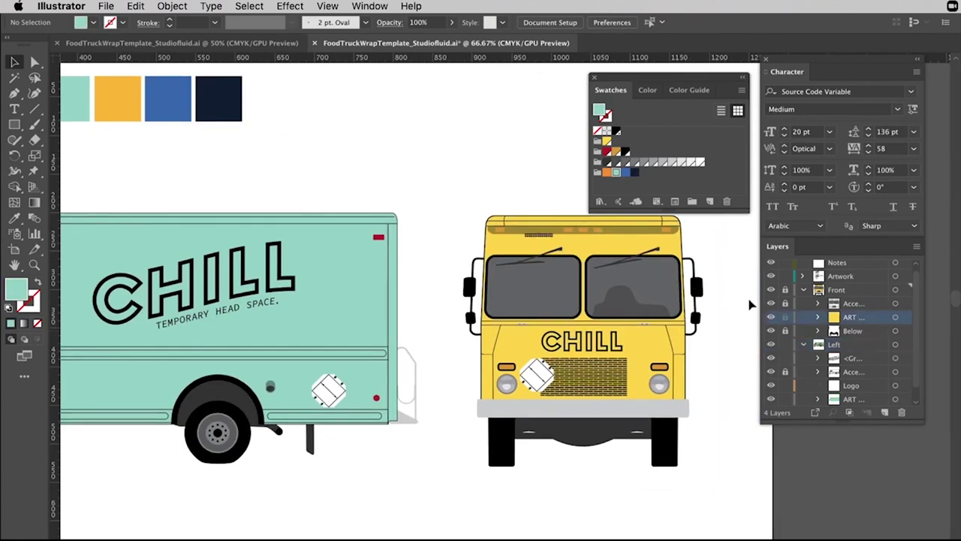
pyautogui.click(785, 290)
pyautogui.click(647, 353)
pyautogui.click(616, 173)
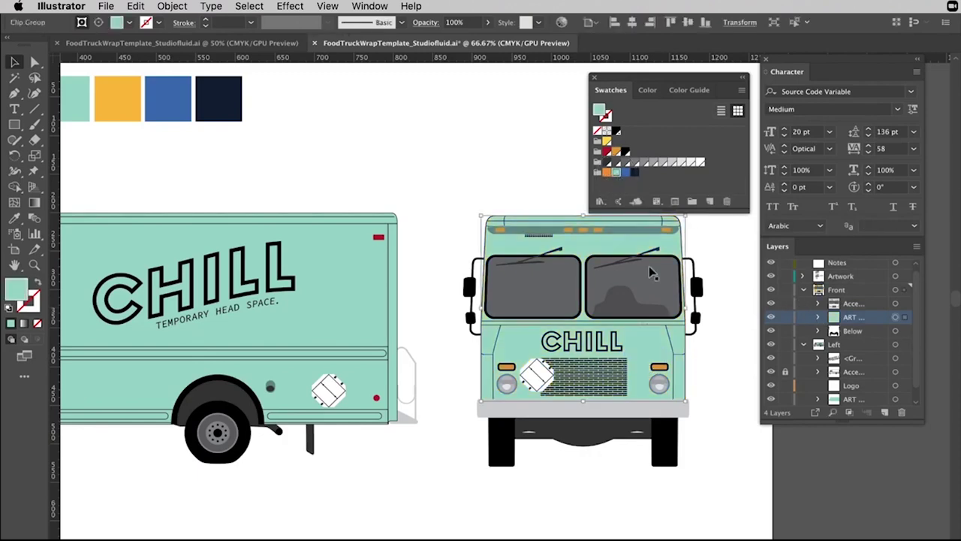
pyautogui.click(720, 378)
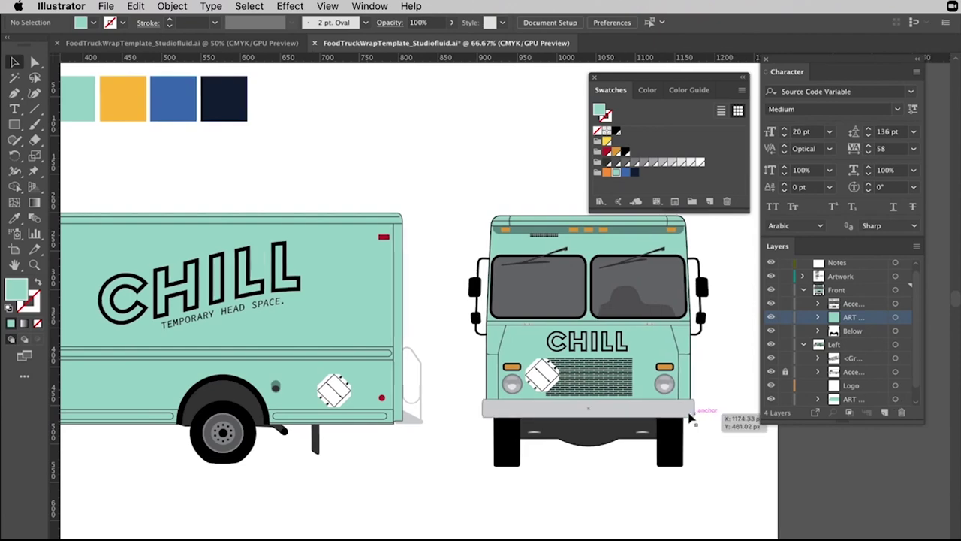
pyautogui.hscroll(-6, 690, 418)
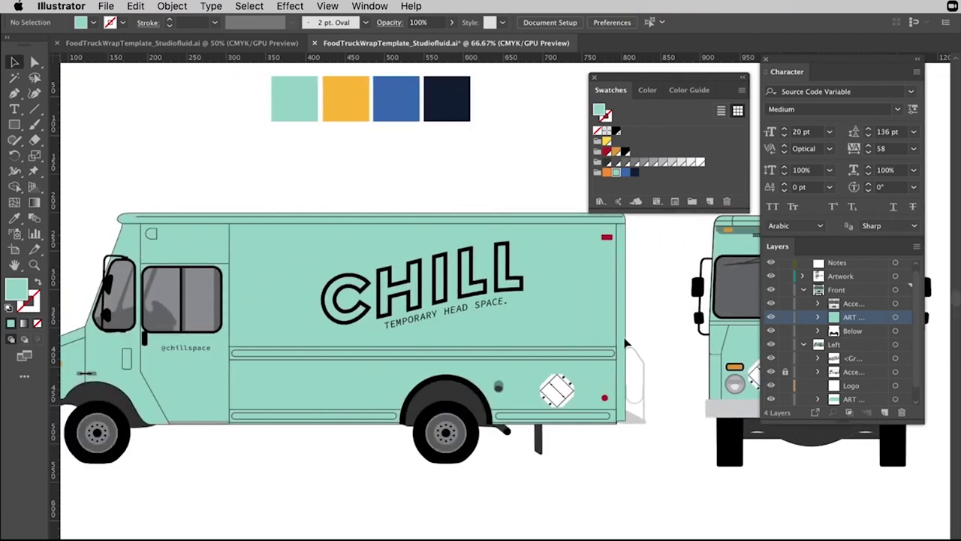
# Draw a rectangle band across the truck's lower side and fill it with the palette blue.
pyautogui.moveTo(580, 359); pyautogui.dragTo(417, 370)
pyautogui.moveTo(340, 365); pyautogui.dragTo(413, 372)
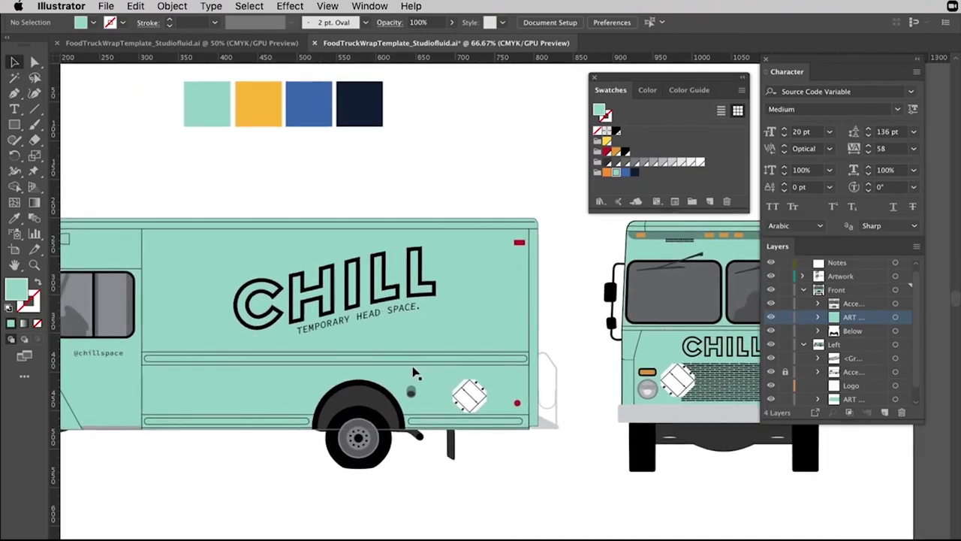
pyautogui.click(13, 127)
pyautogui.click(83, 124)
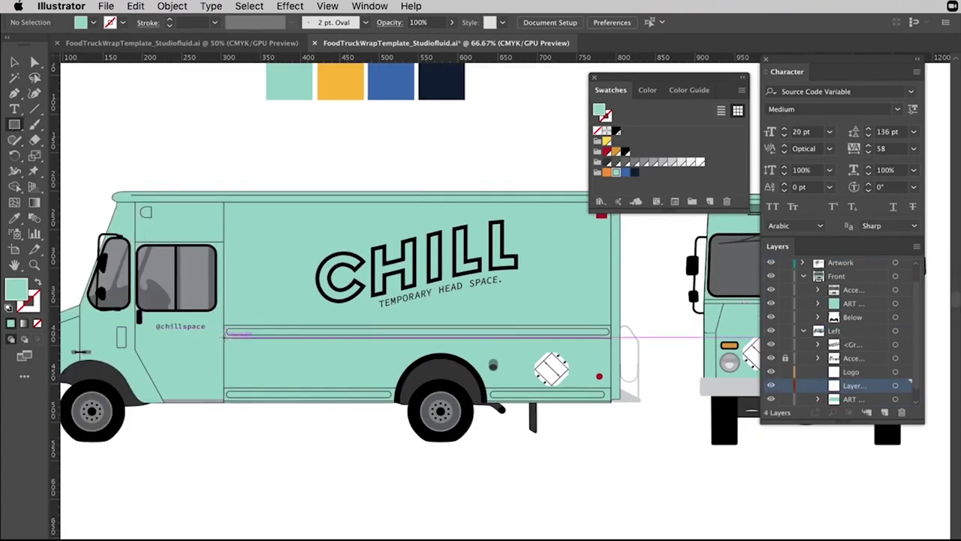
pyautogui.moveTo(226, 336); pyautogui.dragTo(609, 389)
pyautogui.click(14, 219)
pyautogui.click(391, 86)
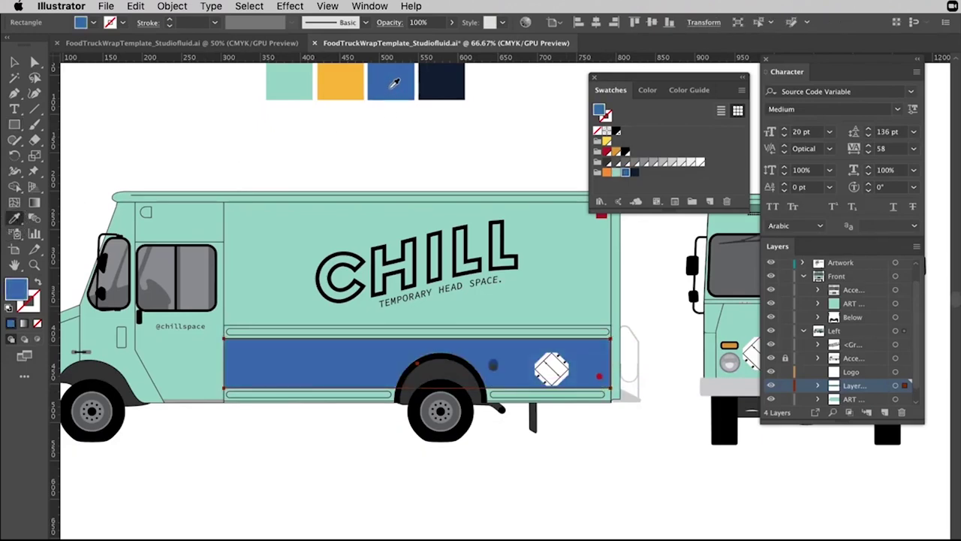
pyautogui.press('v')
pyautogui.click(457, 168)
# Recolour the side band to the dark navy from the palette.
pyautogui.moveTo(457, 168); pyautogui.dragTo(378, 187)
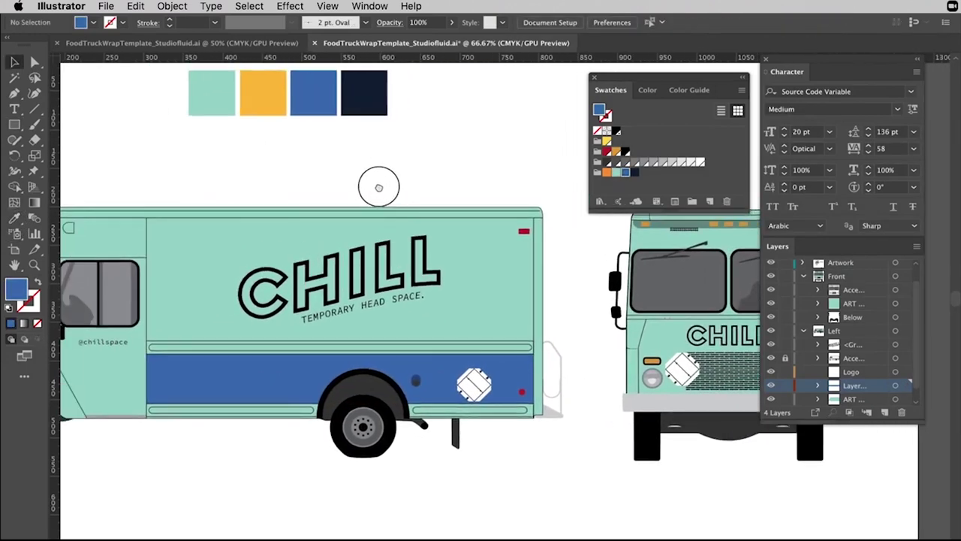
pyautogui.click(510, 385)
pyautogui.moveTo(511, 384); pyautogui.dragTo(346, 381)
pyautogui.moveTo(306, 203); pyautogui.dragTo(507, 208)
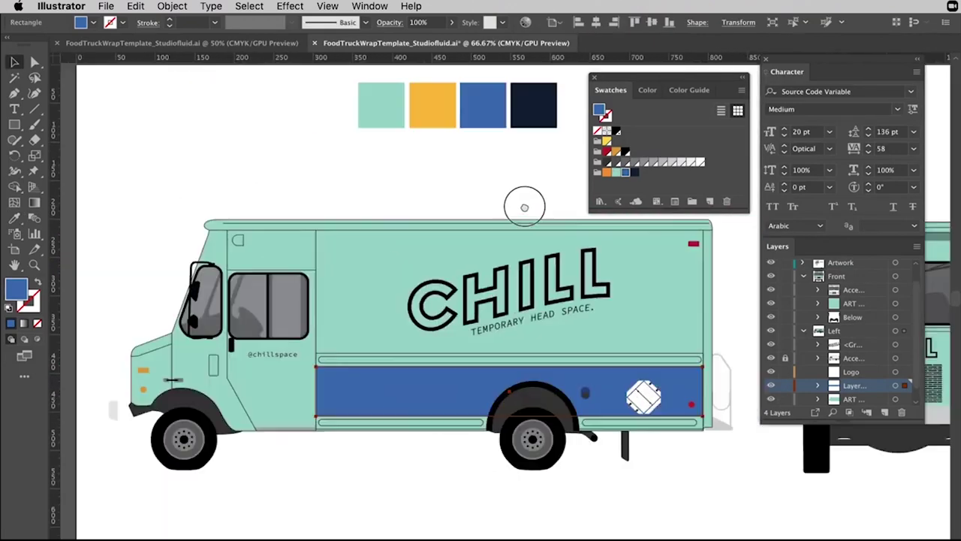
pyautogui.click(14, 218)
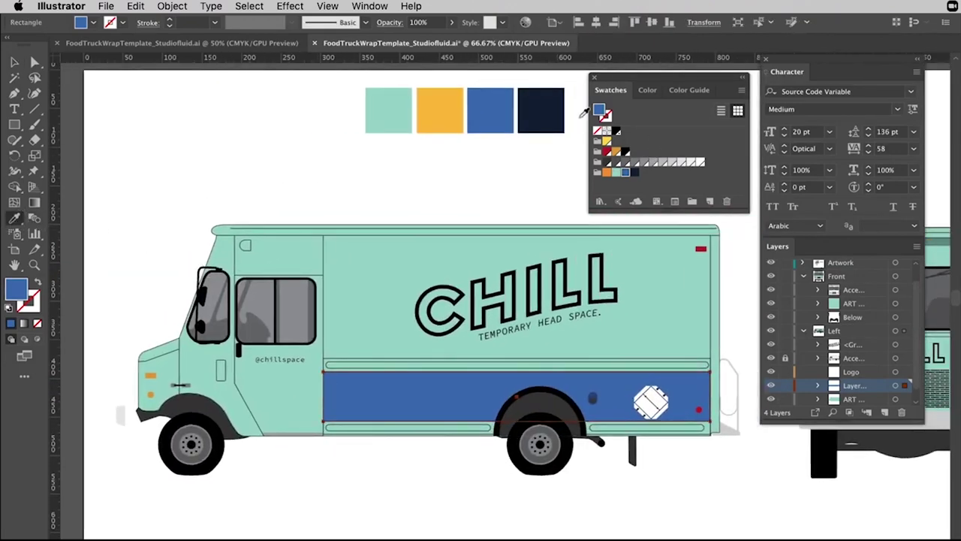
pyautogui.click(550, 112)
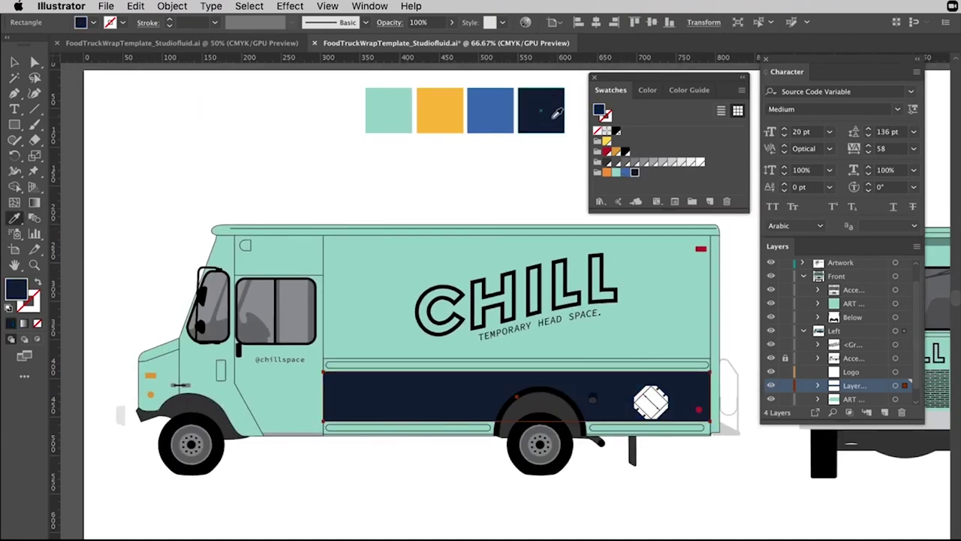
pyautogui.press('v')
pyautogui.click(493, 188)
pyautogui.moveTo(493, 189); pyautogui.dragTo(263, 224)
# Draw a trial rectangle over the truck's lower front, then zoom in on the front.
pyautogui.press('m')
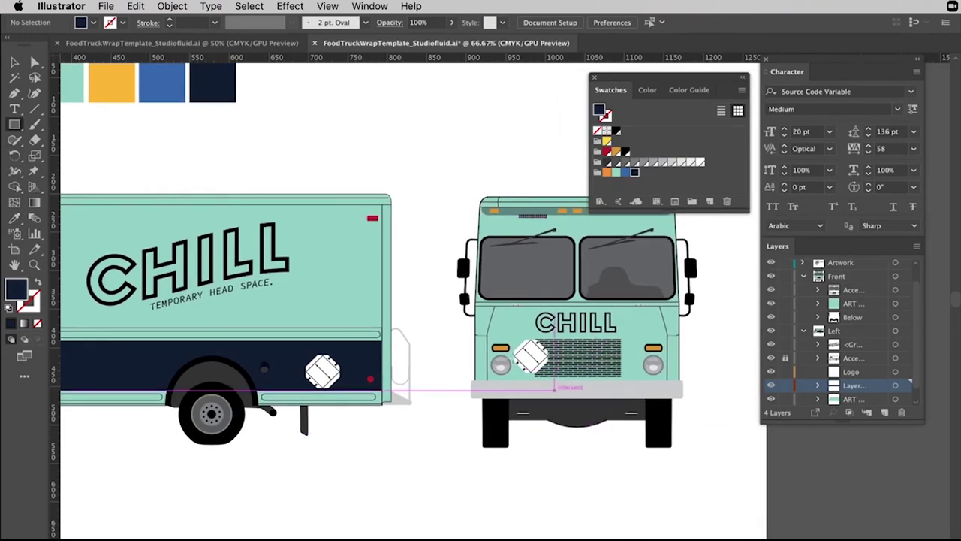
pyautogui.moveTo(486, 334)
pyautogui.mouseDown()
pyautogui.moveTo(639, 412)
pyautogui.moveTo(667, 386)
pyautogui.mouseUp()
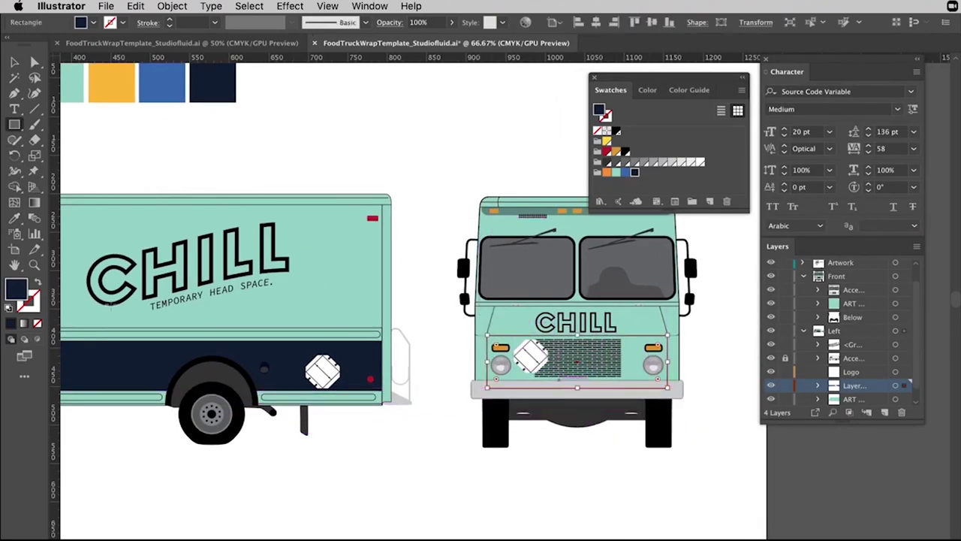
pyautogui.click(15, 218)
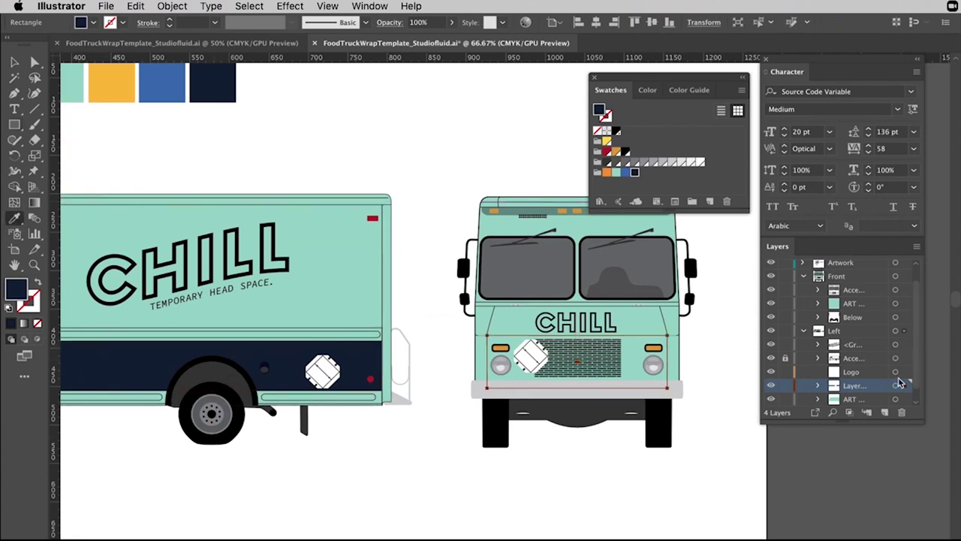
pyautogui.press('super+plus')
pyautogui.press('super+plus')
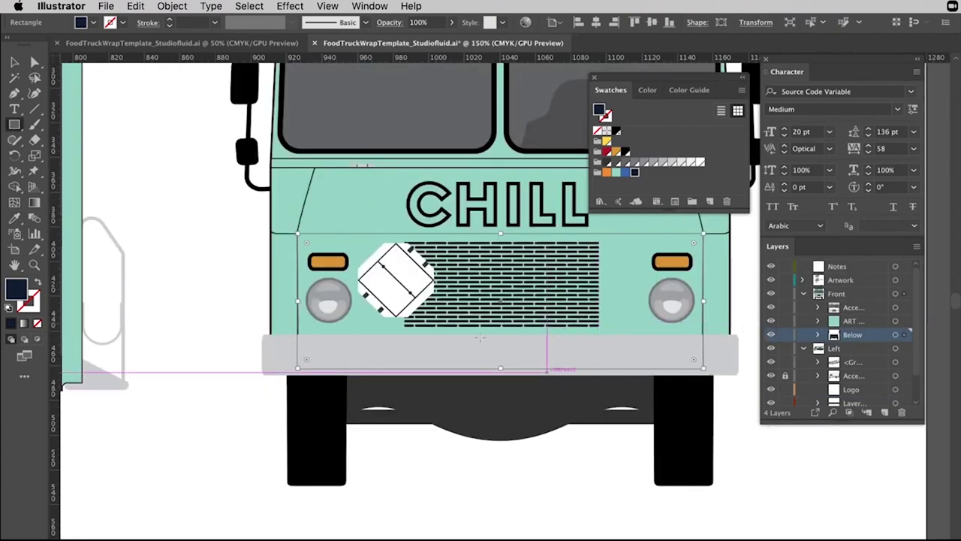
pyautogui.hscroll(-5, 257, 293)
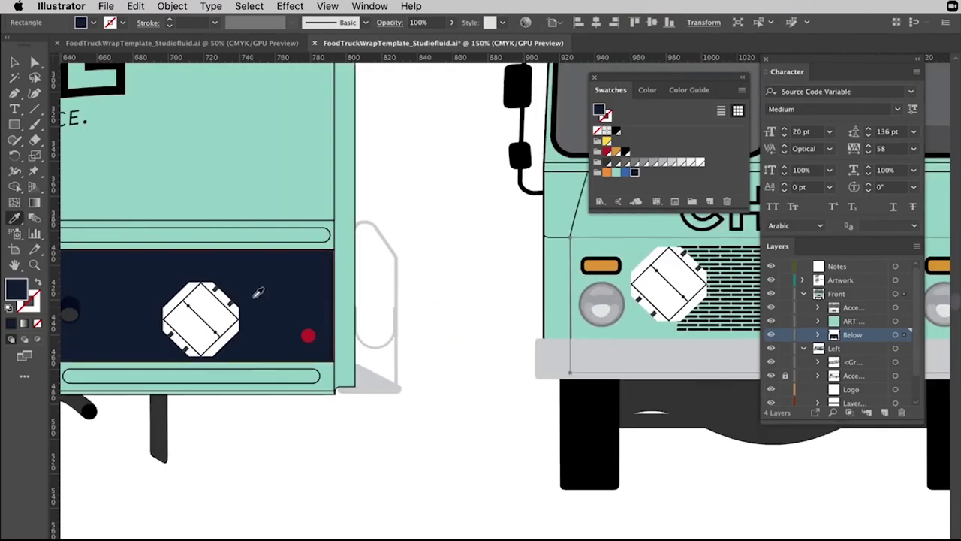
pyautogui.hscroll(8, 440, 296)
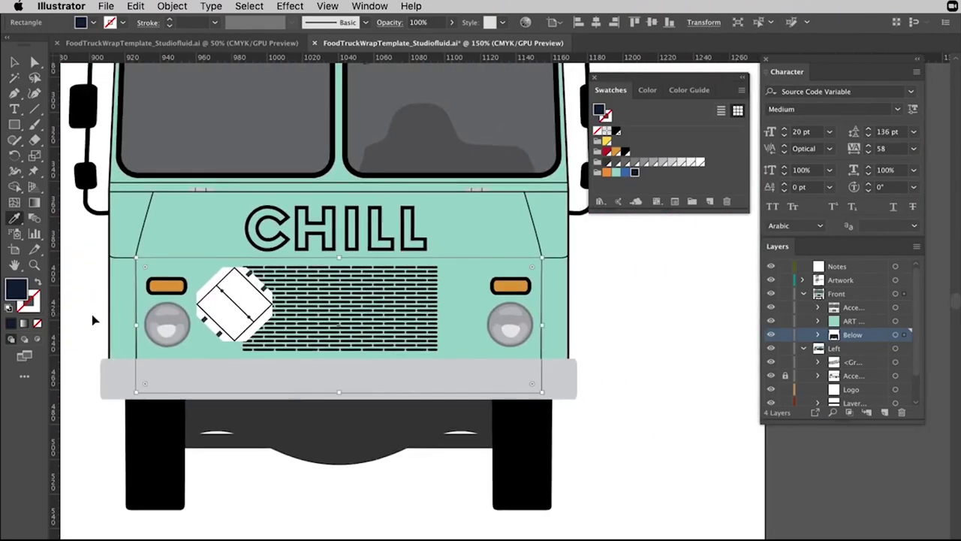
pyautogui.press('super+shift+a')
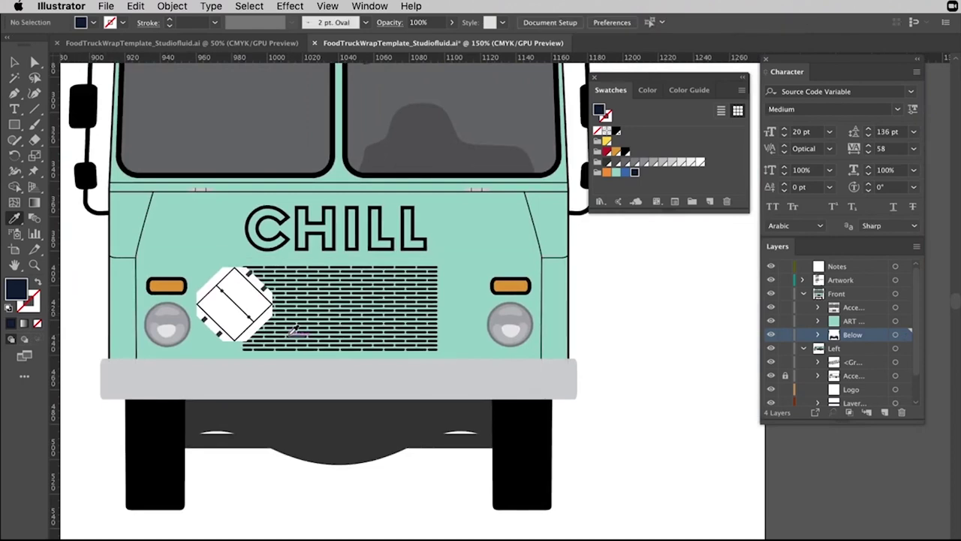
# On the ART layer, draw a narrow navy strip at the front's lower left.
pyautogui.click(12, 126)
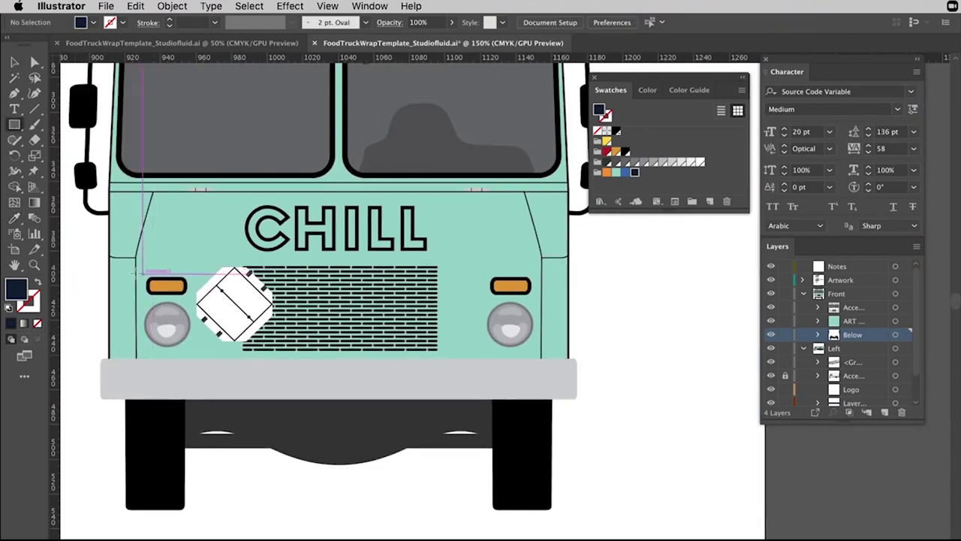
pyautogui.moveTo(123, 256); pyautogui.dragTo(136, 366)
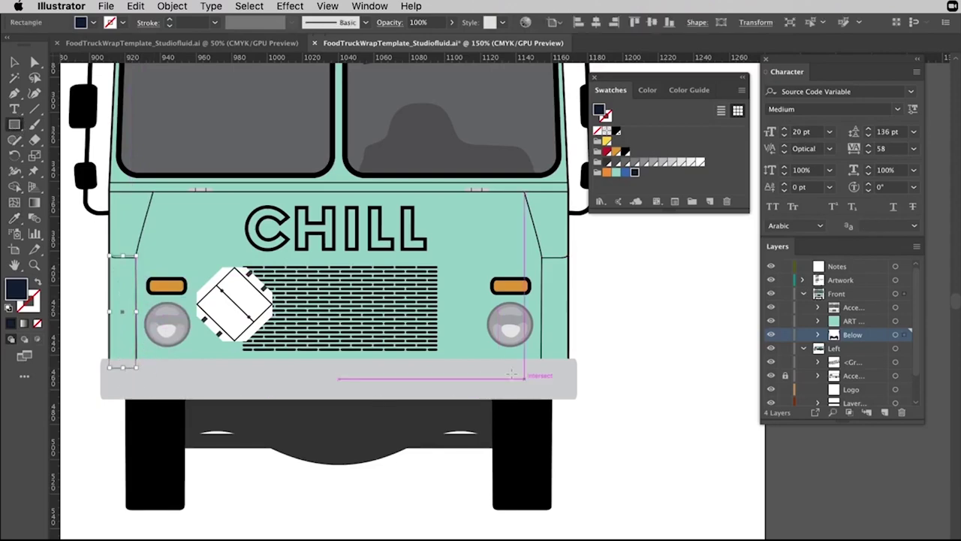
pyautogui.hscroll(-5, 717, 375)
pyautogui.scroll(1, 717, 375)
pyautogui.press('super+shift+a')
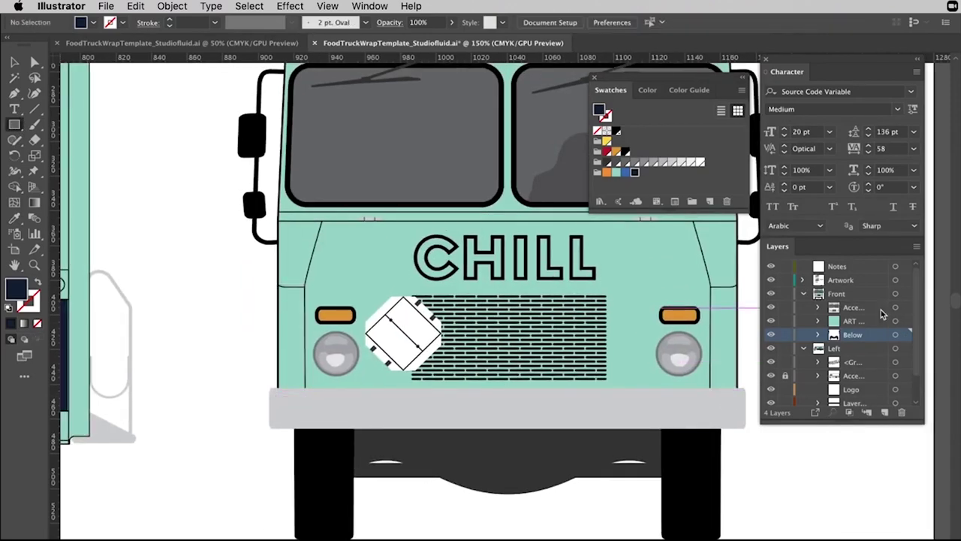
pyautogui.click(875, 320)
pyautogui.moveTo(293, 341); pyautogui.dragTo(304, 396)
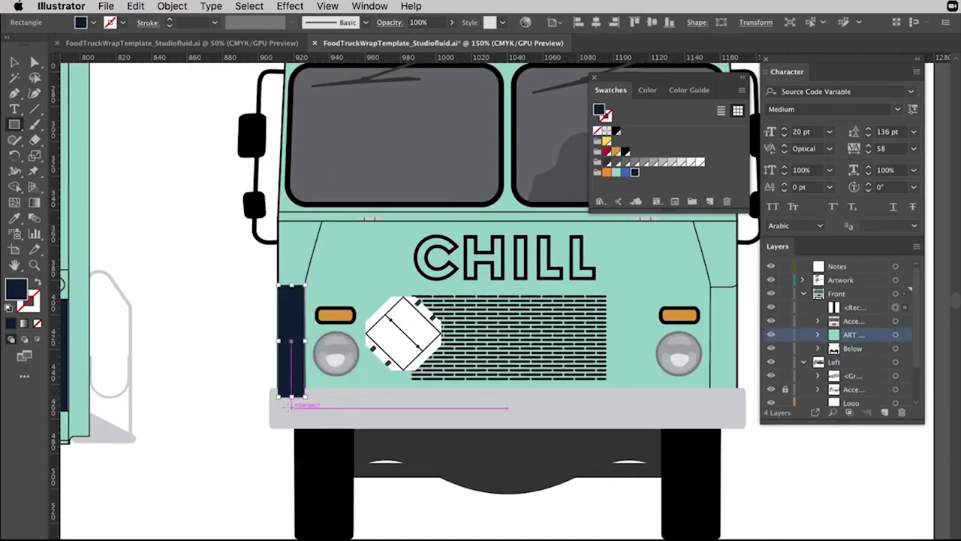
pyautogui.hscroll(5, 429, 401)
pyautogui.moveTo(634, 284); pyautogui.dragTo(608, 398)
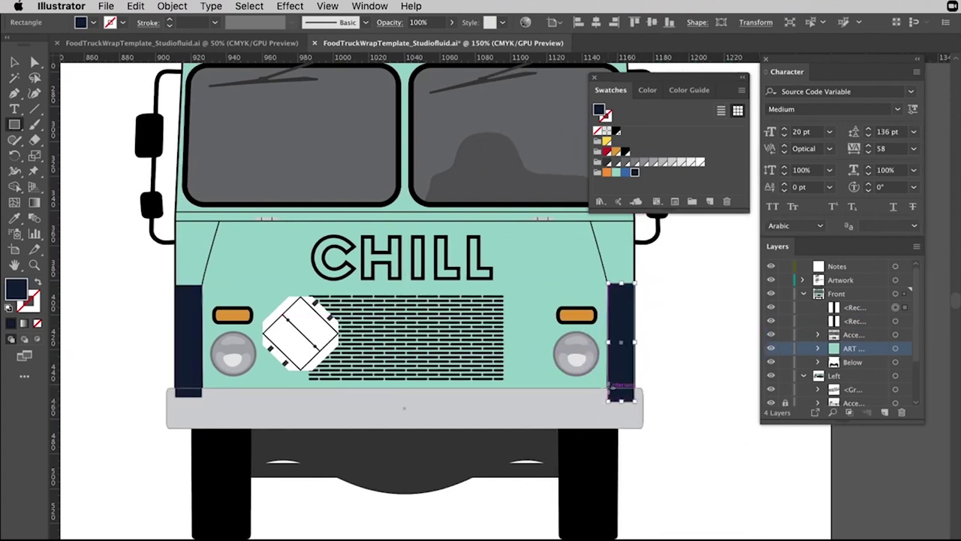
pyautogui.hotkey('ctrl', 'z')
# Copy the strip to the lower right and stack both strips beneath the grey bumper.
pyautogui.press('v')
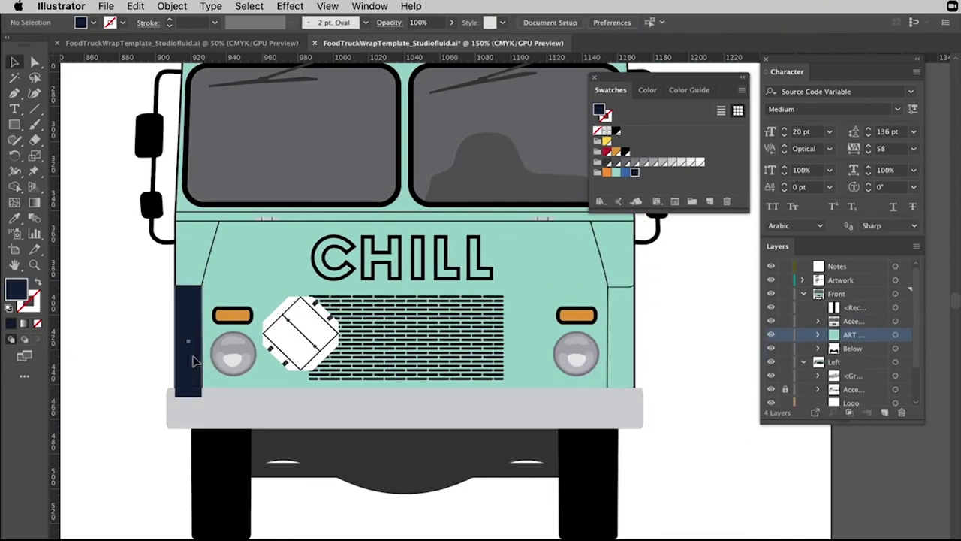
pyautogui.click(192, 362)
pyautogui.moveTo(193, 361); pyautogui.dragTo(620, 334)
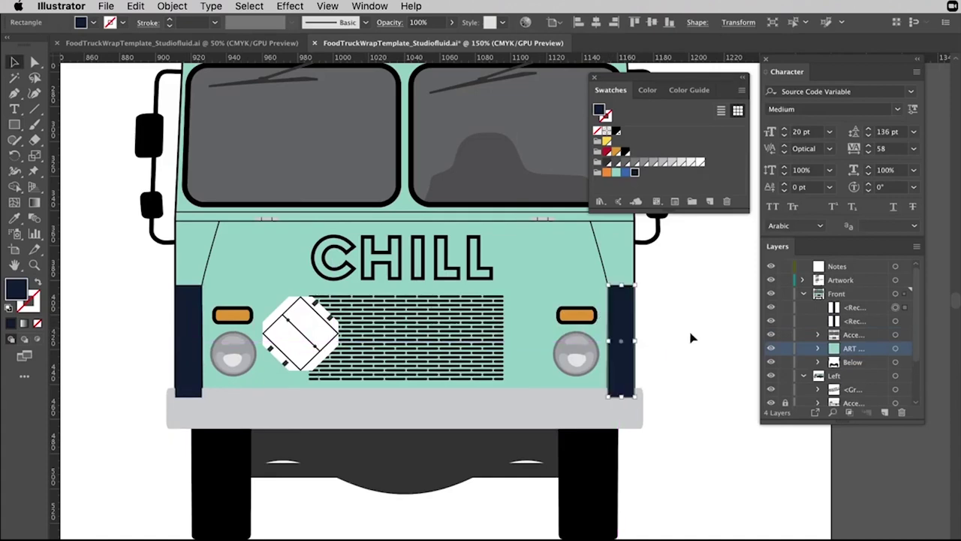
pyautogui.click(689, 379)
pyautogui.click(389, 410)
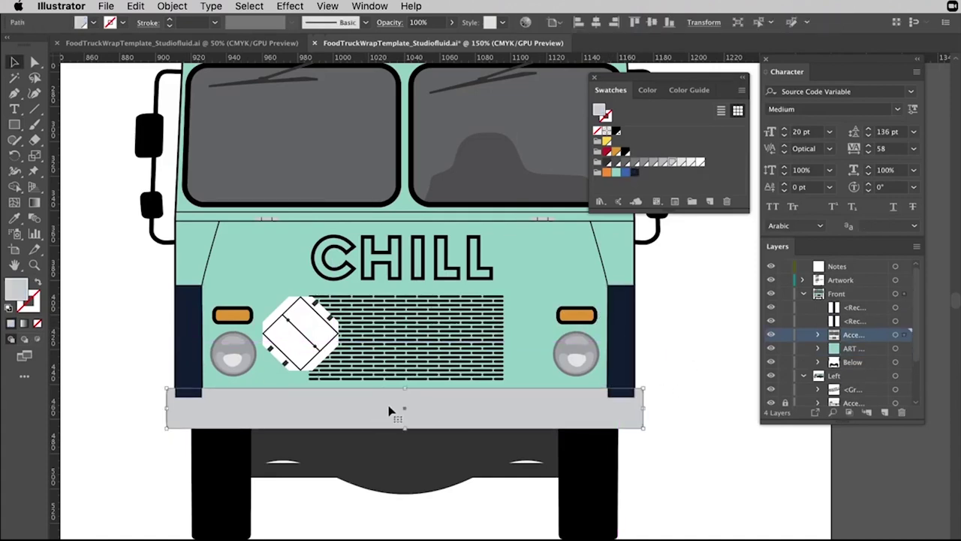
pyautogui.click(869, 321)
pyautogui.keyDown('shift'); pyautogui.click(867, 308); pyautogui.keyUp('shift')
pyautogui.moveTo(868, 309); pyautogui.dragTo(854, 339)
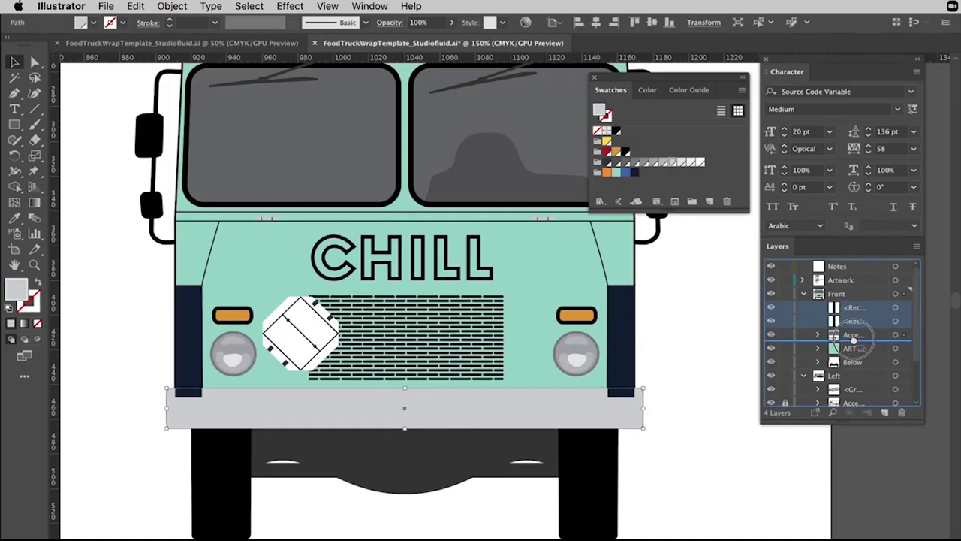
pyautogui.click(697, 349)
# Zoom out and pan to view the whole truck.
pyautogui.press('super+minus')
pyautogui.press('super+minus')
pyautogui.moveTo(214, 389); pyautogui.dragTo(497, 423)
pyautogui.click(223, 363)
pyautogui.hscroll(1, 461, 208)
pyautogui.click(457, 137)
pyautogui.hscroll(4, 311, 125)
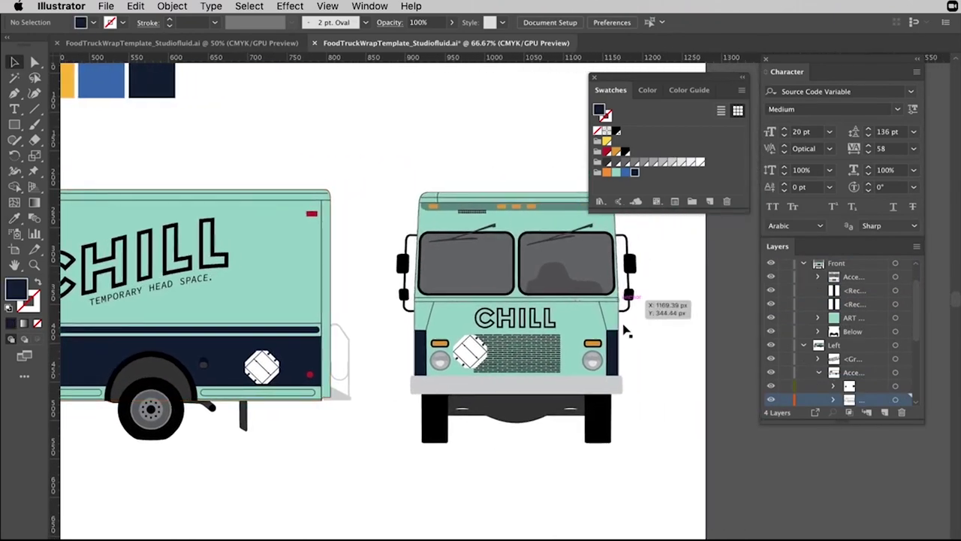
# Bring the side panels back and marquee-select the cloud, sunglasses and headphones icons together.
pyautogui.hscroll(-8, 643, 361)
pyautogui.scroll(1, 524, 387)
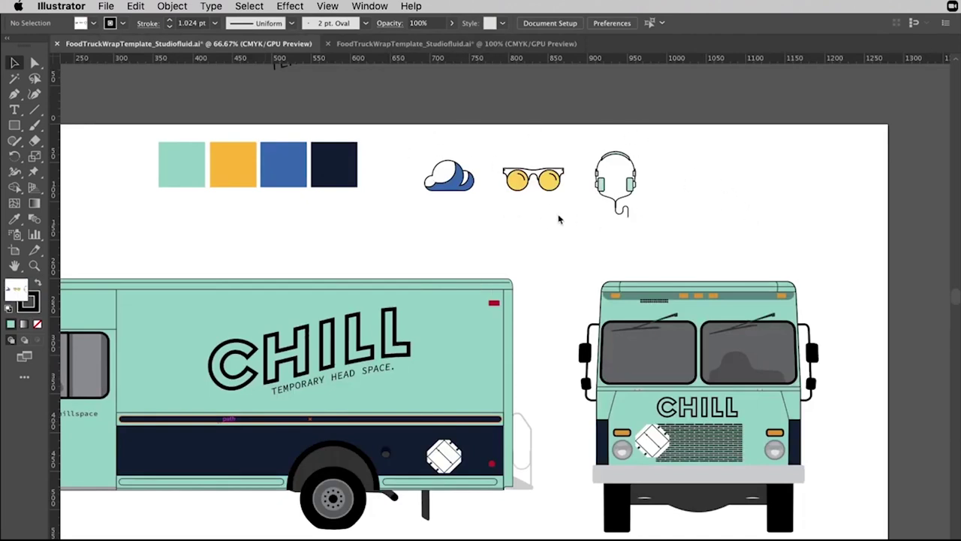
pyautogui.hscroll(-3, 558, 219)
pyautogui.hotkey('shift', 'Tab')
pyautogui.scroll(-2, 605, 259)
pyautogui.hscroll(3, 605, 259)
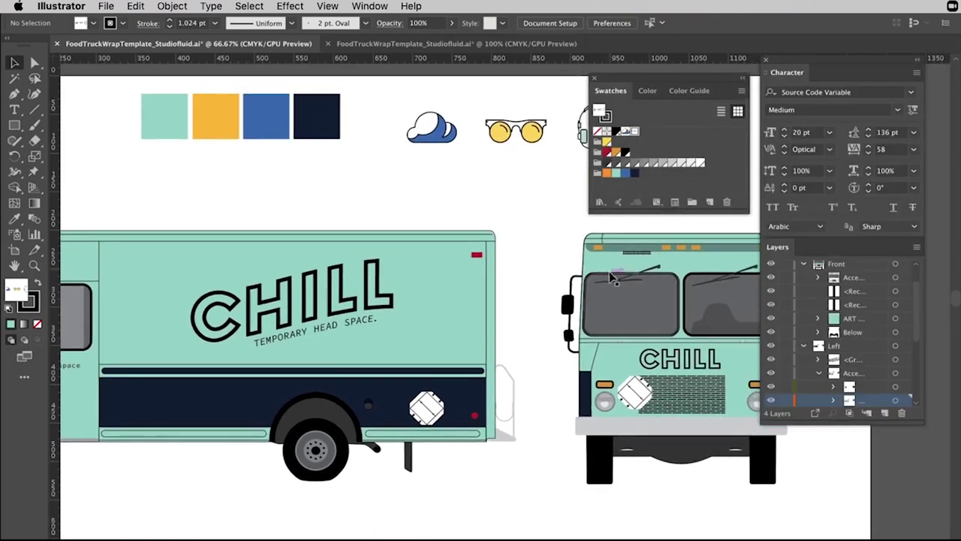
pyautogui.scroll(4, 609, 278)
pyautogui.hscroll(6, 610, 278)
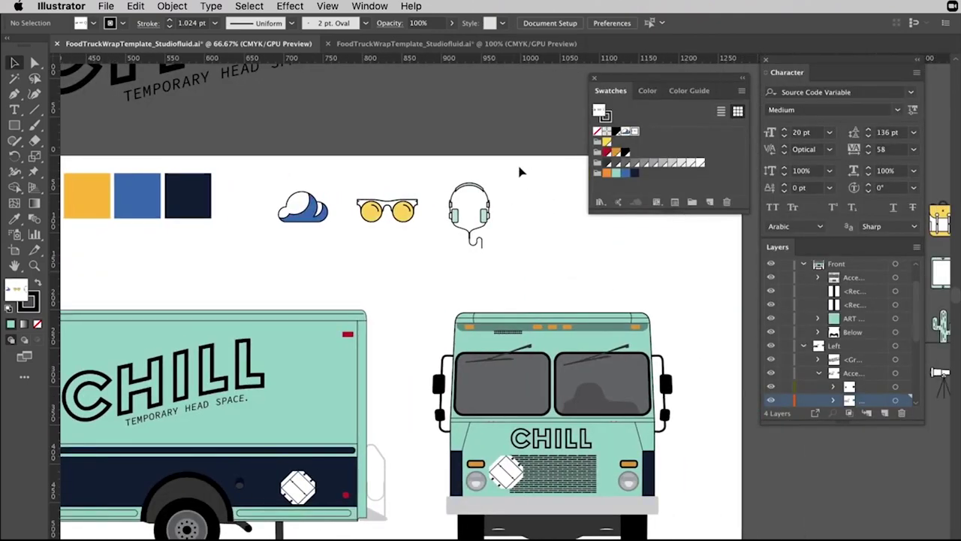
pyautogui.moveTo(249, 169); pyautogui.dragTo(525, 278)
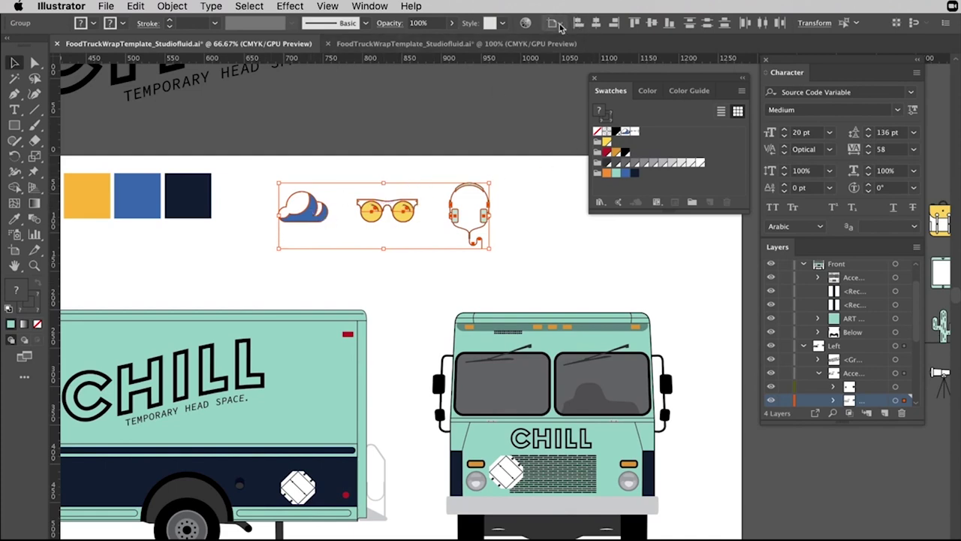
pyautogui.click(526, 23)
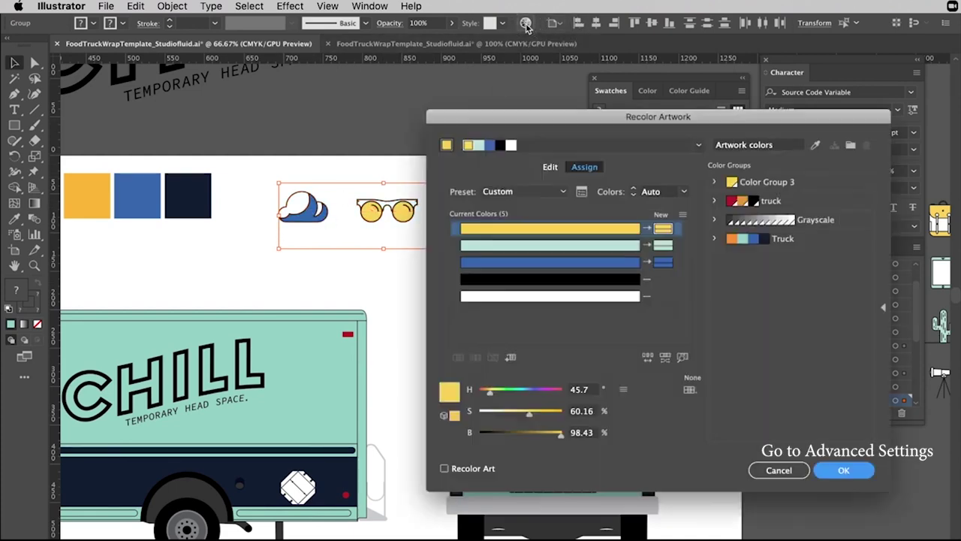
pyautogui.moveTo(648, 121); pyautogui.dragTo(704, 30)
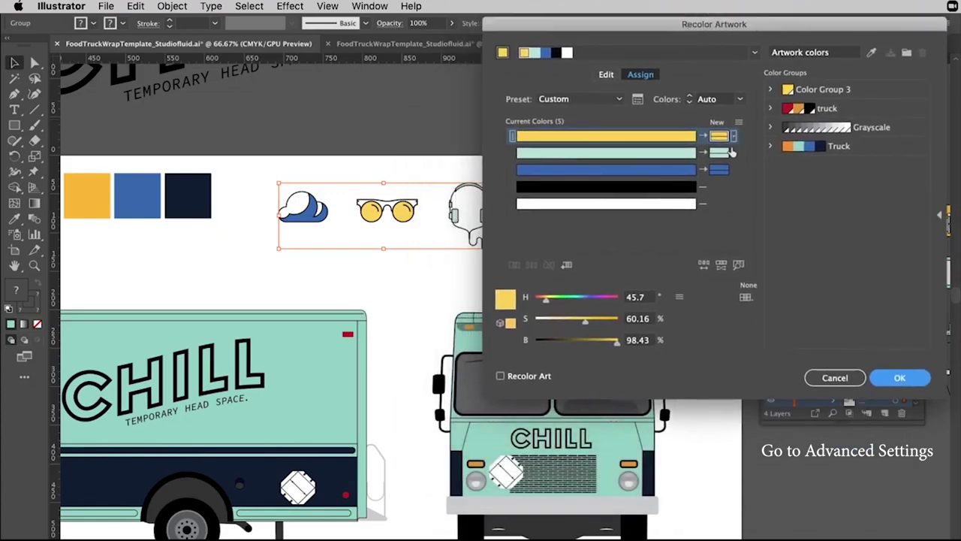
pyautogui.moveTo(720, 139); pyautogui.dragTo(723, 156)
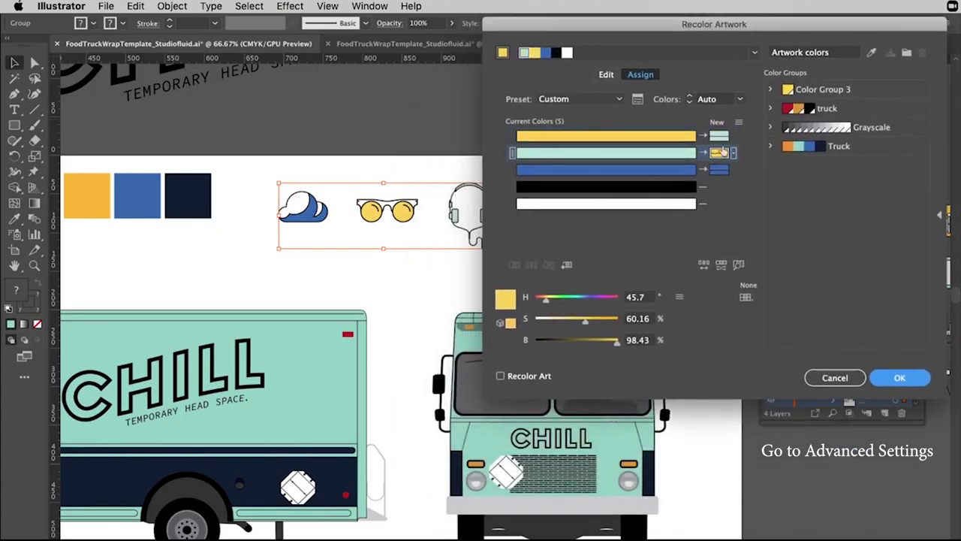
pyautogui.moveTo(684, 23); pyautogui.dragTo(765, 23)
pyautogui.click(605, 377)
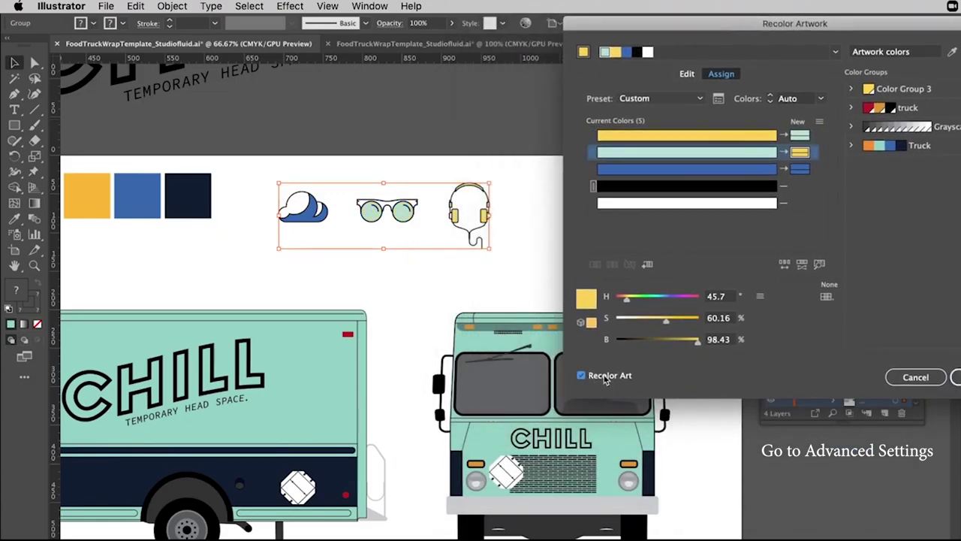
pyautogui.moveTo(799, 152); pyautogui.dragTo(796, 136)
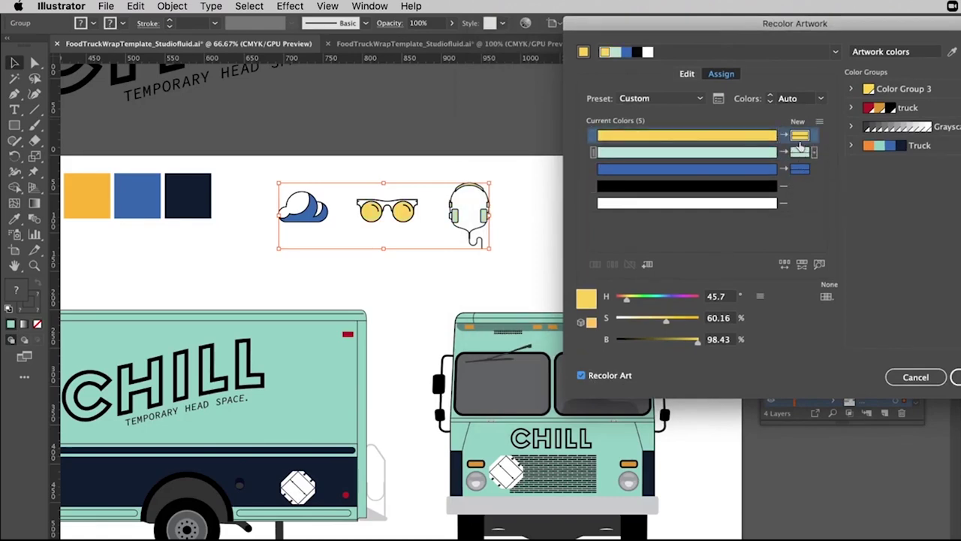
pyautogui.click(798, 153)
pyautogui.doubleClick(800, 138)
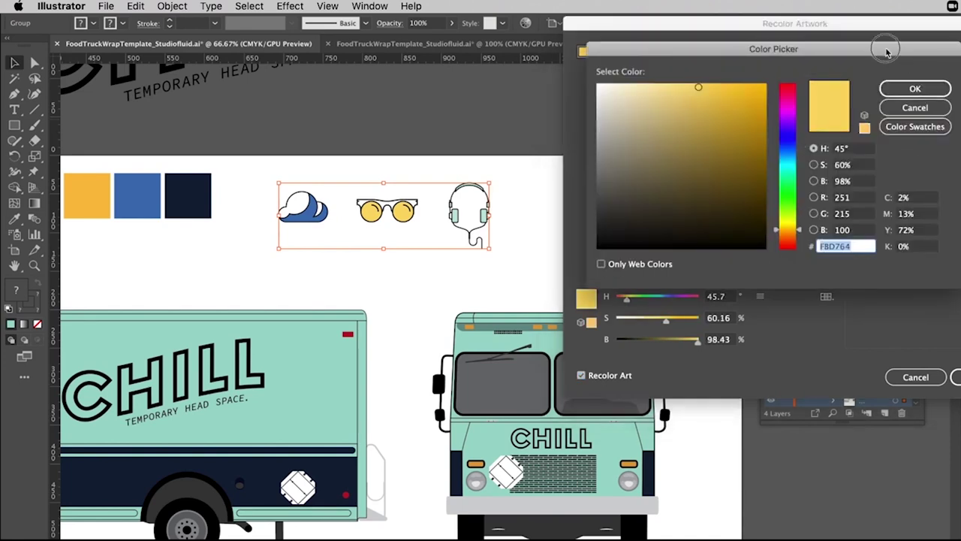
pyautogui.moveTo(890, 46); pyautogui.dragTo(819, 20)
pyautogui.click(850, 99)
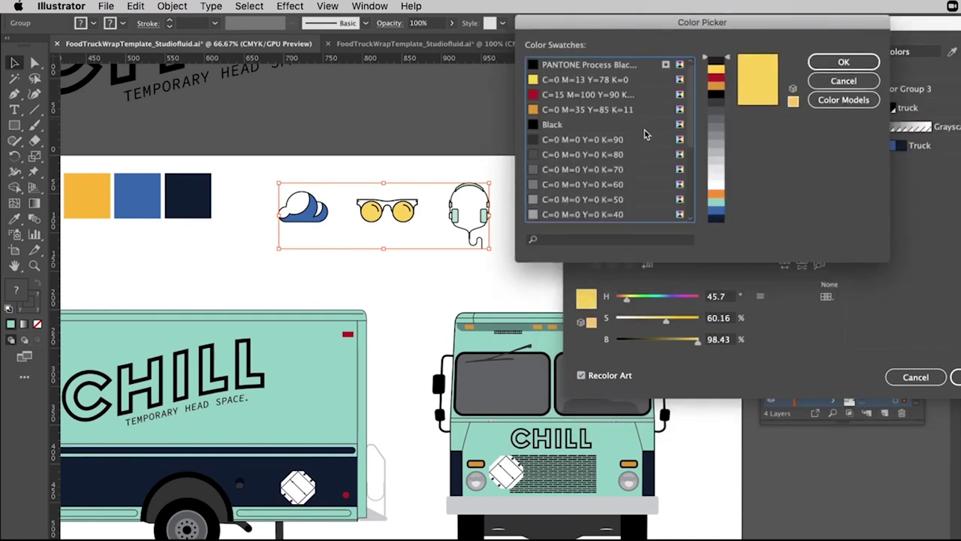
pyautogui.scroll(-2, 647, 135)
pyautogui.moveTo(661, 26); pyautogui.dragTo(805, 255)
pyautogui.click(722, 421)
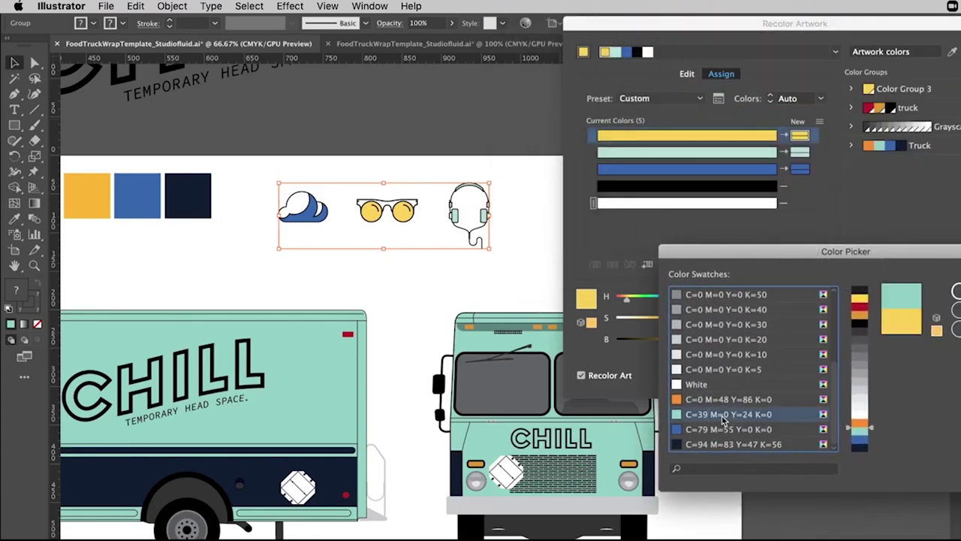
pyautogui.moveTo(876, 251); pyautogui.dragTo(809, 239)
pyautogui.click(920, 280)
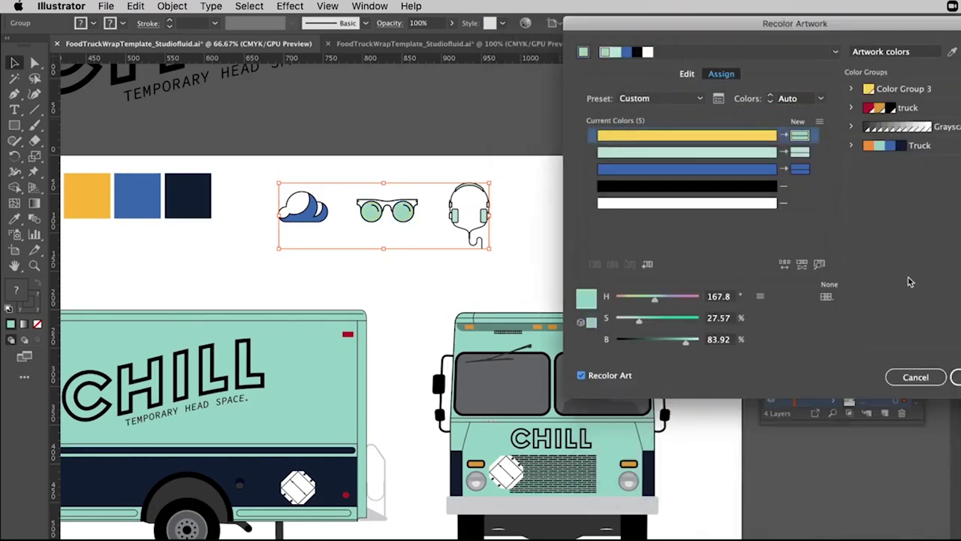
pyautogui.doubleClick(800, 170)
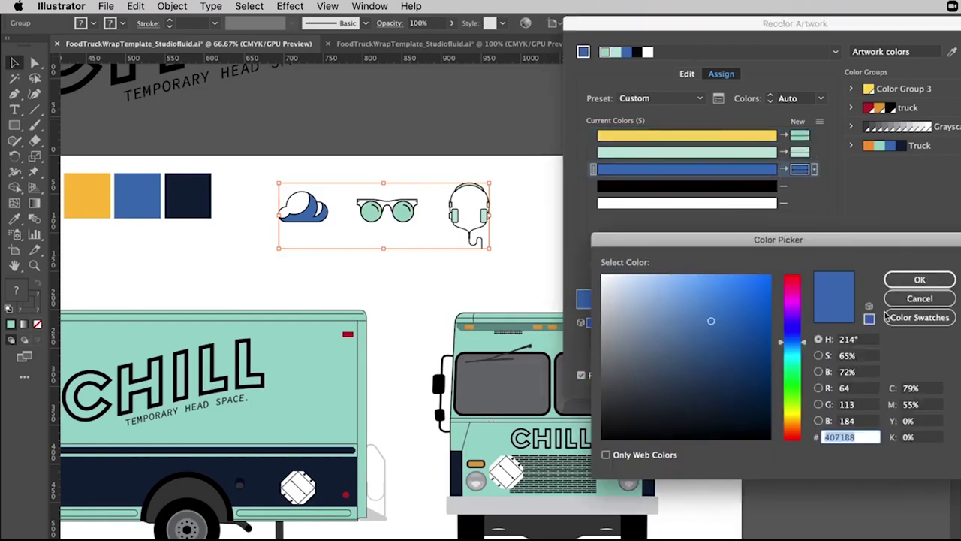
pyautogui.click(893, 317)
pyautogui.moveTo(871, 241); pyautogui.dragTo(861, 150)
pyautogui.click(690, 311)
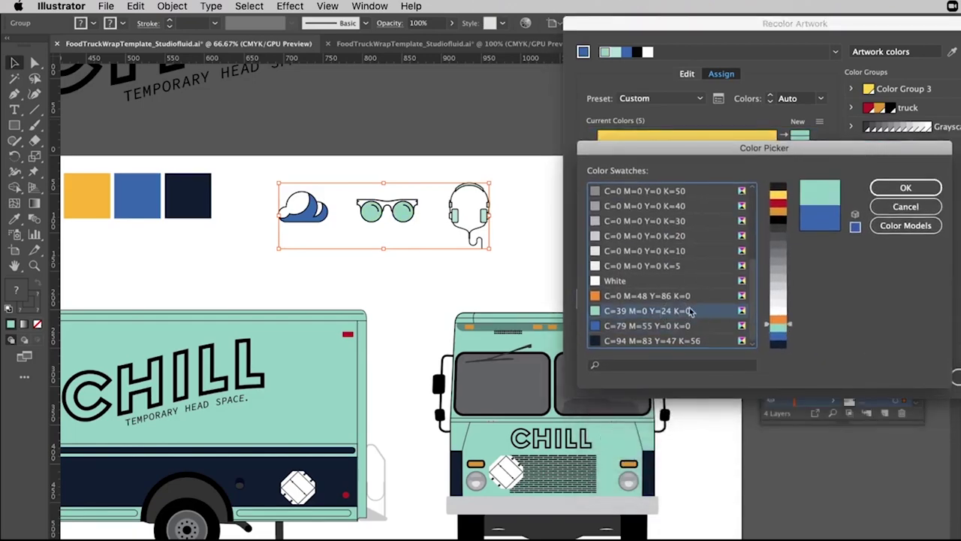
pyautogui.click(912, 188)
pyautogui.press('Return')
pyautogui.click(586, 279)
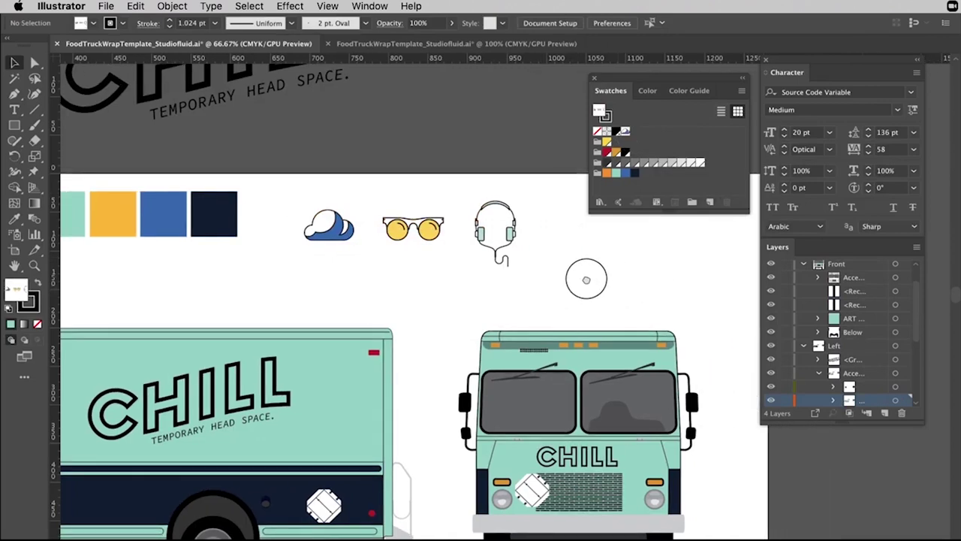
# Group the three icons, make them a pattern swatch, and open it for editing.
pyautogui.moveTo(530, 195); pyautogui.dragTo(212, 328)
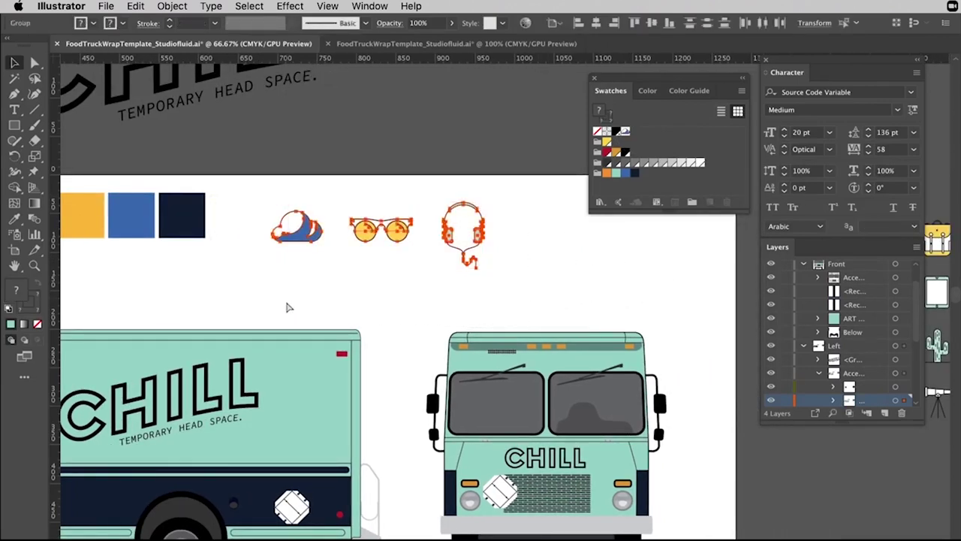
pyautogui.press('super+g')
pyautogui.moveTo(368, 230); pyautogui.dragTo(661, 137)
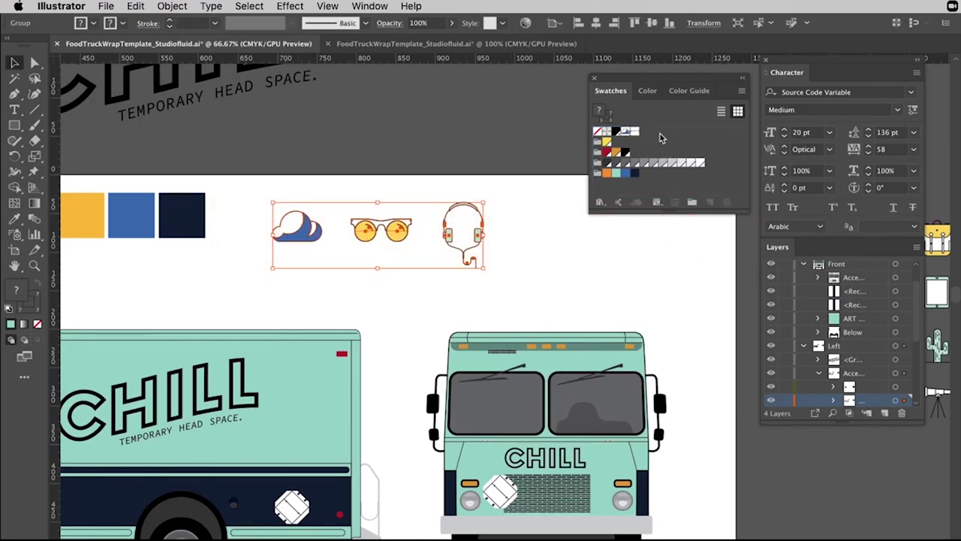
pyautogui.doubleClick(636, 133)
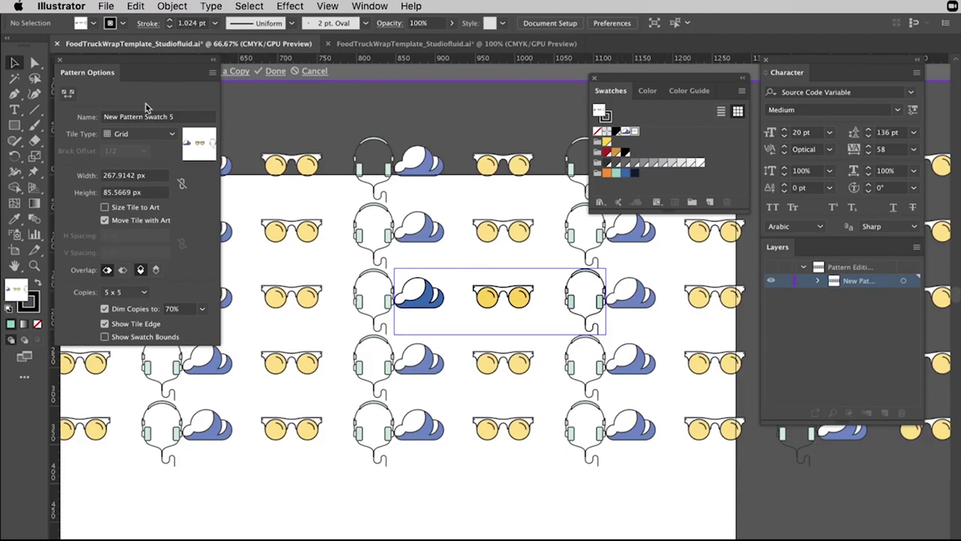
# Set the pattern tile width to 300 px, after trying 270 and 280, and exit pattern editing.
pyautogui.click(135, 176)
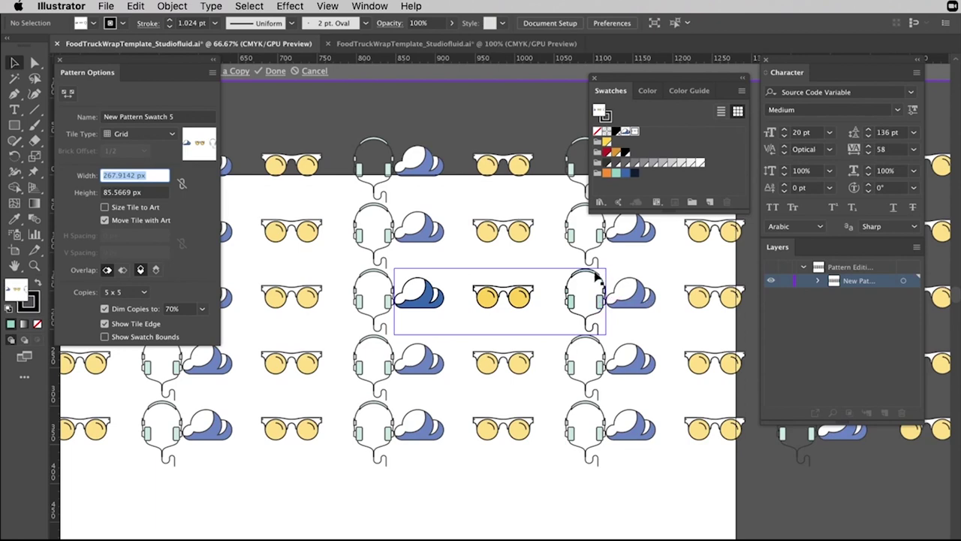
pyautogui.write('270')
pyautogui.press('Return')
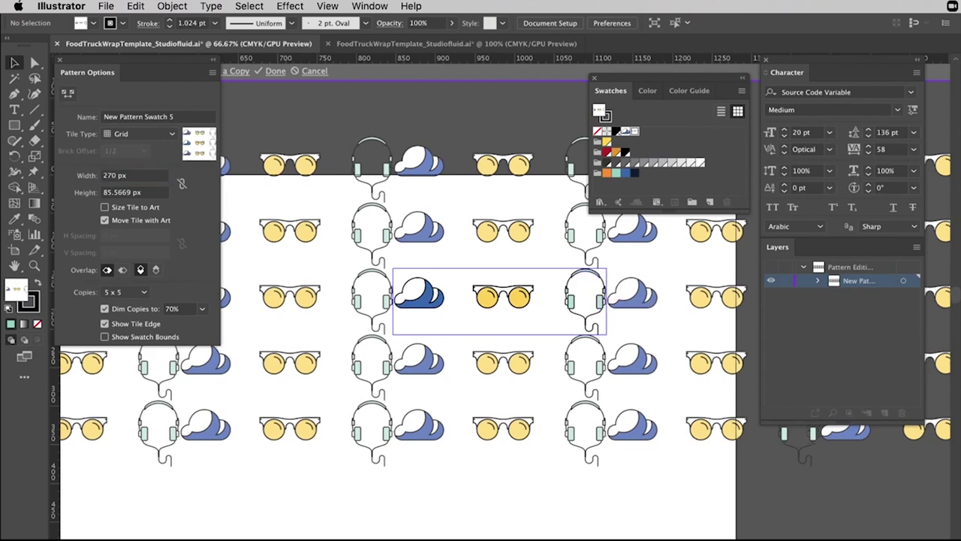
pyautogui.click(136, 175)
pyautogui.write('280')
pyautogui.press('Return')
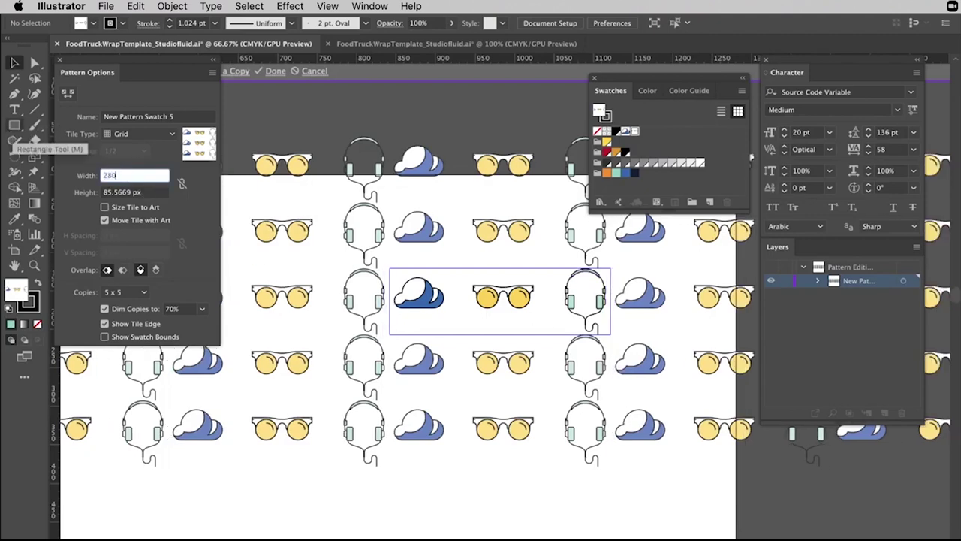
pyautogui.click(154, 176)
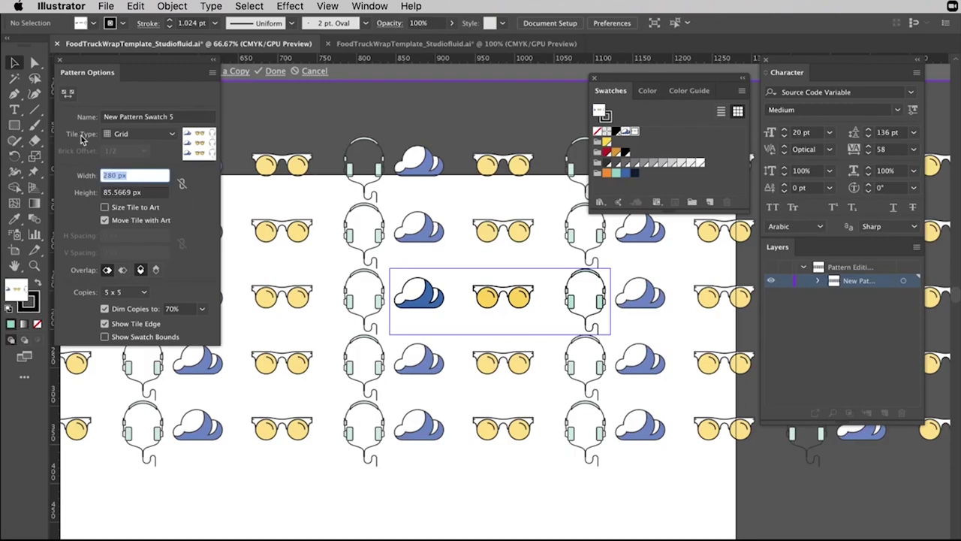
pyautogui.press('BackSpace')
pyautogui.write('300')
pyautogui.press('Return')
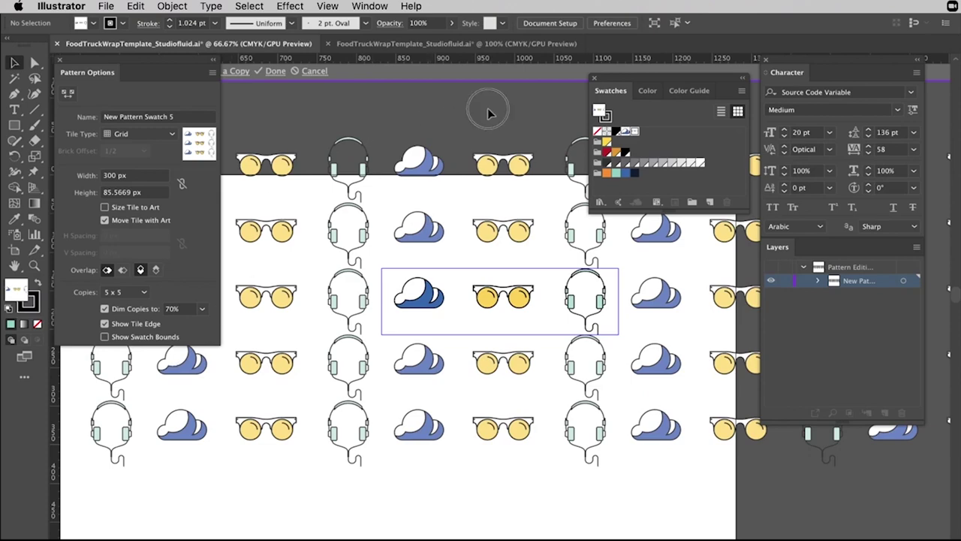
pyautogui.press('Escape')
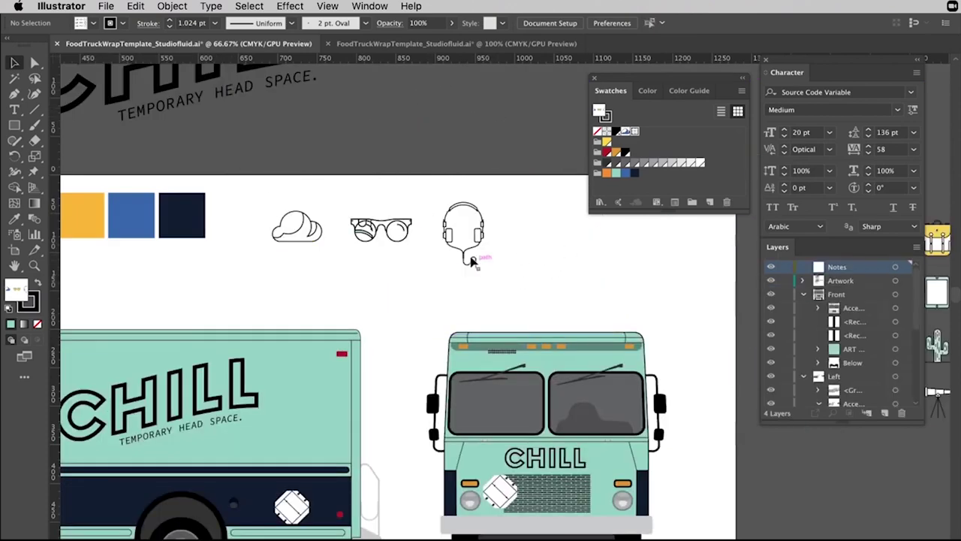
pyautogui.click(473, 262)
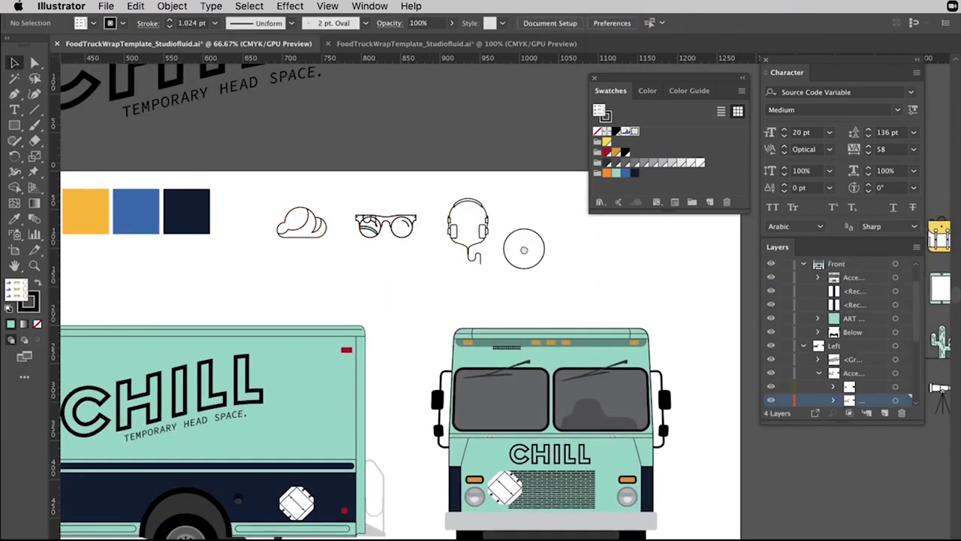
pyautogui.scroll(-5, 457, 298)
pyautogui.hscroll(-5, 456, 298)
pyautogui.click(14, 126)
pyautogui.moveTo(167, 207); pyautogui.dragTo(555, 329)
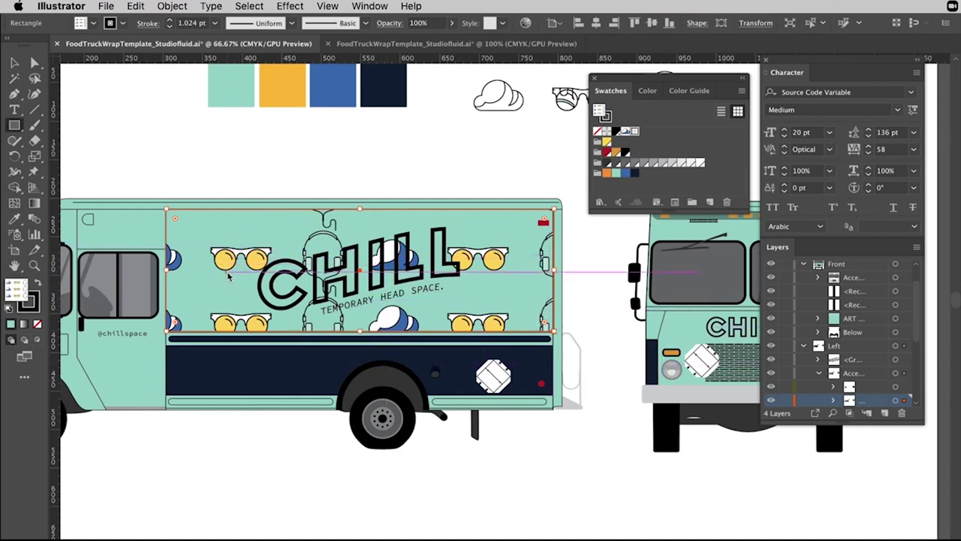
pyautogui.hscroll(5, 225, 274)
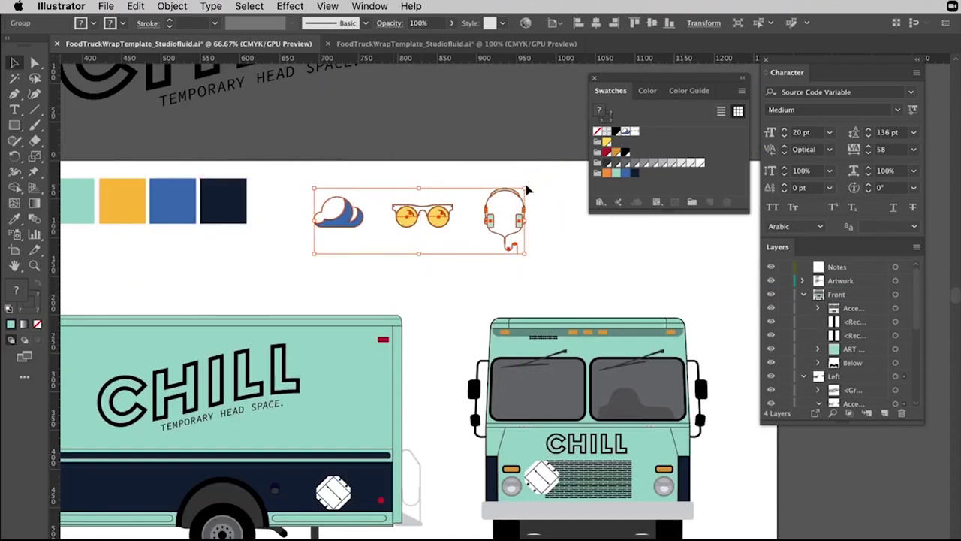
# Scale the icon group down, preview it on the truck beside CHILL, then undo the move.
pyautogui.moveTo(527, 191); pyautogui.dragTo(503, 223)
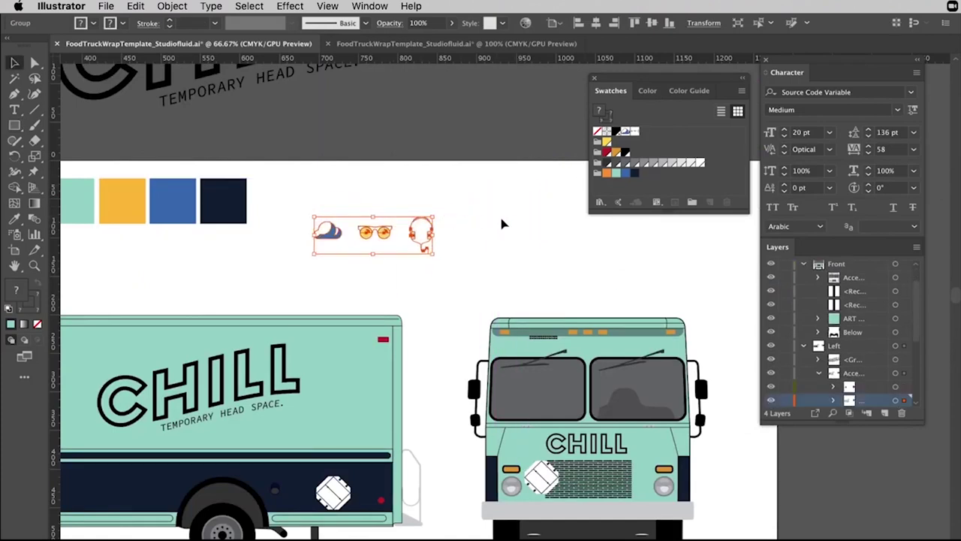
pyautogui.moveTo(403, 266); pyautogui.dragTo(476, 271)
pyautogui.moveTo(515, 217); pyautogui.dragTo(529, 215)
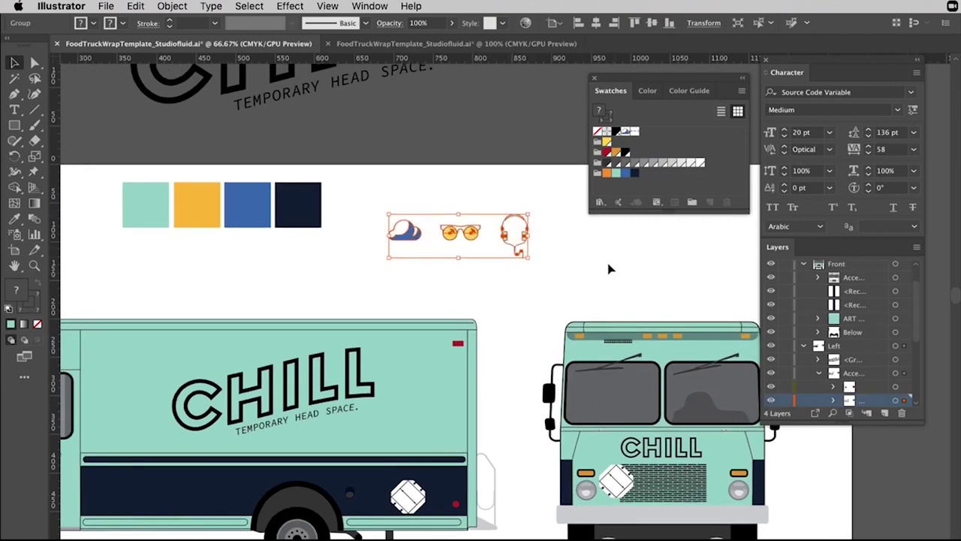
pyautogui.moveTo(509, 246); pyautogui.dragTo(432, 379)
pyautogui.click(509, 252)
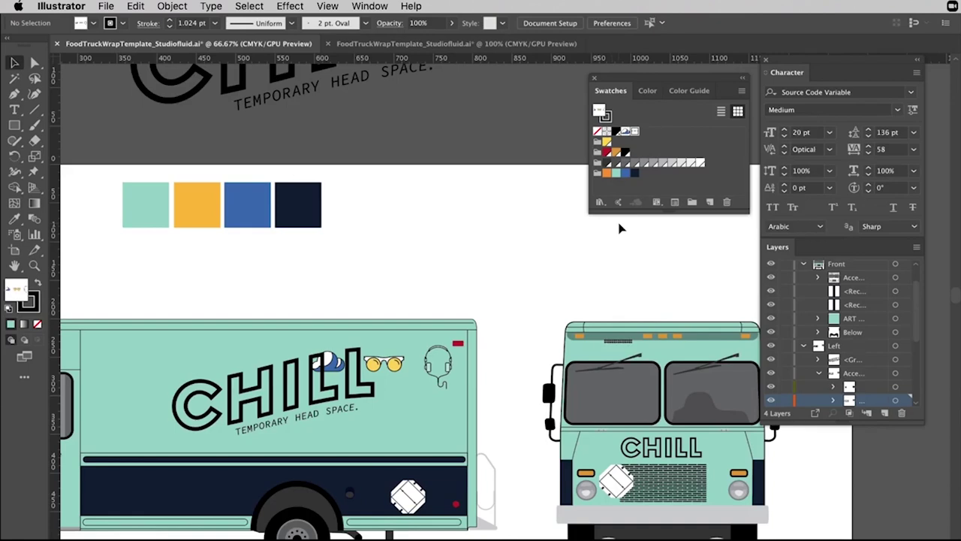
pyautogui.press('super+z')
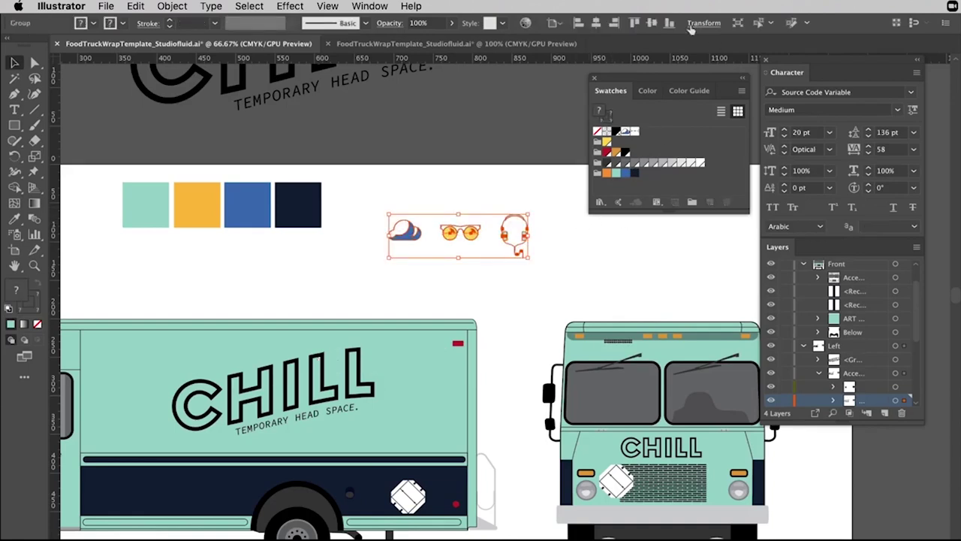
# In Recolor Artwork, replace the icons' blue with the mint swatch C=39 M=0 Y=24 K=0.
pyautogui.click(525, 24)
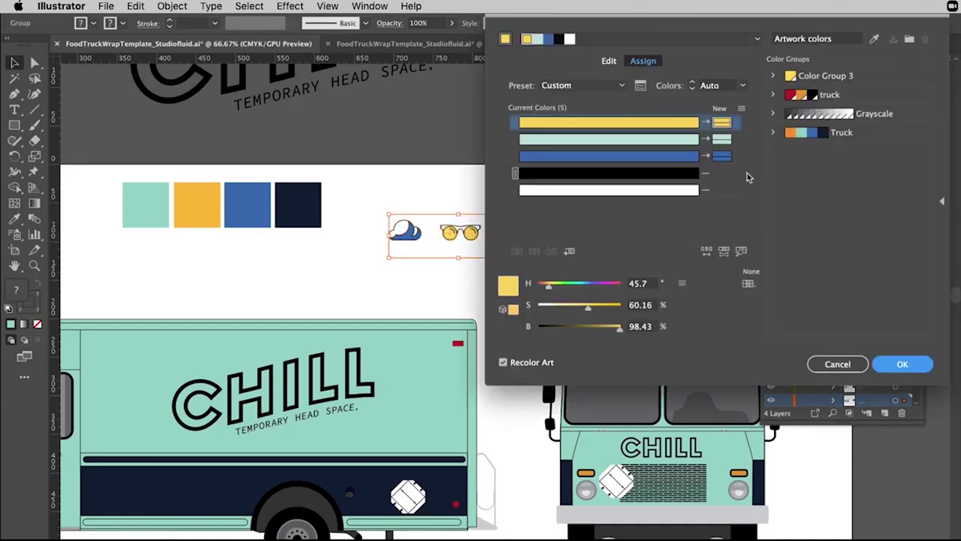
pyautogui.doubleClick(721, 156)
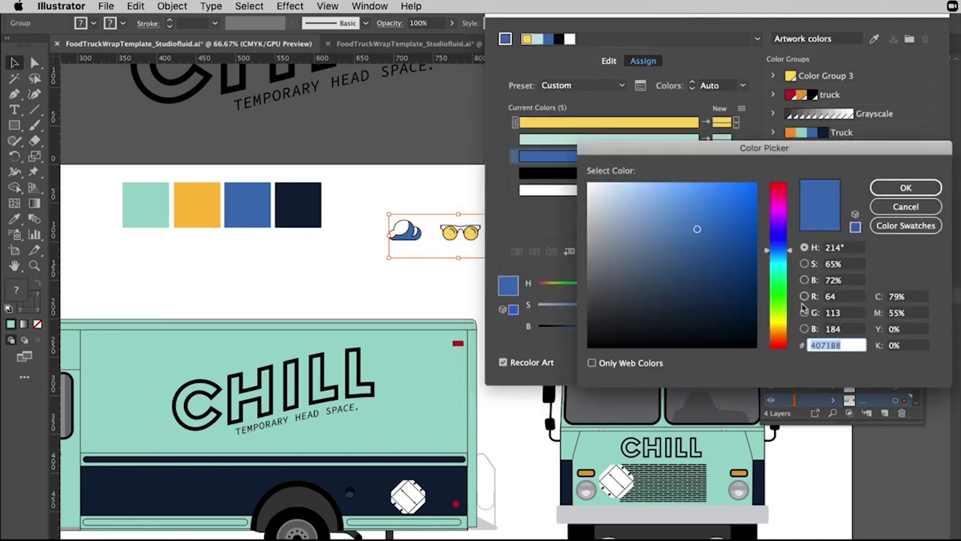
pyautogui.click(905, 226)
pyautogui.click(644, 310)
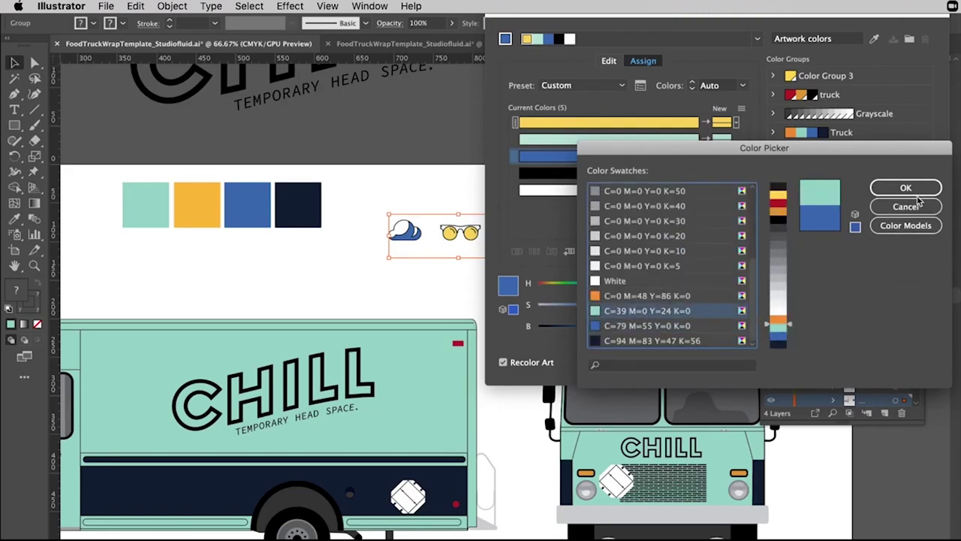
pyautogui.click(906, 188)
# Replace the icons' yellow with the same mint swatch and apply the recolouring.
pyautogui.doubleClick(720, 121)
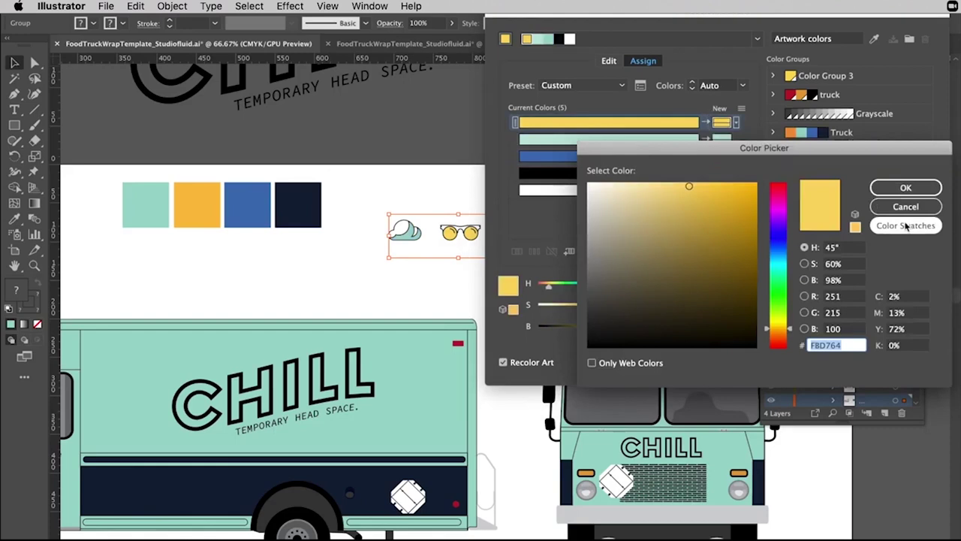
pyautogui.click(905, 226)
pyautogui.scroll(-5, 676, 323)
pyautogui.click(644, 311)
pyautogui.click(906, 188)
pyautogui.click(882, 363)
pyautogui.click(561, 175)
pyautogui.click(414, 267)
pyautogui.hotkey('ctrl', 'z')
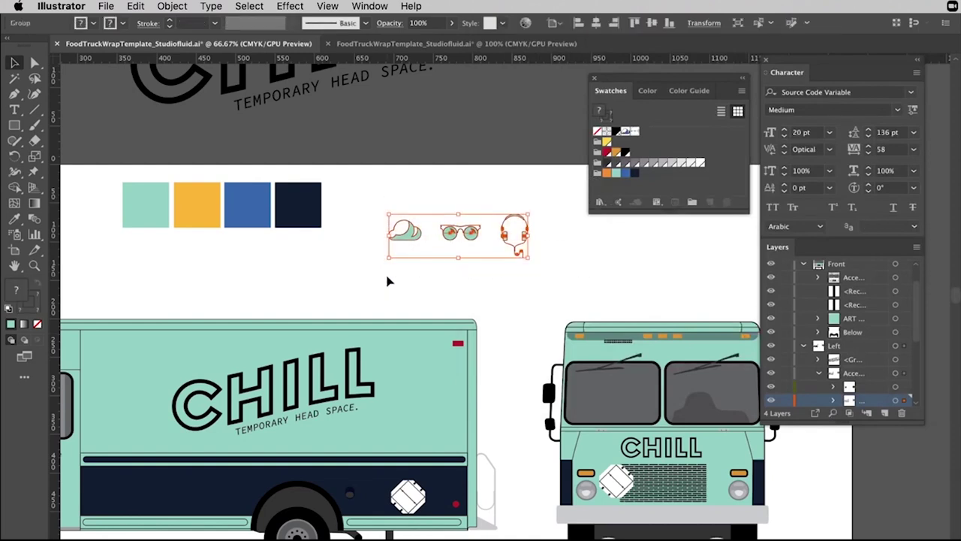
# Make the recoloured icons a new pattern swatch and set its tile width to 200 px.
pyautogui.moveTo(518, 244); pyautogui.dragTo(675, 134)
pyautogui.doubleClick(643, 131)
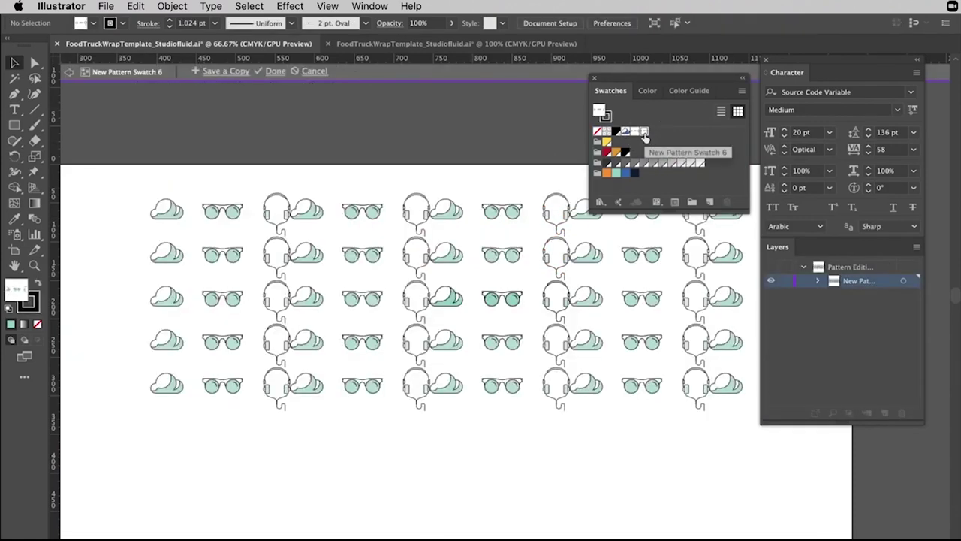
pyautogui.hscroll(3, 552, 233)
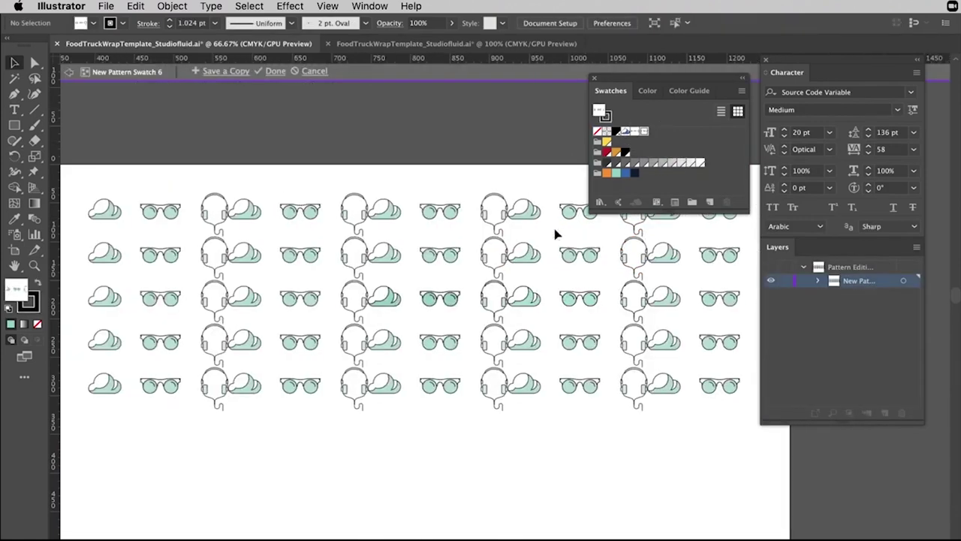
pyautogui.doubleClick(644, 132)
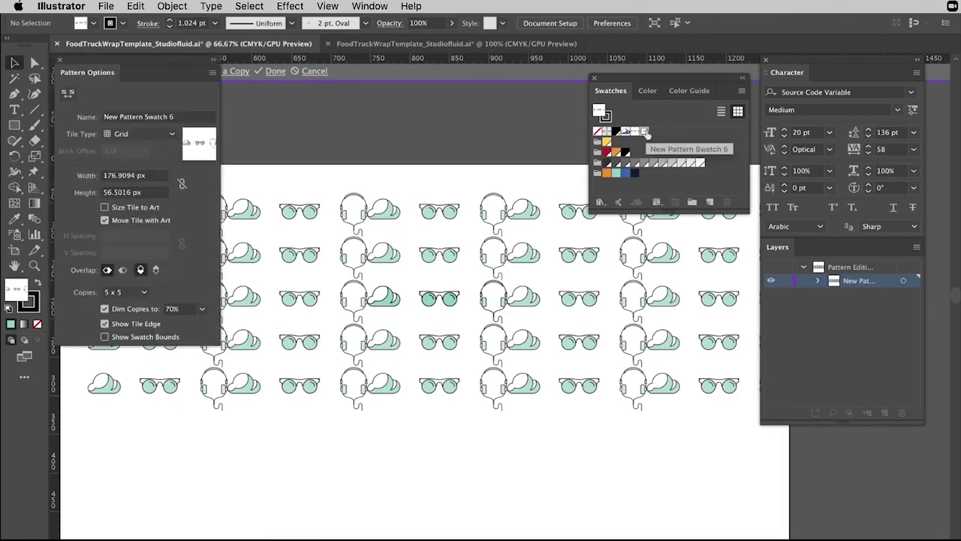
pyautogui.click(154, 176)
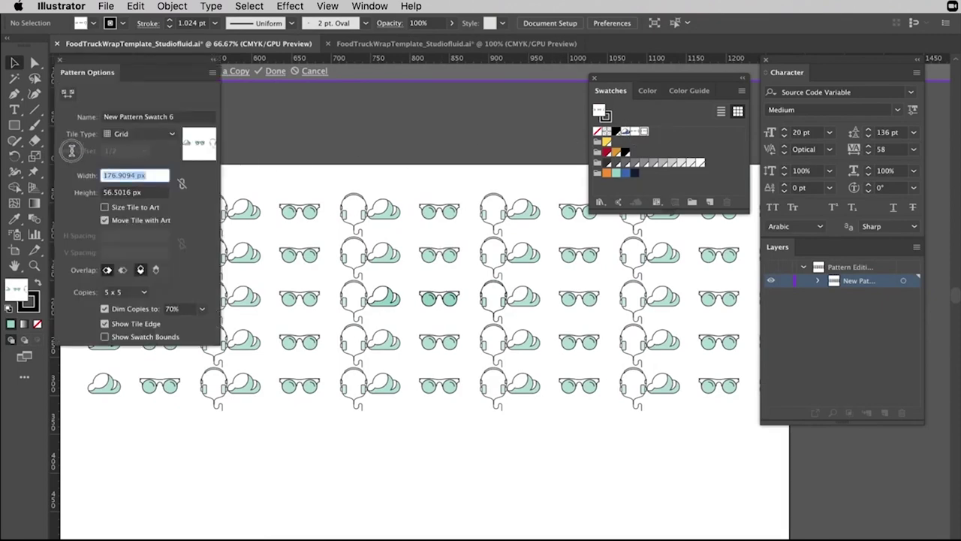
pyautogui.write('200')
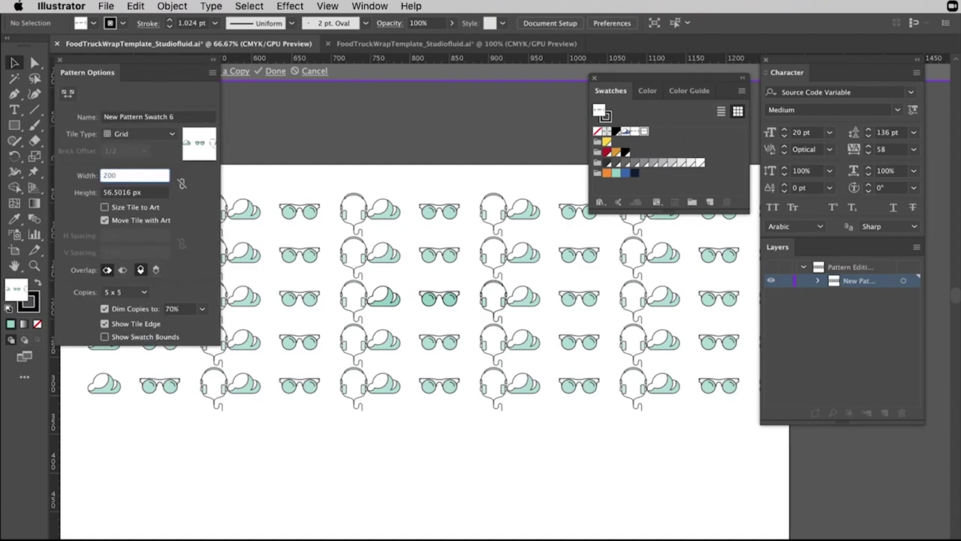
pyautogui.press('Return')
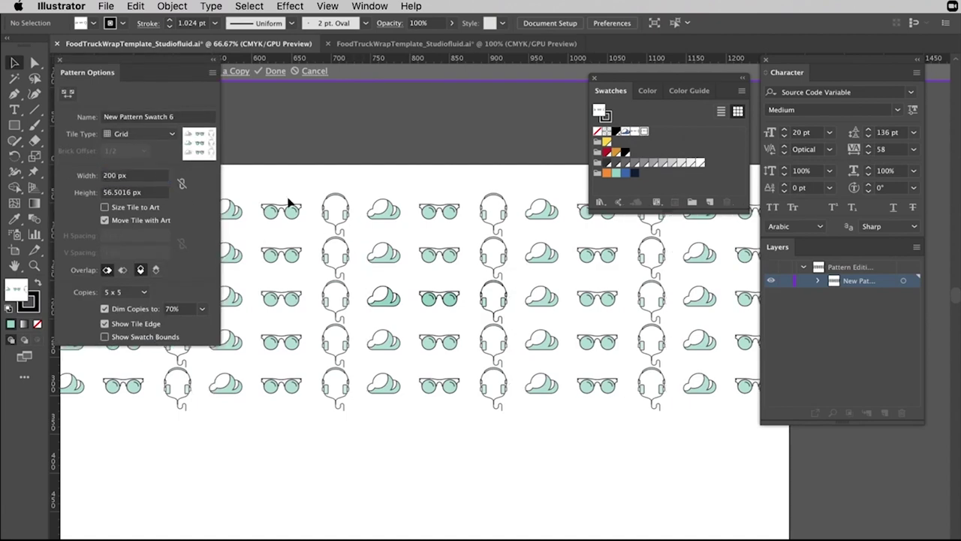
# Set the pattern's Tile Type to Brick by Row and return to the truck artwork.
pyautogui.click(150, 136)
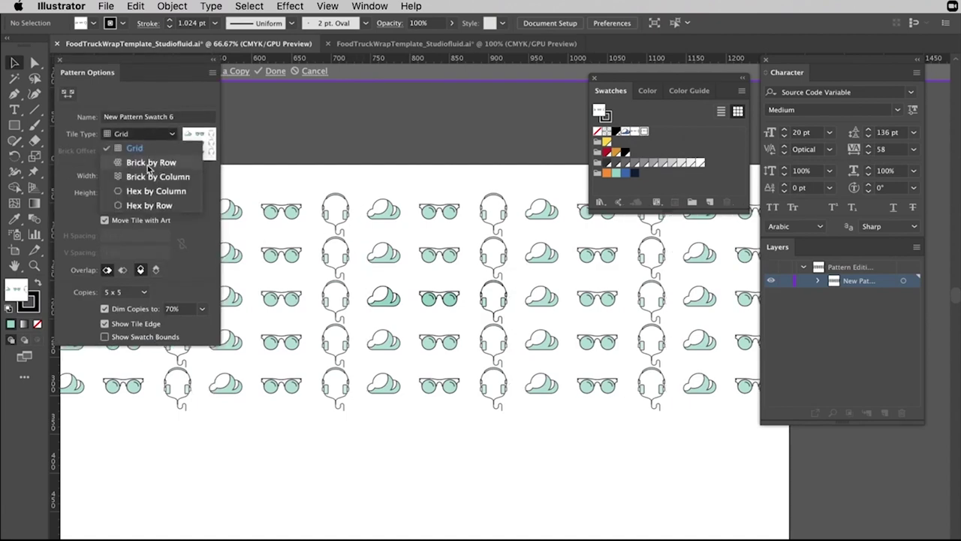
pyautogui.click(149, 164)
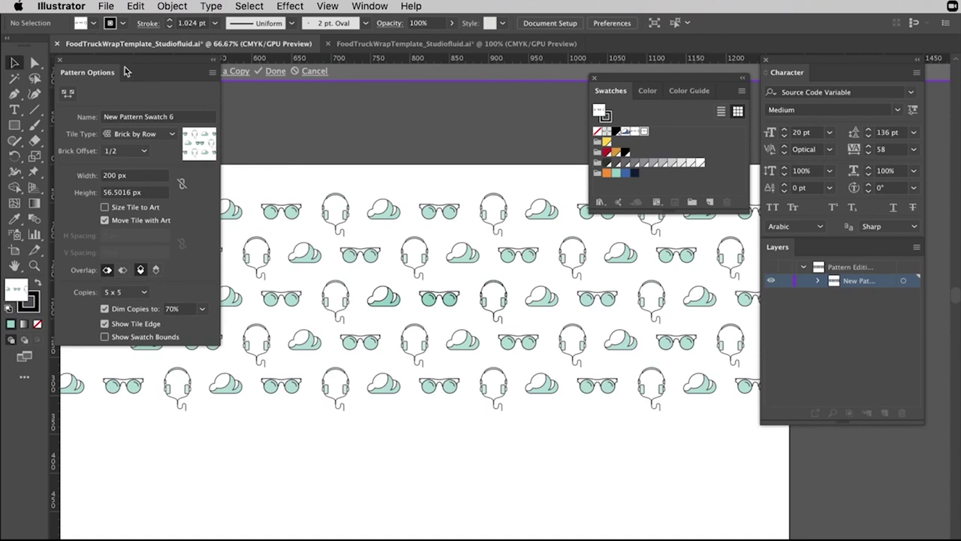
pyautogui.click(173, 134)
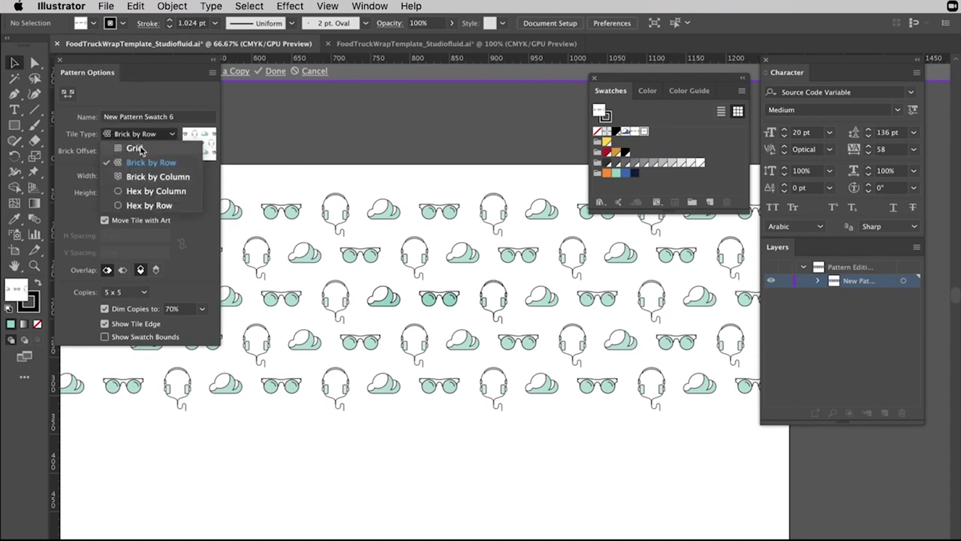
pyautogui.click(135, 148)
pyautogui.click(141, 136)
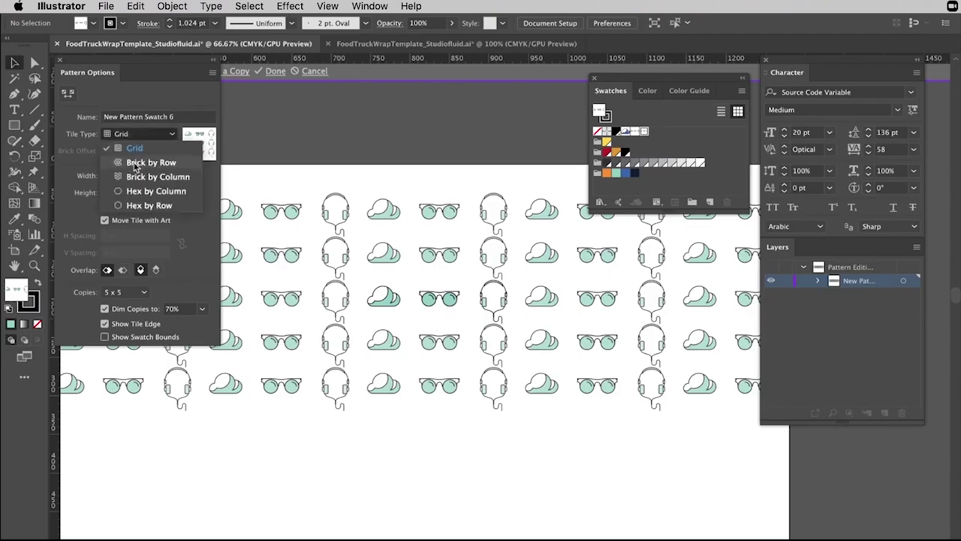
pyautogui.click(135, 159)
pyautogui.click(139, 135)
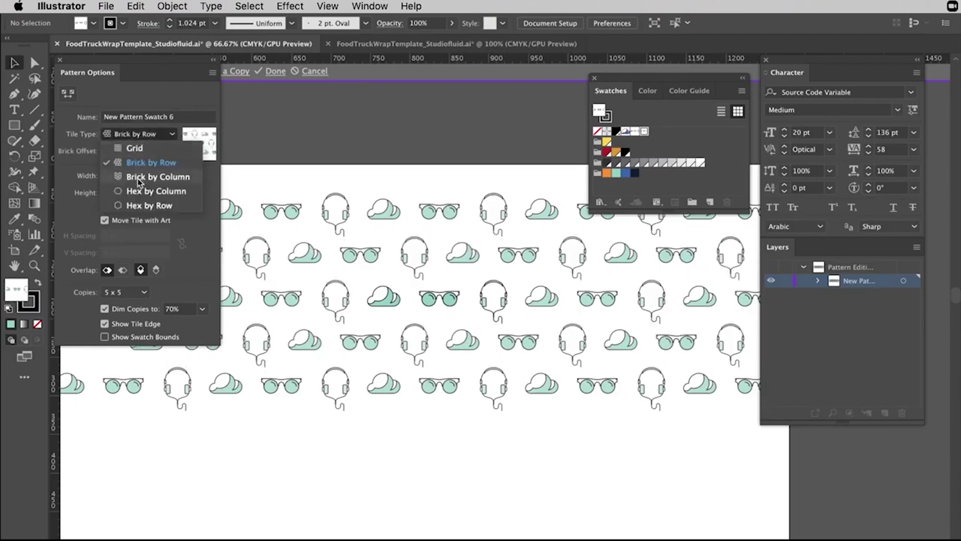
pyautogui.click(138, 178)
pyautogui.click(136, 133)
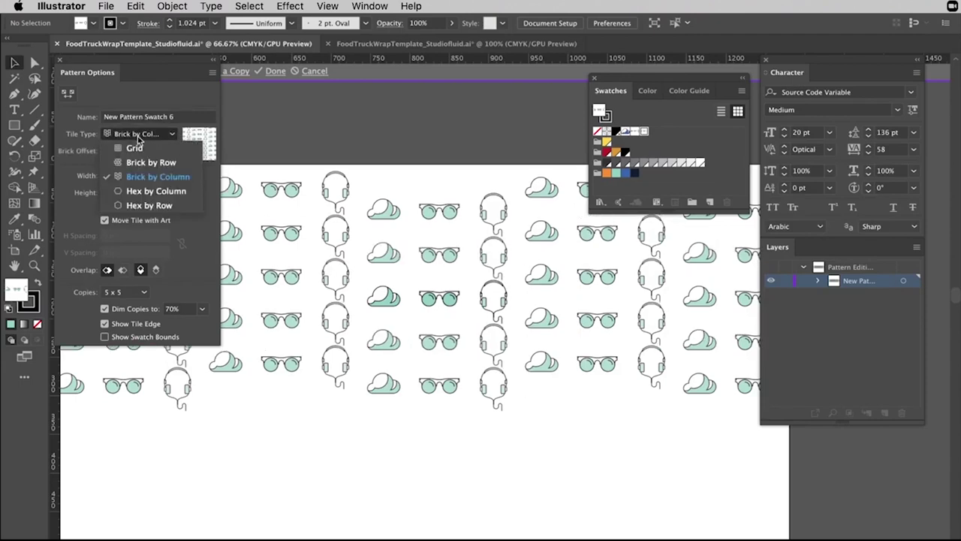
pyautogui.click(138, 163)
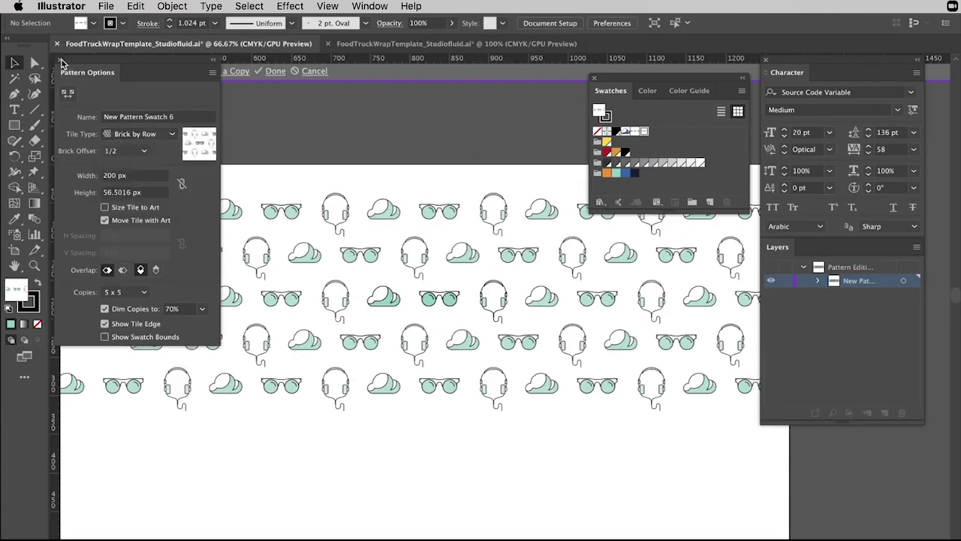
pyautogui.click(63, 63)
pyautogui.doubleClick(435, 133)
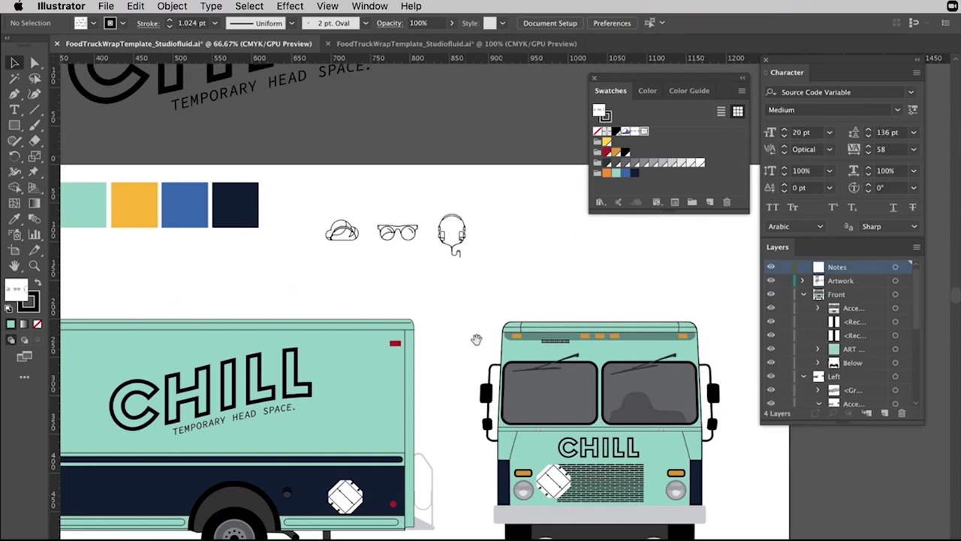
# Draw a pattern-filled rectangle over the truck's upper side panel.
pyautogui.scroll(-2, 480, 342)
pyautogui.hscroll(-4, 481, 341)
pyautogui.click(15, 126)
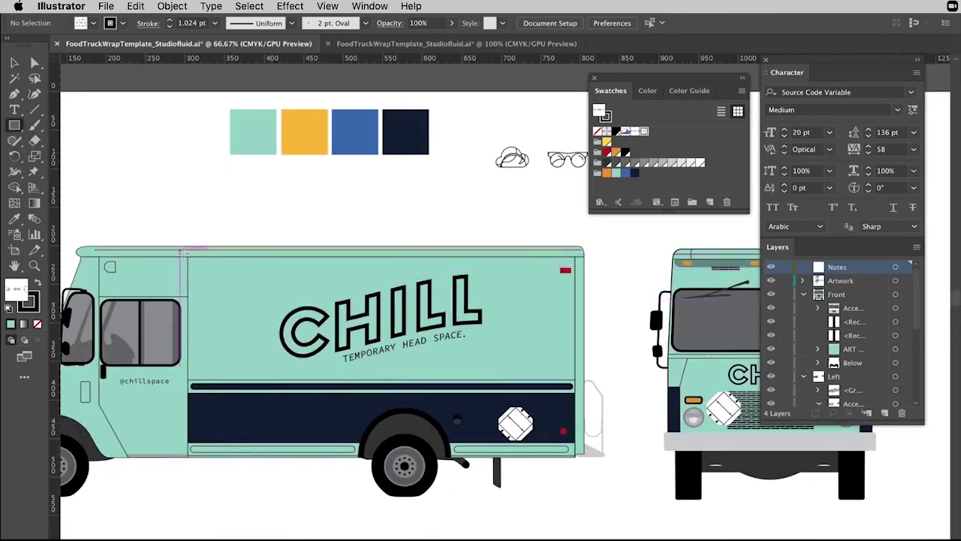
pyautogui.moveTo(188, 254); pyautogui.dragTo(574, 379)
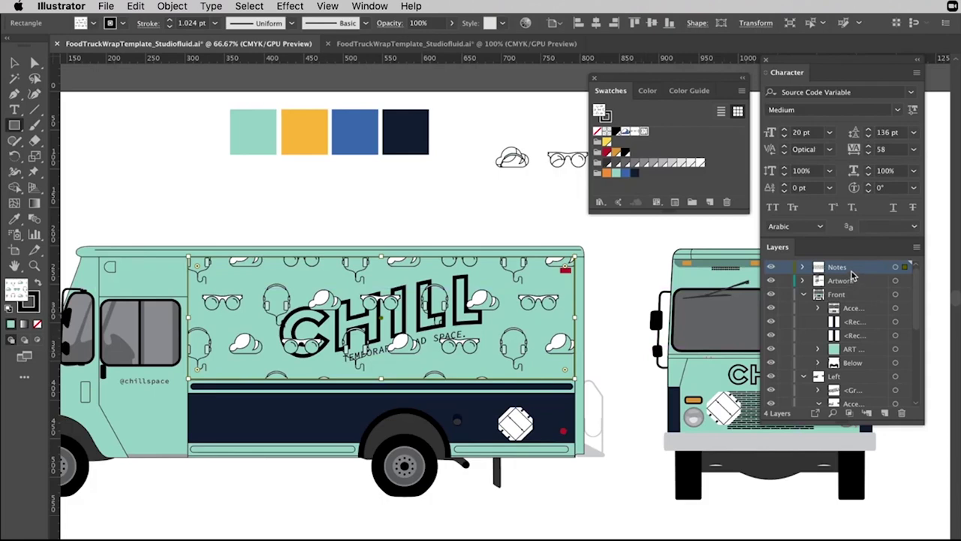
pyautogui.press('Delete')
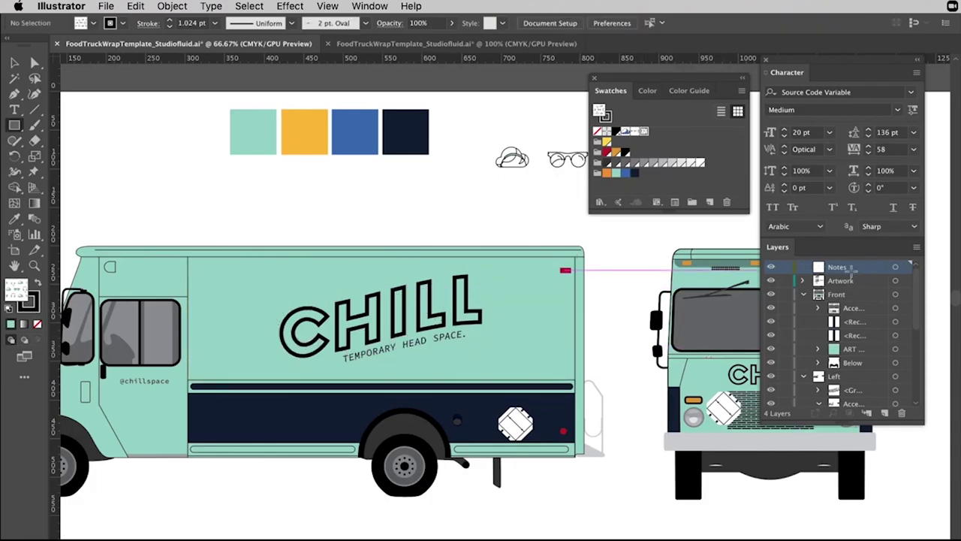
# Place the pattern rectangle in the left side's ART layer and send it behind the CHILL lettering.
pyautogui.click(862, 352)
pyautogui.scroll(-5, 862, 353)
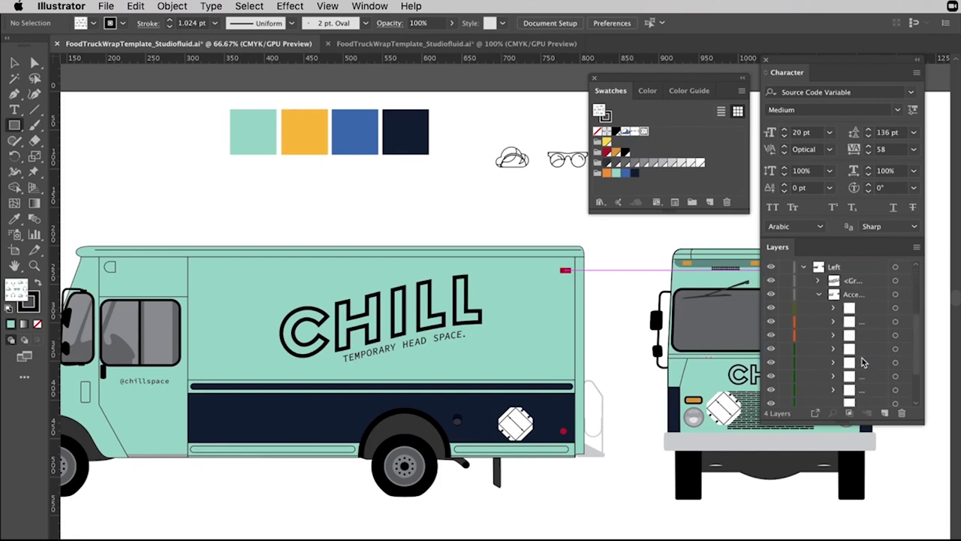
pyautogui.scroll(2, 862, 360)
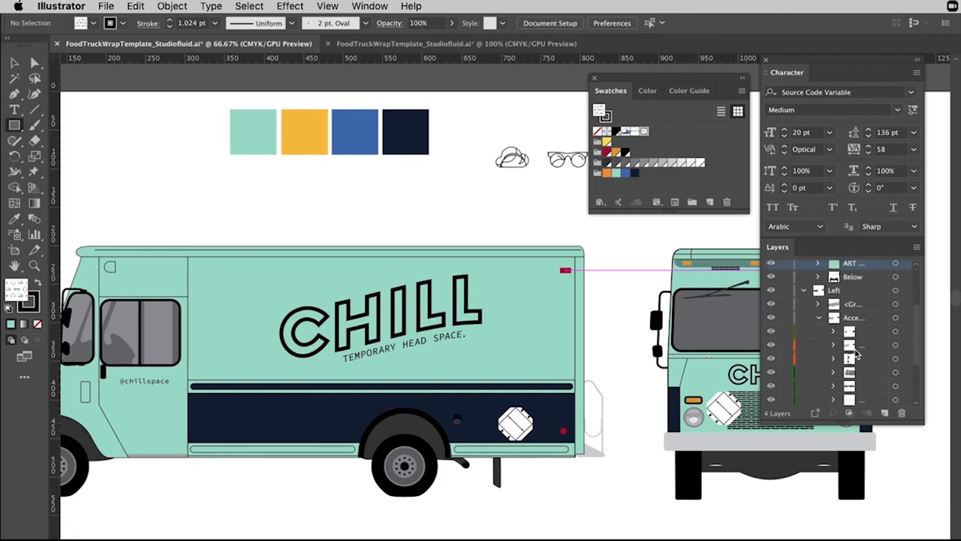
pyautogui.click(821, 322)
pyautogui.click(867, 388)
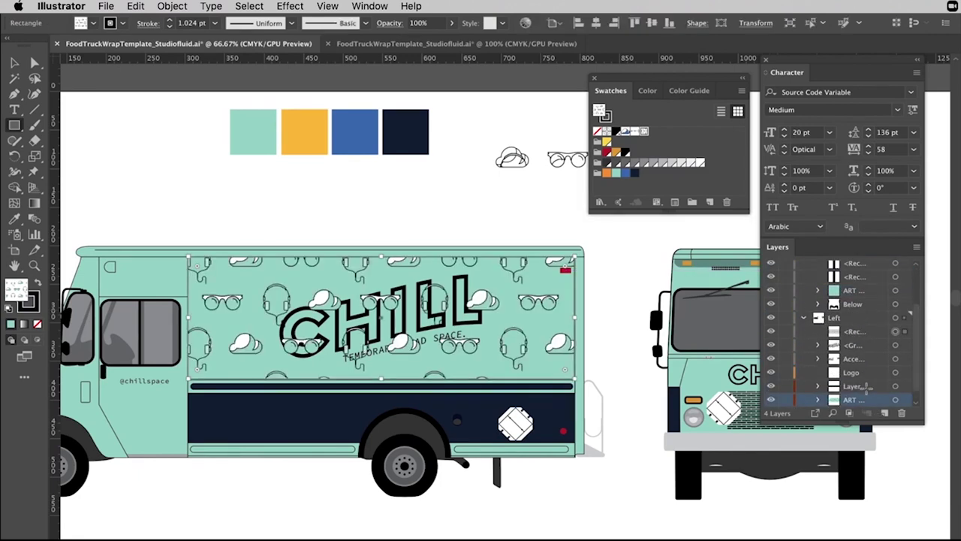
pyautogui.press('v')
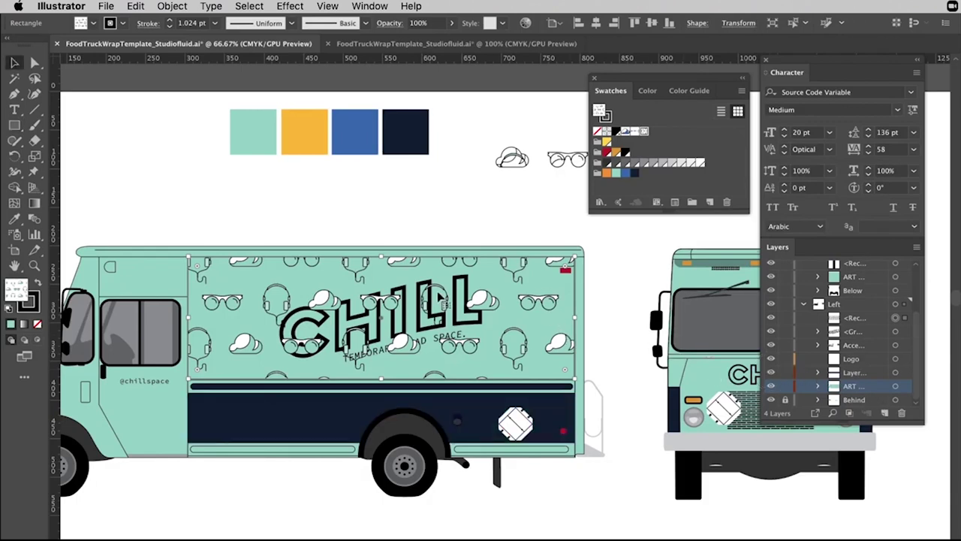
pyautogui.press('super+shift+bracketleft')
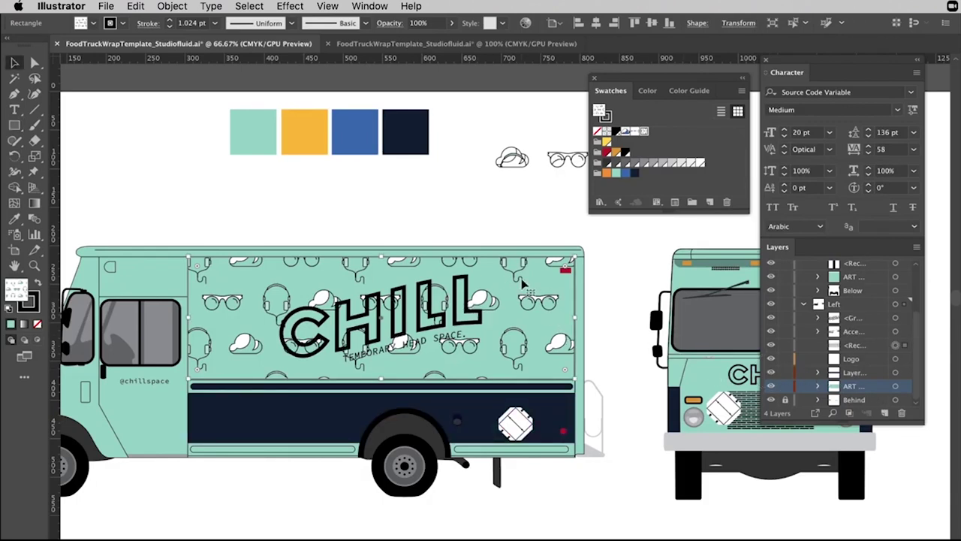
pyautogui.hscroll(-5, 254, 329)
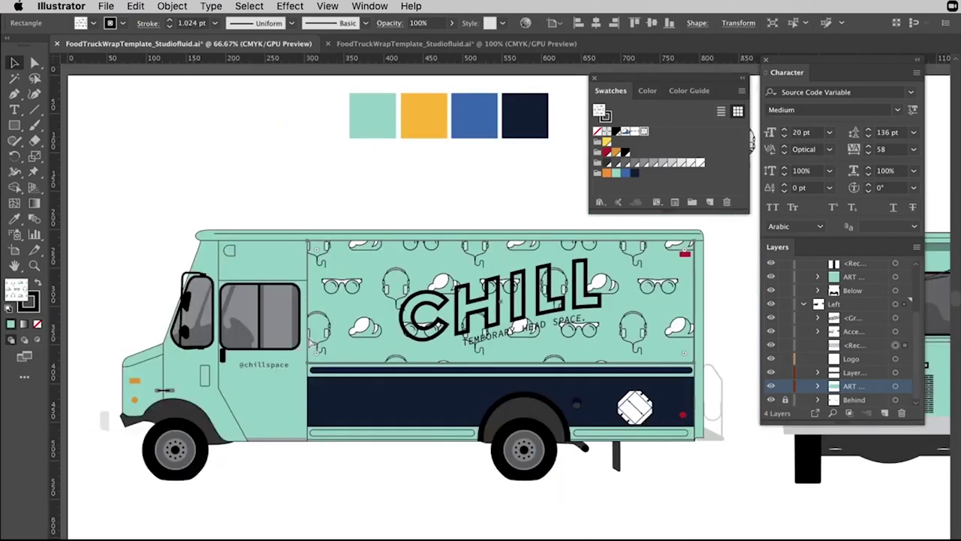
pyautogui.hscroll(3, 528, 368)
pyautogui.press('super+equal')
pyautogui.hscroll(1, 315, 286)
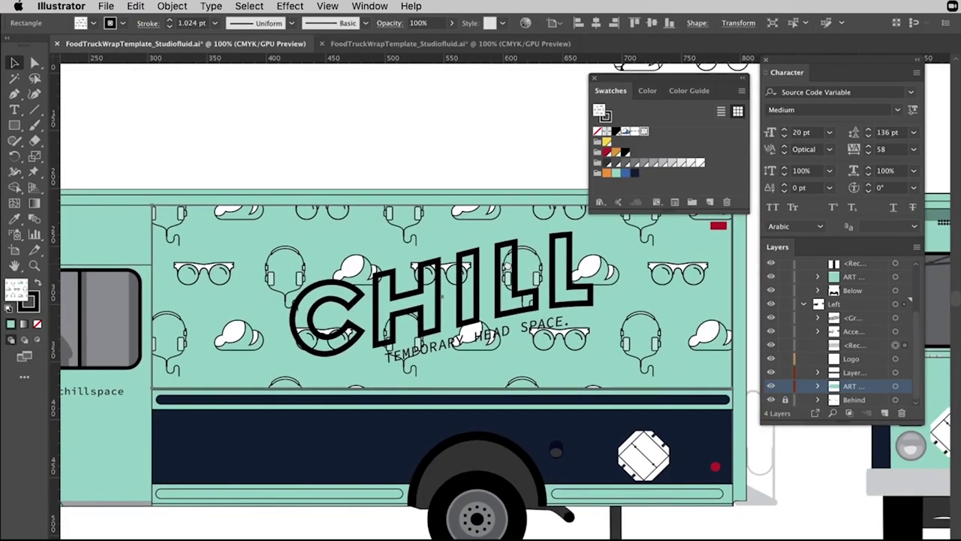
# Edit the truck's pattern, select the sunglasses, headphones and cloud, and bring up Recolor Artwork.
pyautogui.doubleClick(643, 132)
pyautogui.click(521, 292)
pyautogui.keyDown('shift'); pyautogui.click(584, 272); pyautogui.keyUp('shift')
pyautogui.keyDown('shift'); pyautogui.click(425, 292); pyautogui.keyUp('shift')
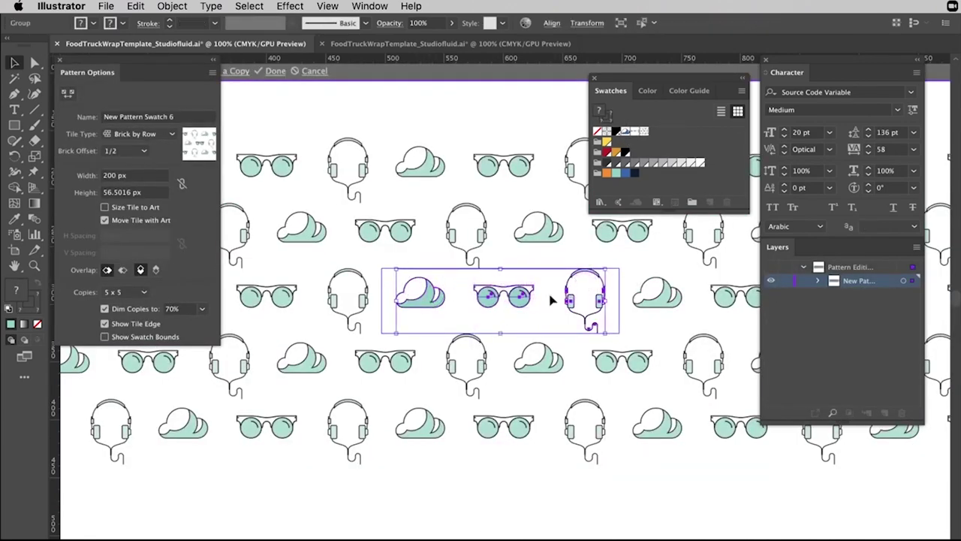
pyautogui.click(526, 24)
pyautogui.moveTo(698, 23); pyautogui.dragTo(808, 9)
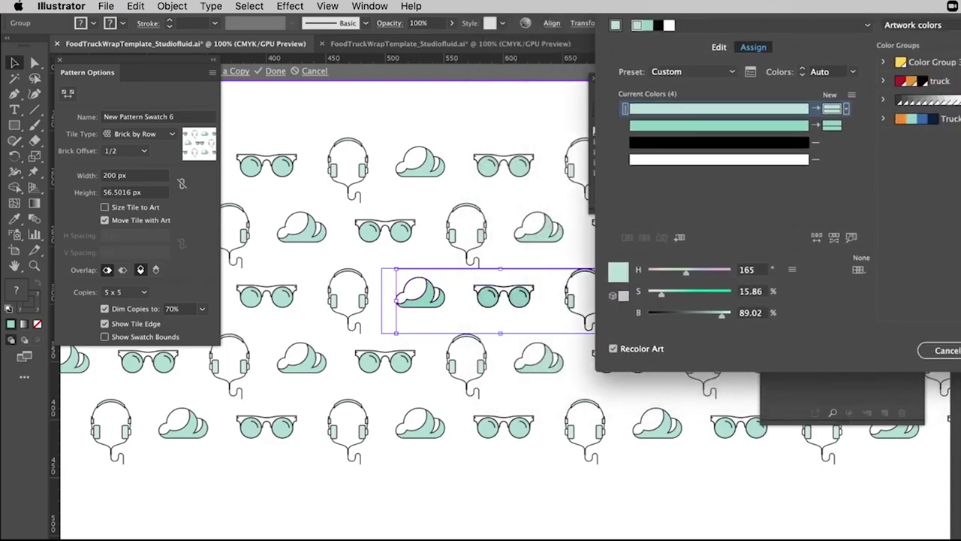
# Change the icons' black outlines to white, apply, and leave pattern editing.
pyautogui.doubleClick(831, 159)
pyautogui.click(575, 298)
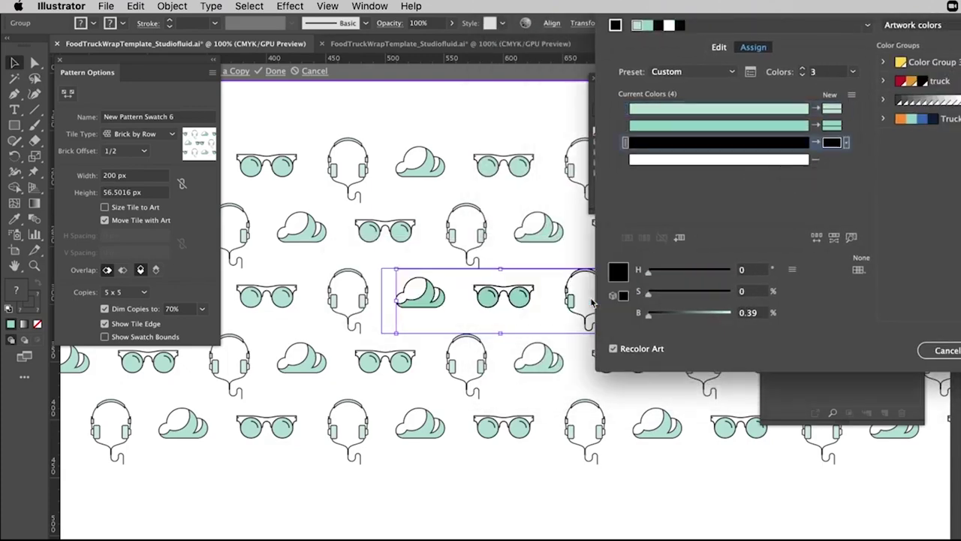
pyautogui.click(928, 188)
pyautogui.doubleClick(824, 142)
pyautogui.click(606, 186)
pyautogui.click(849, 185)
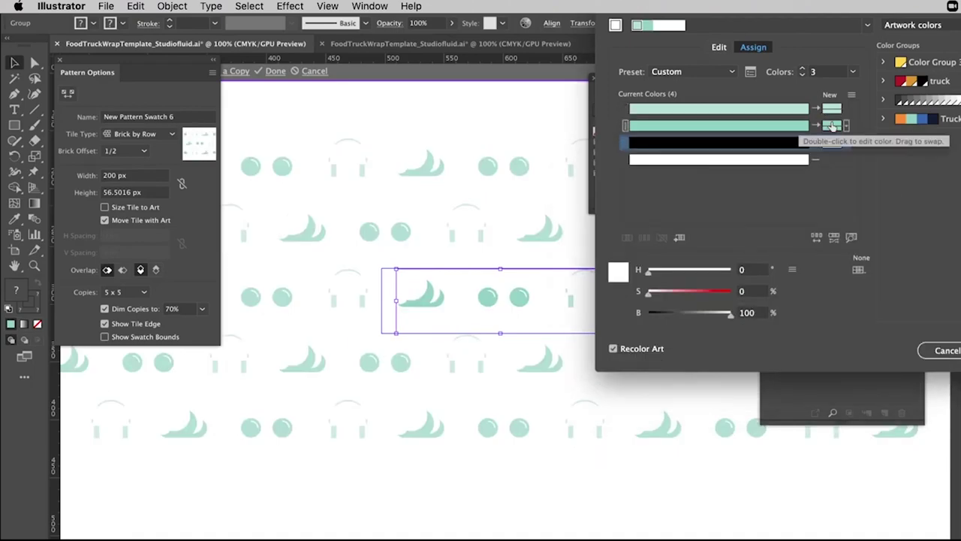
pyautogui.click(856, 351)
pyautogui.press('Escape')
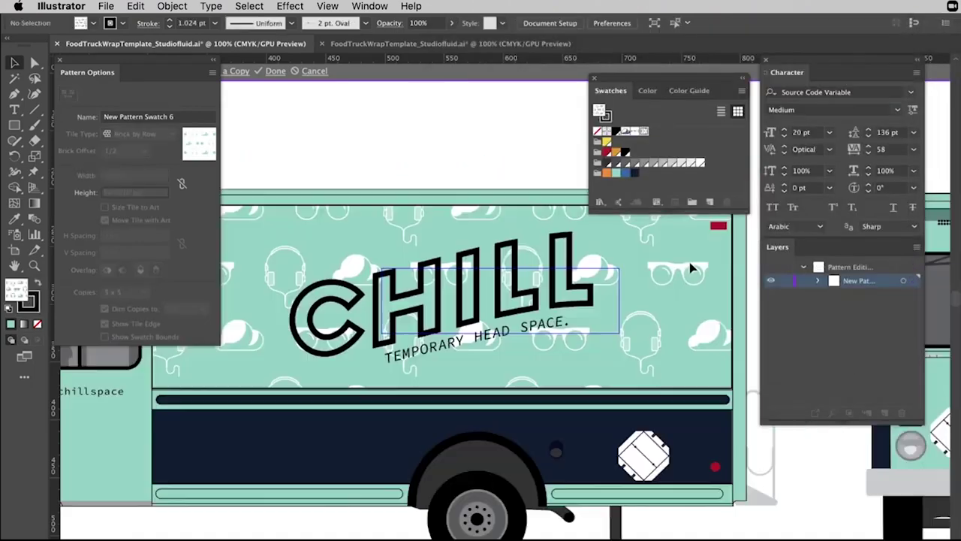
pyautogui.hscroll(3, 588, 349)
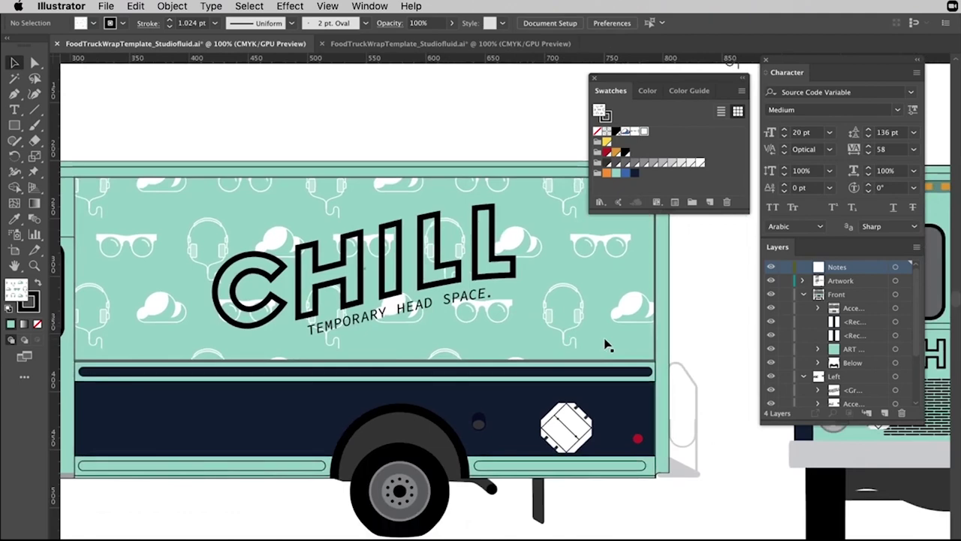
# Select and deselect the CHILL lettering group and the teal side-panel rectangle.
pyautogui.click(473, 298)
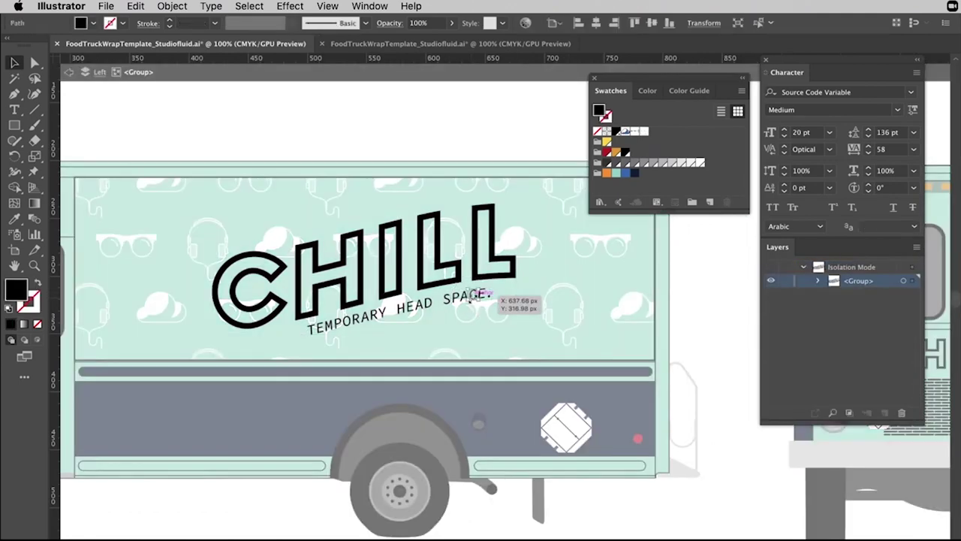
pyautogui.click(596, 279)
pyautogui.press('Escape')
pyautogui.hscroll(-2, 344, 274)
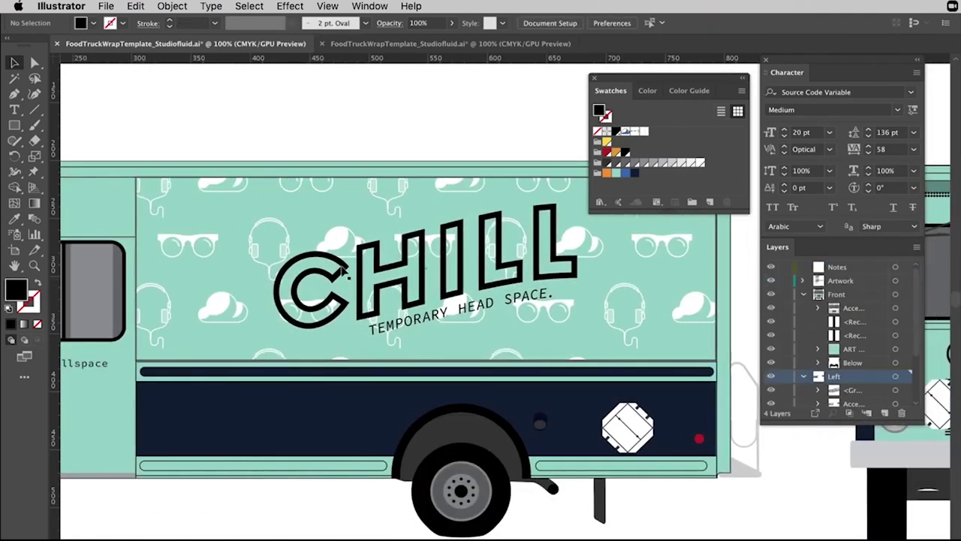
pyautogui.click(201, 241)
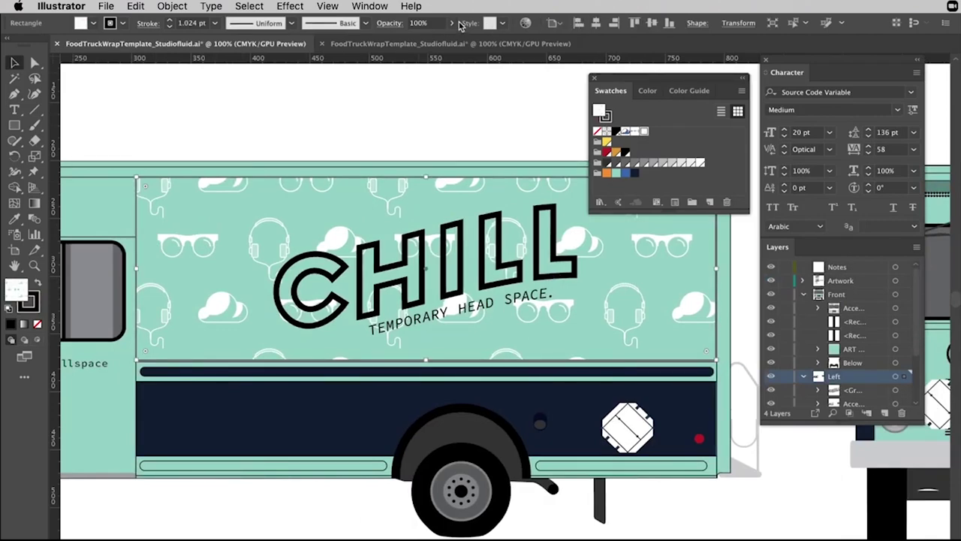
pyautogui.click(511, 146)
pyautogui.hscroll(2, 511, 146)
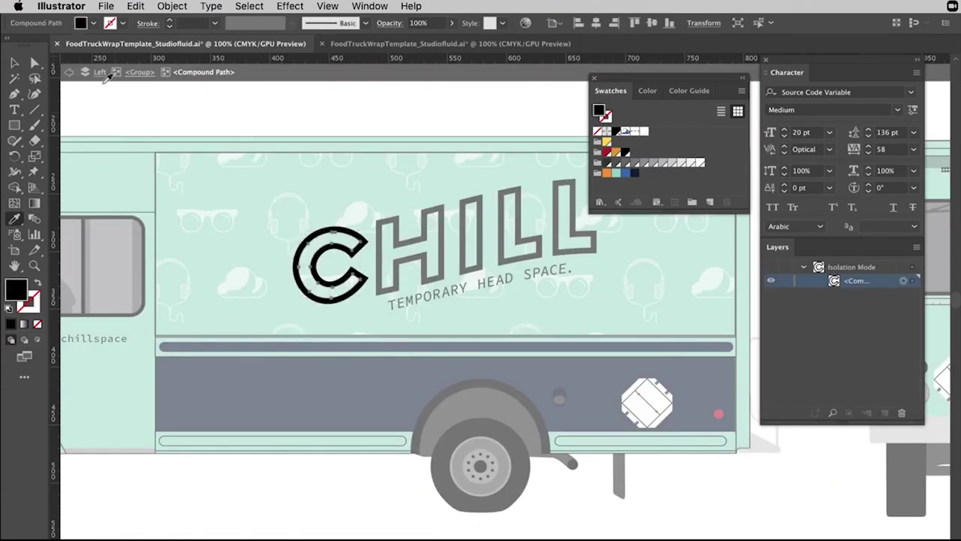
# Fill the CHILL letters white, copying the C's white fill onto the H and following letters.
pyautogui.press('Escape')
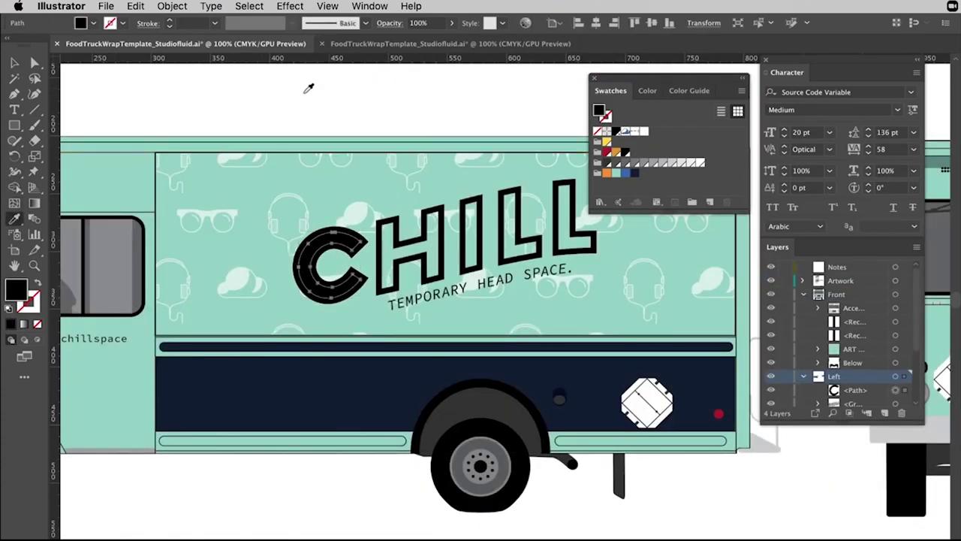
pyautogui.hotkey('ctrl', 'z')
pyautogui.click(337, 92)
pyautogui.hotkey('ctrl', '=')
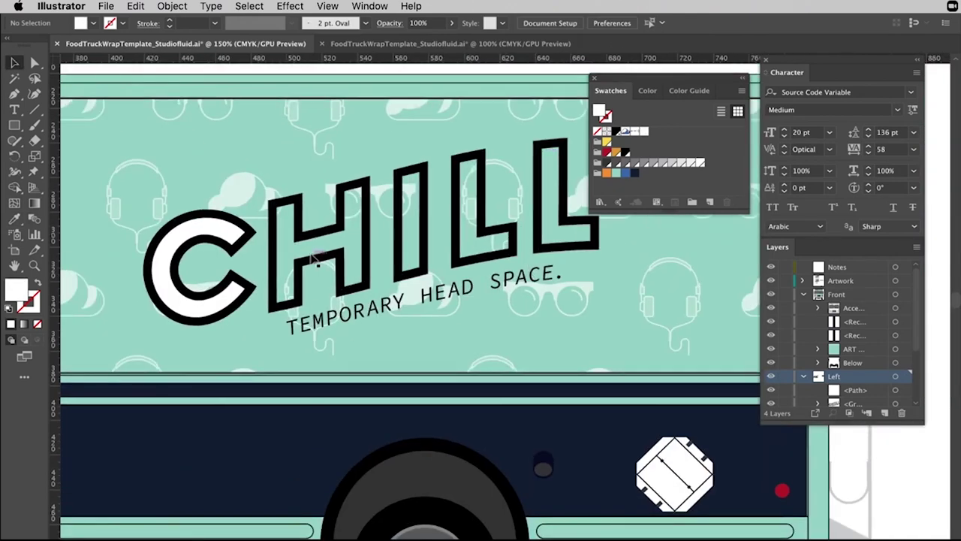
pyautogui.doubleClick(315, 263)
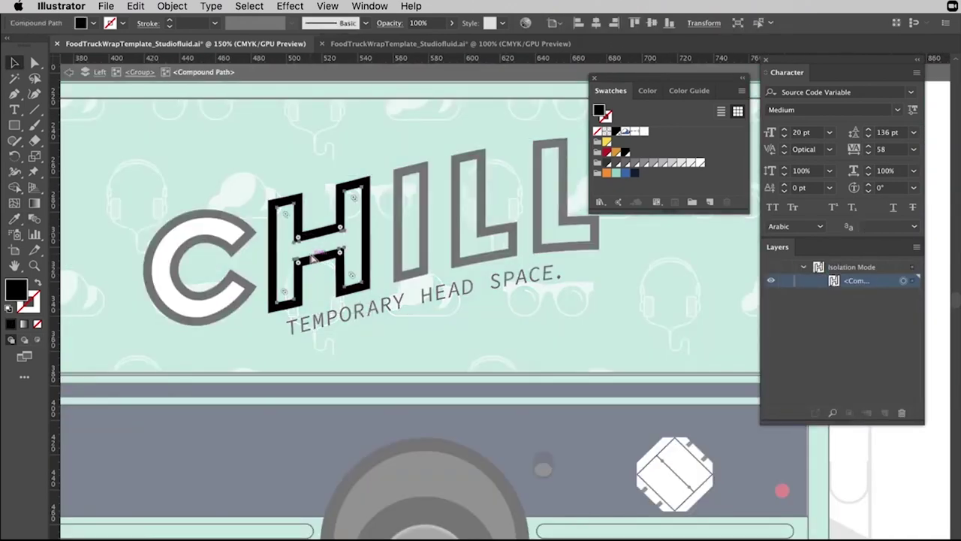
pyautogui.doubleClick(328, 85)
pyautogui.press('i')
pyautogui.click(229, 224)
pyautogui.press('v')
pyautogui.scroll(-2, 406, 225)
pyautogui.doubleClick(403, 253)
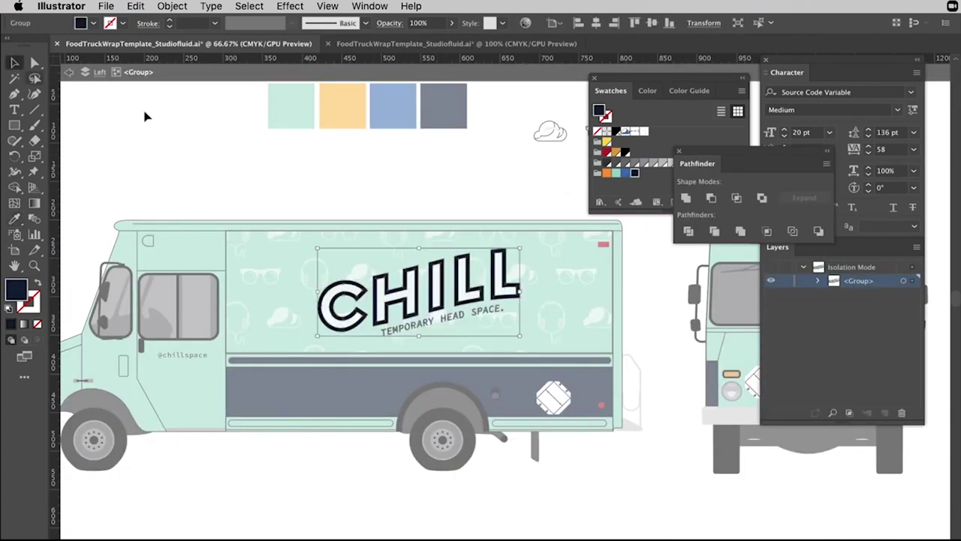
pyautogui.doubleClick(93, 230)
# Eyedrop the blue swatch onto the truck's lower navy band.
pyautogui.press('i')
pyautogui.click(401, 107)
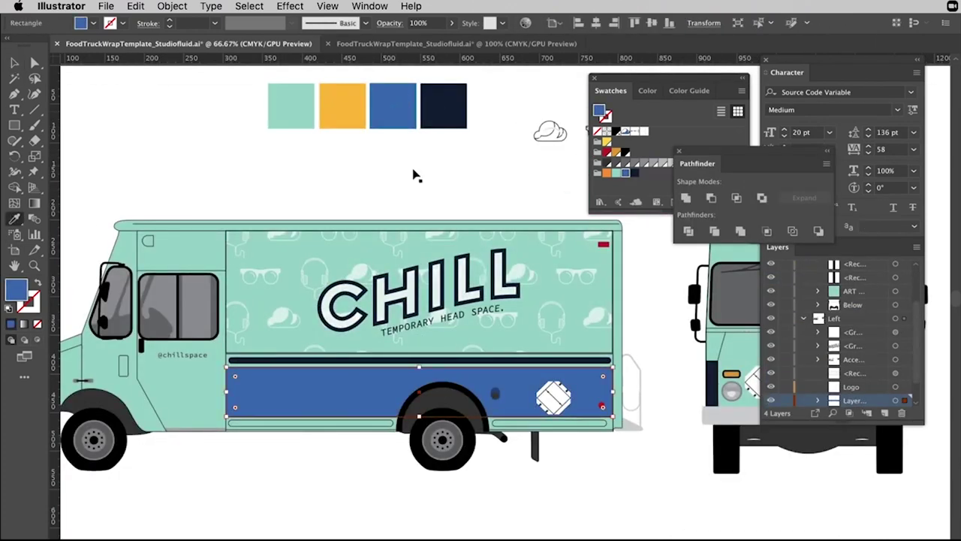
pyautogui.press('v')
pyautogui.press('super+shift+a')
pyautogui.scroll(3, 494, 232)
pyautogui.scroll(-2, 493, 232)
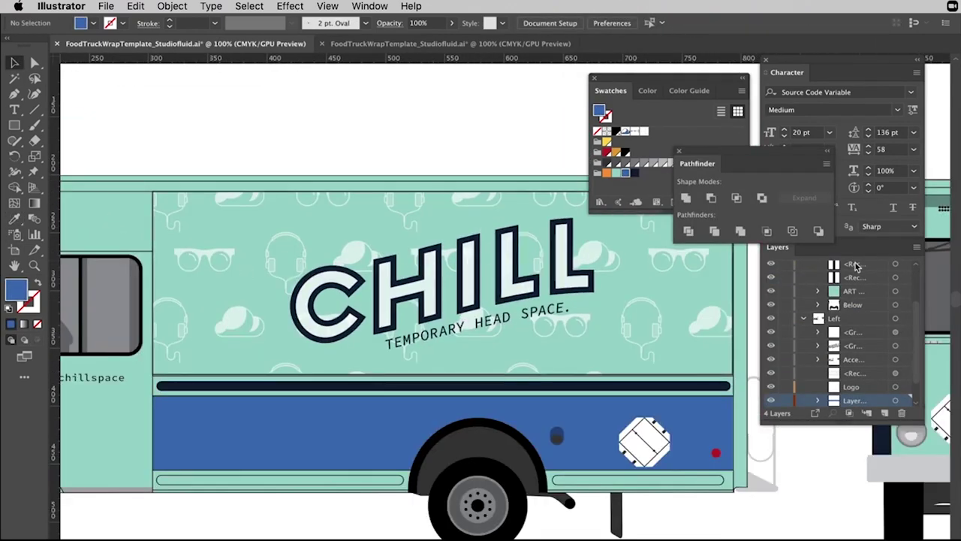
pyautogui.press('i')
pyautogui.hscroll(-5, 530, 272)
pyautogui.click(199, 370)
pyautogui.click(366, 433)
pyautogui.press('v')
pyautogui.press('super+shift+a')
pyautogui.hscroll(5, 382, 168)
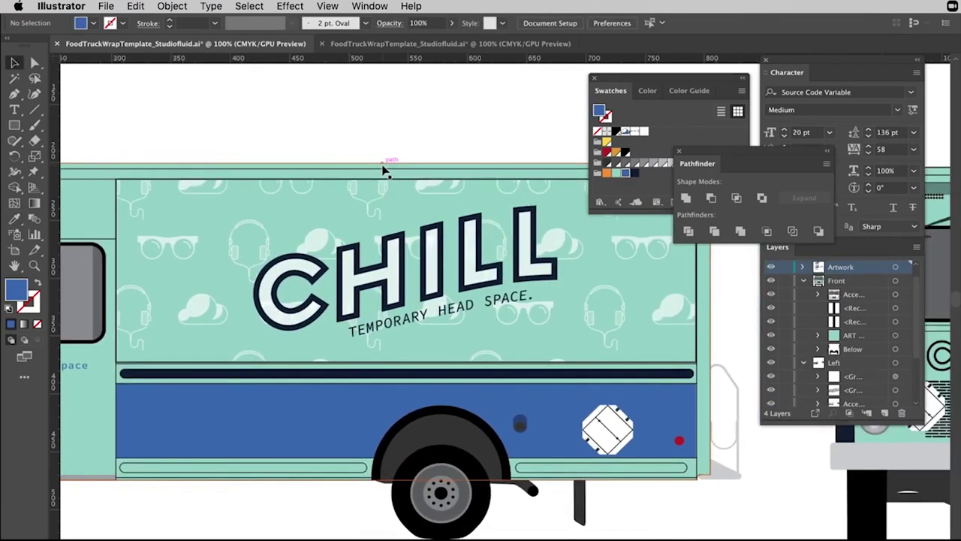
pyautogui.scroll(-5, 382, 168)
pyautogui.click(500, 285)
pyautogui.hscroll(10, 575, 356)
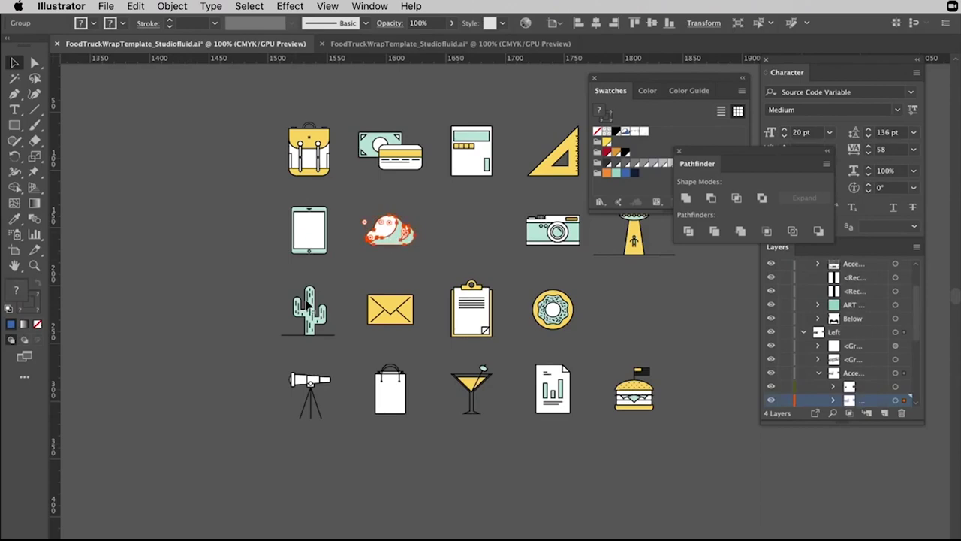
pyautogui.hscroll(-10, 308, 321)
pyautogui.moveTo(490, 321); pyautogui.dragTo(398, 413)
pyautogui.click(418, 482)
pyautogui.click(371, 368)
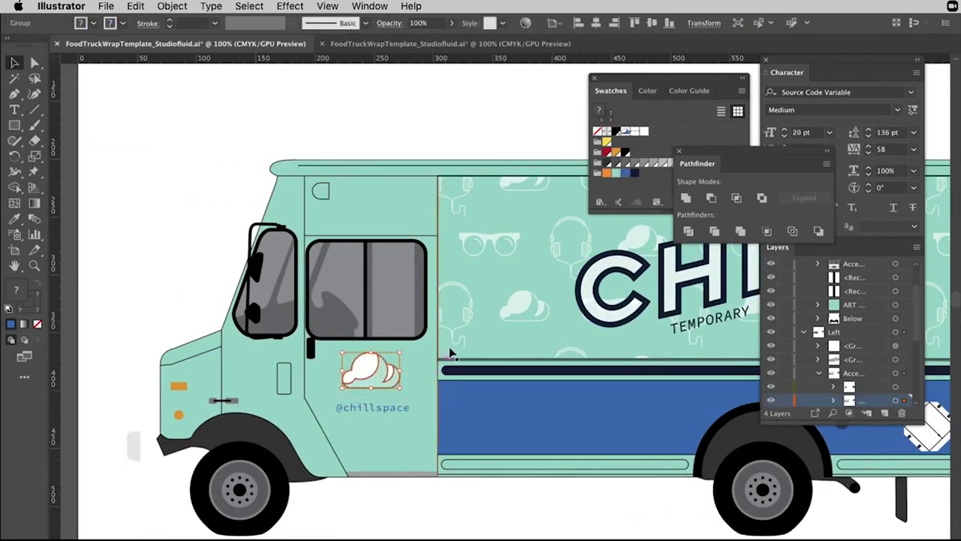
# Recolour the truck body group a brighter mint teal in the Color Picker.
pyautogui.click(418, 220)
pyautogui.doubleClick(17, 287)
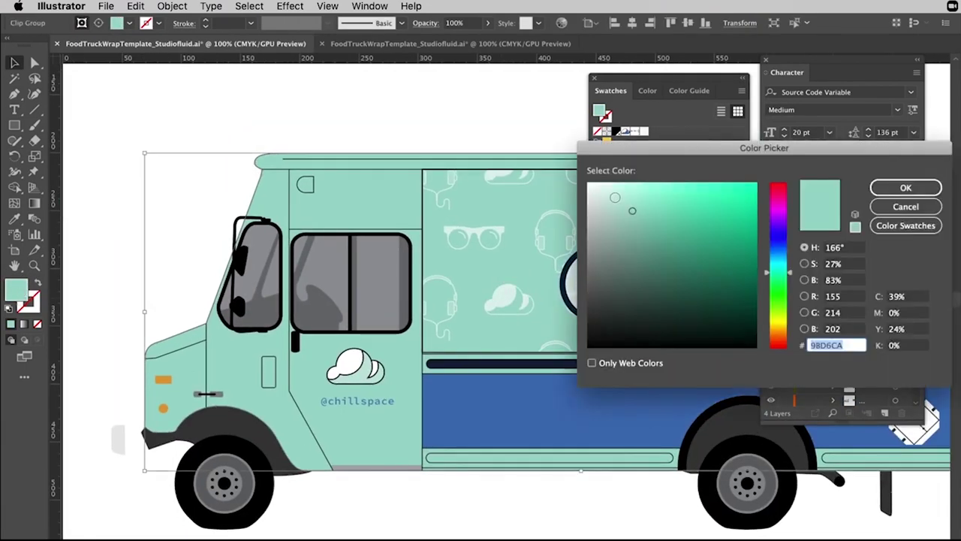
pyautogui.press('Return')
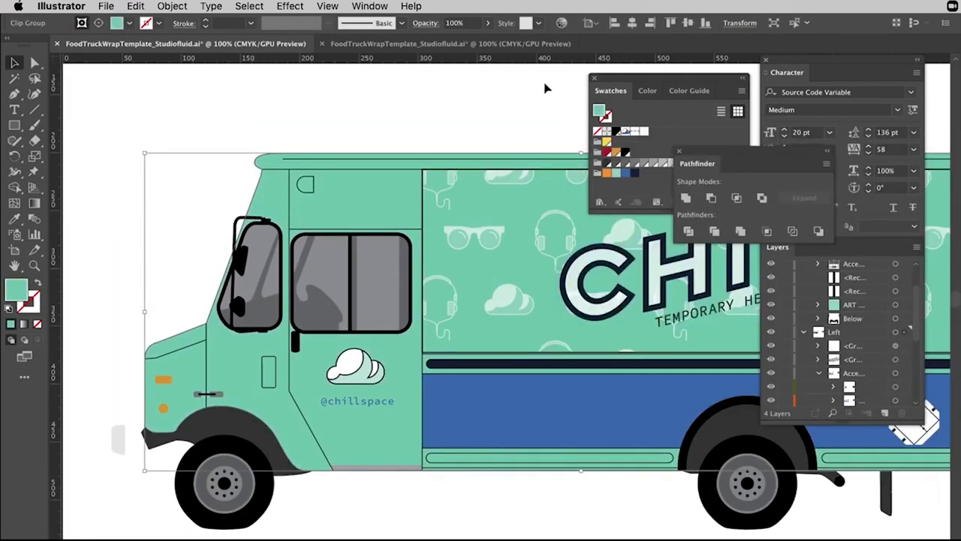
pyautogui.moveTo(546, 88); pyautogui.dragTo(509, 235)
pyautogui.press('super+shift+a')
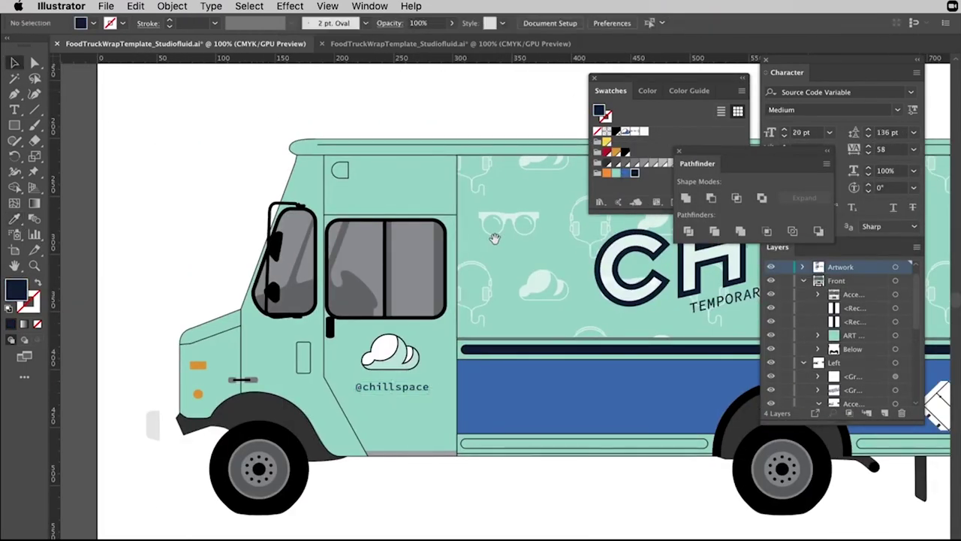
# Swap fill and stroke, then shrink the small cloud copy beneath the truck.
pyautogui.scroll(-5, 509, 235)
pyautogui.scroll(2, 423, 277)
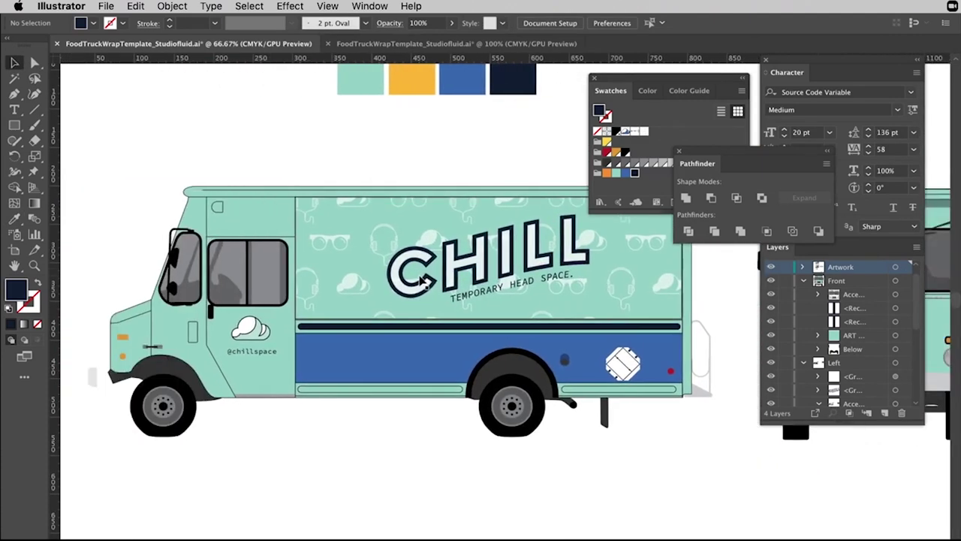
pyautogui.hscroll(-2, 422, 278)
pyautogui.hscroll(10, 382, 210)
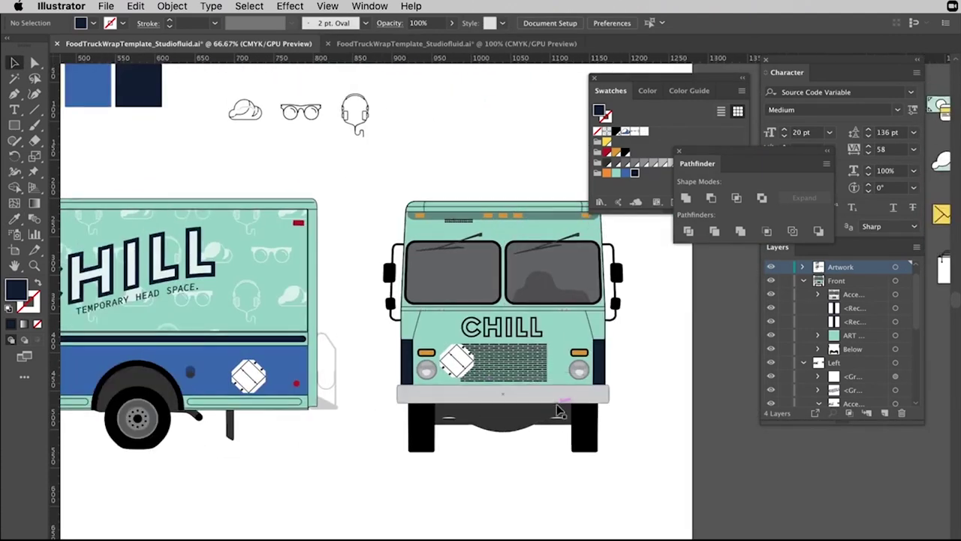
pyautogui.hotkey('shift', 'x')
pyautogui.hscroll(-5, 676, 315)
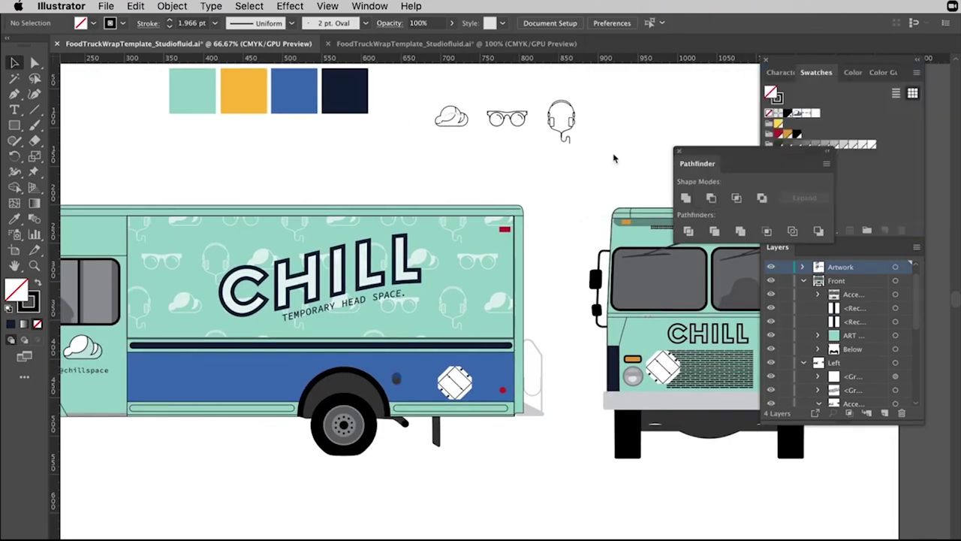
pyautogui.hscroll(5, 546, 179)
pyautogui.scroll(2, 546, 179)
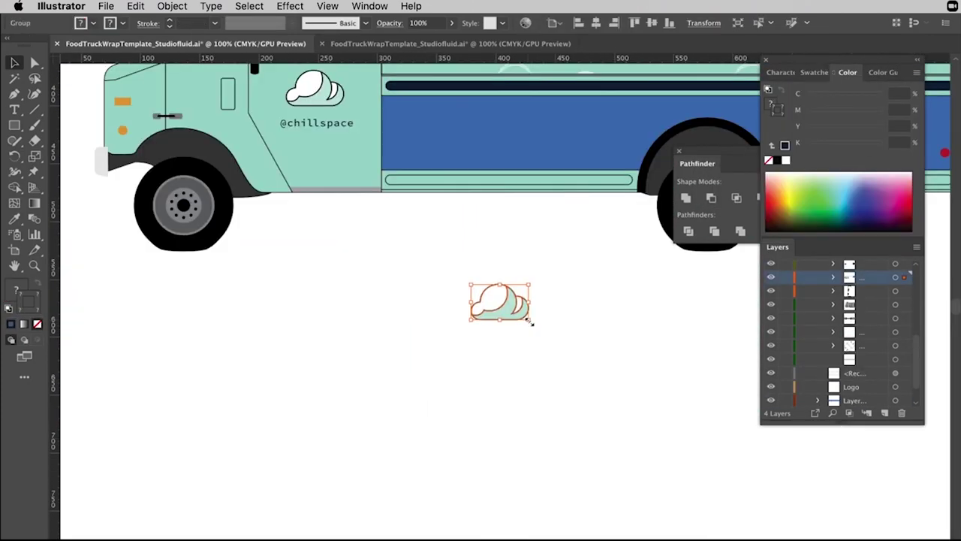
pyautogui.moveTo(528, 318); pyautogui.dragTo(534, 324)
pyautogui.click(620, 334)
pyautogui.click(559, 338)
pyautogui.click(596, 325)
pyautogui.hscroll(2, 571, 325)
pyautogui.scroll(1, 570, 325)
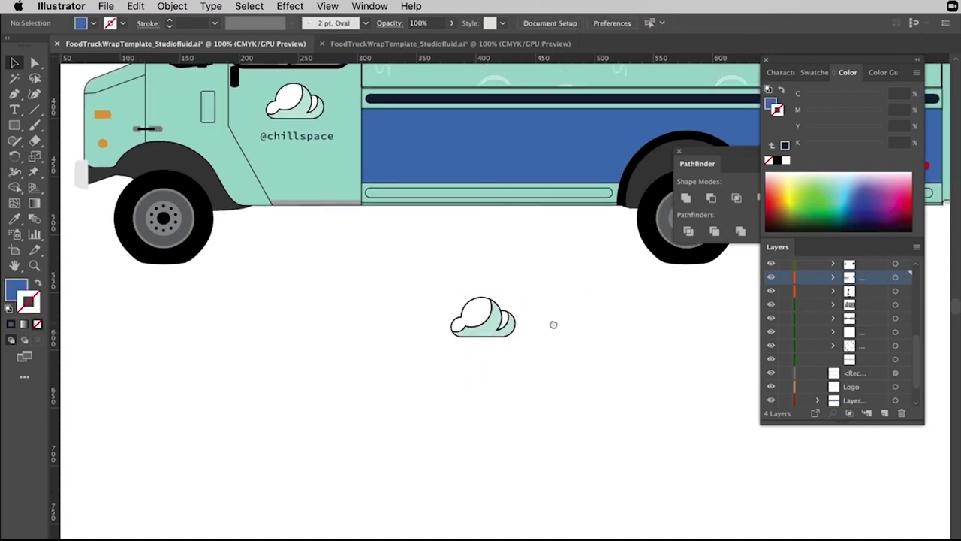
pyautogui.click(478, 333)
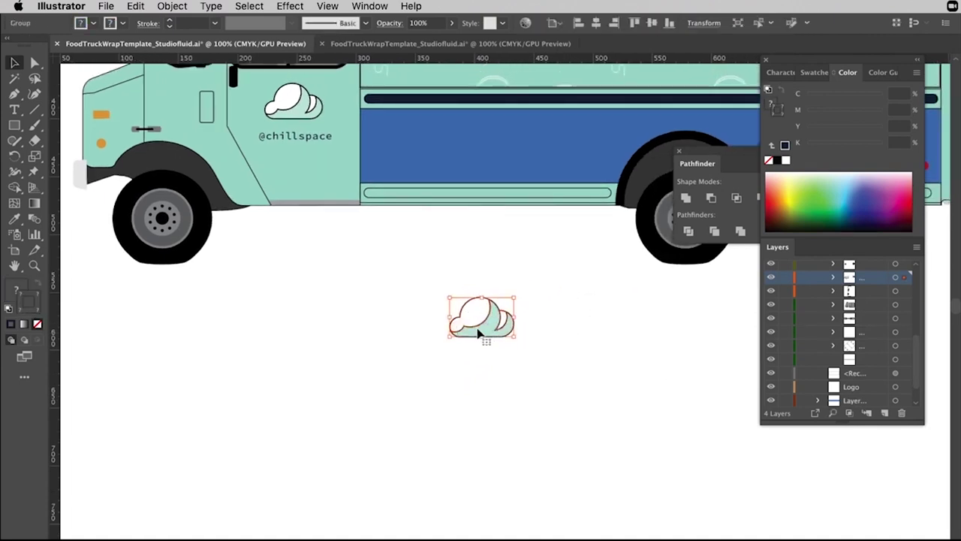
# Isolate the small cloud and delete its mint fill, leaving only the outline.
pyautogui.doubleClick(479, 334)
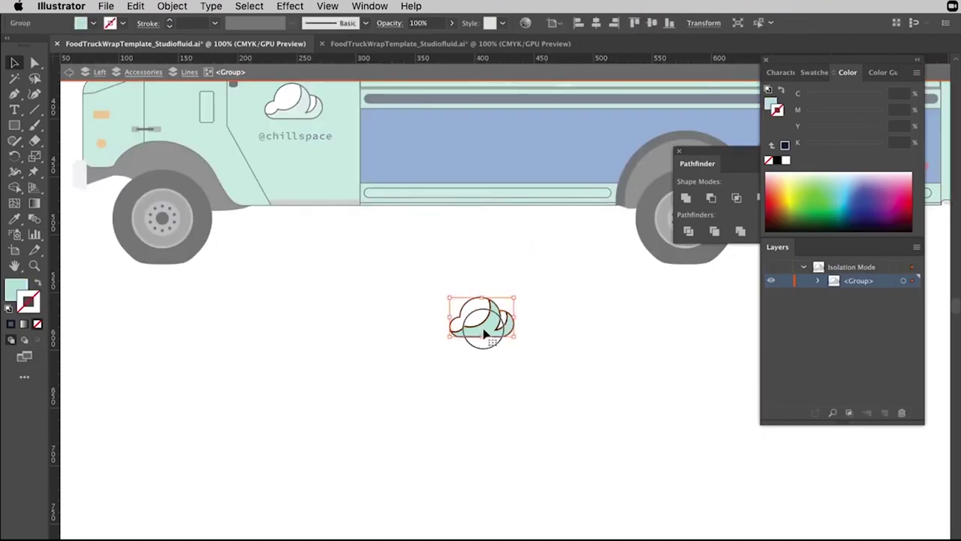
pyautogui.doubleClick(485, 336)
pyautogui.click(473, 324)
pyautogui.press('Delete')
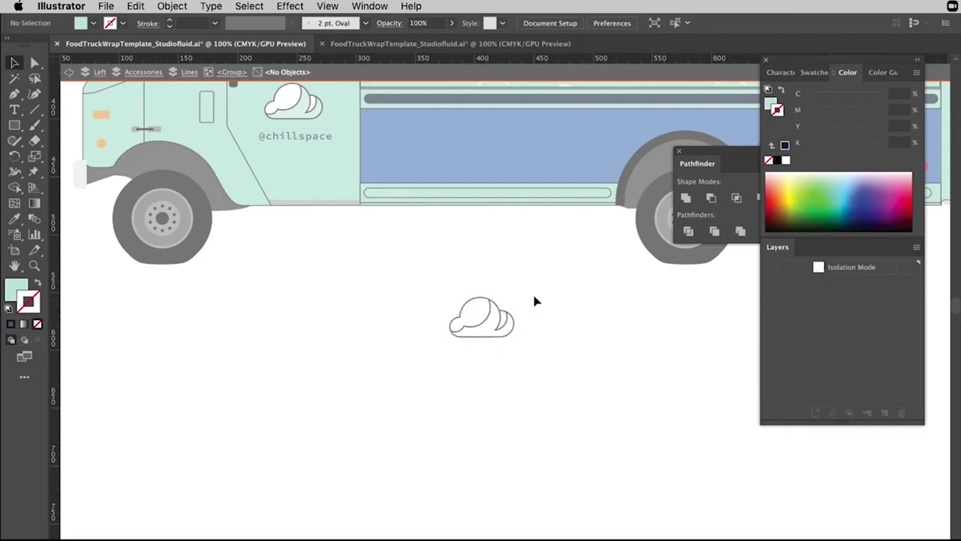
pyautogui.doubleClick(525, 304)
pyautogui.click(489, 313)
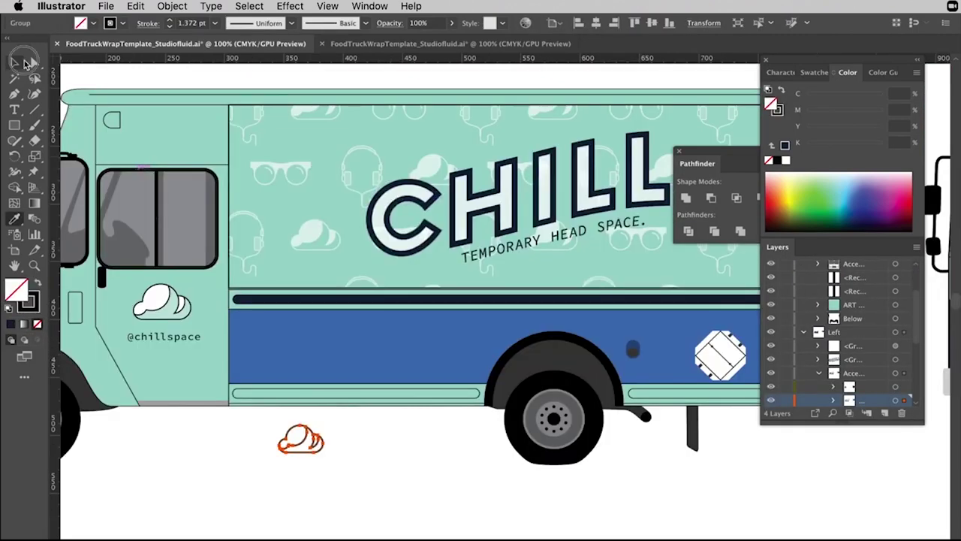
# Drag the outlined cloud into Swatches as New Pattern Swatch 7 and open it for editing.
pyautogui.click(14, 62)
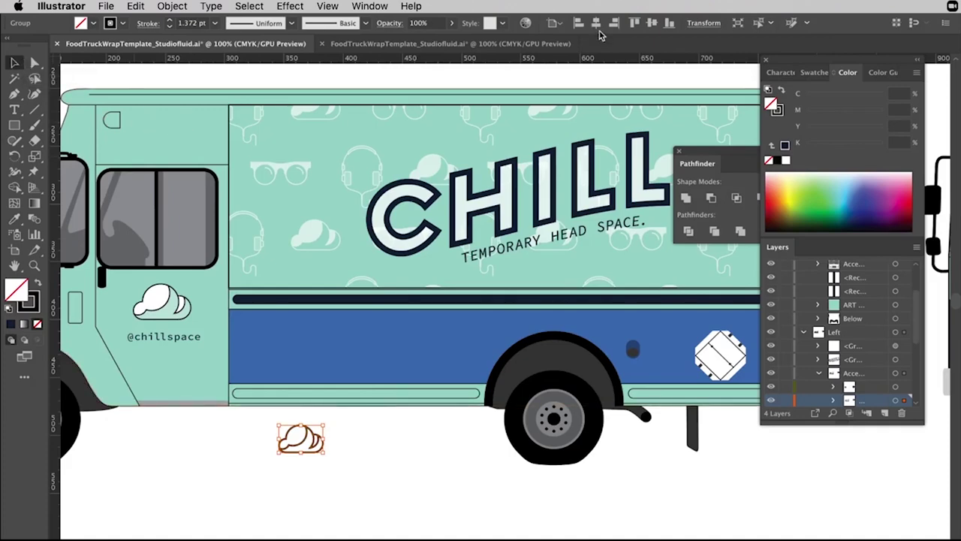
pyautogui.click(369, 6)
pyautogui.press('Escape')
pyautogui.click(815, 72)
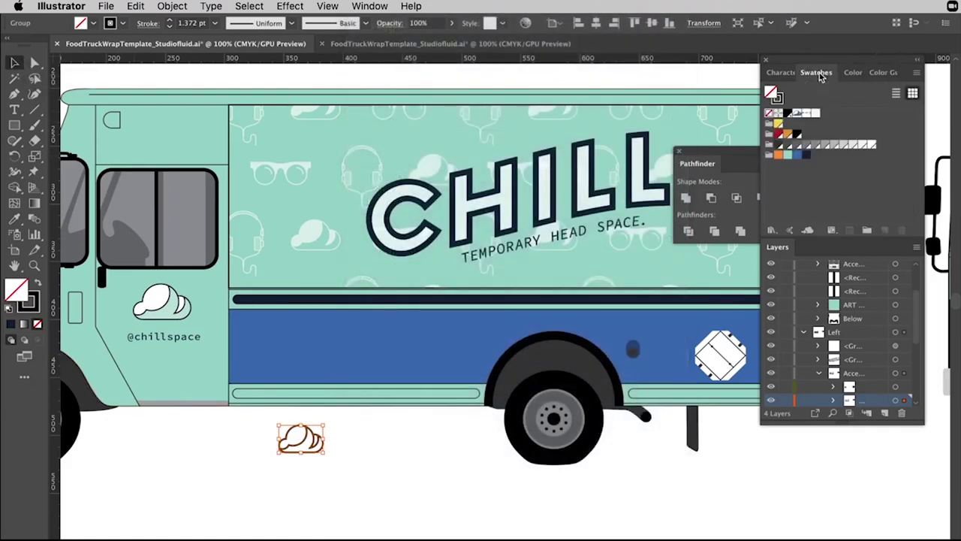
pyautogui.click(335, 428)
pyautogui.moveTo(335, 427); pyautogui.dragTo(247, 488)
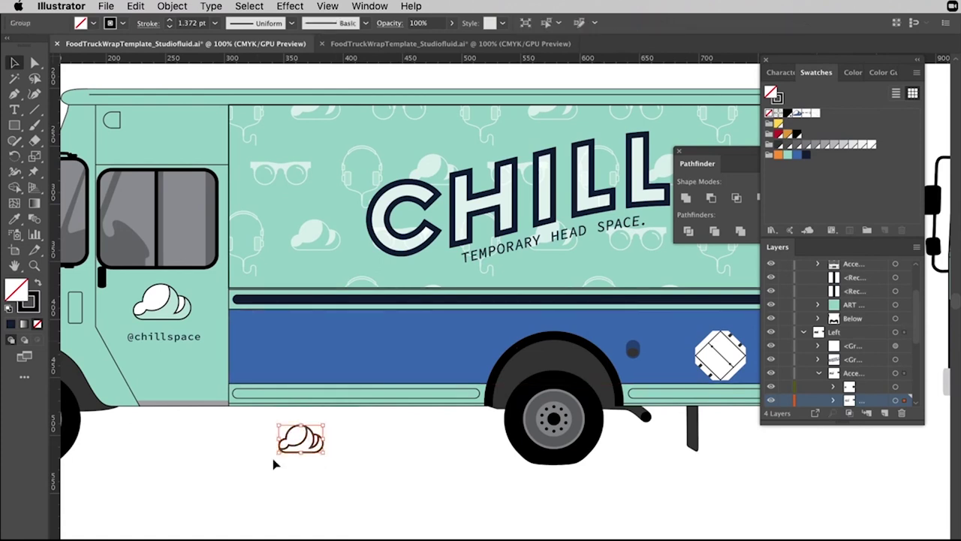
pyautogui.moveTo(302, 446); pyautogui.dragTo(826, 115)
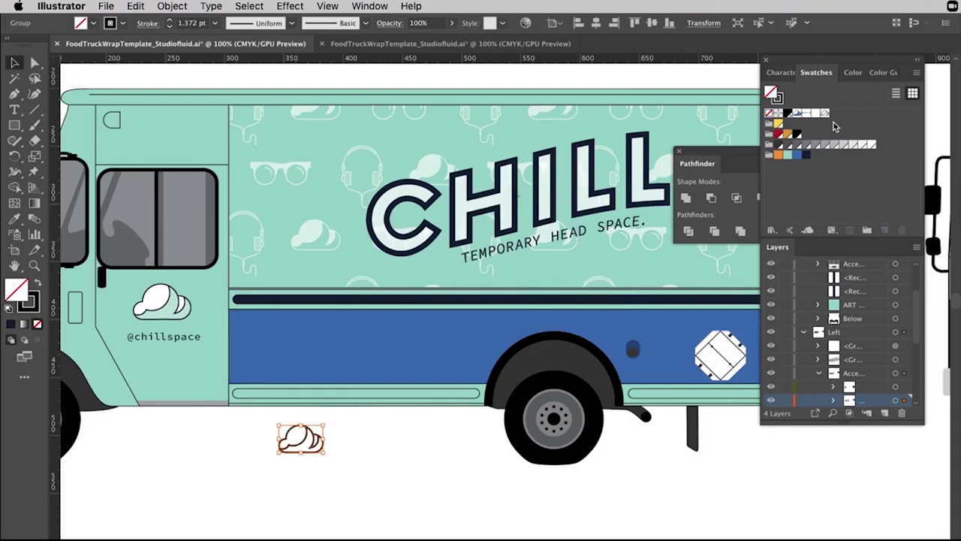
pyautogui.doubleClick(826, 114)
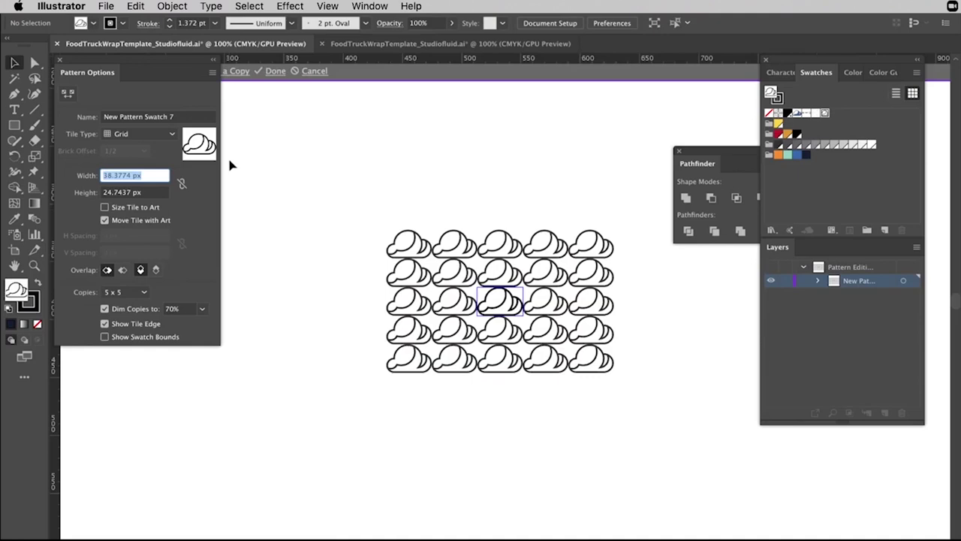
# Set the cloud pattern tile to 50 px wide, 35 px high, Brick by Row, and exit editing.
pyautogui.write('50')
pyautogui.press('Return')
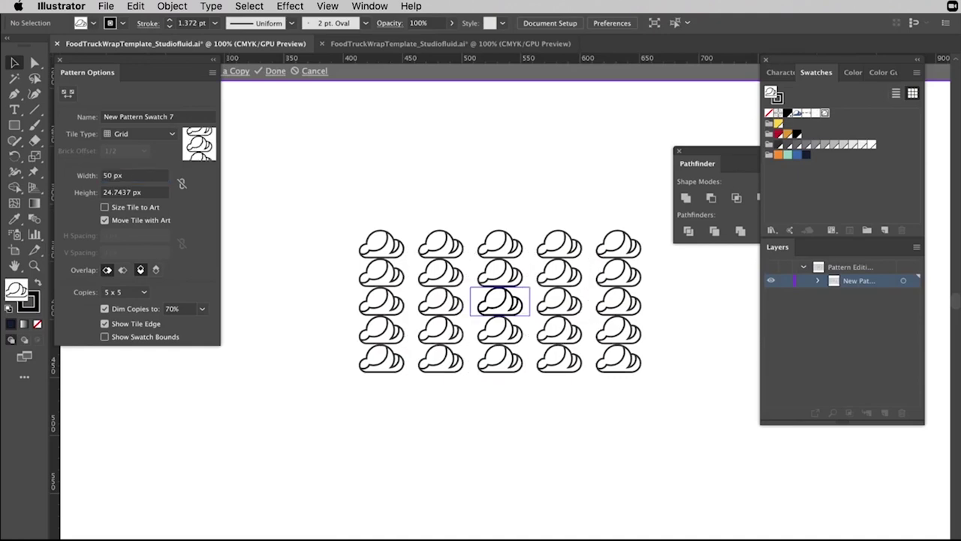
pyautogui.click(103, 193)
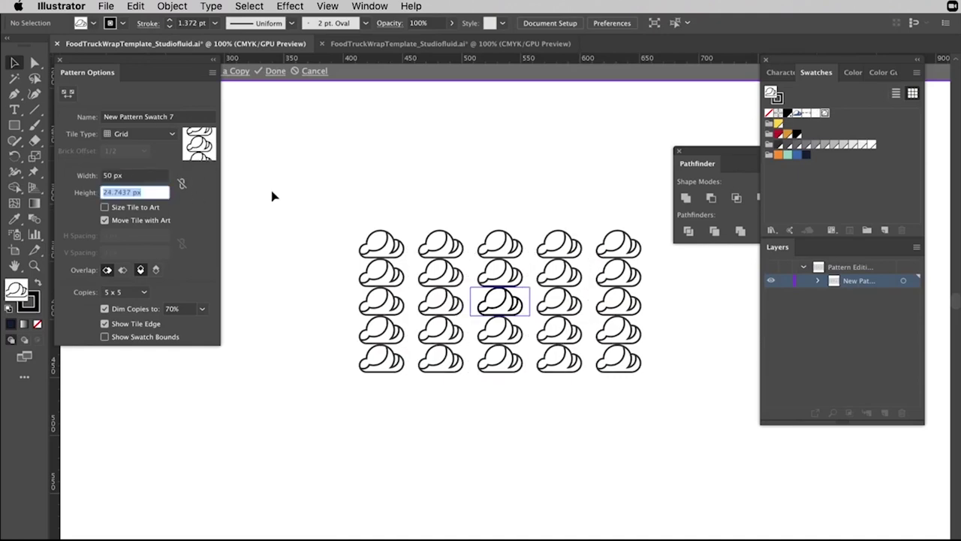
pyautogui.press('Return')
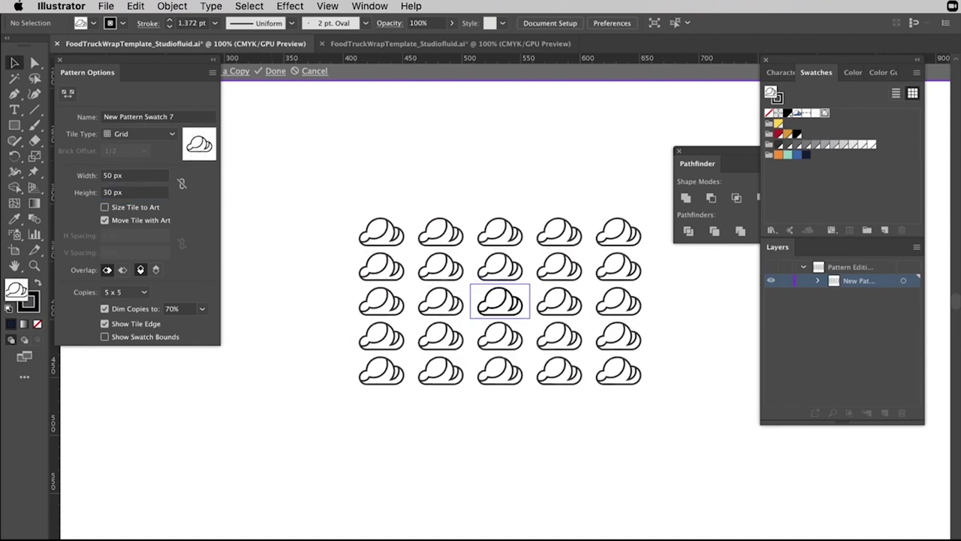
pyautogui.click(123, 192)
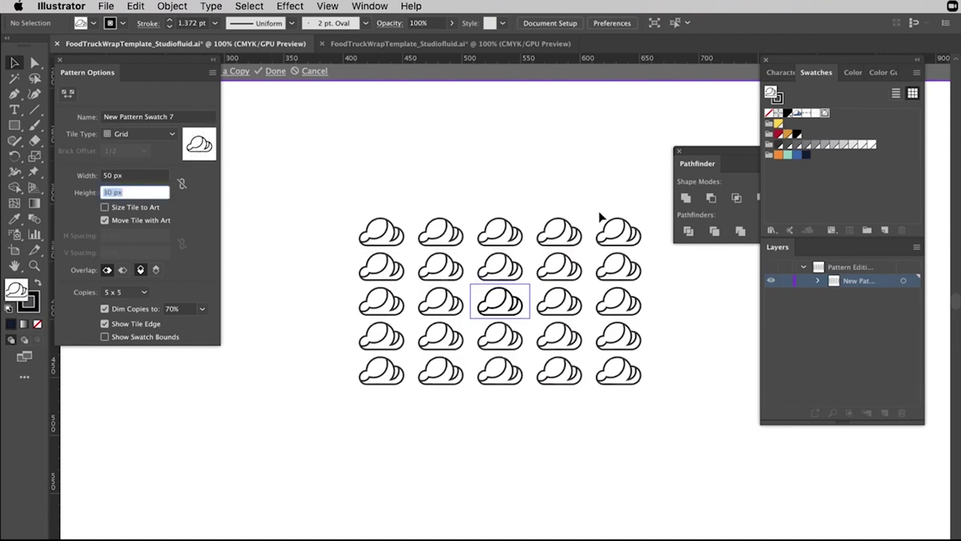
pyautogui.write('35')
pyautogui.press('Return')
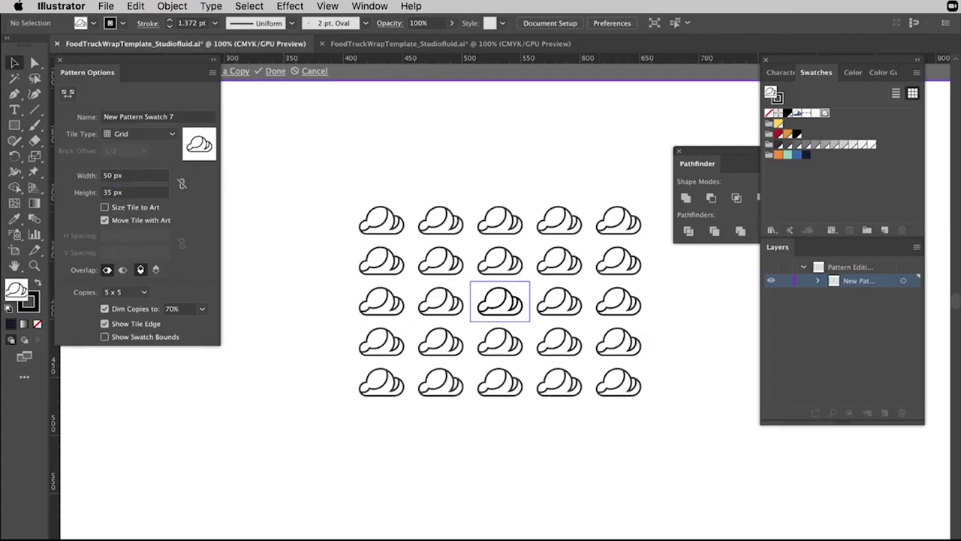
pyautogui.click(124, 133)
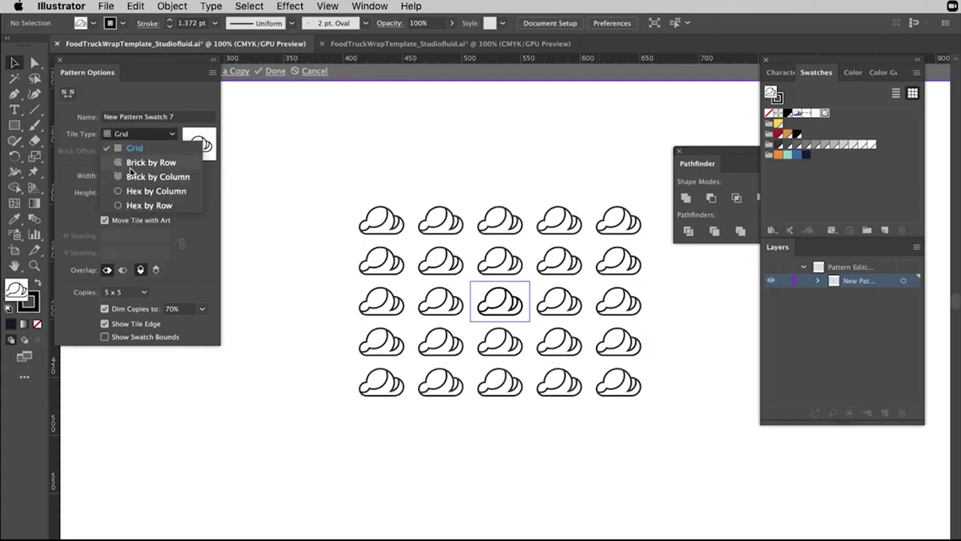
pyautogui.click(138, 148)
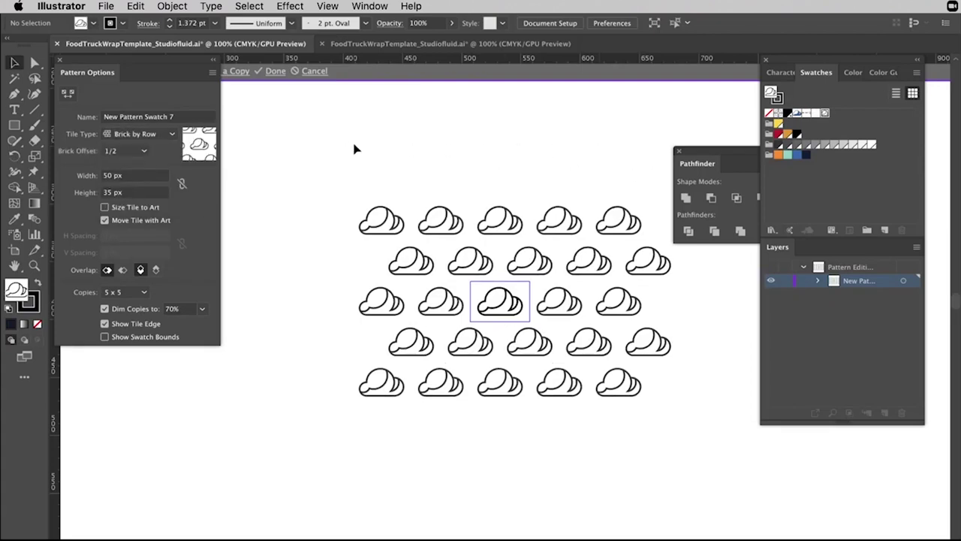
pyautogui.press('Escape')
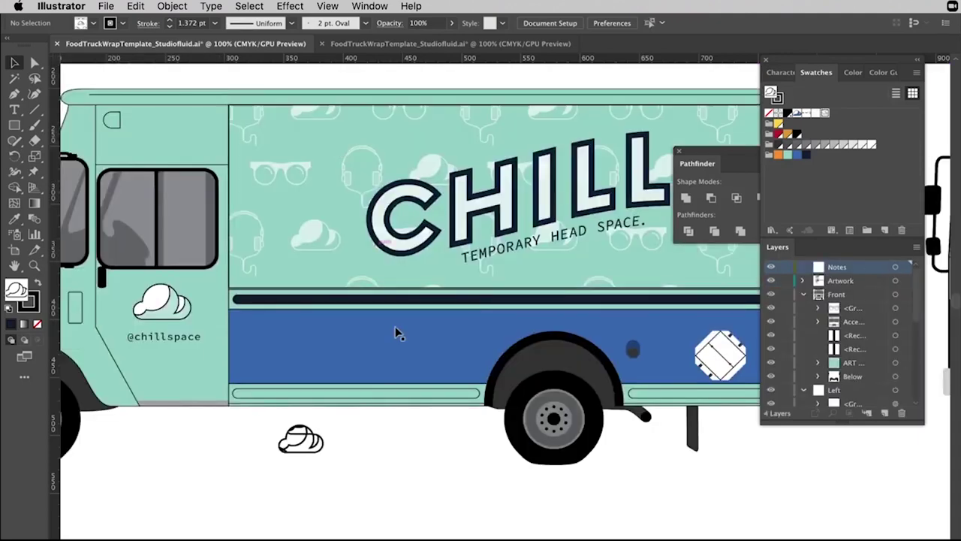
# Fill the blue stripe with the cloud pattern and lower its opacity to 33%.
pyautogui.click(311, 330)
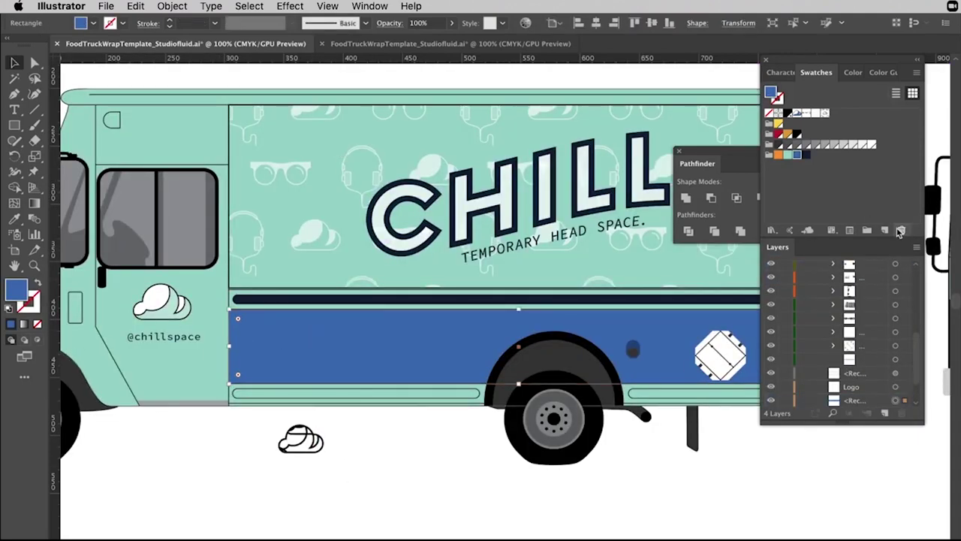
pyautogui.click(824, 114)
pyautogui.click(450, 471)
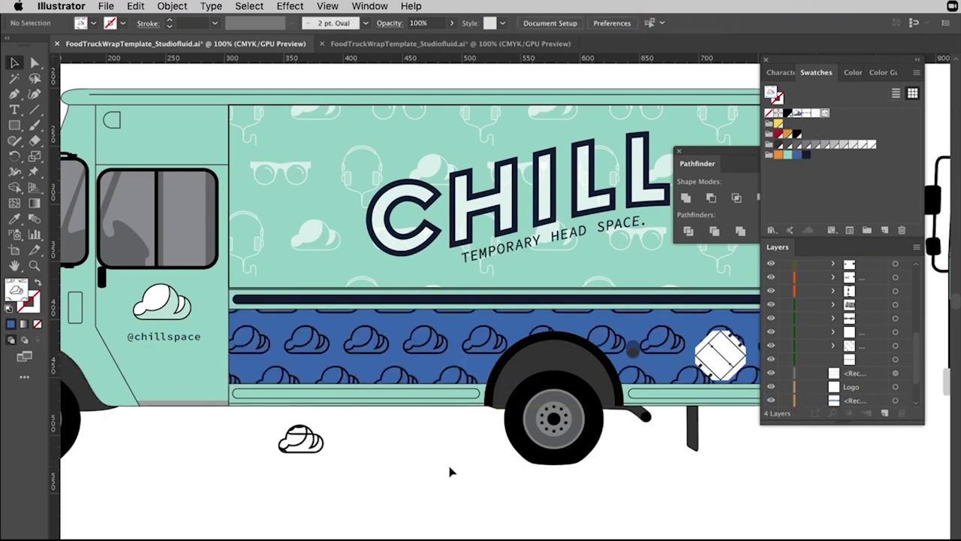
pyautogui.hscroll(-2, 450, 472)
pyautogui.hscroll(3, 450, 471)
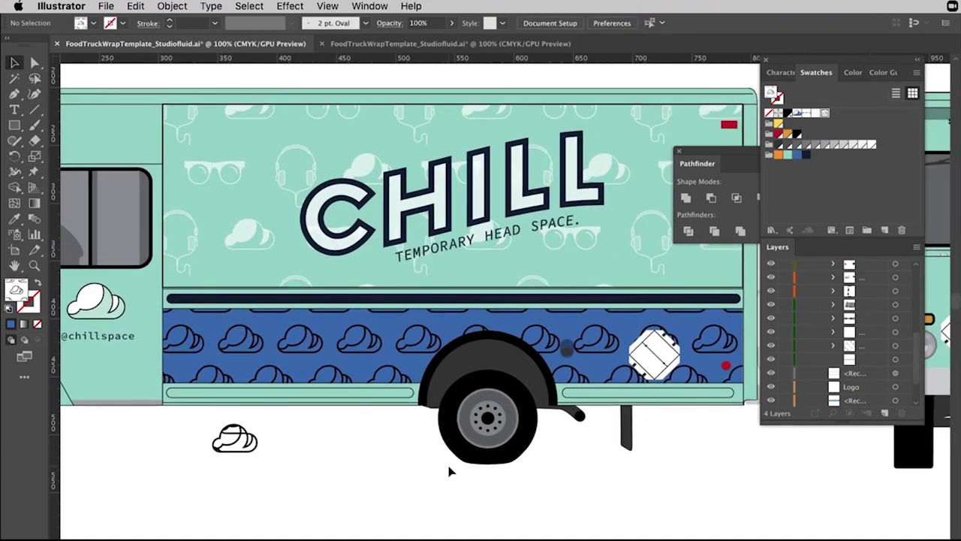
pyautogui.hotkey('ctrl', '-')
pyautogui.hscroll(1, 420, 361)
pyautogui.click(409, 319)
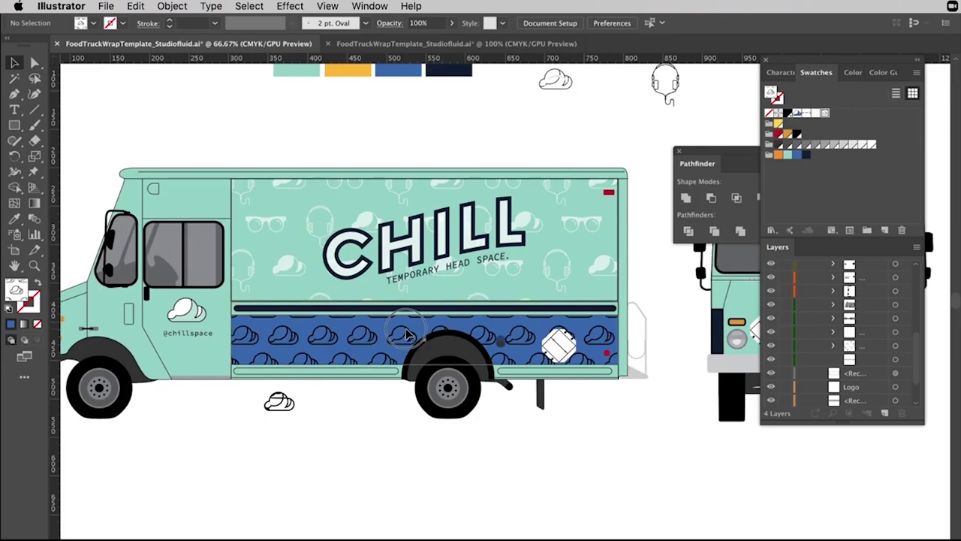
pyautogui.click(452, 24)
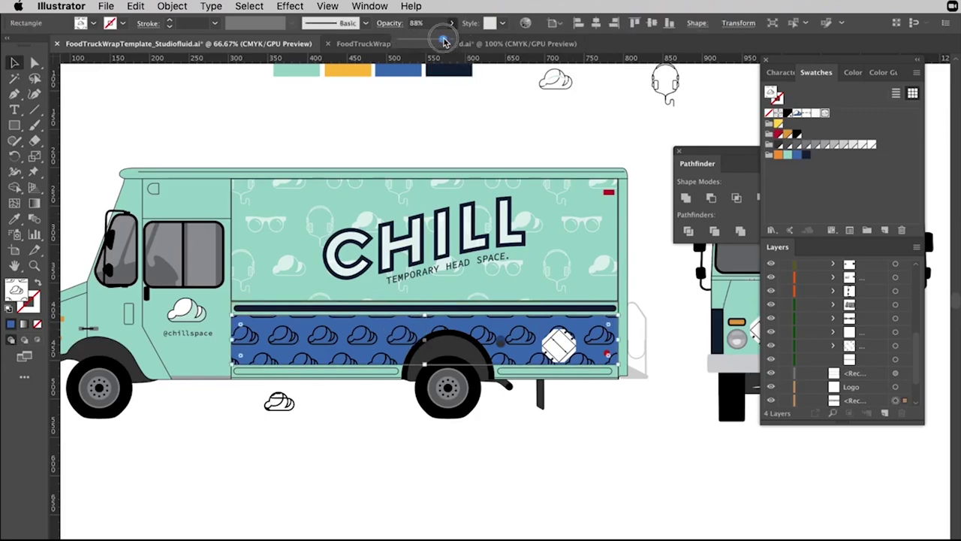
pyautogui.moveTo(418, 39); pyautogui.dragTo(441, 37)
pyautogui.click(661, 148)
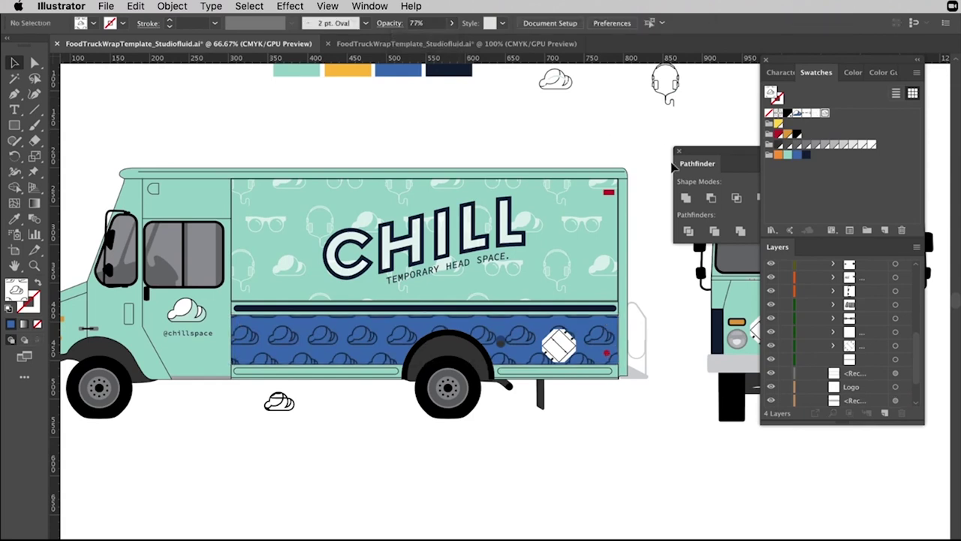
pyautogui.hotkey('ctrl', 'z')
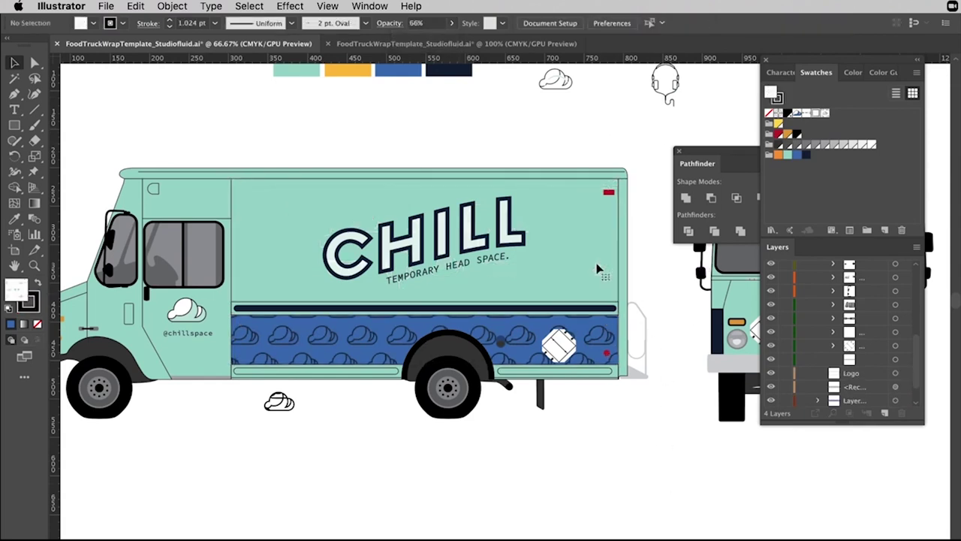
pyautogui.hotkey('ctrl', 'shift', 'z')
# Delete the blue stripe rectangle to reveal navy, keeping the cloud pattern on top.
pyautogui.click(451, 23)
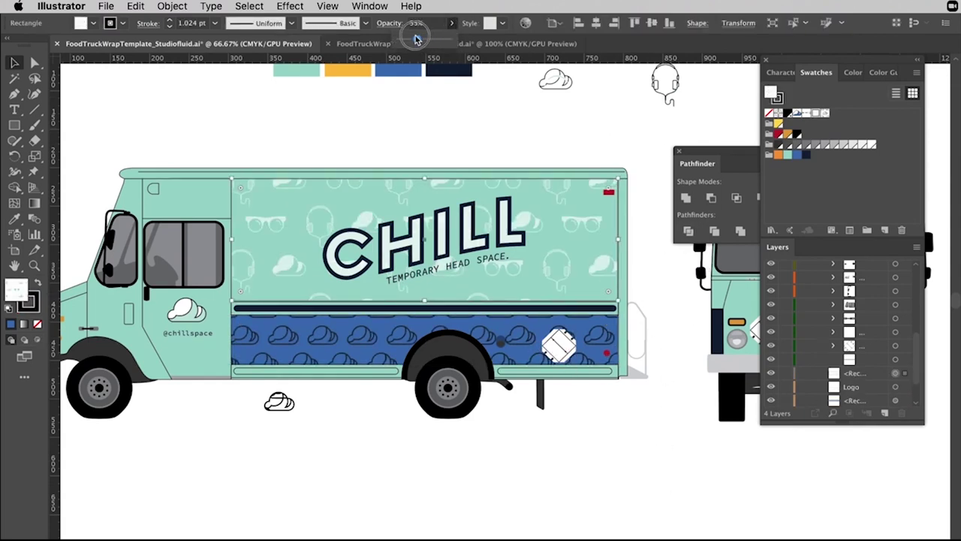
pyautogui.click(375, 338)
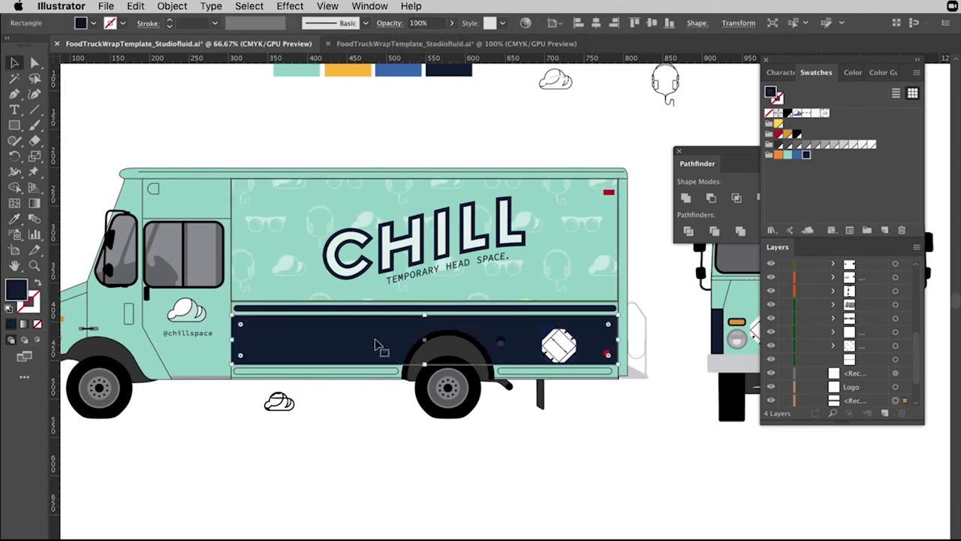
pyautogui.press('Delete')
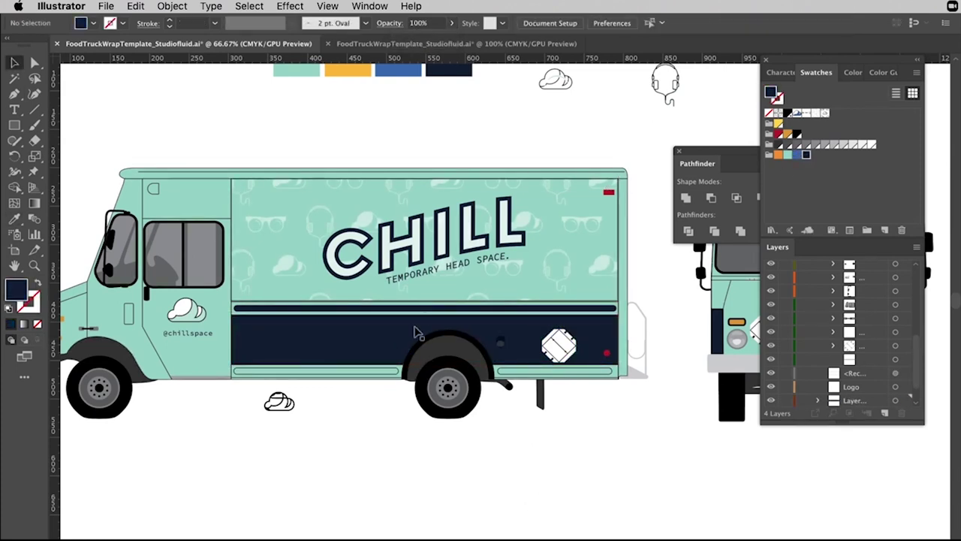
pyautogui.hotkey('ctrl', 'z')
pyautogui.click(562, 451)
pyautogui.scroll(3, 545, 316)
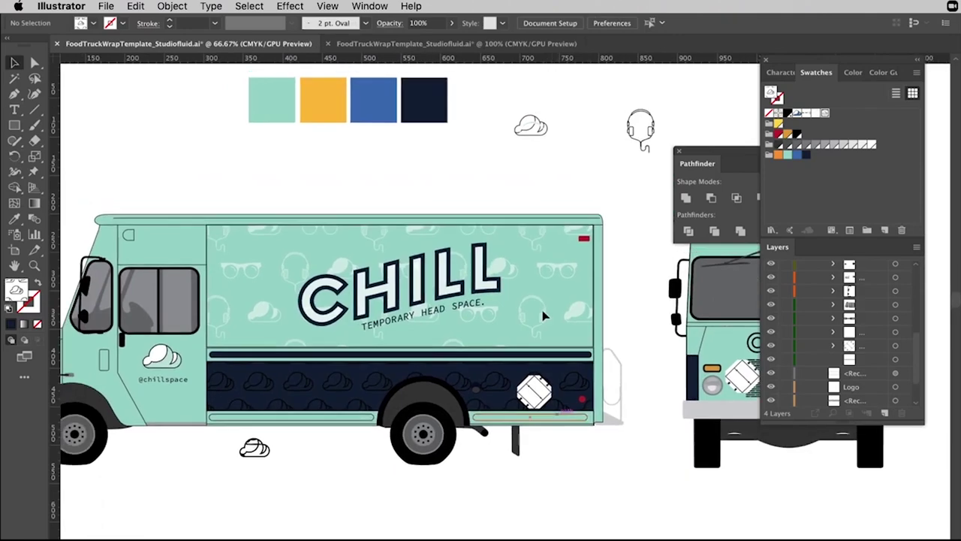
# Create a new text line reading TEMPORARY HEAD SPACE on the canvas.
pyautogui.hscroll(5, 680, 508)
pyautogui.hscroll(-2, 693, 464)
pyautogui.hotkey('ctrl', '1')
pyautogui.hscroll(3, 360, 68)
pyautogui.hotkey('ctrl', '-')
pyautogui.hotkey('ctrl', '-')
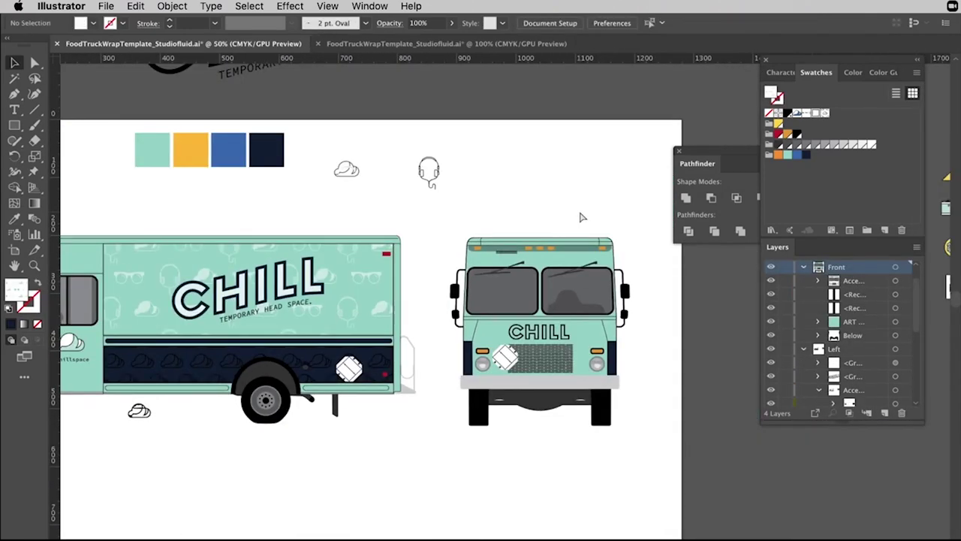
pyautogui.scroll(-2, 461, 393)
pyautogui.hotkey('ctrl', '+')
pyautogui.hotkey('ctrl', '+')
pyautogui.hotkey('ctrl', '+')
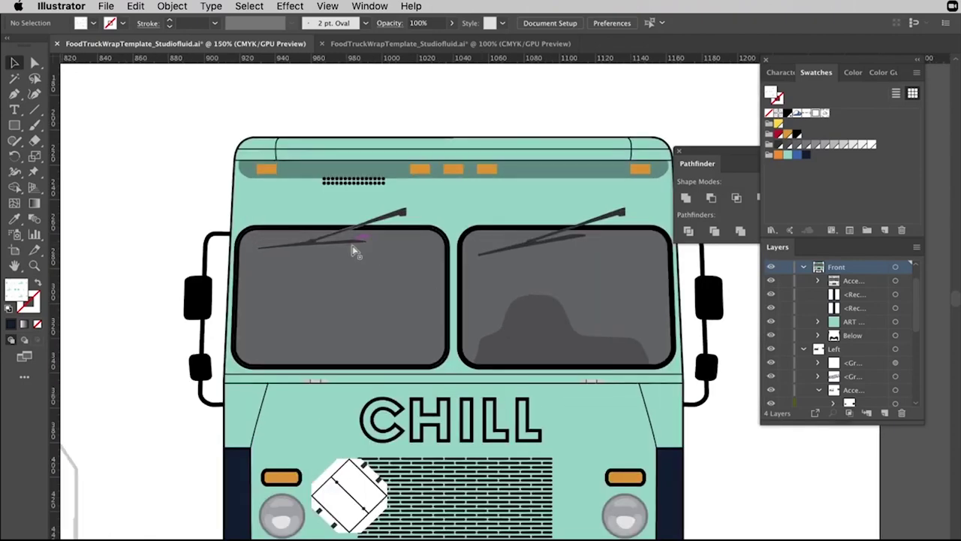
pyautogui.hotkey('ctrl', '-')
pyautogui.hotkey('ctrl', '-')
pyautogui.press('t')
pyautogui.click(412, 187)
pyautogui.write('TEMPORARY HEAD SPACE')
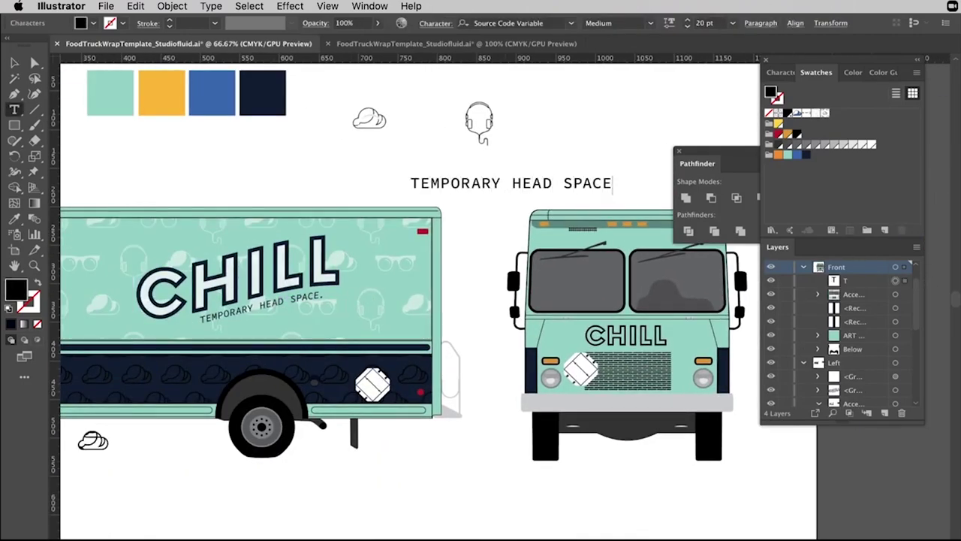
pyautogui.press('Escape')
pyautogui.press('v')
# Move and shrink the text so it sits above the front windshield.
pyautogui.hscroll(3, 405, 301)
pyautogui.moveTo(376, 195); pyautogui.dragTo(488, 247)
pyautogui.moveTo(593, 252); pyautogui.dragTo(585, 248)
pyautogui.hotkey('ctrl', '1')
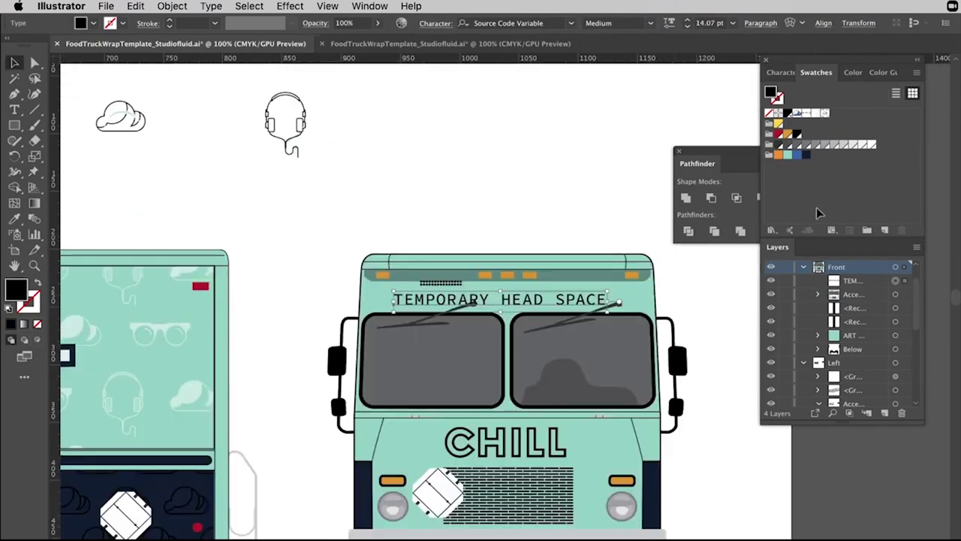
pyautogui.click(466, 328)
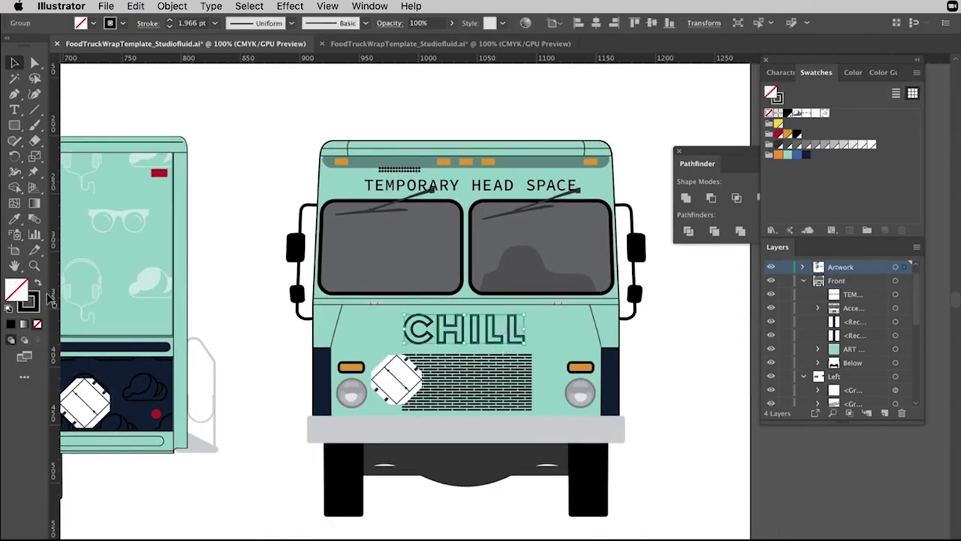
# Fill the front CHILL lettering white.
pyautogui.doubleClick(16, 288)
pyautogui.click(843, 188)
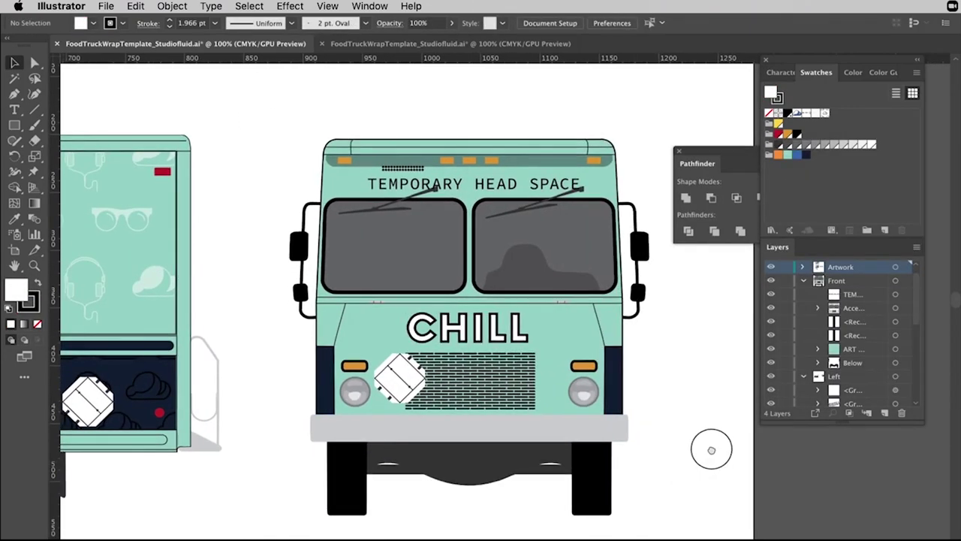
pyautogui.scroll(-3, 711, 449)
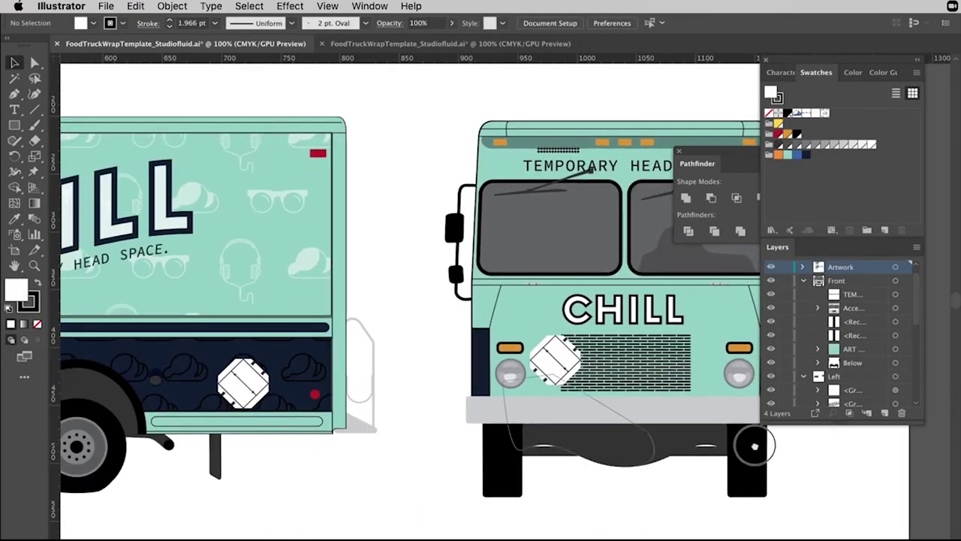
pyautogui.scroll(-2, 706, 448)
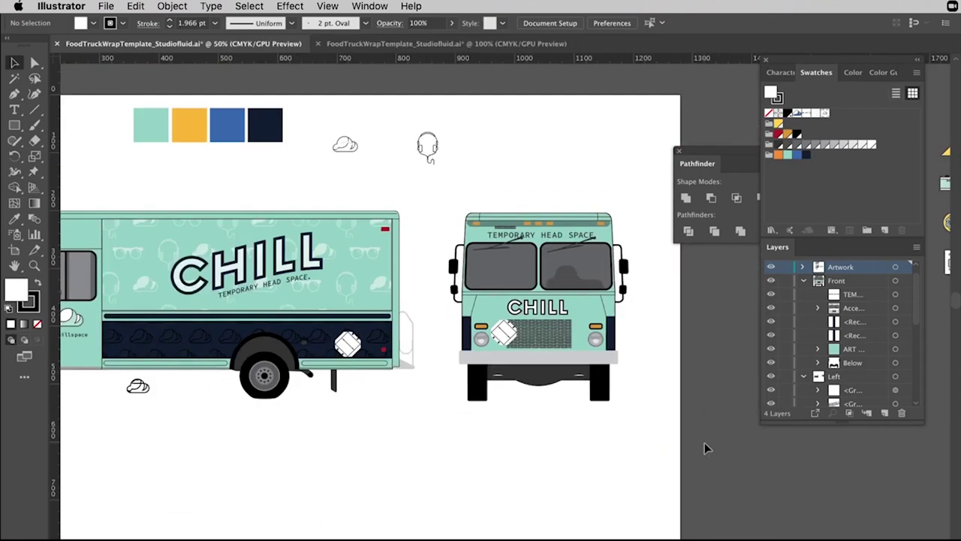
pyautogui.hscroll(-2, 706, 448)
pyautogui.hscroll(-3, 706, 448)
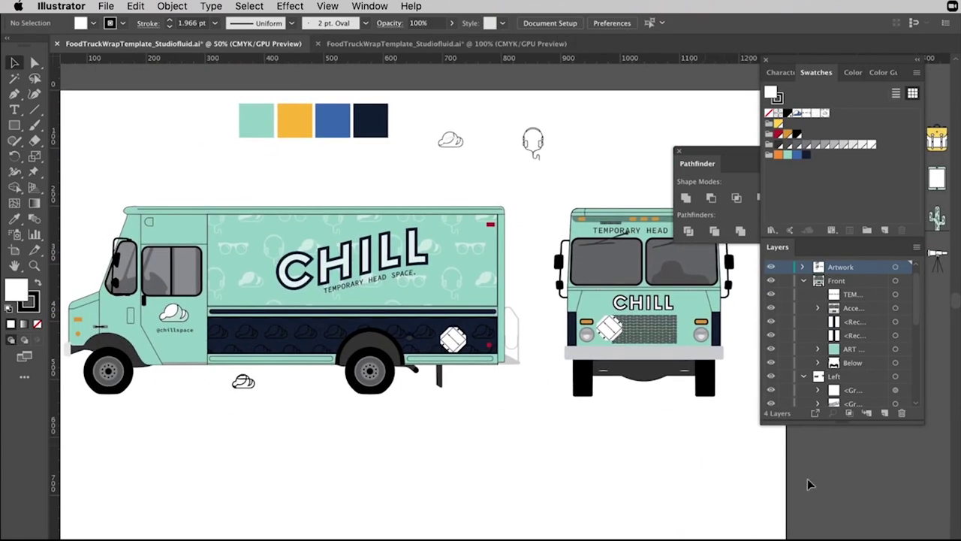
# Delete the cloud and headphone icons, the four colour swatches, and the small cloud below the truck.
pyautogui.moveTo(571, 115); pyautogui.dragTo(426, 165)
pyautogui.press('Delete')
pyautogui.moveTo(411, 104); pyautogui.dragTo(196, 161)
pyautogui.press('Delete')
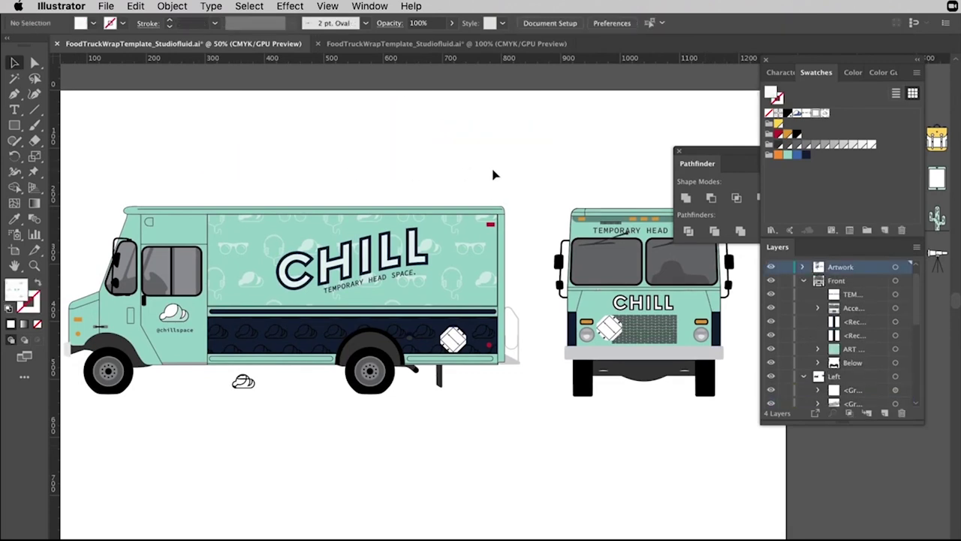
pyautogui.press('super+minus')
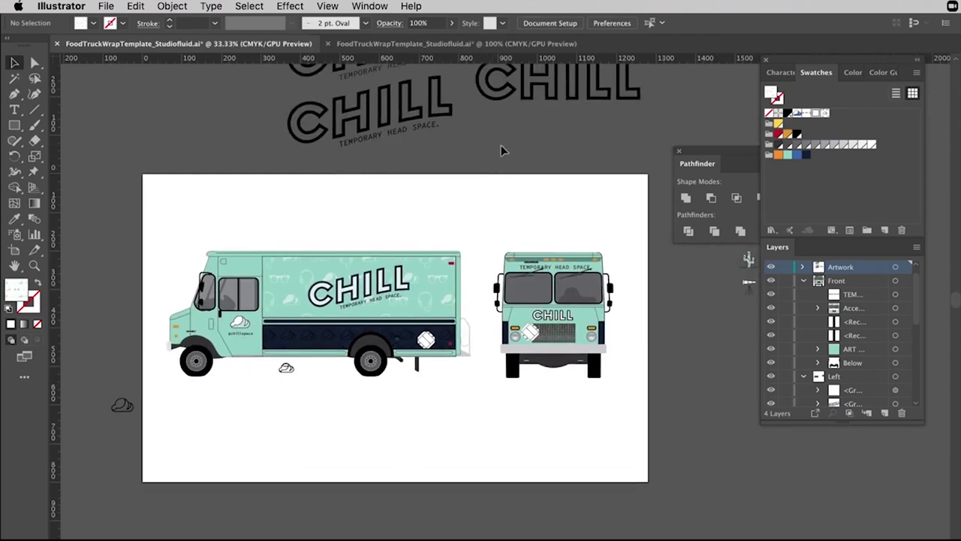
pyautogui.click(272, 373)
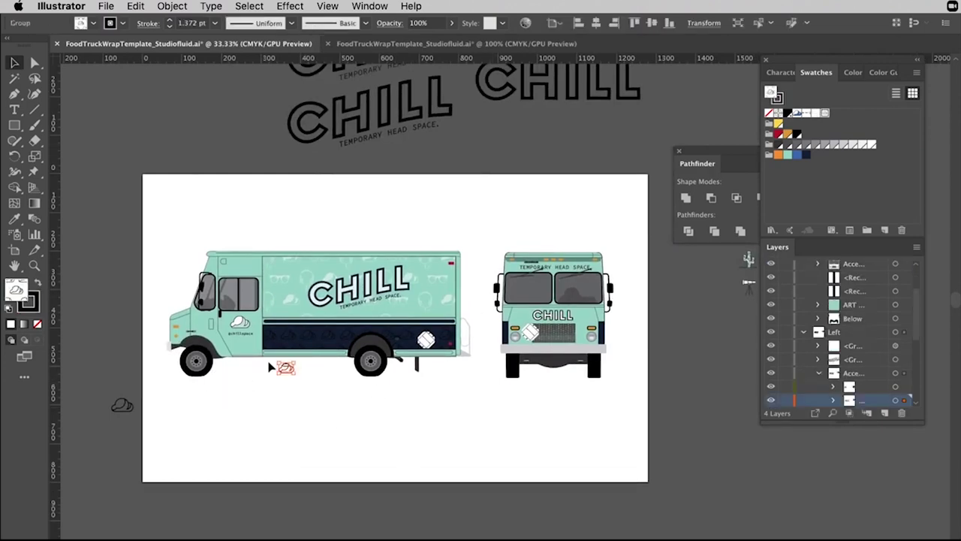
pyautogui.press('Delete')
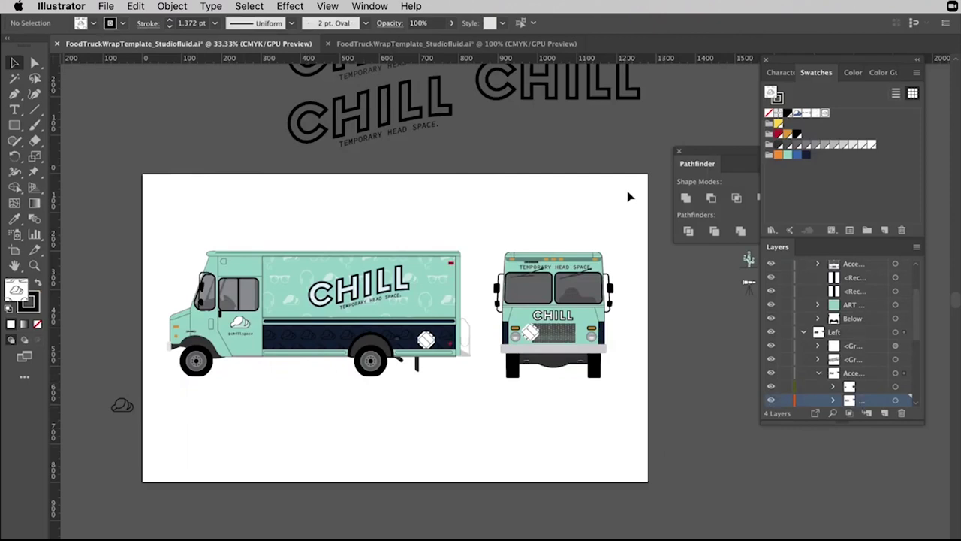
pyautogui.hscroll(2, 197, 211)
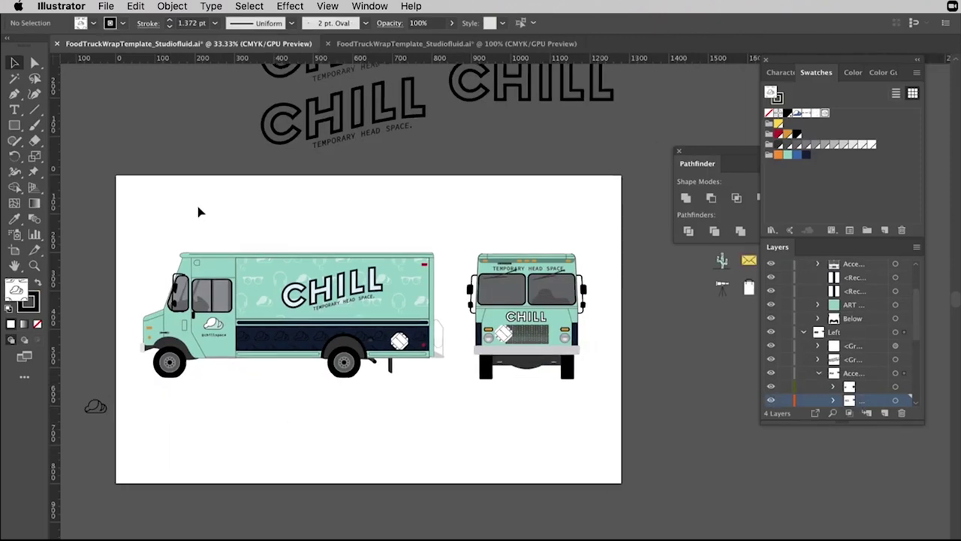
# Draw a rectangle strip across the artboard's bottom edge with no outline.
pyautogui.click(14, 124)
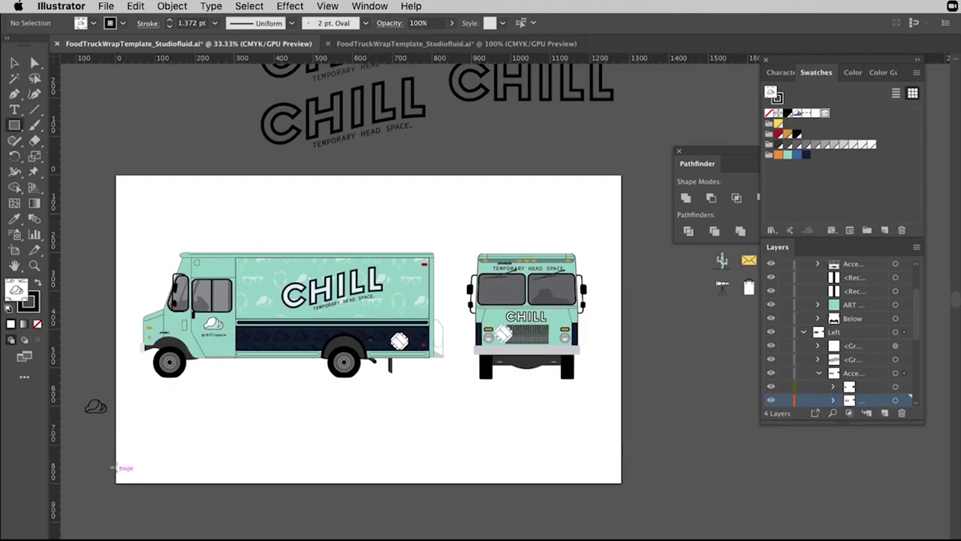
pyautogui.moveTo(117, 462); pyautogui.dragTo(622, 482)
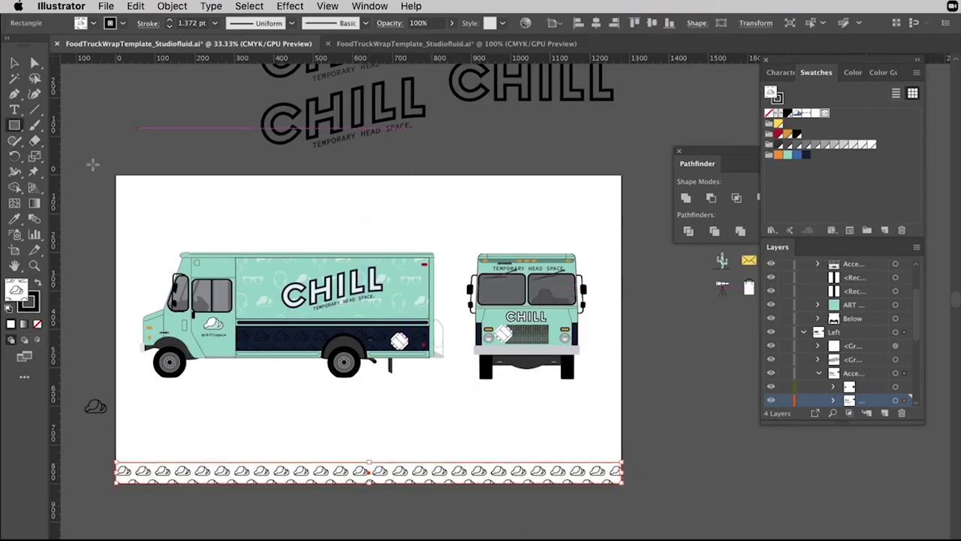
pyautogui.click(14, 62)
pyautogui.click(217, 102)
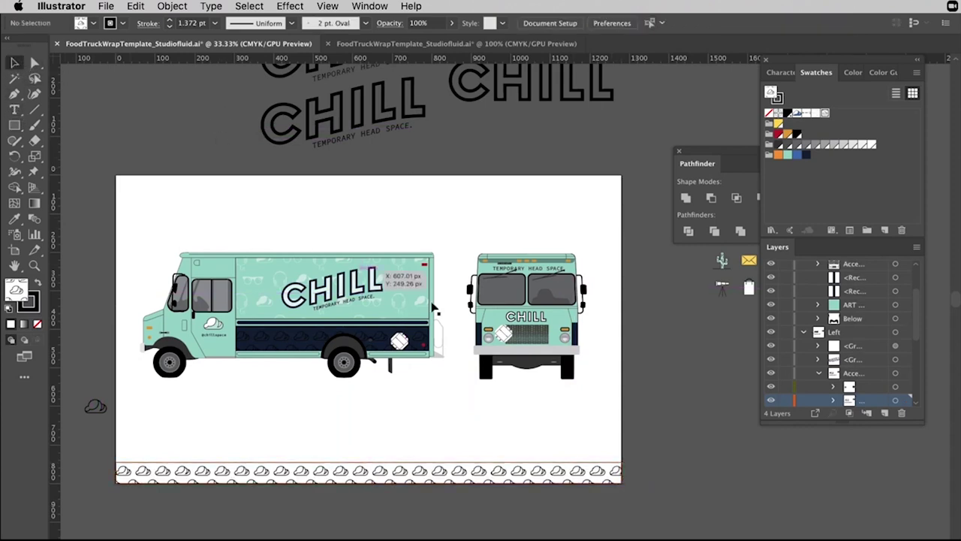
pyautogui.click(513, 472)
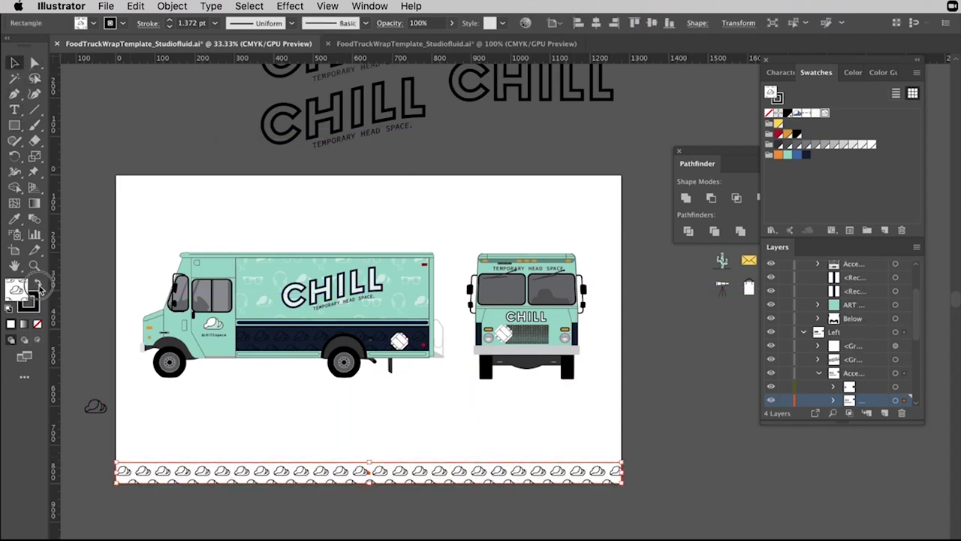
pyautogui.click(35, 282)
pyautogui.click(37, 324)
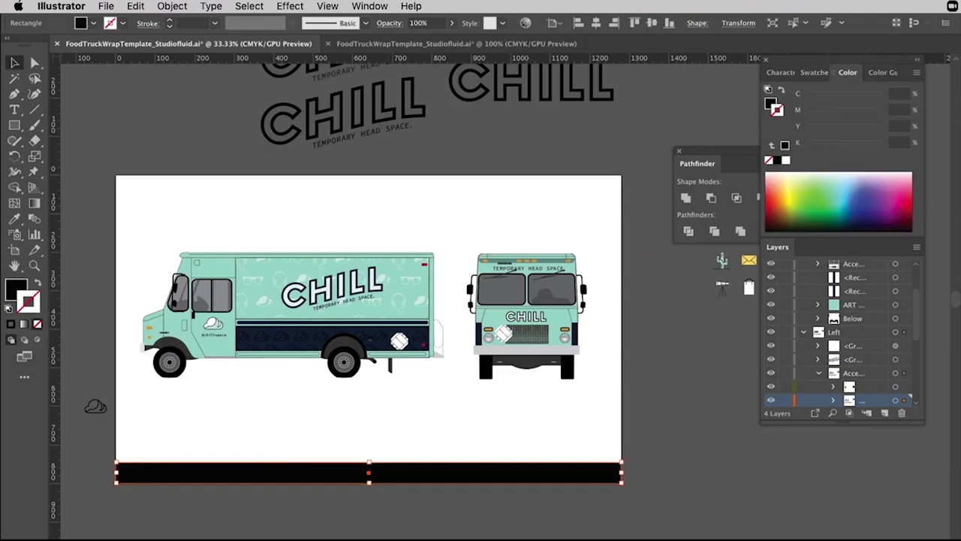
# Eyedrop white and then the truck's cloud pattern onto the strip.
pyautogui.click(14, 219)
pyautogui.click(247, 199)
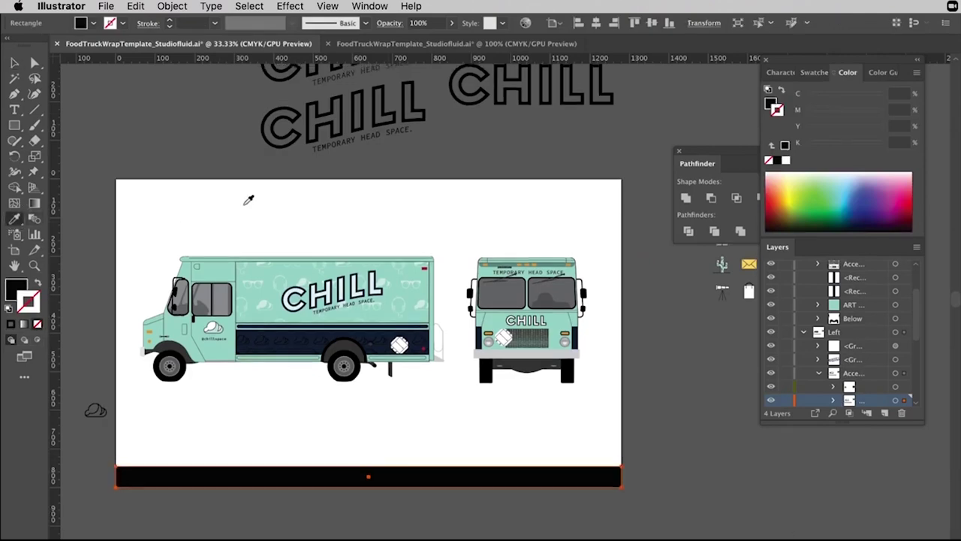
pyautogui.scroll(3, 248, 199)
pyautogui.click(298, 438)
pyautogui.scroll(-3, 330, 458)
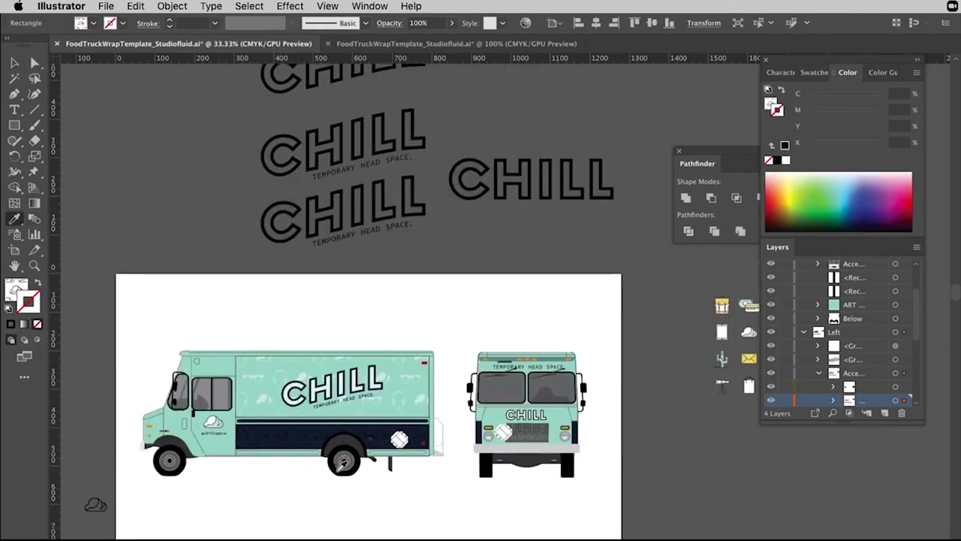
pyautogui.scroll(5, 342, 465)
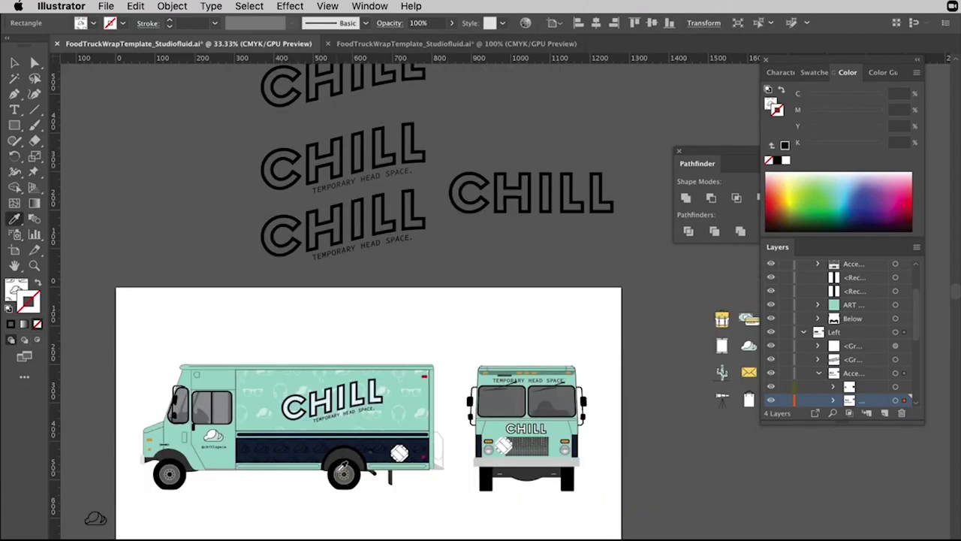
pyautogui.scroll(-6, 342, 466)
pyautogui.hscroll(-4, 341, 465)
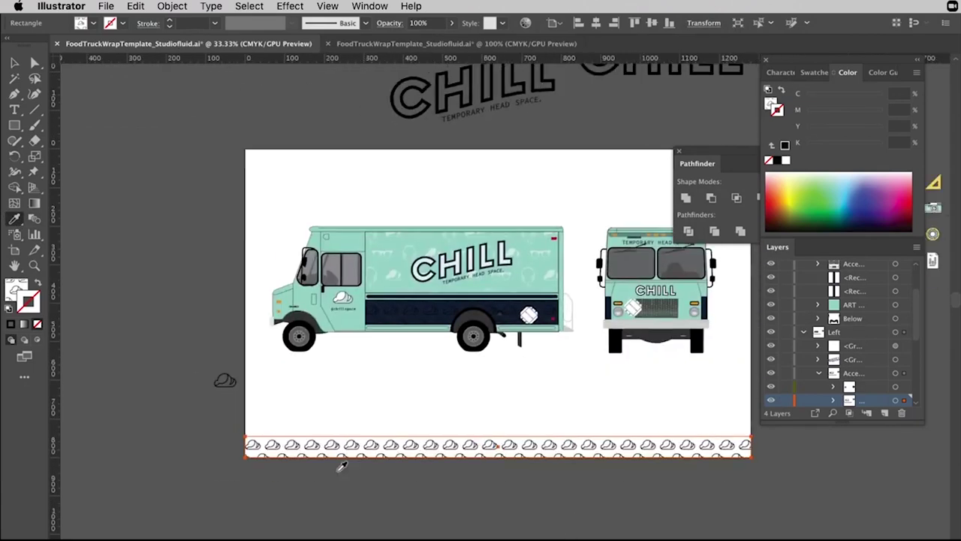
# Apply the dark navy swatch and swap it into the strip's fill.
pyautogui.click(818, 74)
pyautogui.press('x')
pyautogui.click(805, 154)
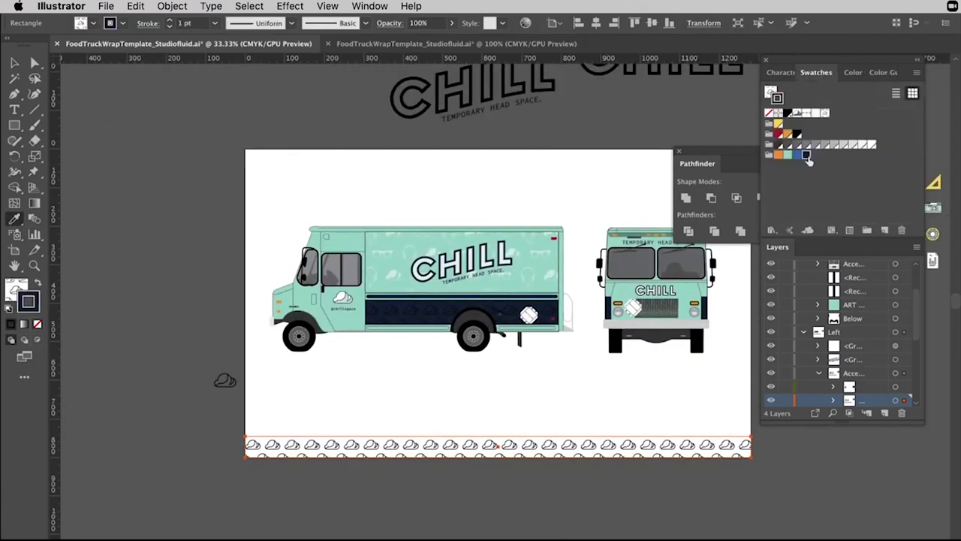
pyautogui.click(38, 283)
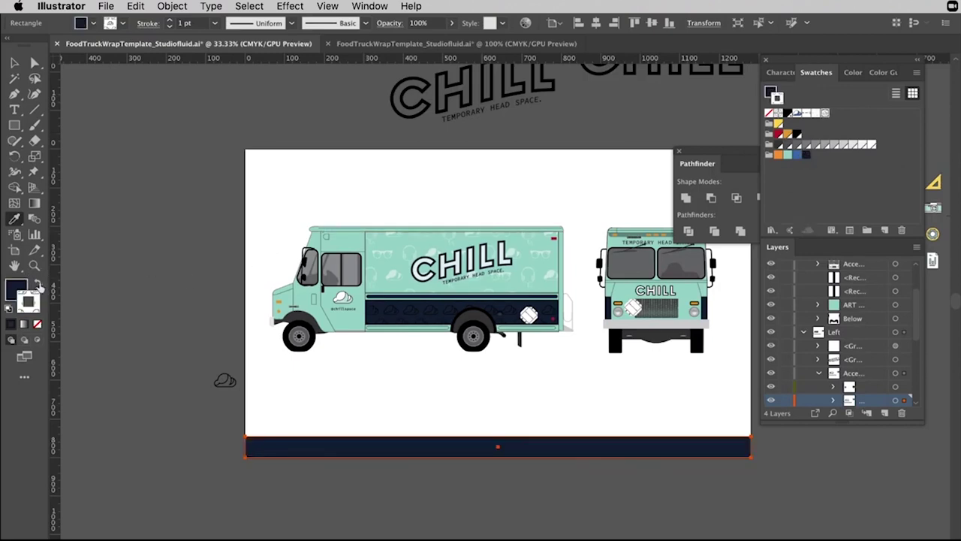
pyautogui.click(15, 62)
pyautogui.click(133, 112)
pyautogui.hscroll(3, 172, 139)
# Replace the footer placeholder text with the designer's name on the navy band.
pyautogui.press('t')
pyautogui.click(502, 474)
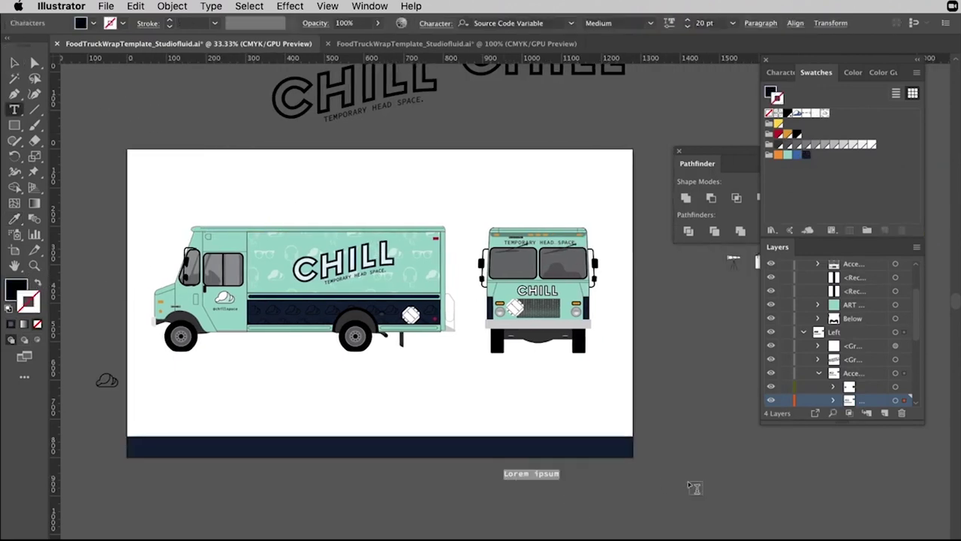
pyautogui.press('BackSpace')
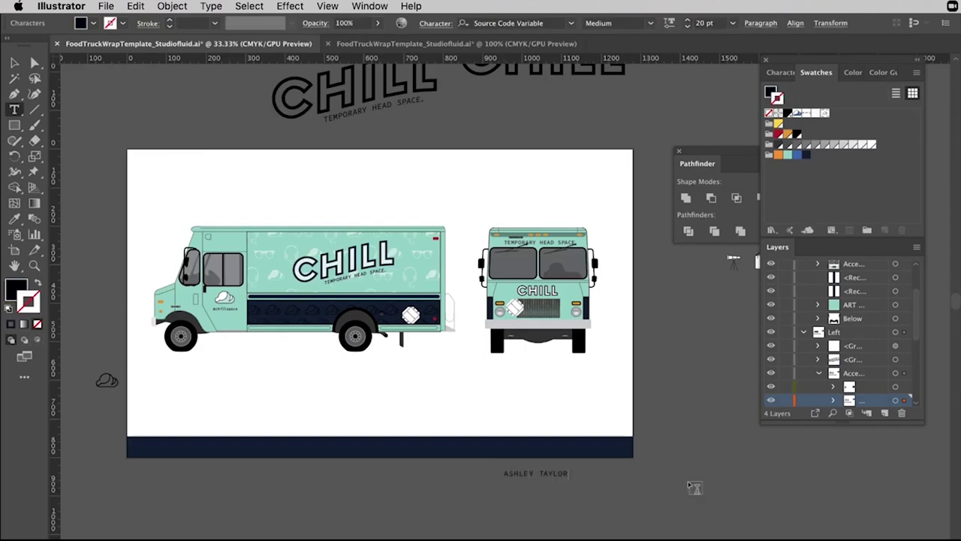
pyautogui.press('Escape')
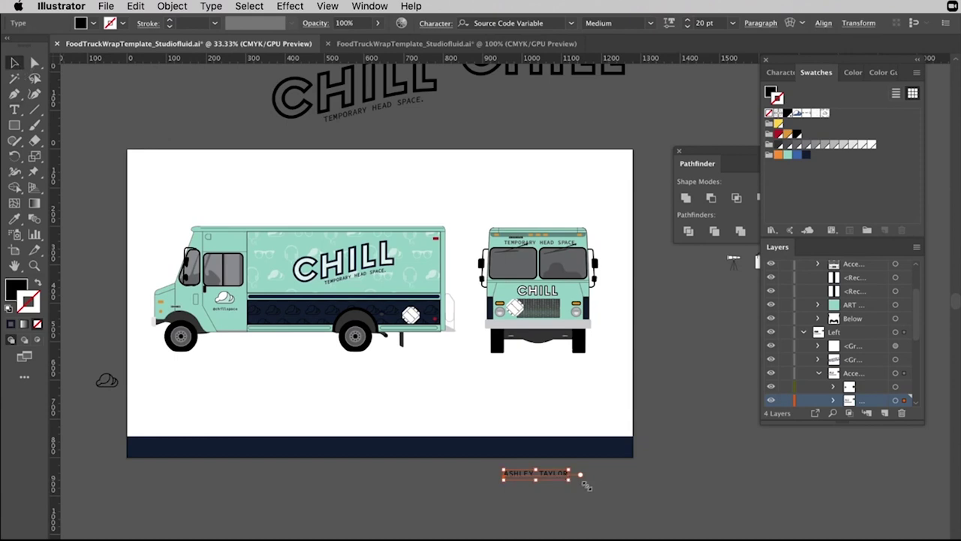
pyautogui.press('t')
pyautogui.moveTo(554, 483); pyautogui.dragTo(536, 448)
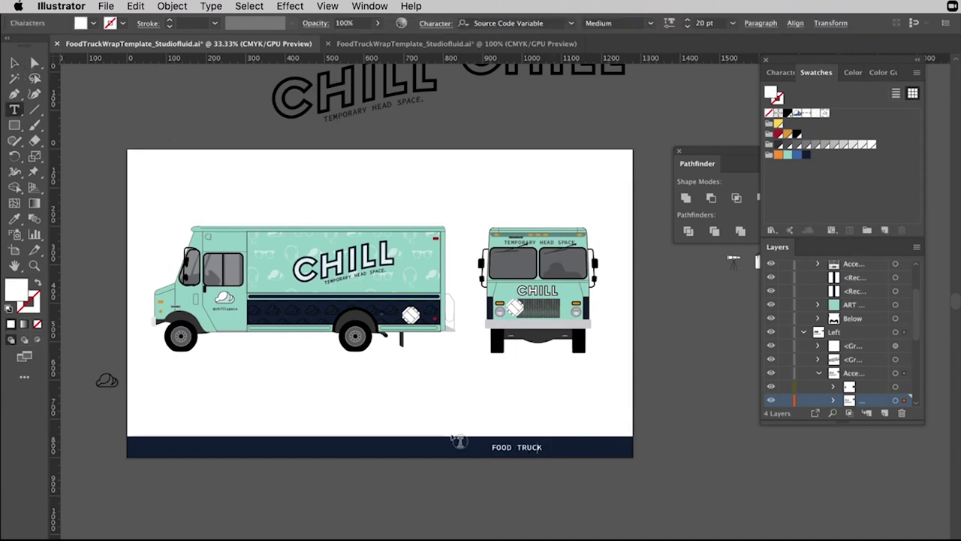
pyautogui.press('BackSpace')
pyautogui.press('BackSpace')
pyautogui.press('BackSpace')
pyautogui.press('BackSpace')
pyautogui.press('BackSpace')
pyautogui.press('BackSpace')
pyautogui.press('BackSpace')
pyautogui.press('BackSpace')
pyautogui.press('BackSpace')
pyautogui.press('BackSpace')
pyautogui.press('BackSpace')
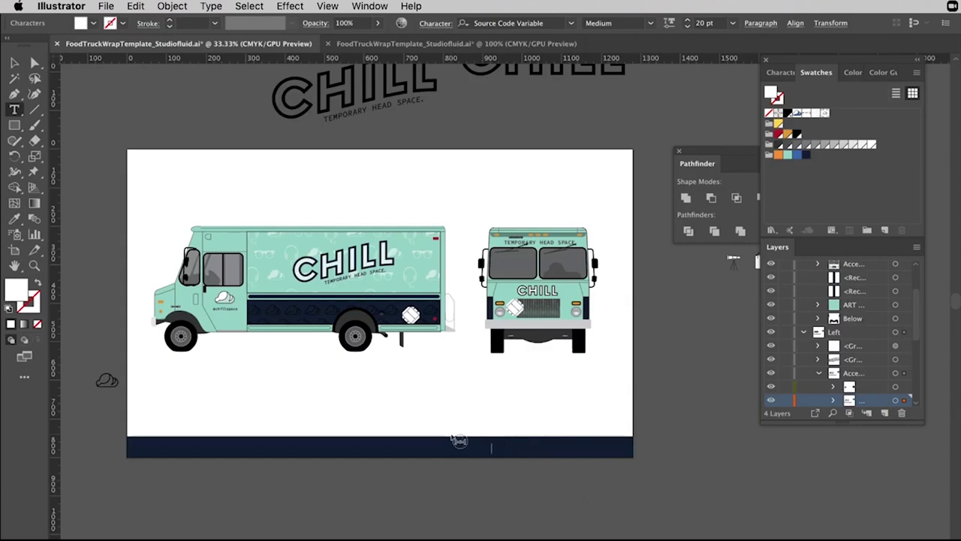
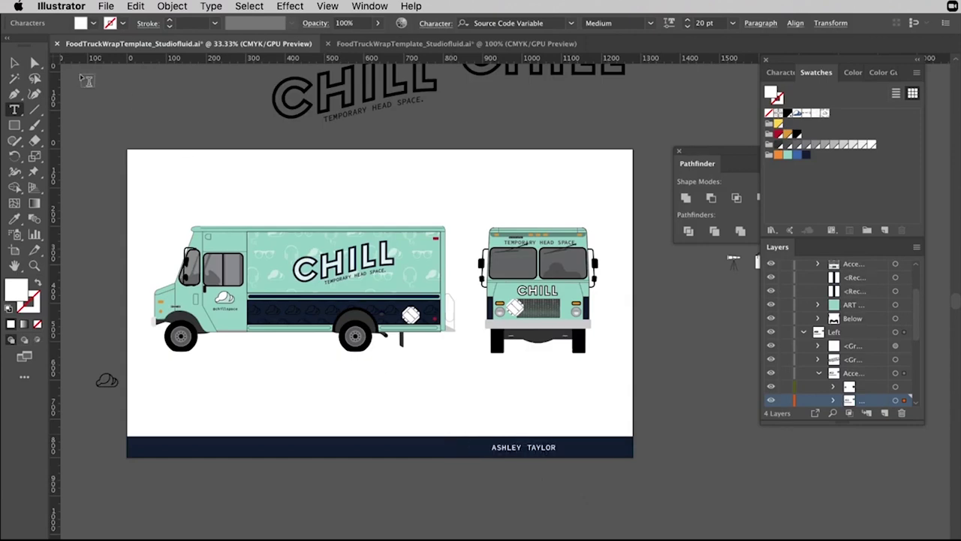
# Move the name to the footer's right end and add a left copy reading FOOD TRUCK DESIGN.
pyautogui.click(13, 64)
pyautogui.moveTo(541, 447); pyautogui.dragTo(607, 451)
pyautogui.click(685, 472)
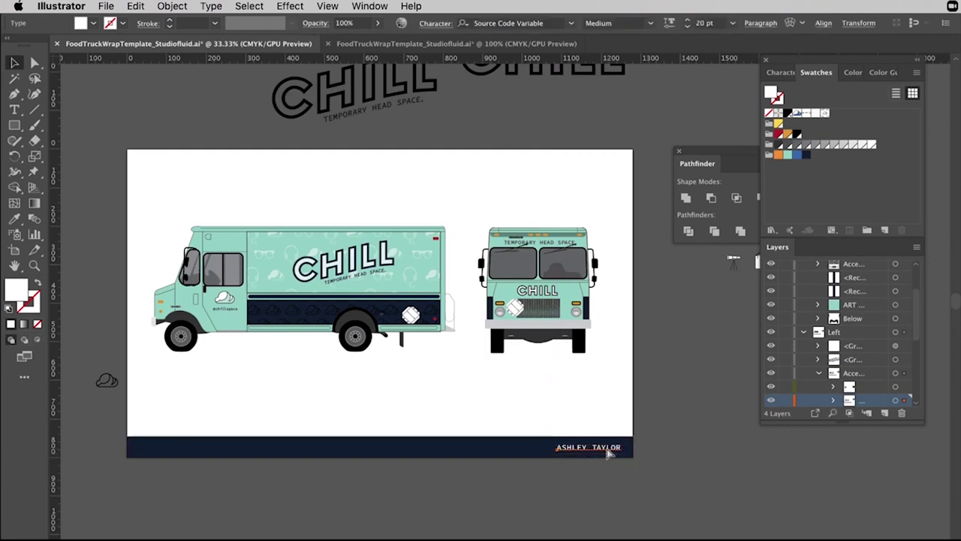
pyautogui.moveTo(610, 453); pyautogui.dragTo(188, 445)
pyautogui.doubleClick(190, 446)
pyautogui.press('super+a')
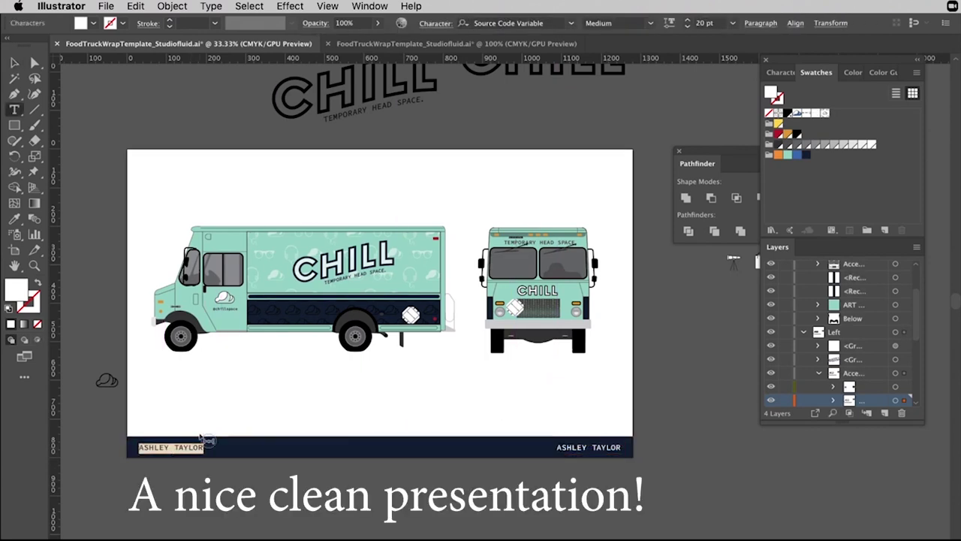
pyautogui.write('FOOD TRUCK DESIGN')
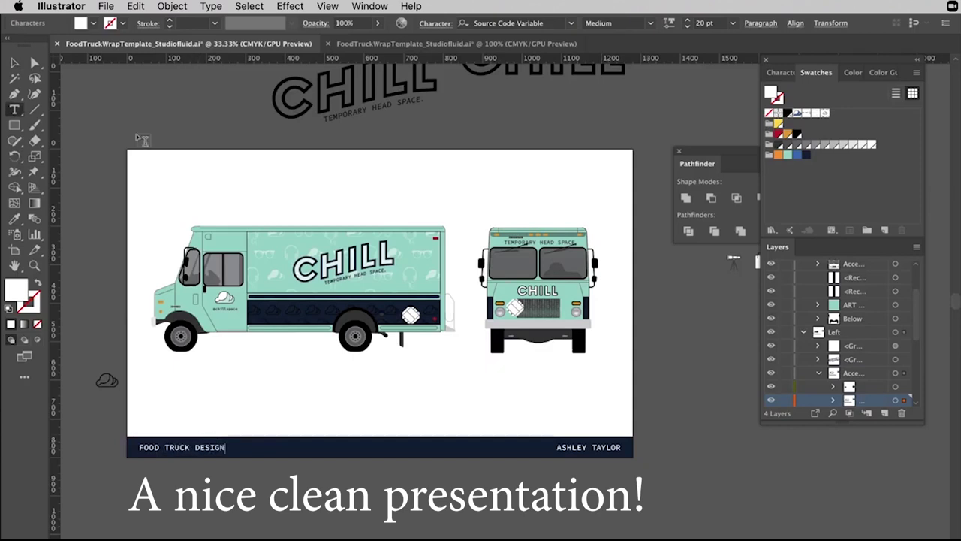
pyautogui.press('Escape')
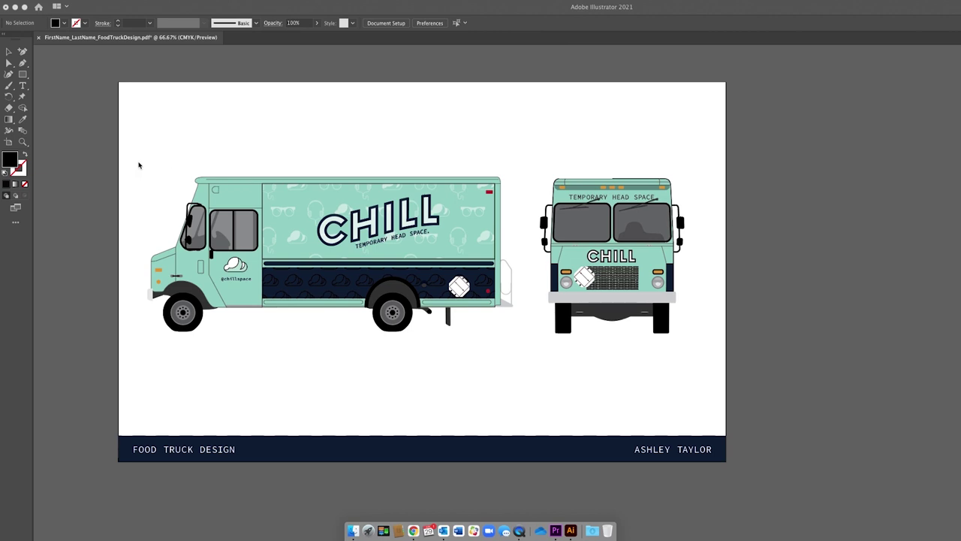
# Save the presentation as an Adobe Illustrator (ai) file in the Food Truck folder, accepting default options.
pyautogui.click(67, 3)
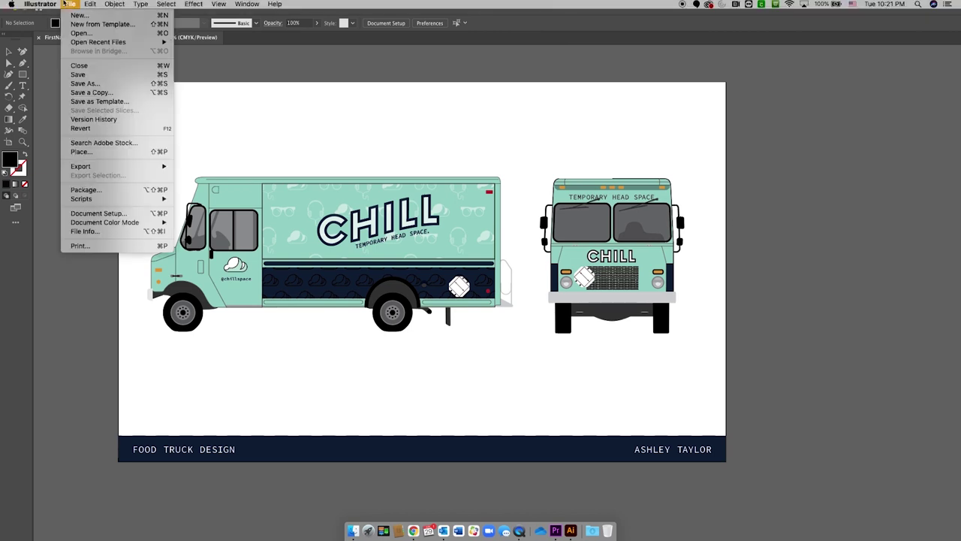
pyautogui.click(113, 83)
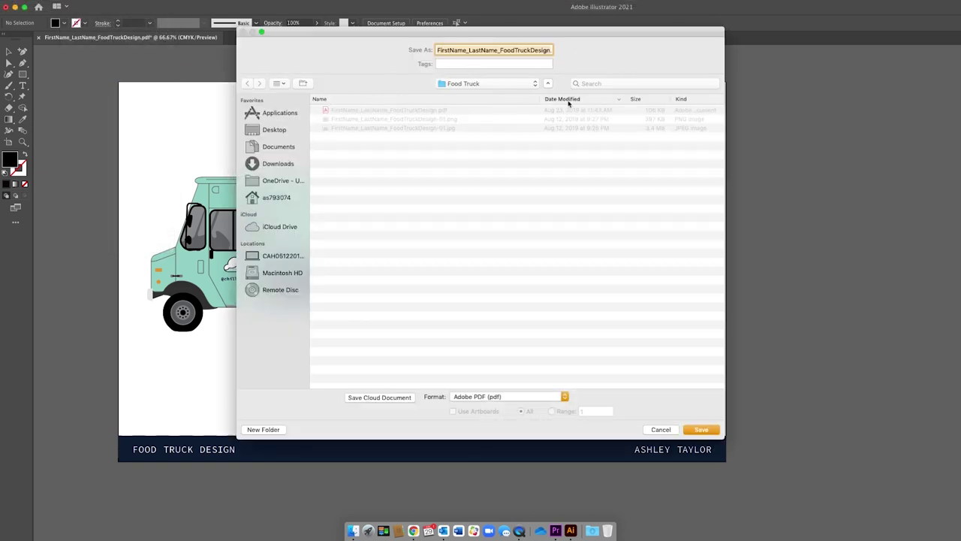
pyautogui.click(497, 397)
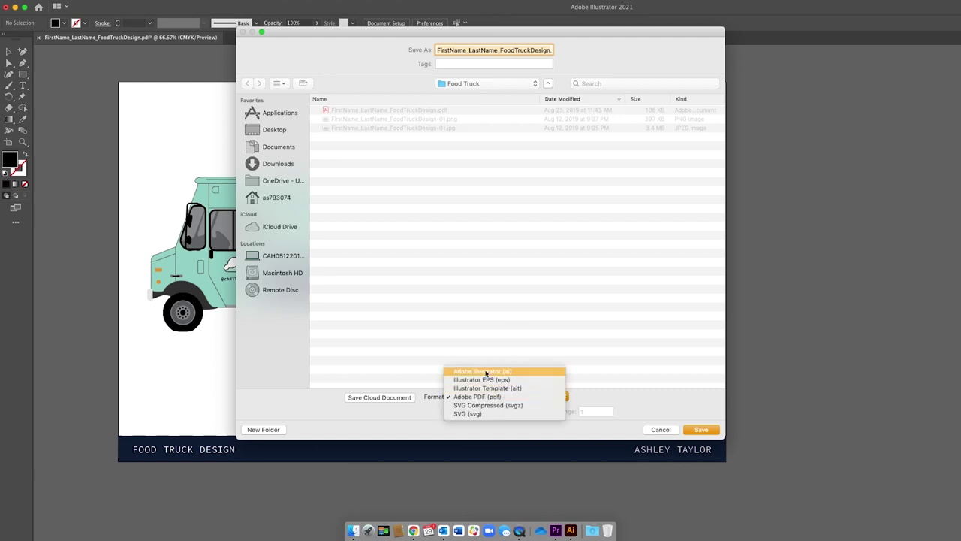
pyautogui.click(486, 372)
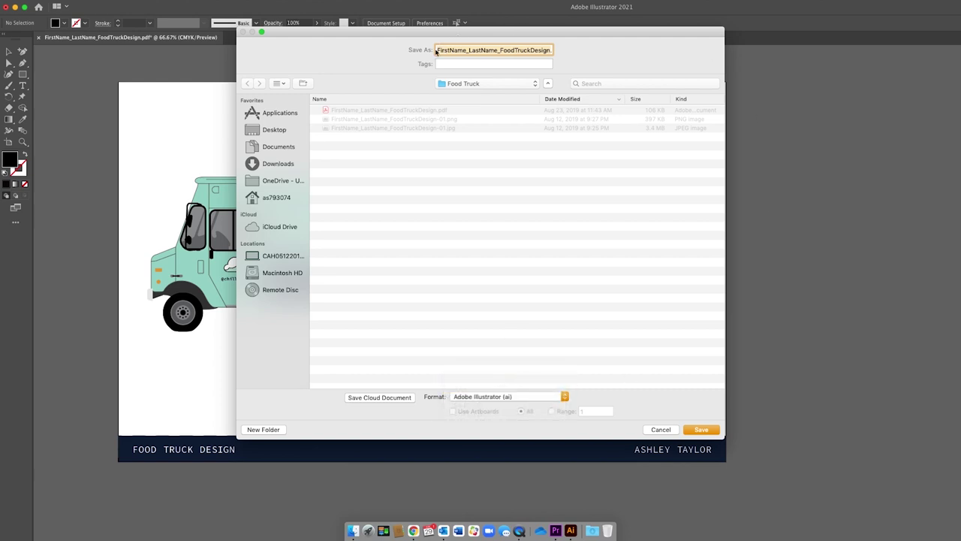
pyautogui.click(698, 430)
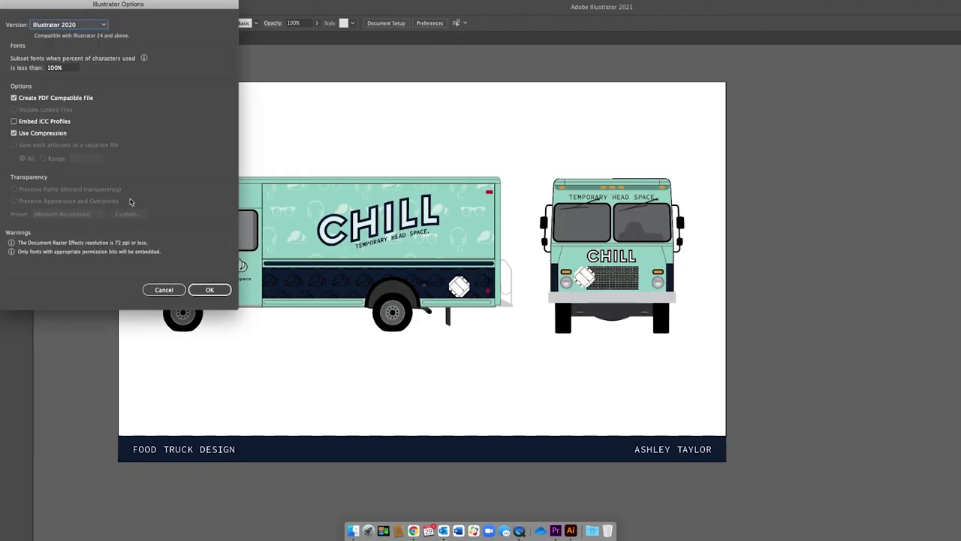
pyautogui.click(226, 290)
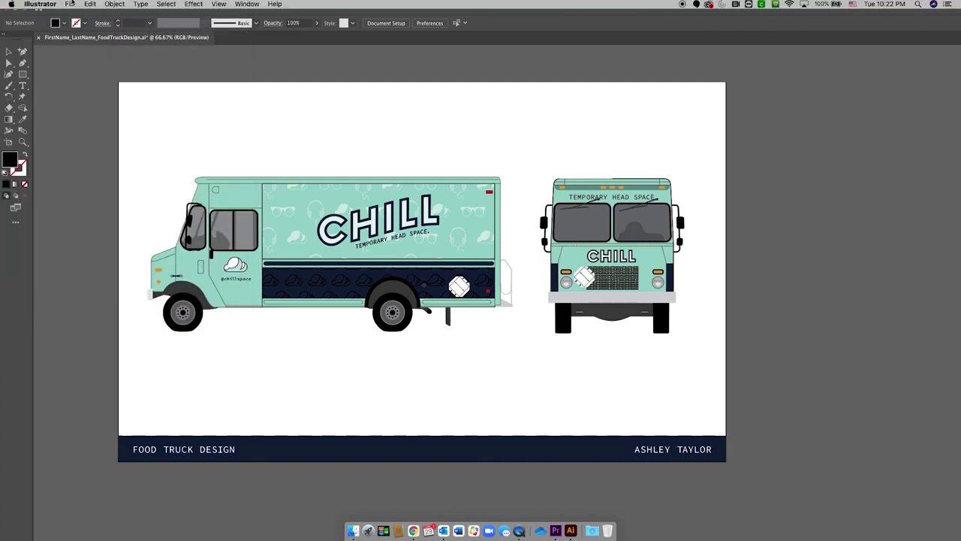
# Export the artboard contents as a JPEG (jpg) file with Use Artboards checked.
pyautogui.click(70, 4)
pyautogui.moveTo(87, 168)
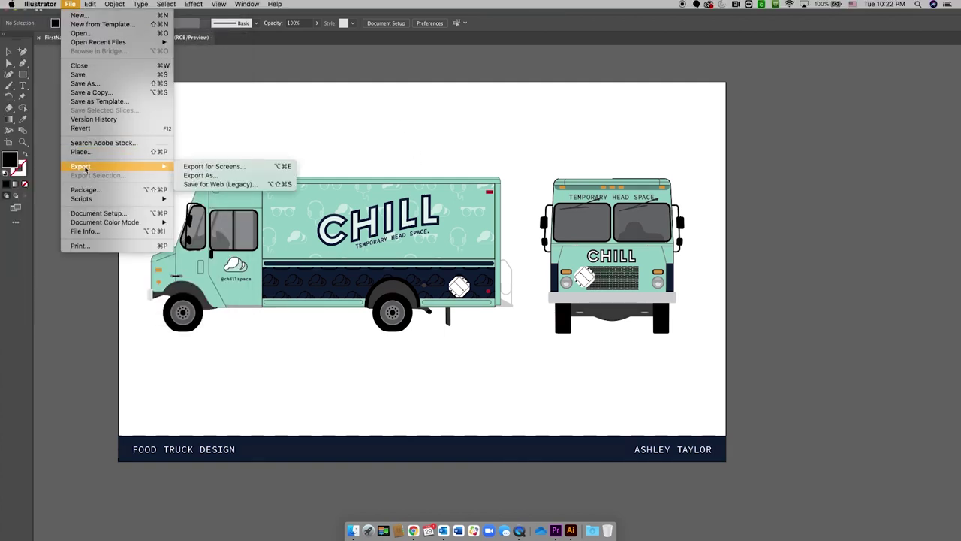
pyautogui.click(200, 176)
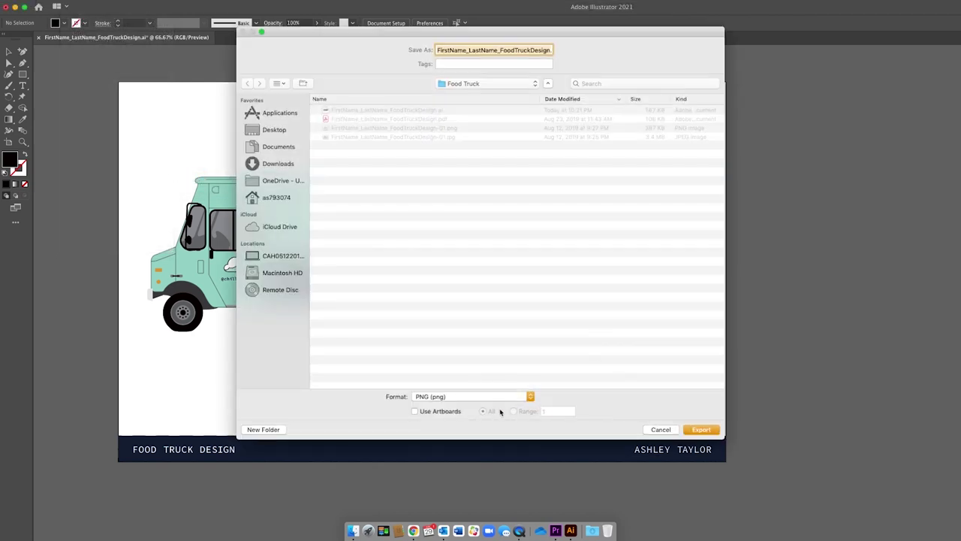
pyautogui.click(479, 396)
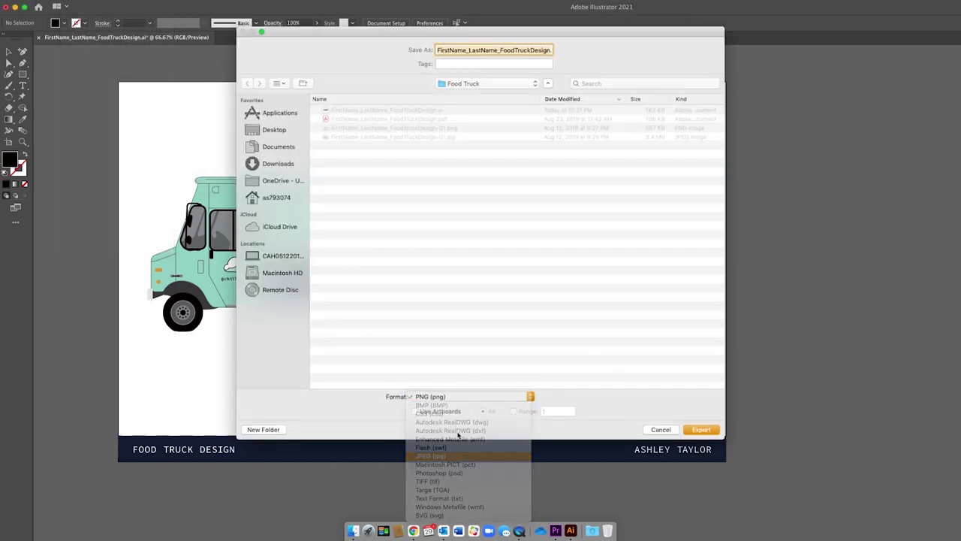
pyautogui.click(442, 412)
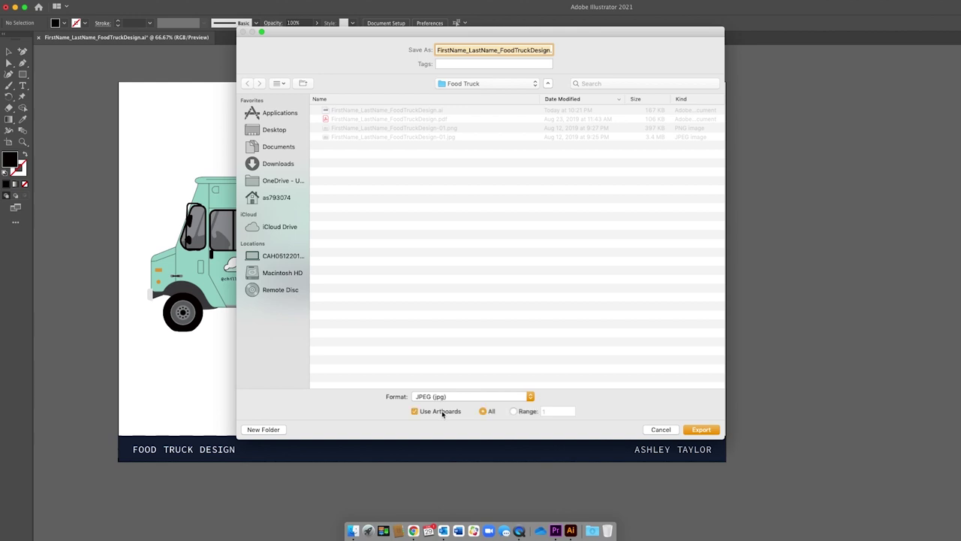
pyautogui.click(707, 430)
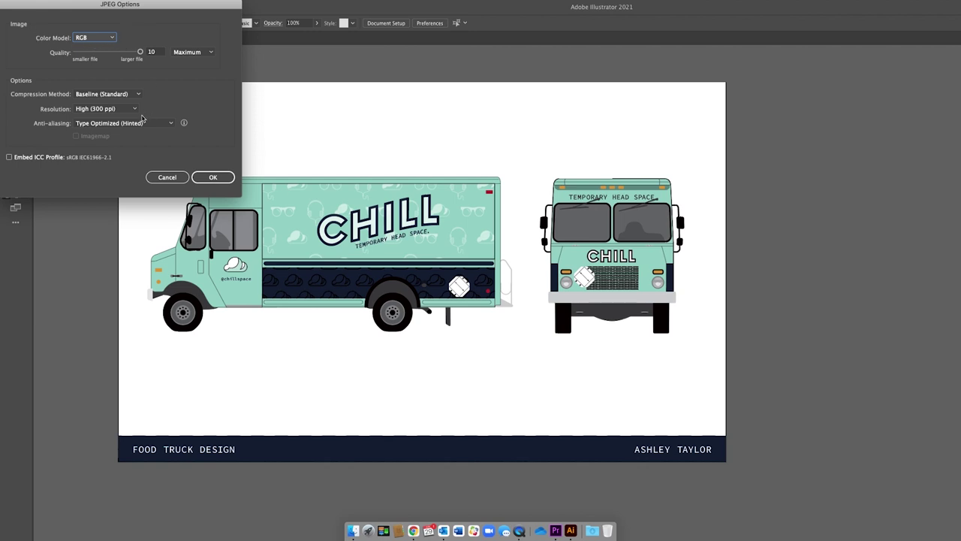
# Keep High (300 ppi) resolution in JPEG Options and replace the existing JPEG file.
pyautogui.click(101, 109)
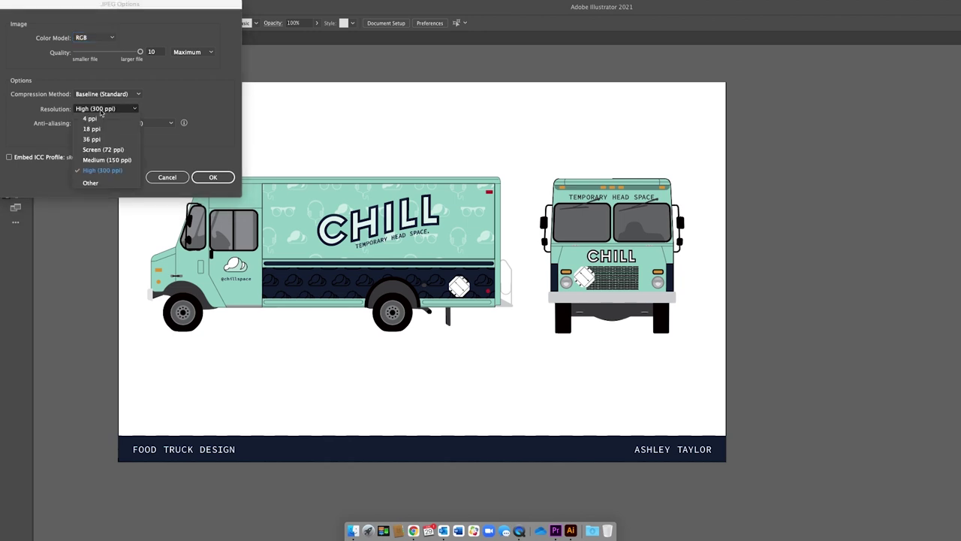
pyautogui.click(100, 171)
pyautogui.click(120, 112)
pyautogui.click(167, 105)
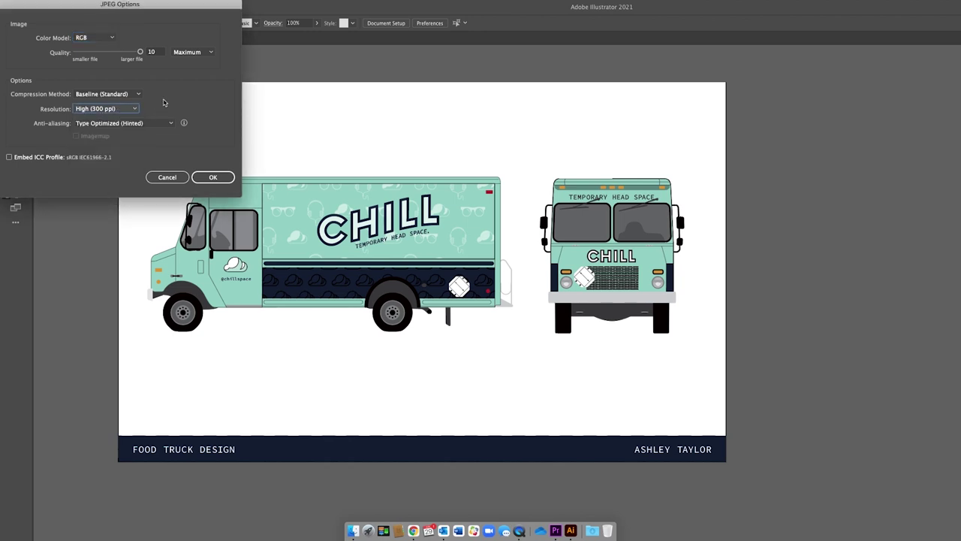
pyautogui.click(216, 178)
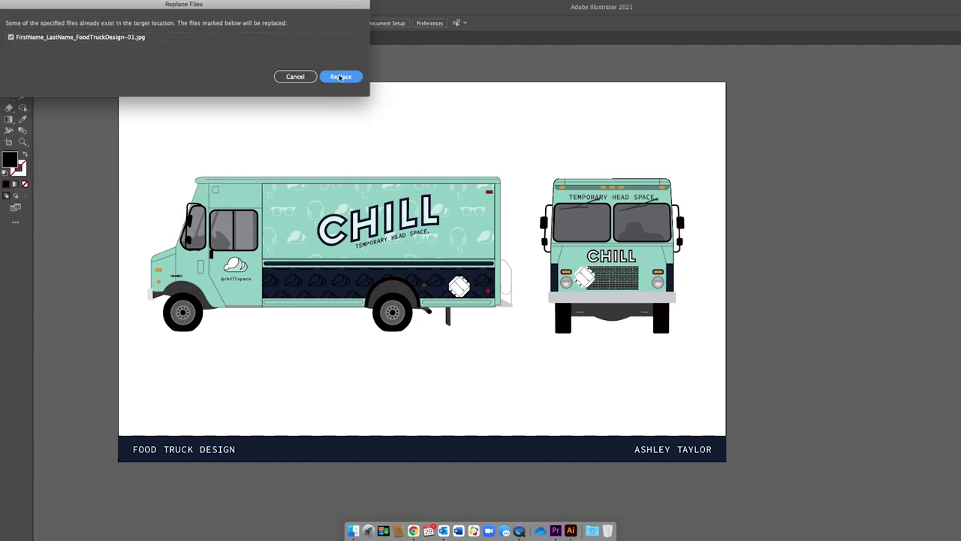
pyautogui.click(326, 76)
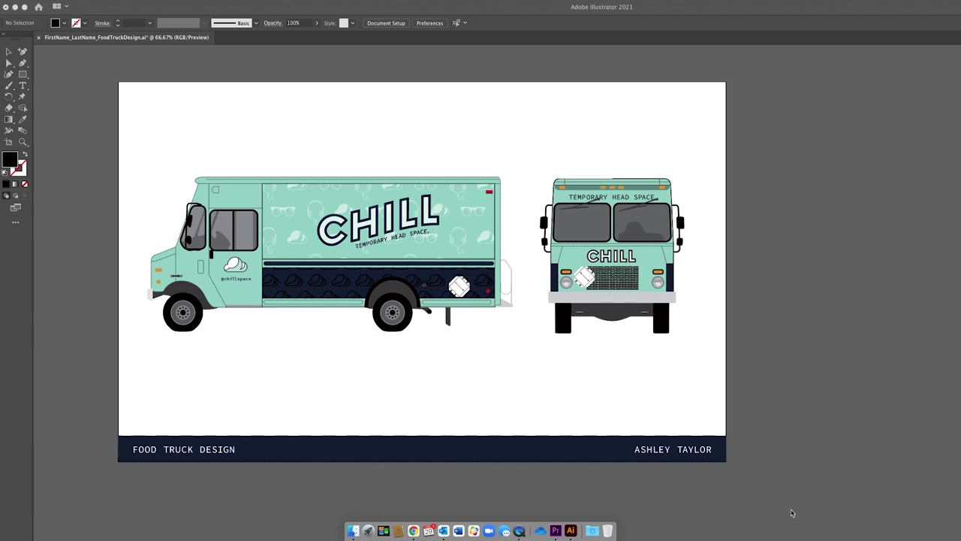
pyautogui.moveTo(798, 2)
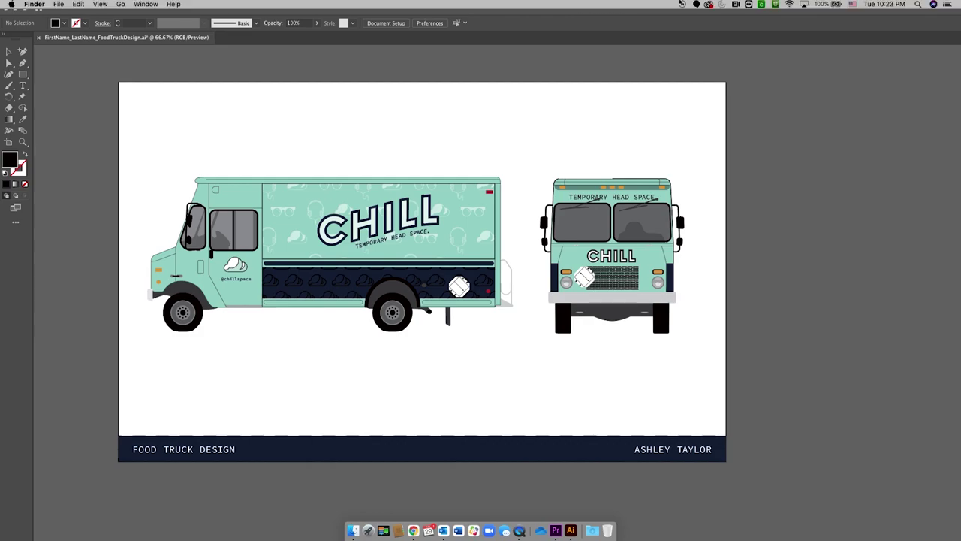